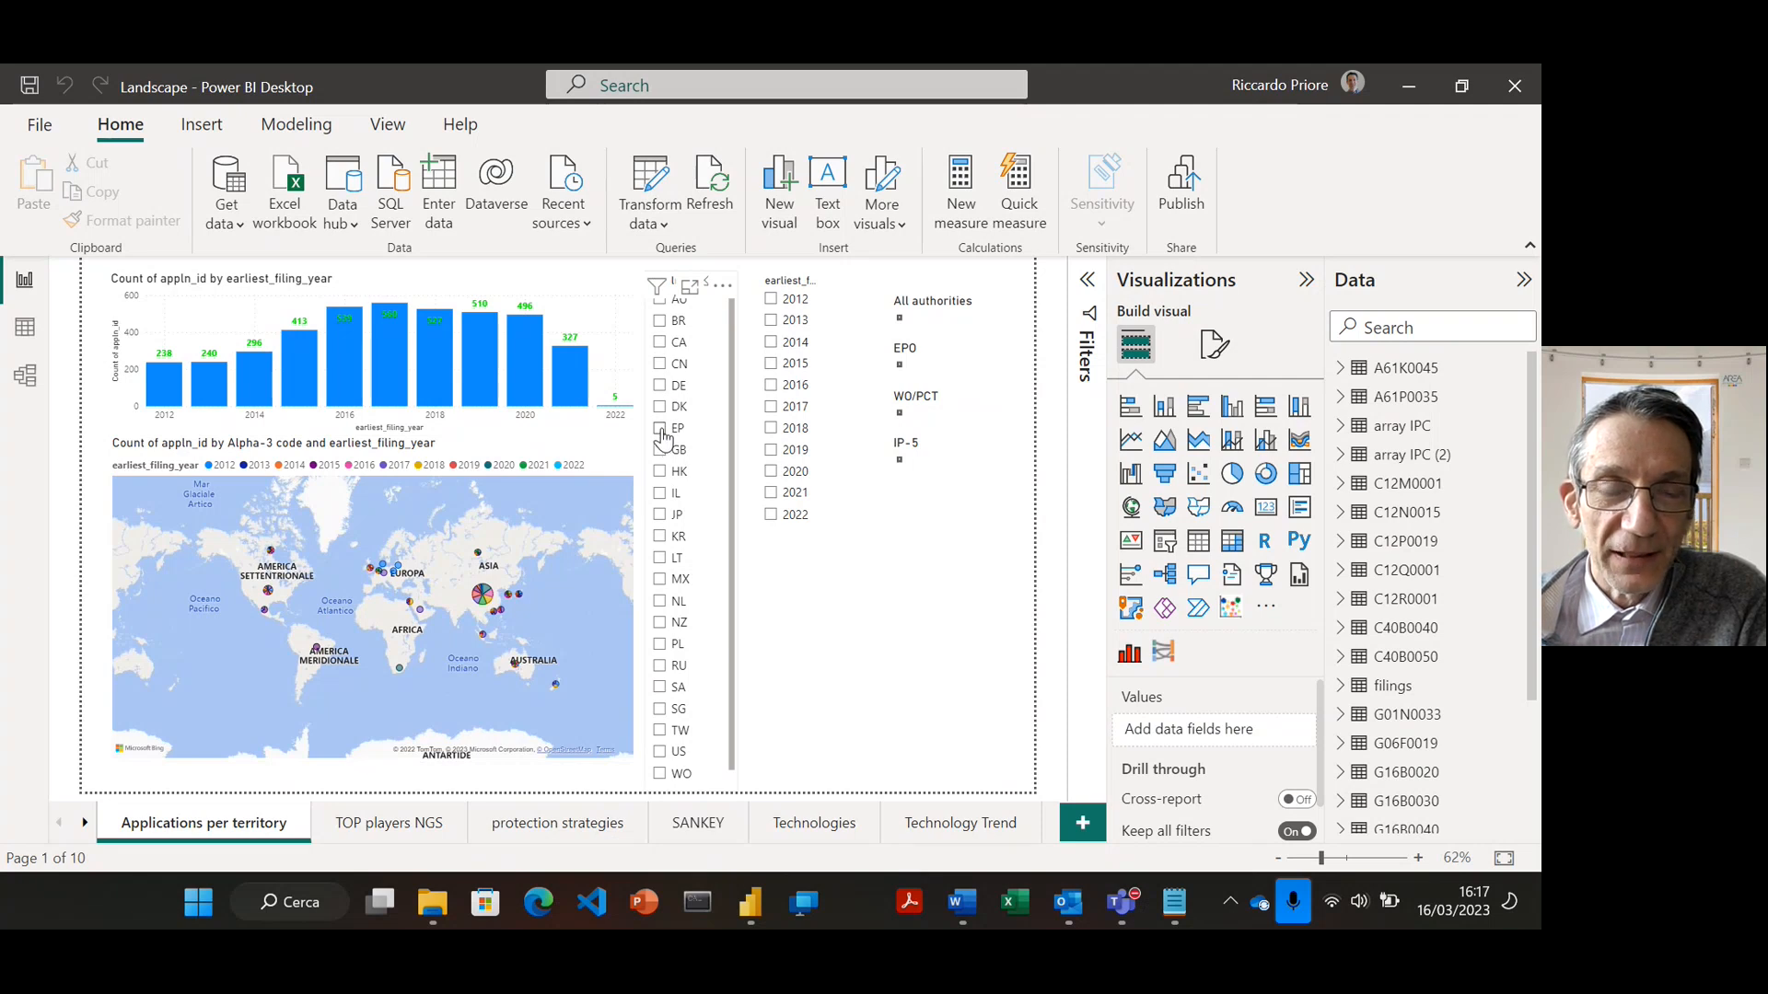
Filter the Applications per territory page to the EP authority to examine its filings, and clear the filter again
{"action": "left_click", "coordinate": [661, 431]}
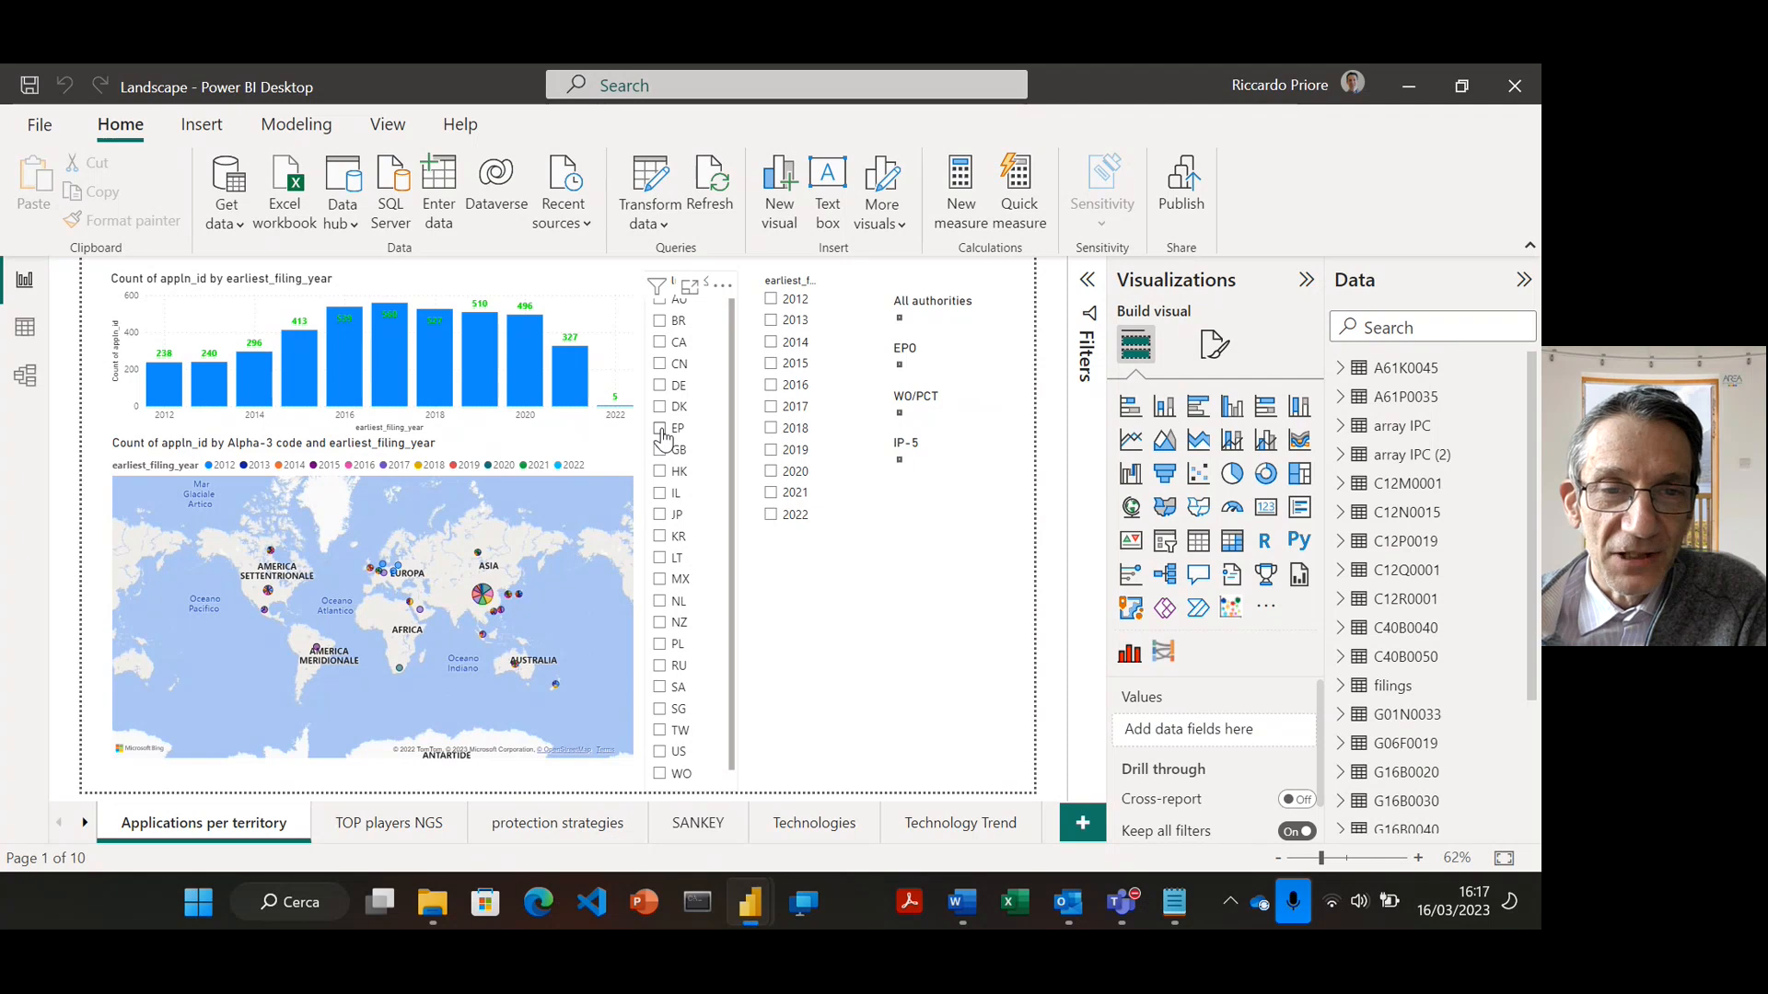
{"action": "left_click", "coordinate": [660, 429]}
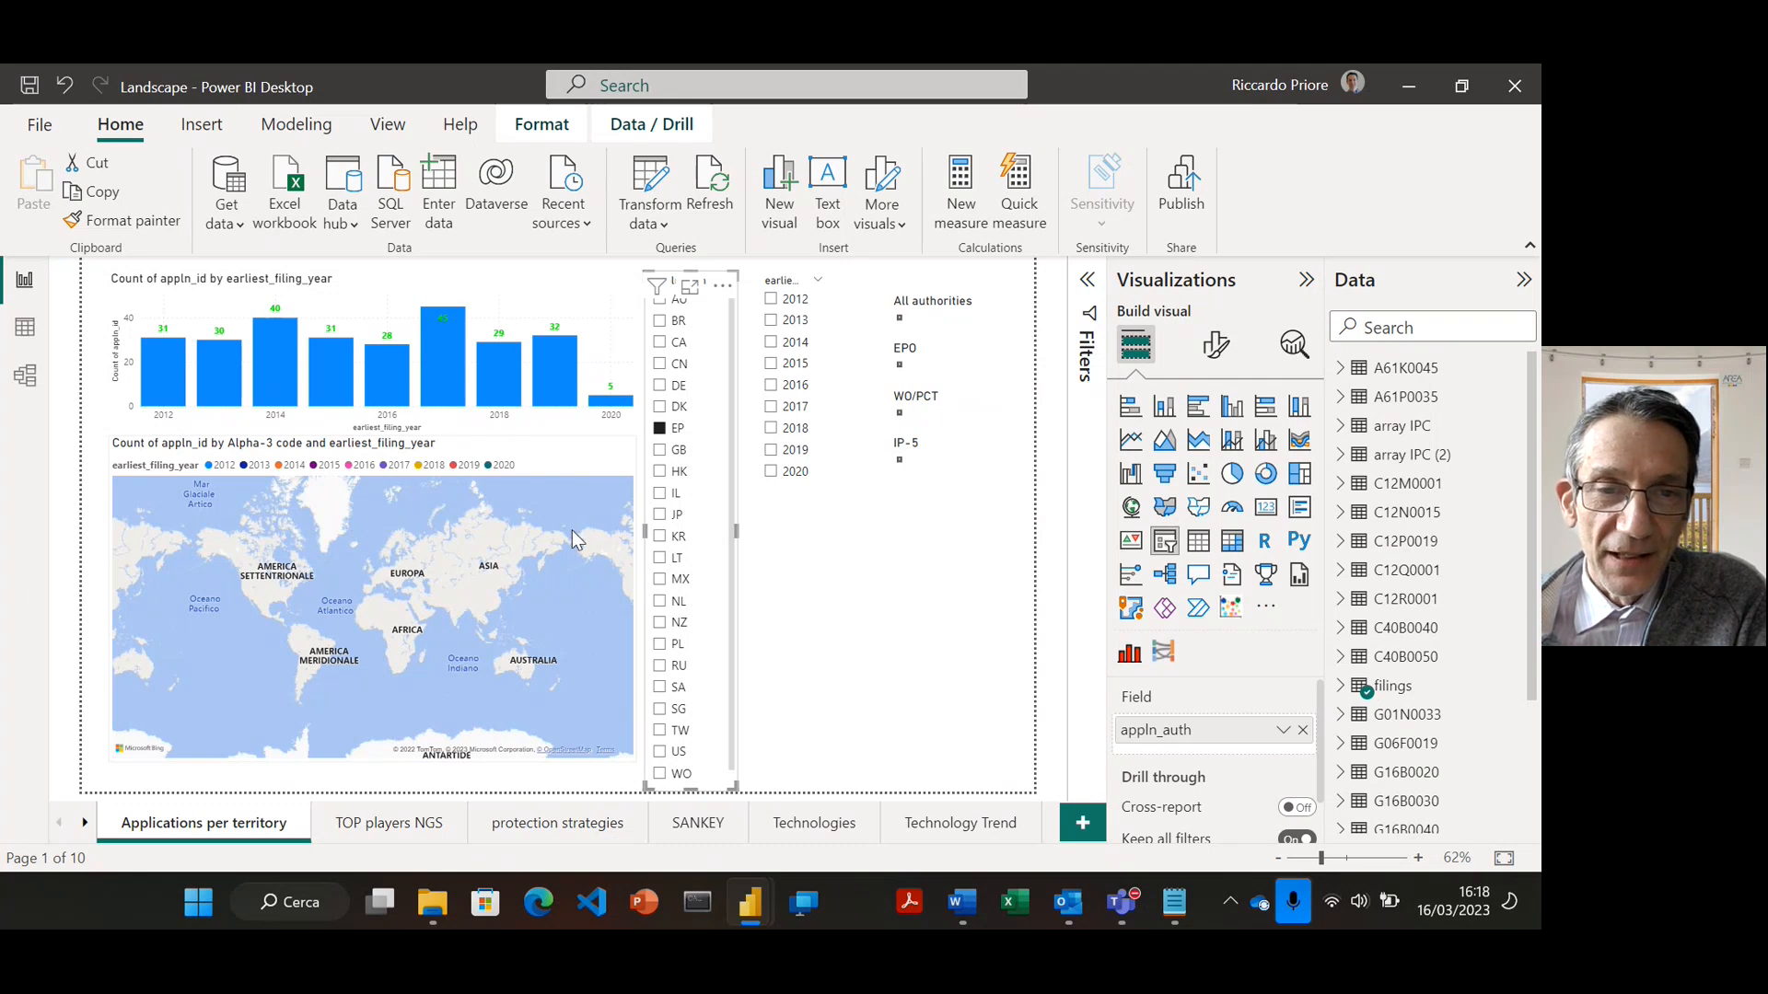
{"action": "left_click", "coordinate": [659, 429]}
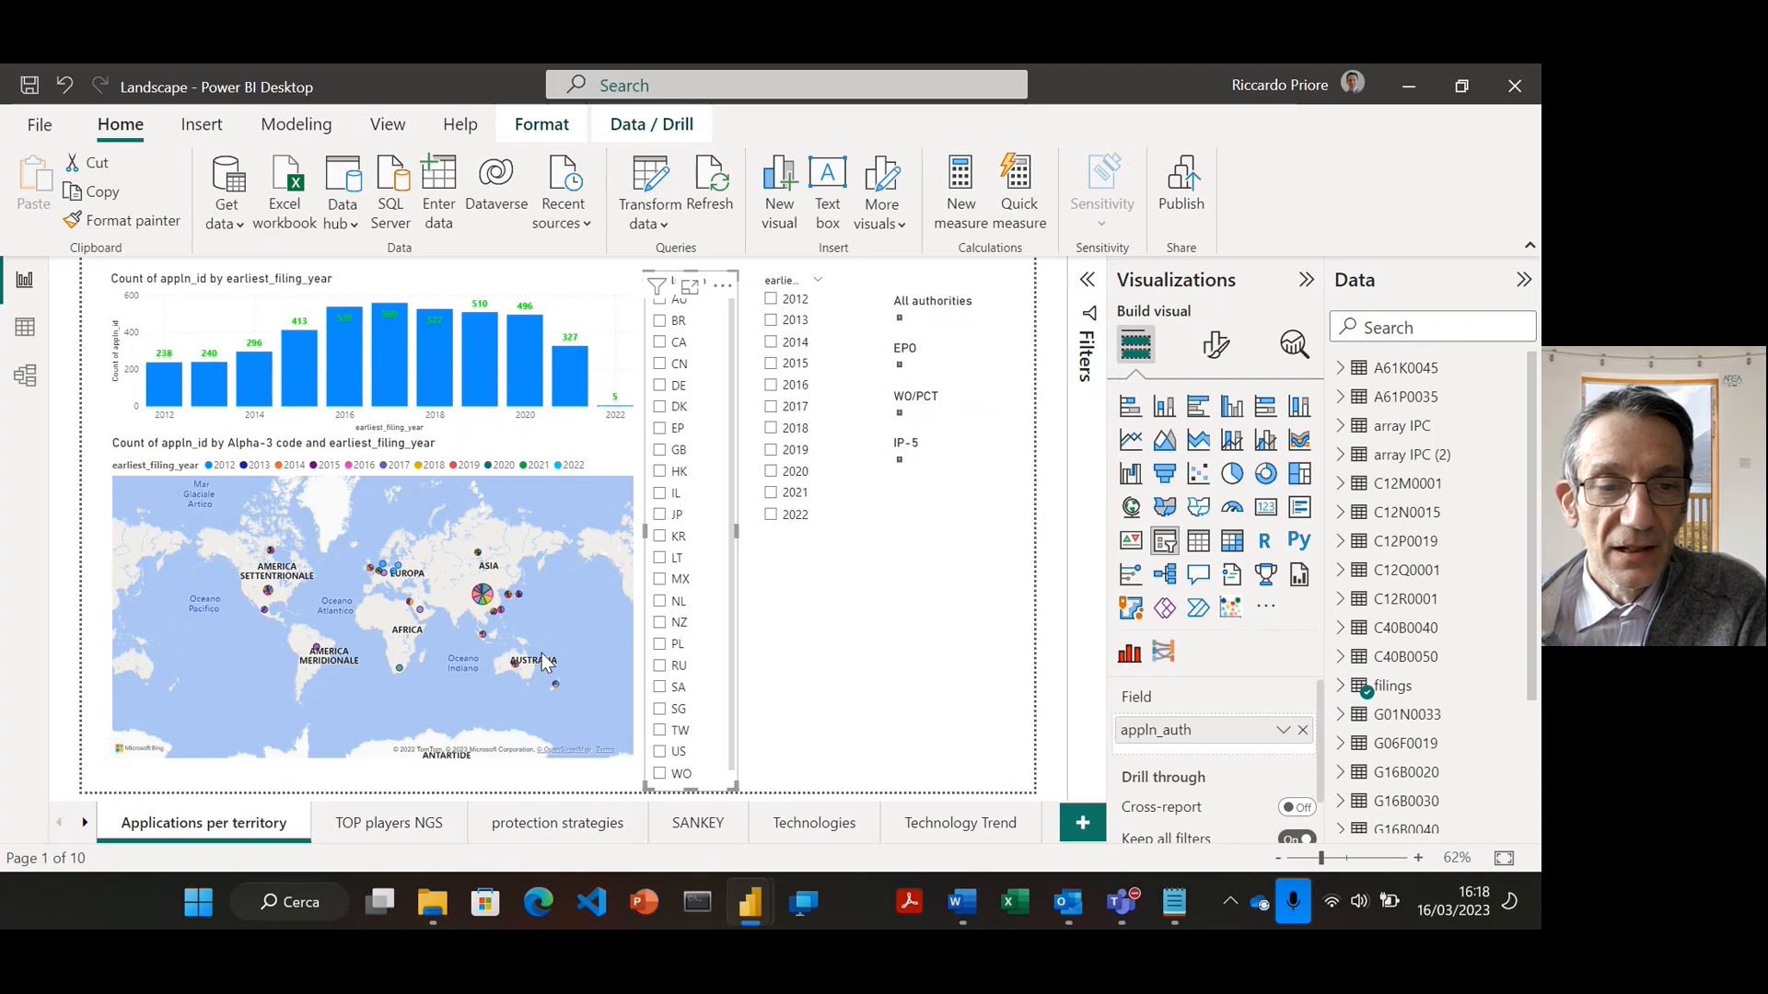
Review the TOP players NGS, protection strategies, SANKEY, Technologies and Technology Trend report pages in turn
{"action": "left_click", "coordinate": [402, 825]}
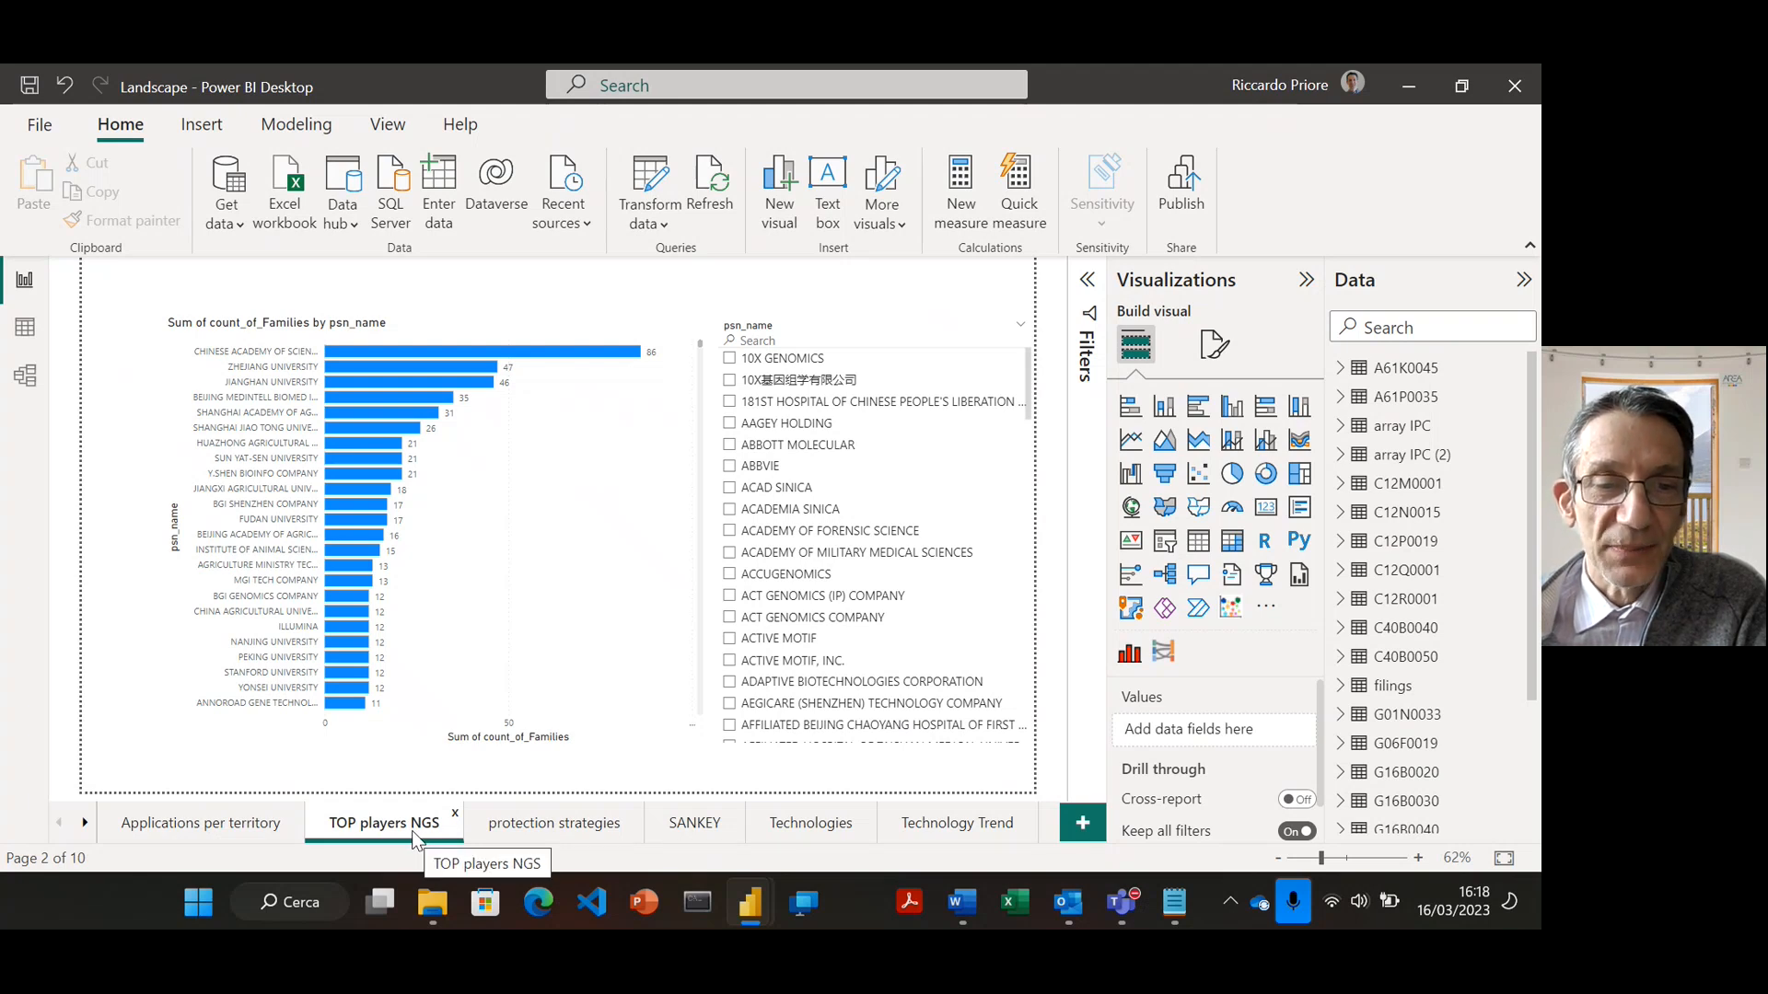
{"action": "left_click", "coordinate": [571, 831]}
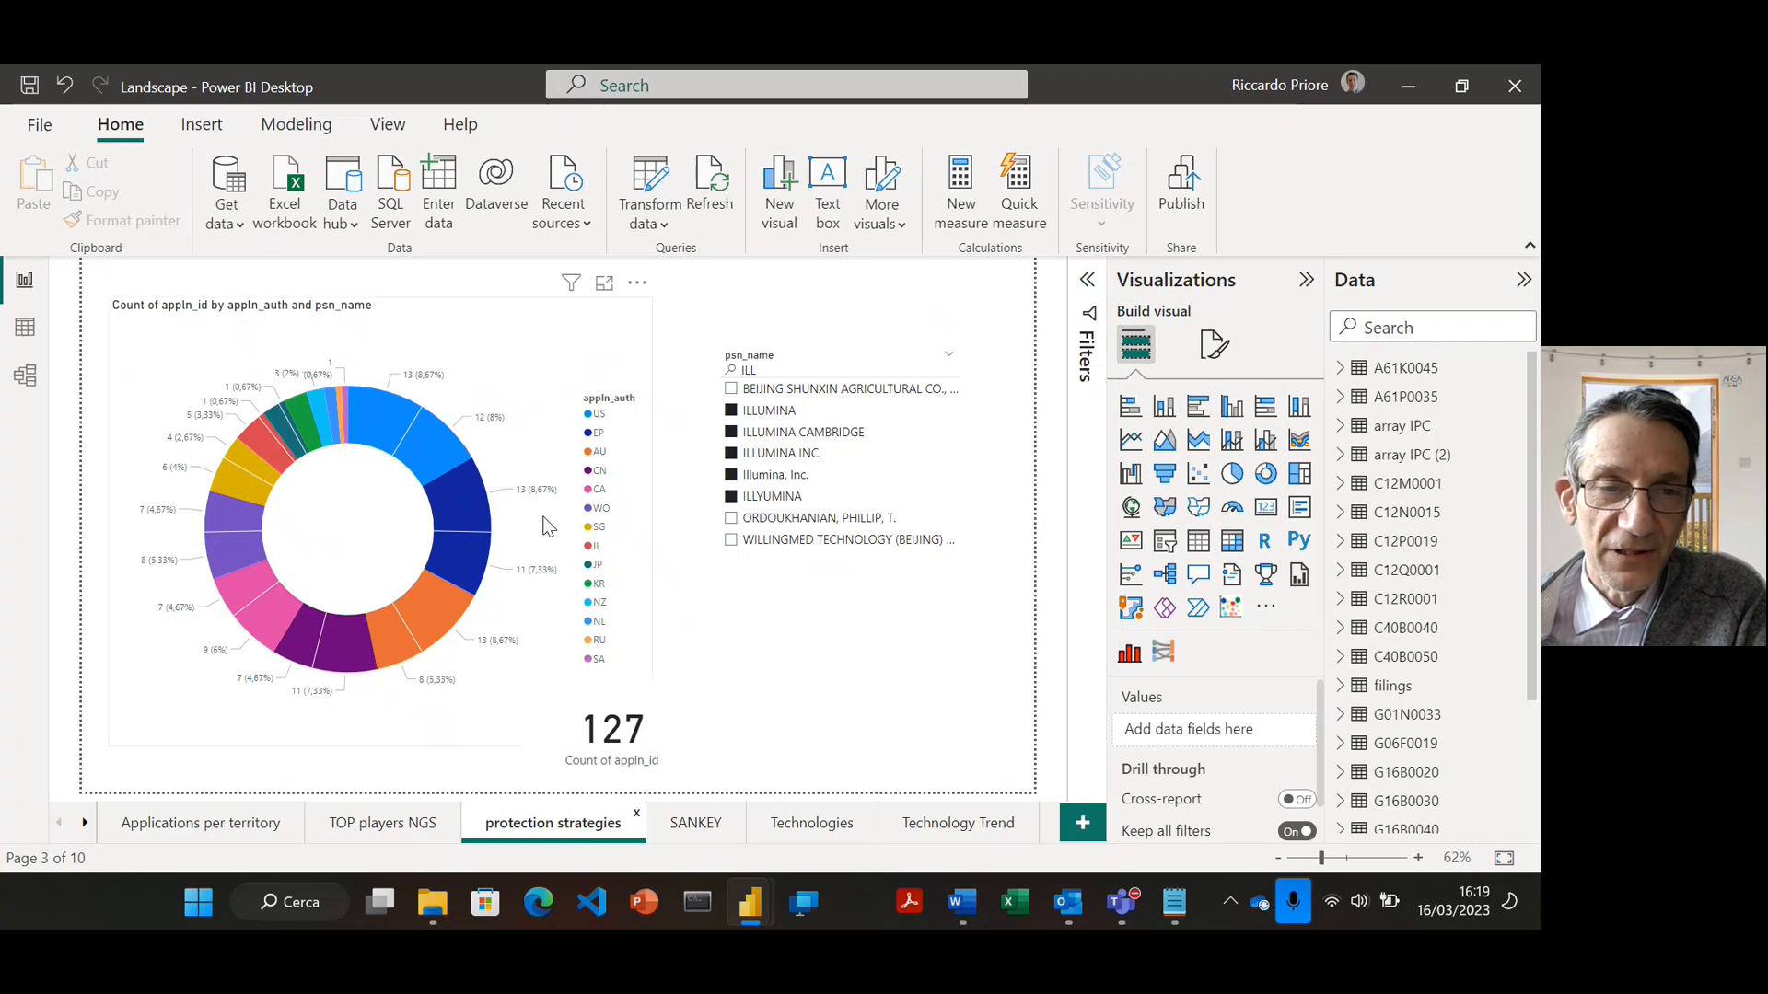
{"action": "left_click", "coordinate": [710, 835]}
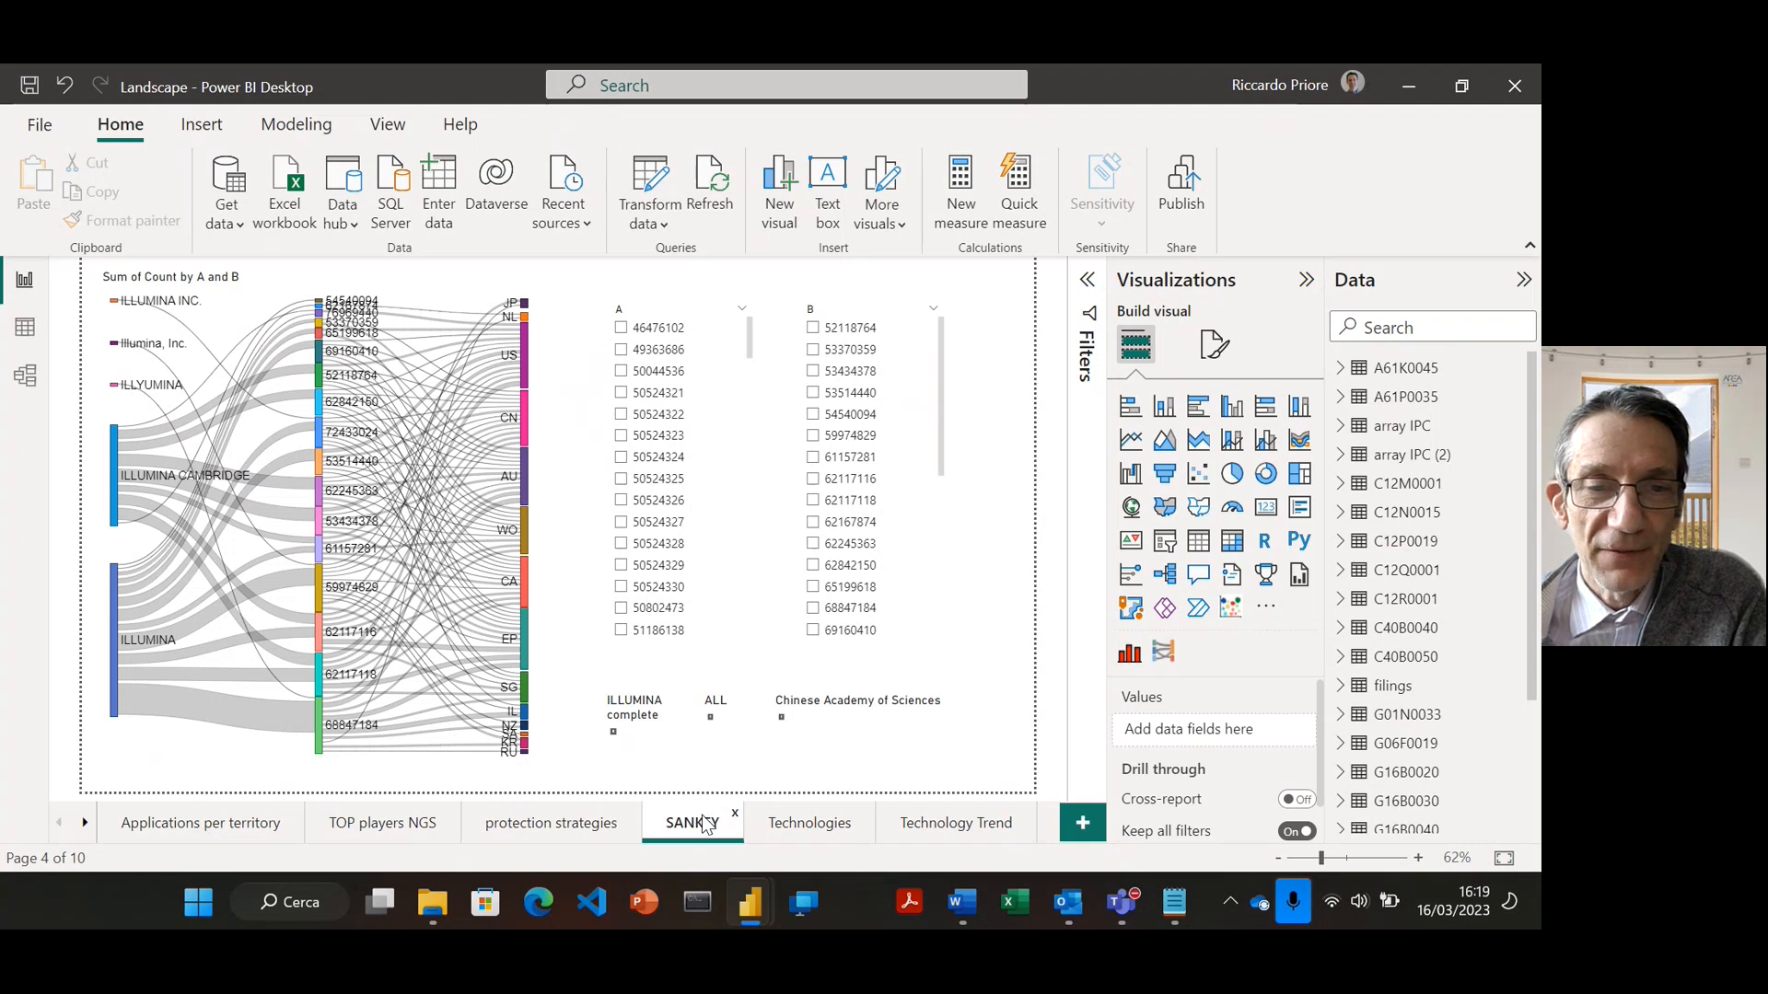
{"action": "left_click", "coordinate": [828, 834]}
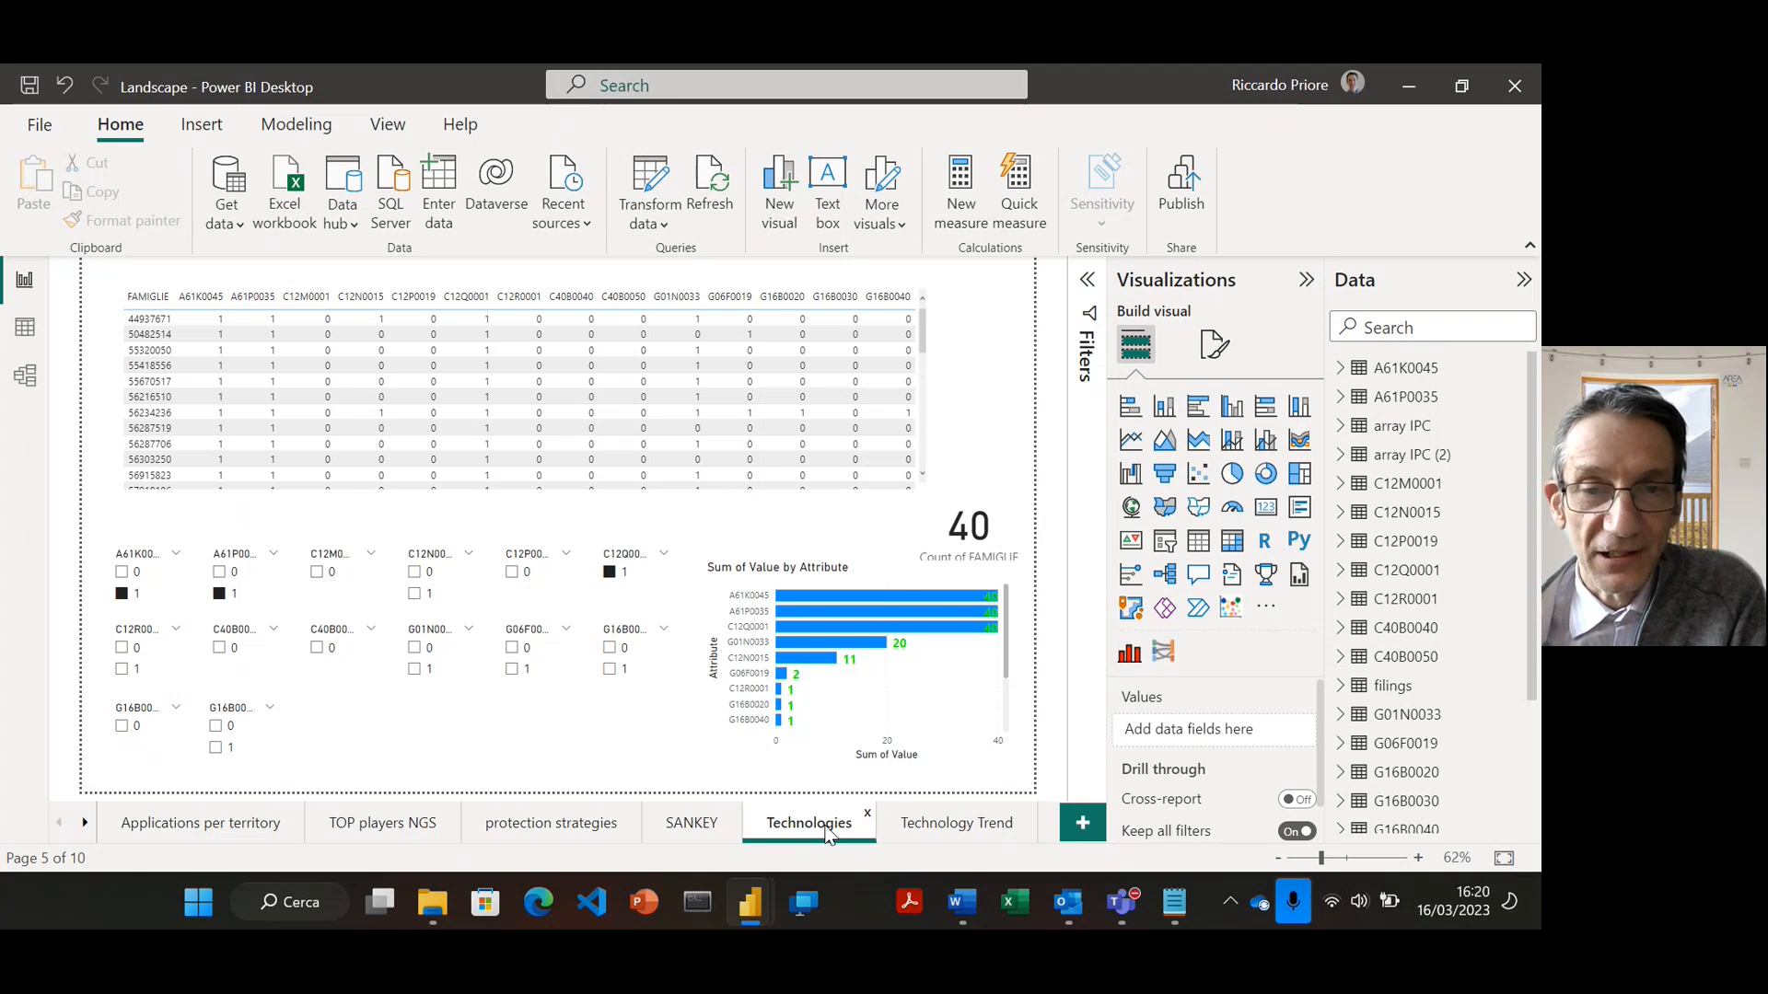
{"action": "left_click", "coordinate": [965, 834]}
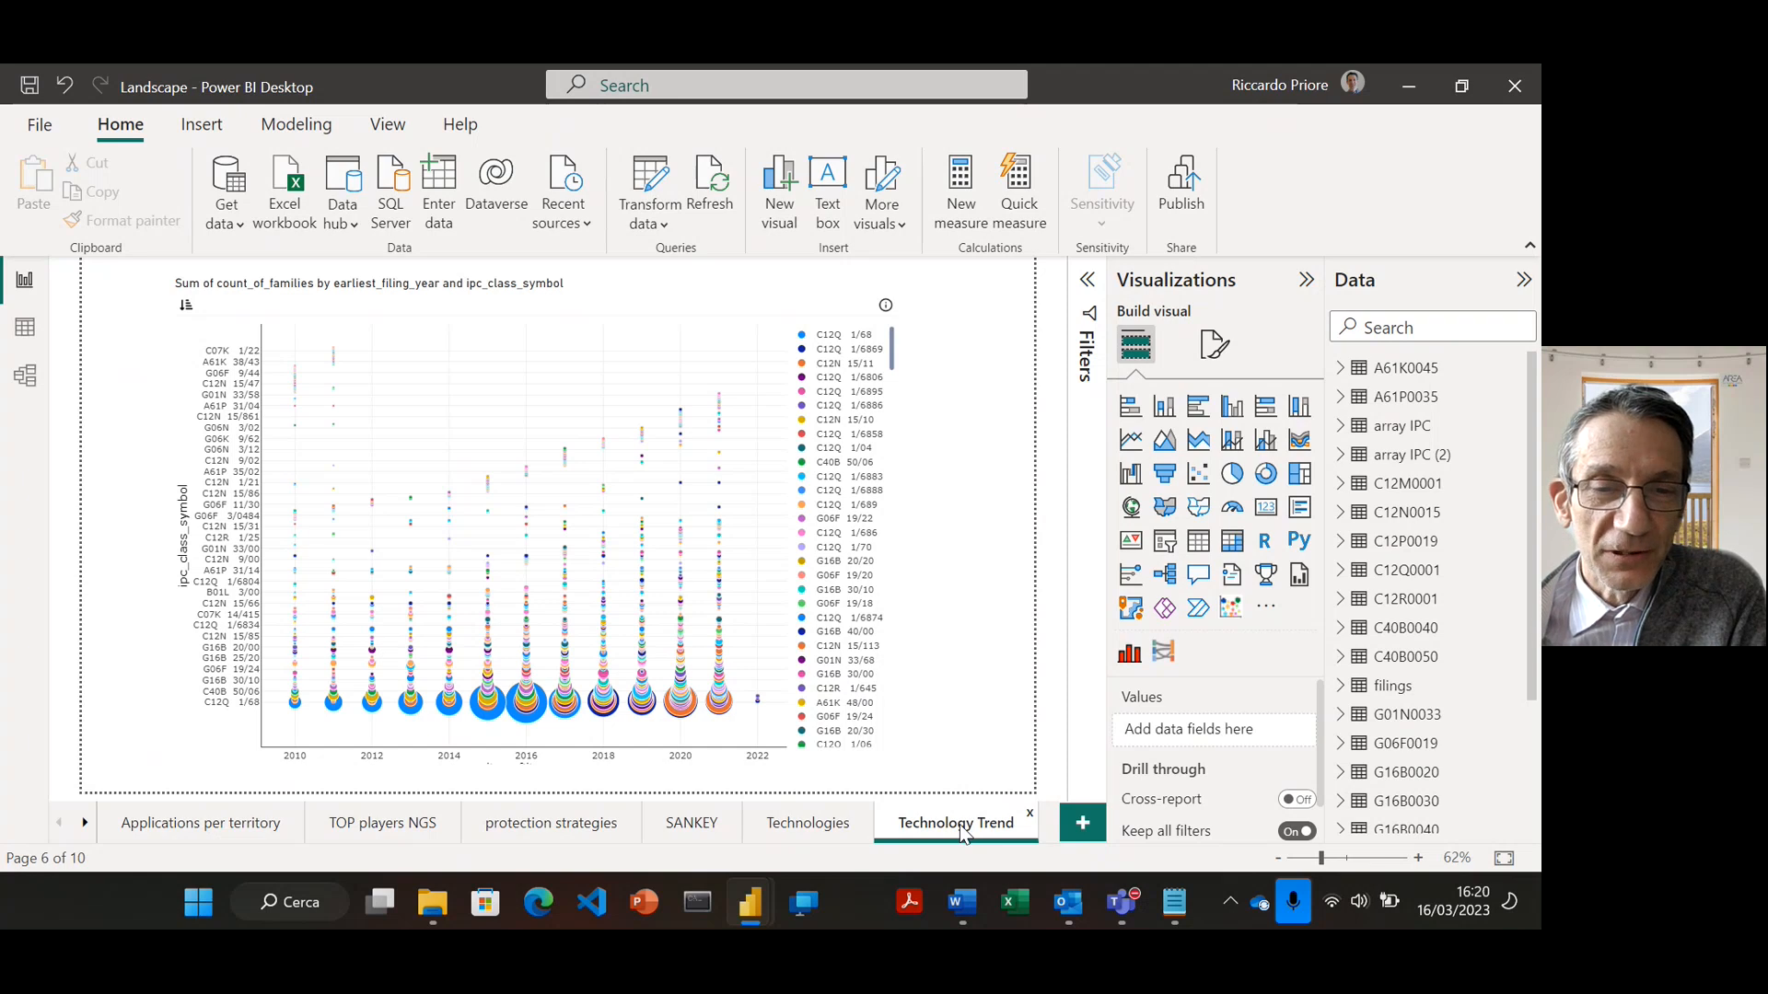
Examine the Technology Trend detail pages for classes C12N, C12Q, G06F and C40B one after another
{"action": "left_click", "coordinate": [84, 824]}
{"action": "left_click", "coordinate": [388, 828]}
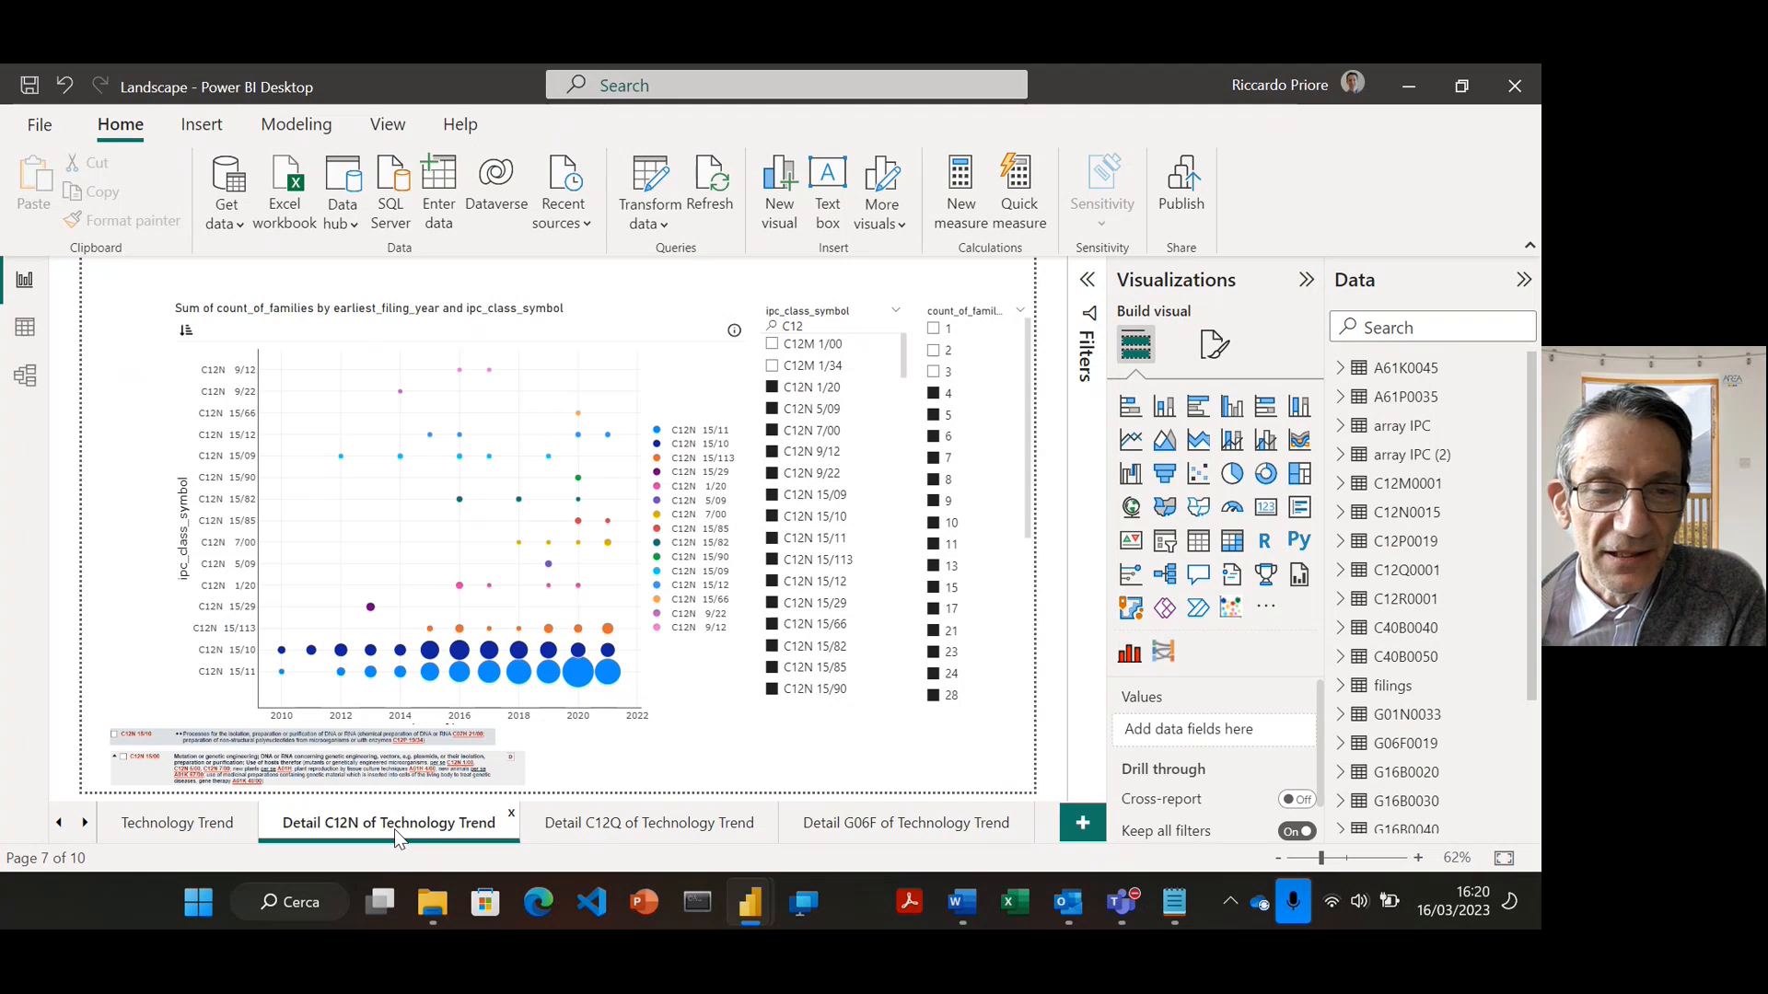
{"action": "left_click", "coordinate": [635, 823]}
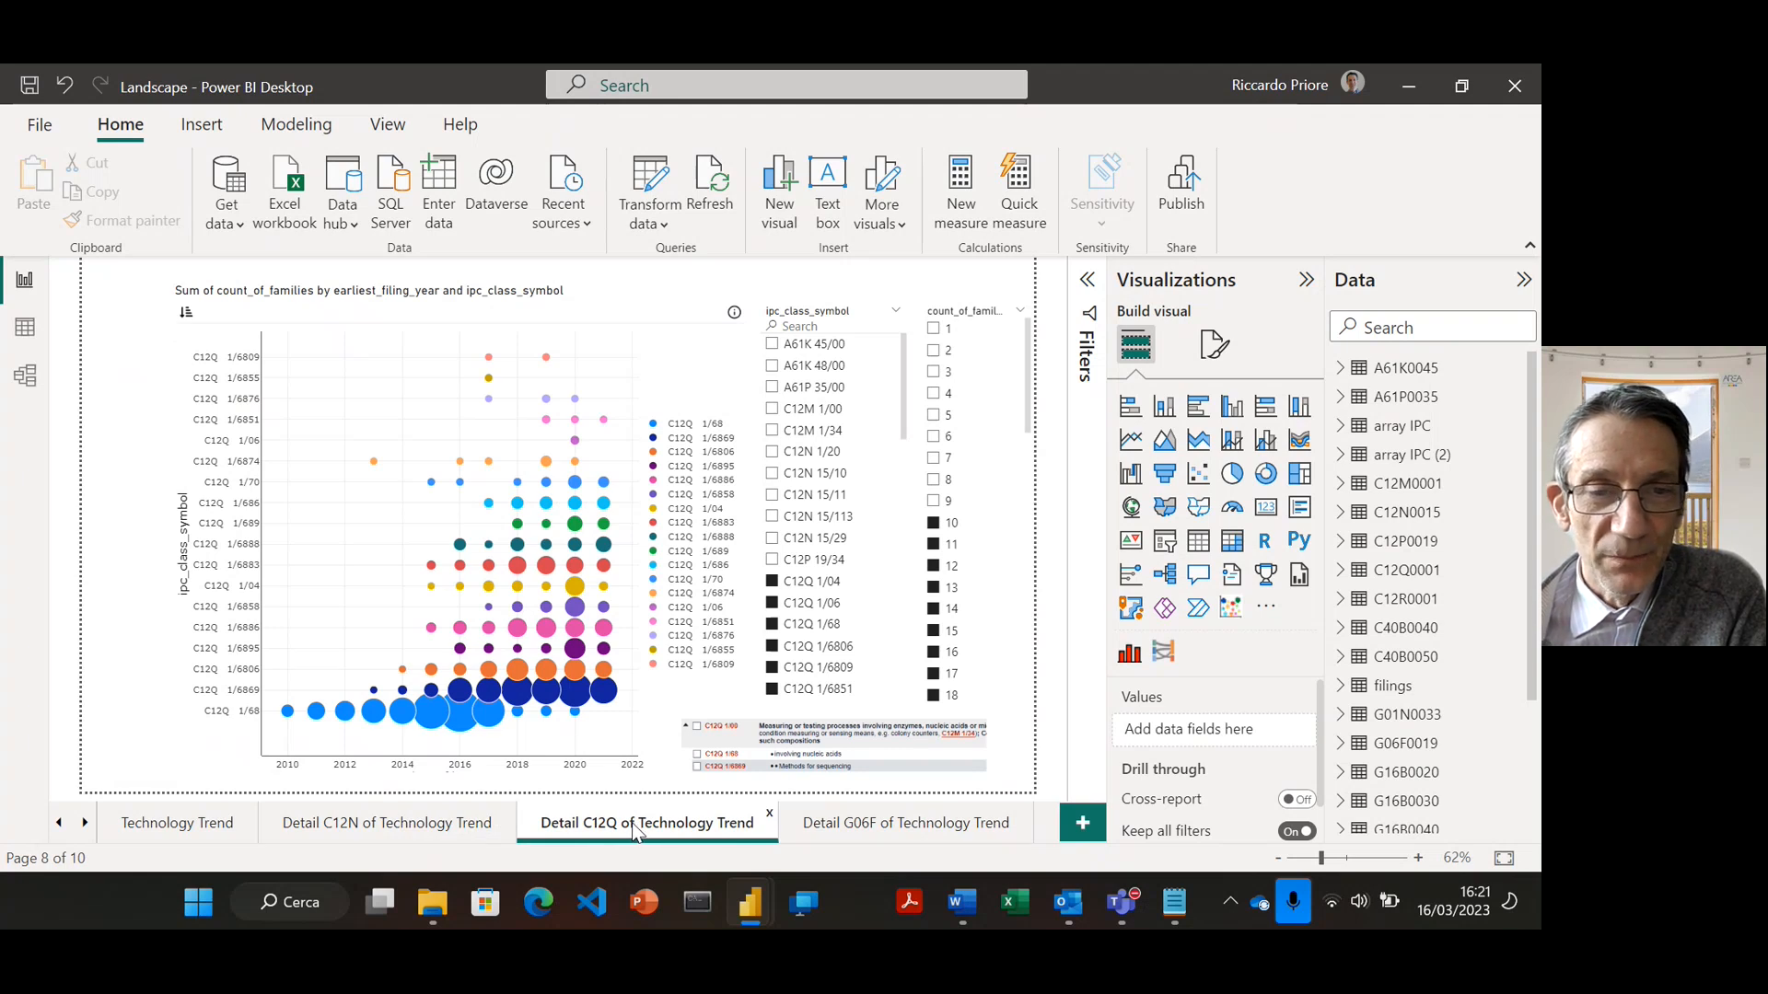
{"action": "left_click", "coordinate": [890, 823]}
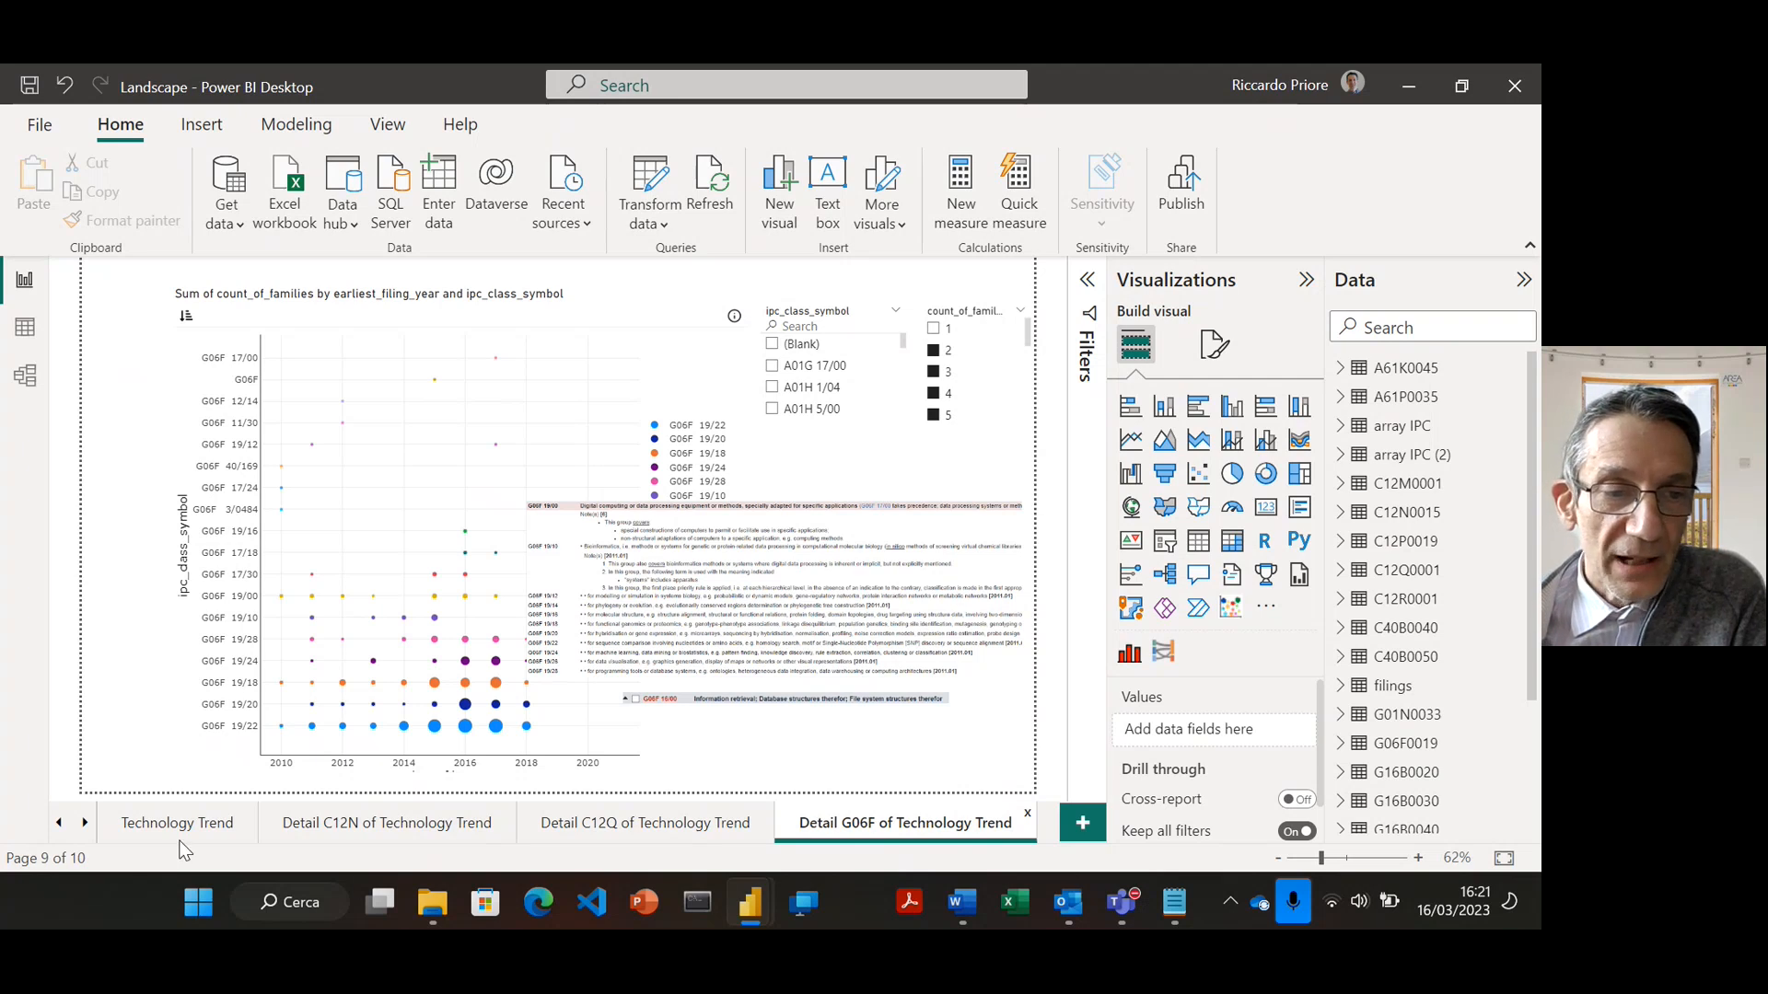
{"action": "left_click", "coordinate": [83, 824]}
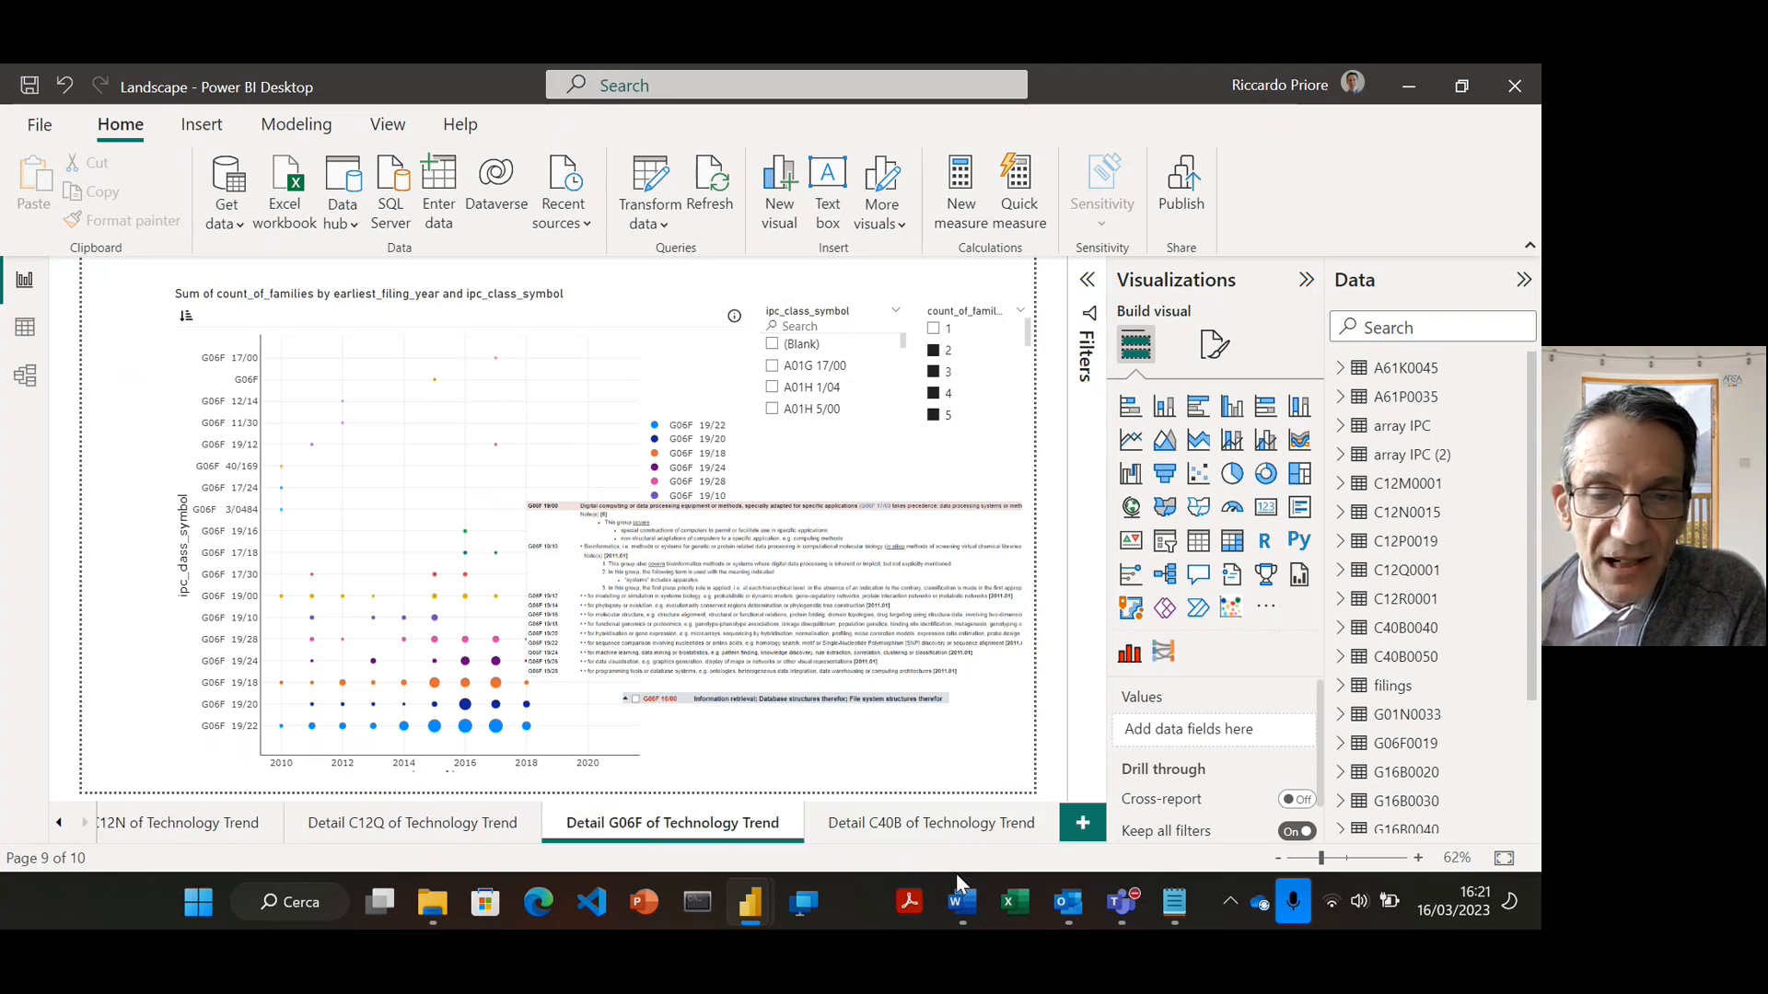
{"action": "left_click", "coordinate": [945, 833]}
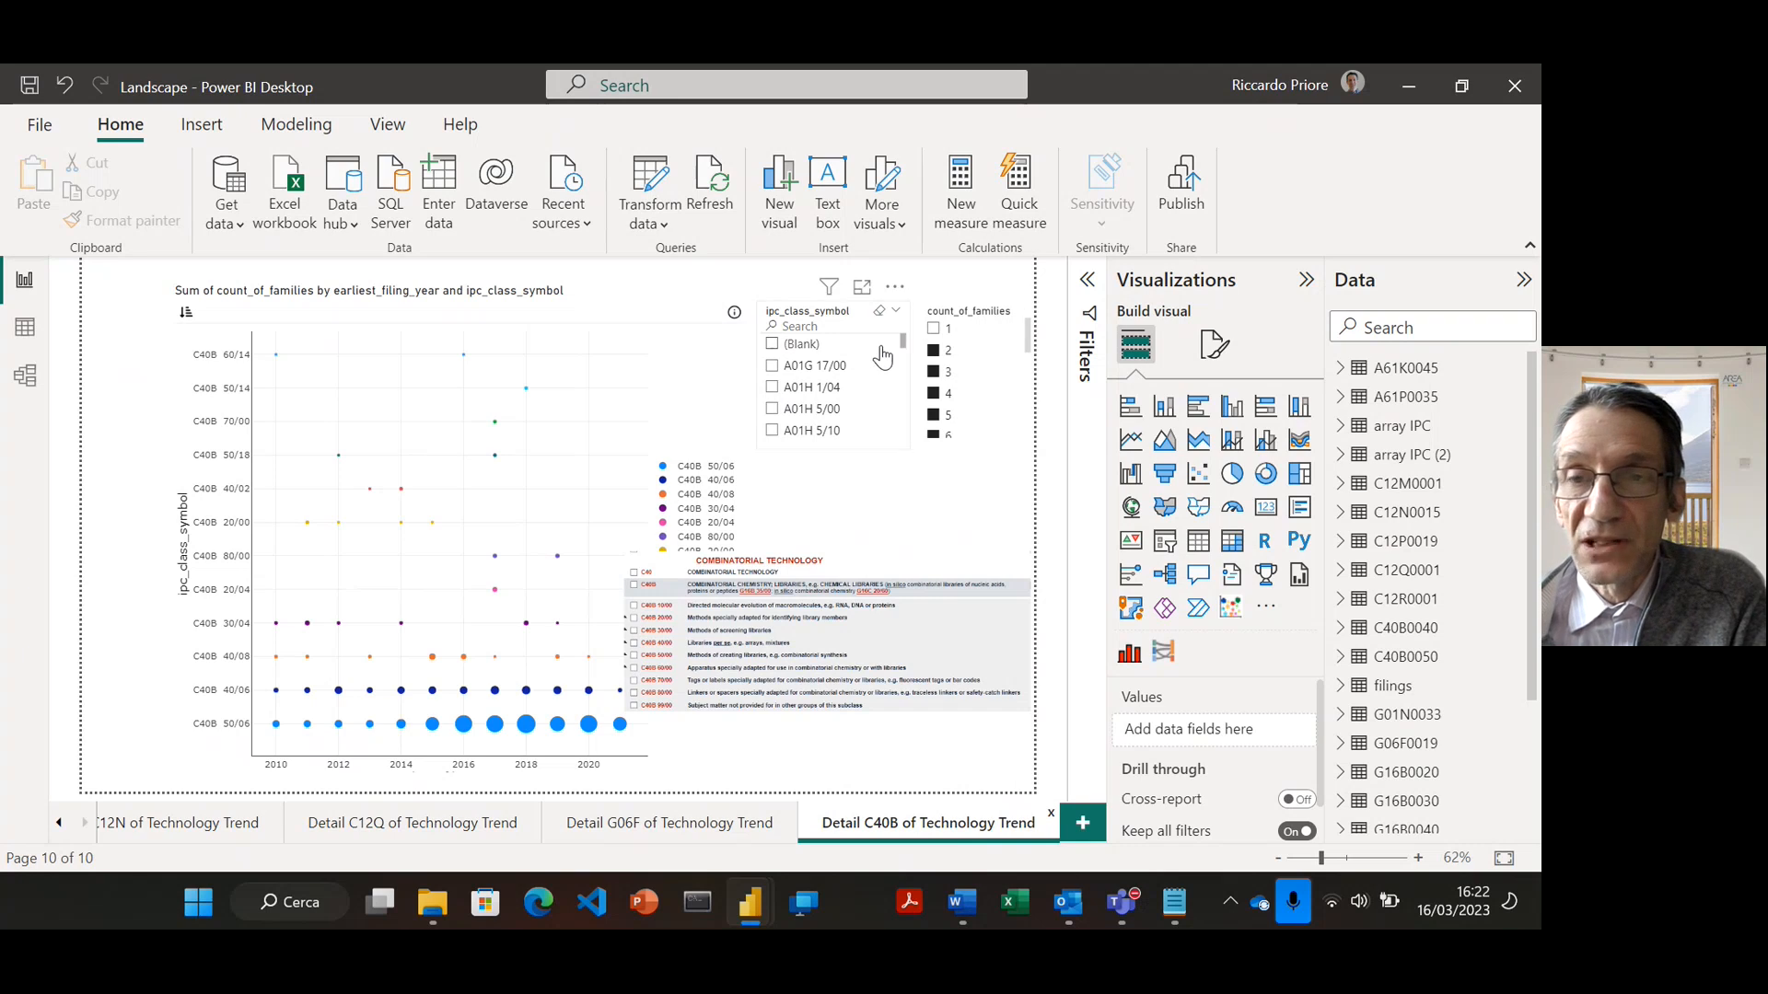
Close the Landscape report and save its changes
{"action": "left_click", "coordinate": [1515, 89]}
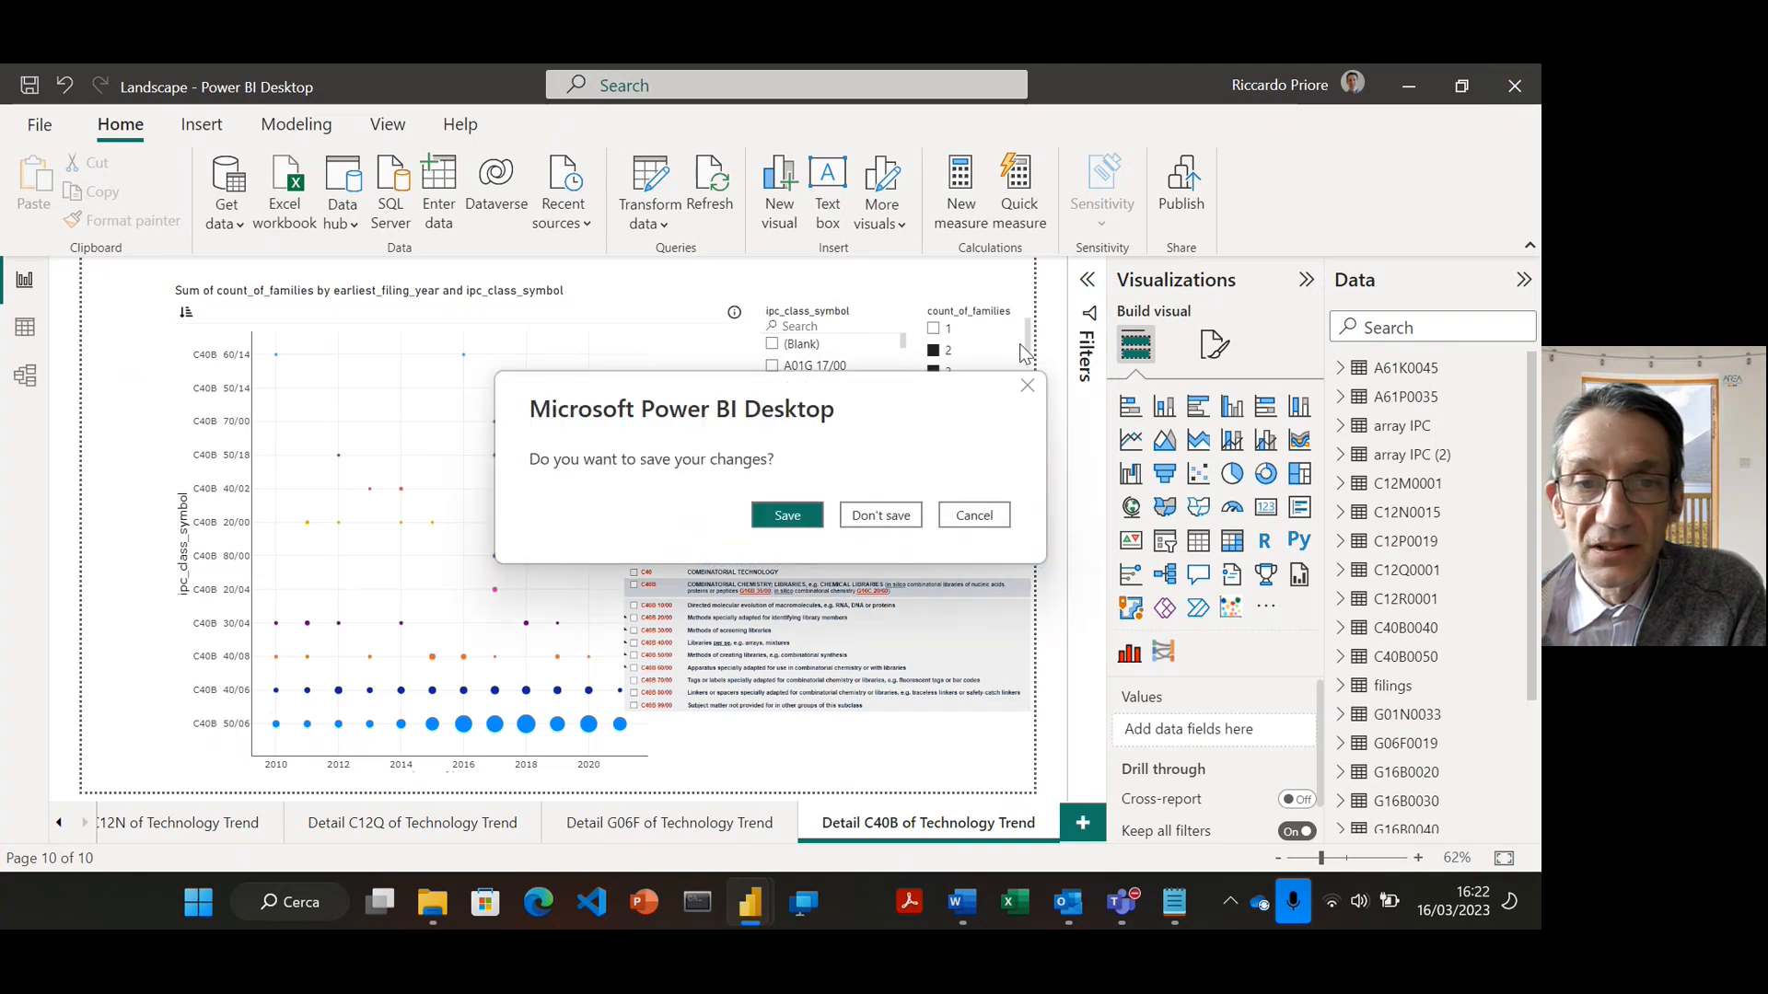
{"action": "left_click", "coordinate": [783, 515]}
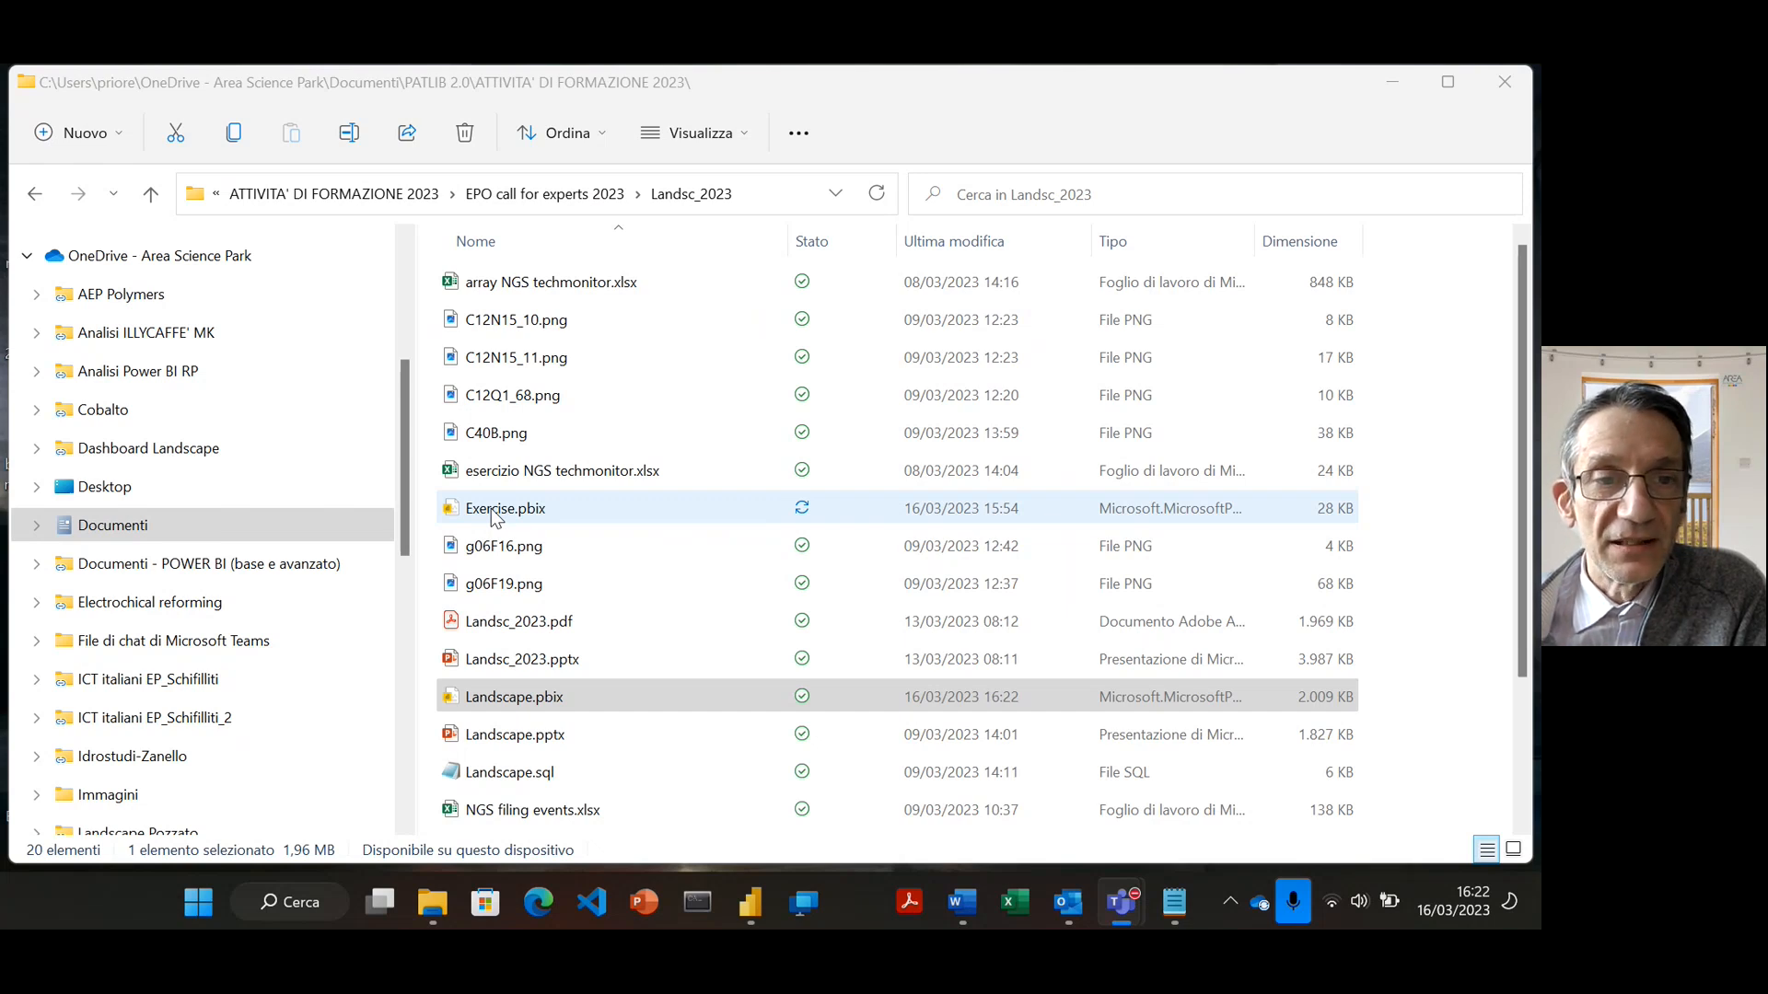
Open Exercise.pbix from the Landsc_2023 folder and delete the broken card visual from Page 1
{"action": "left_click", "coordinate": [490, 508]}
{"action": "left_click", "coordinate": [492, 508]}
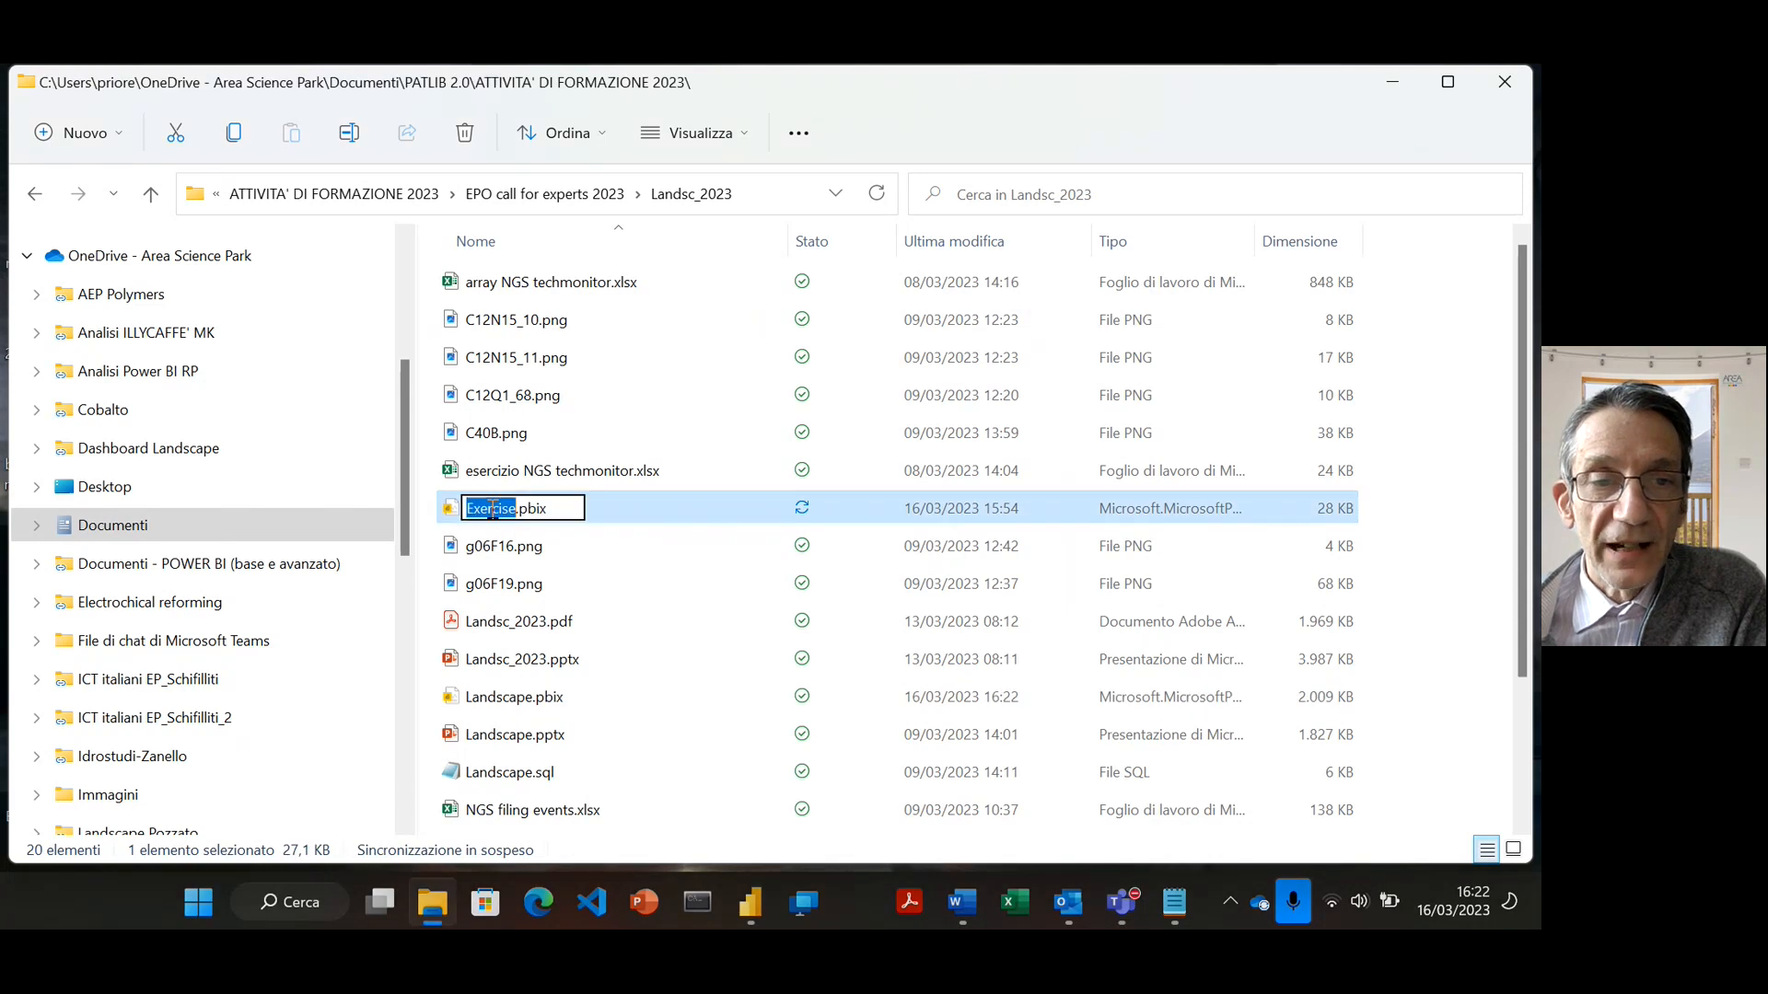
{"action": "left_click", "coordinate": [458, 512]}
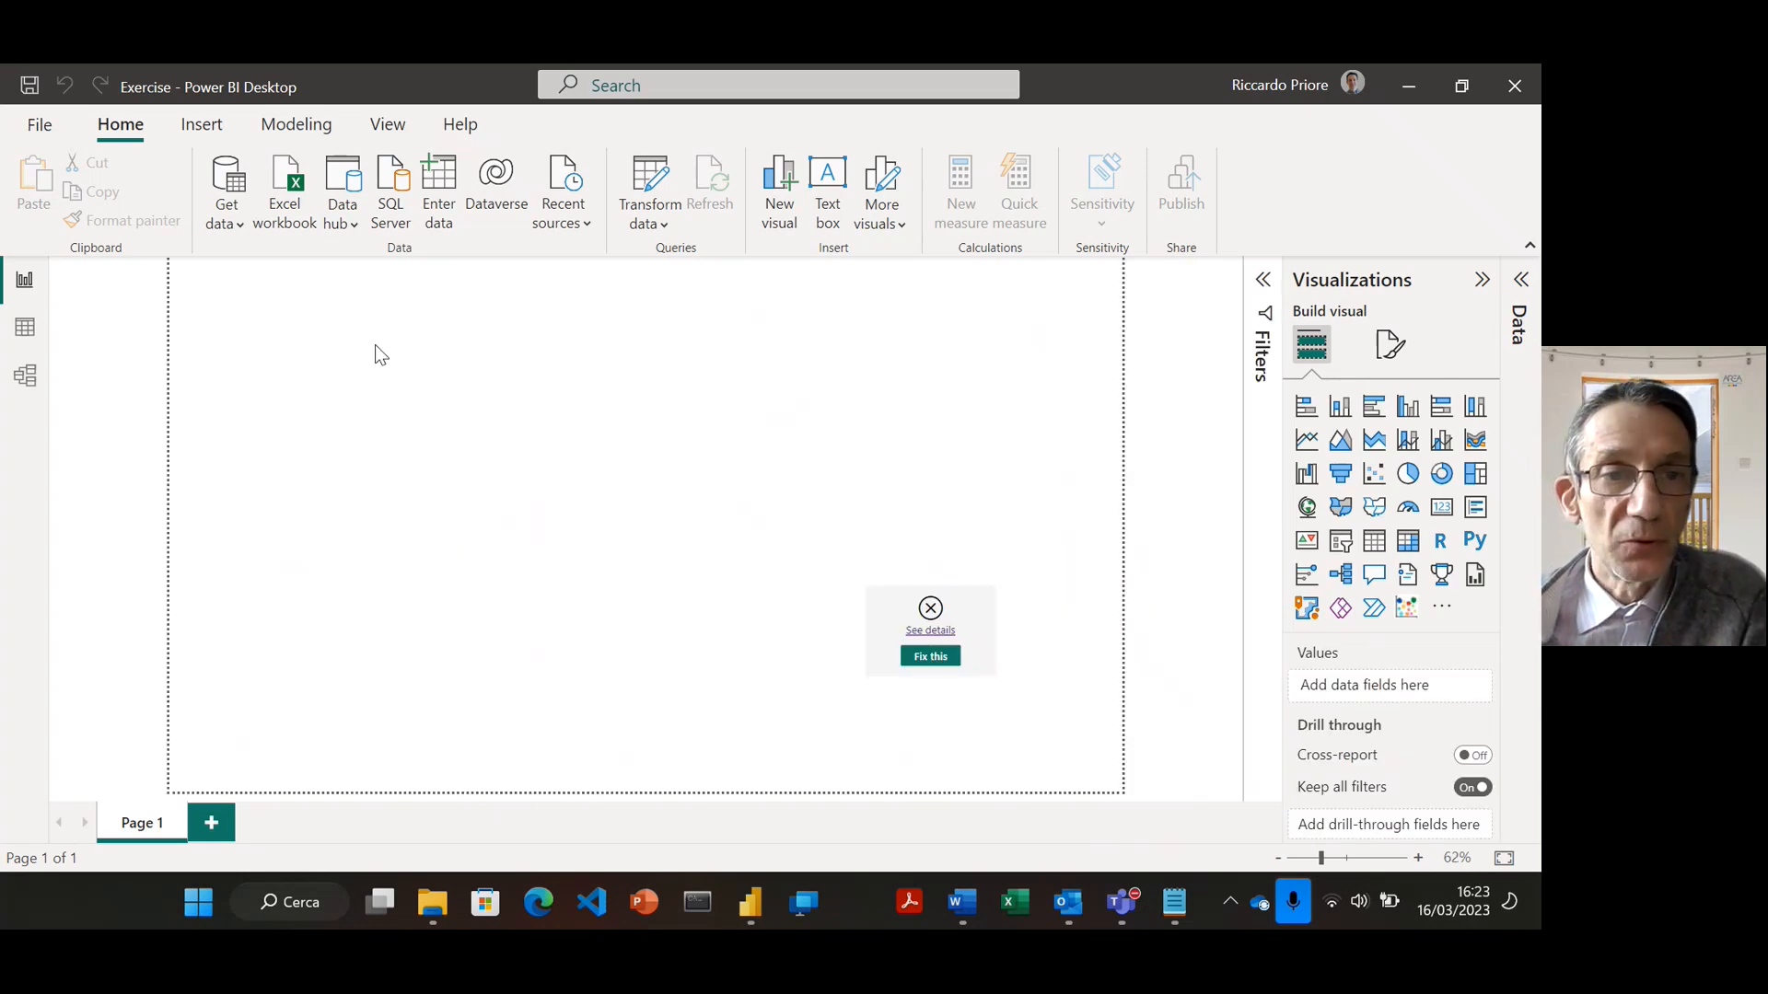
{"action": "left_click", "coordinate": [931, 657]}
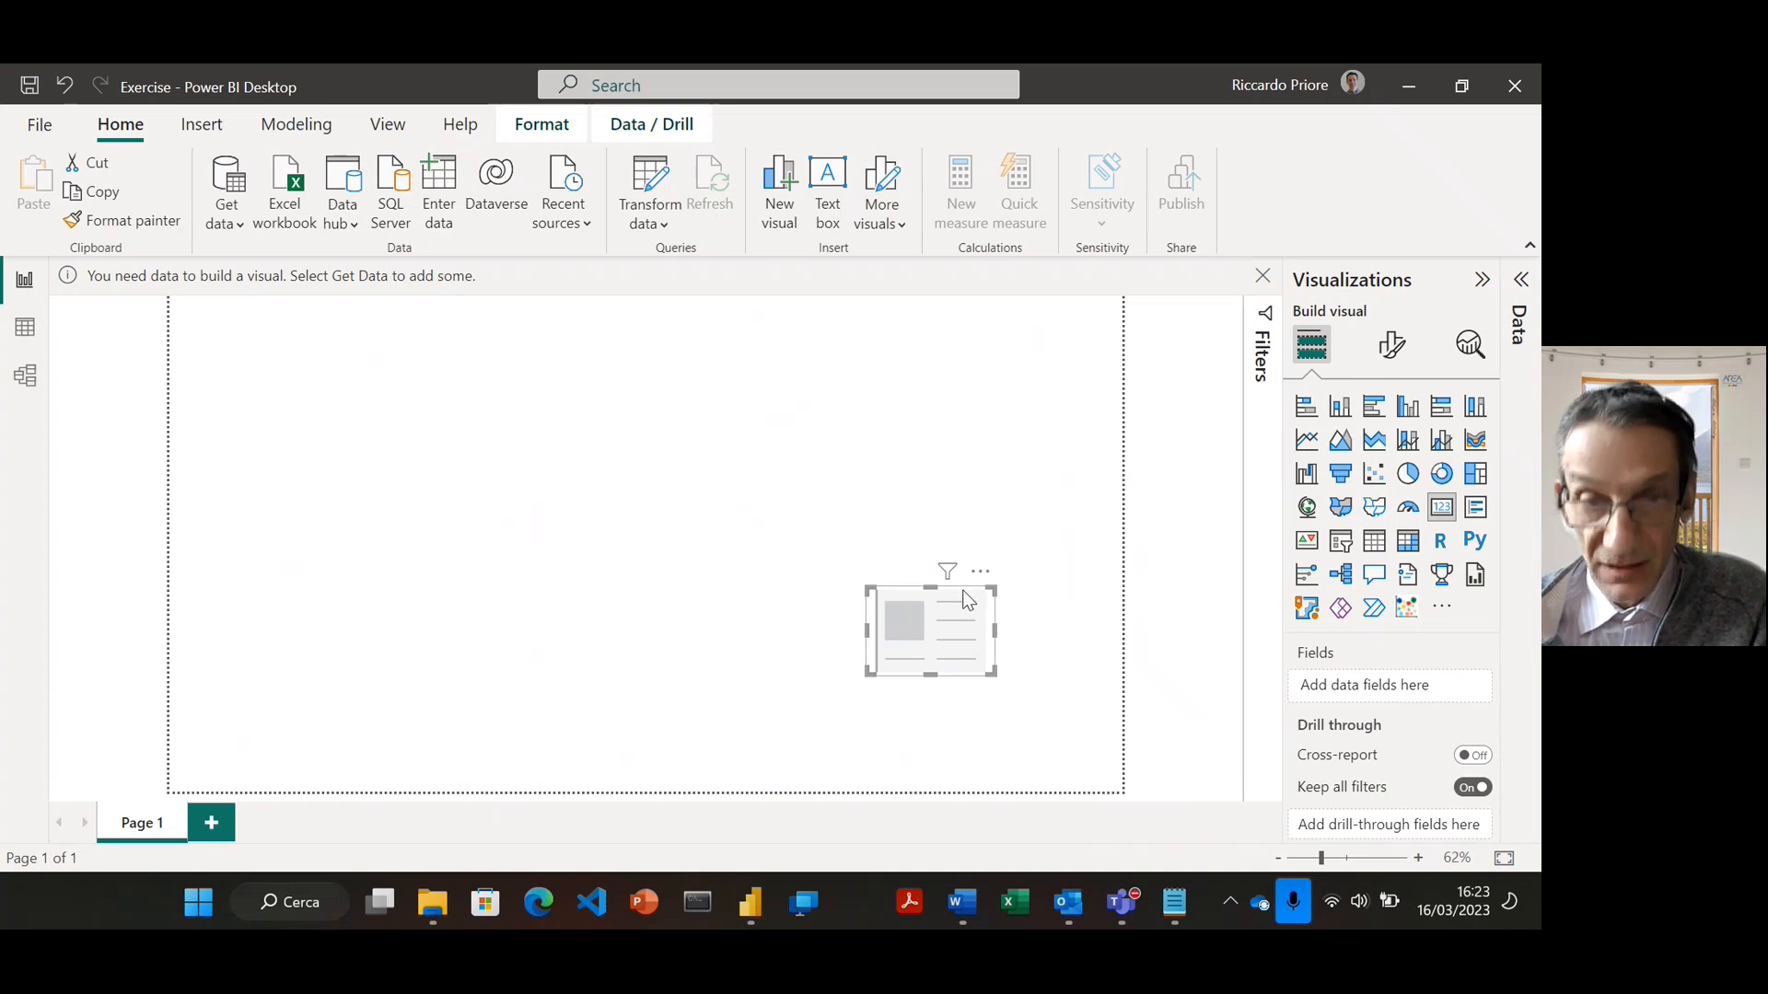
{"action": "key", "text": "Delete"}
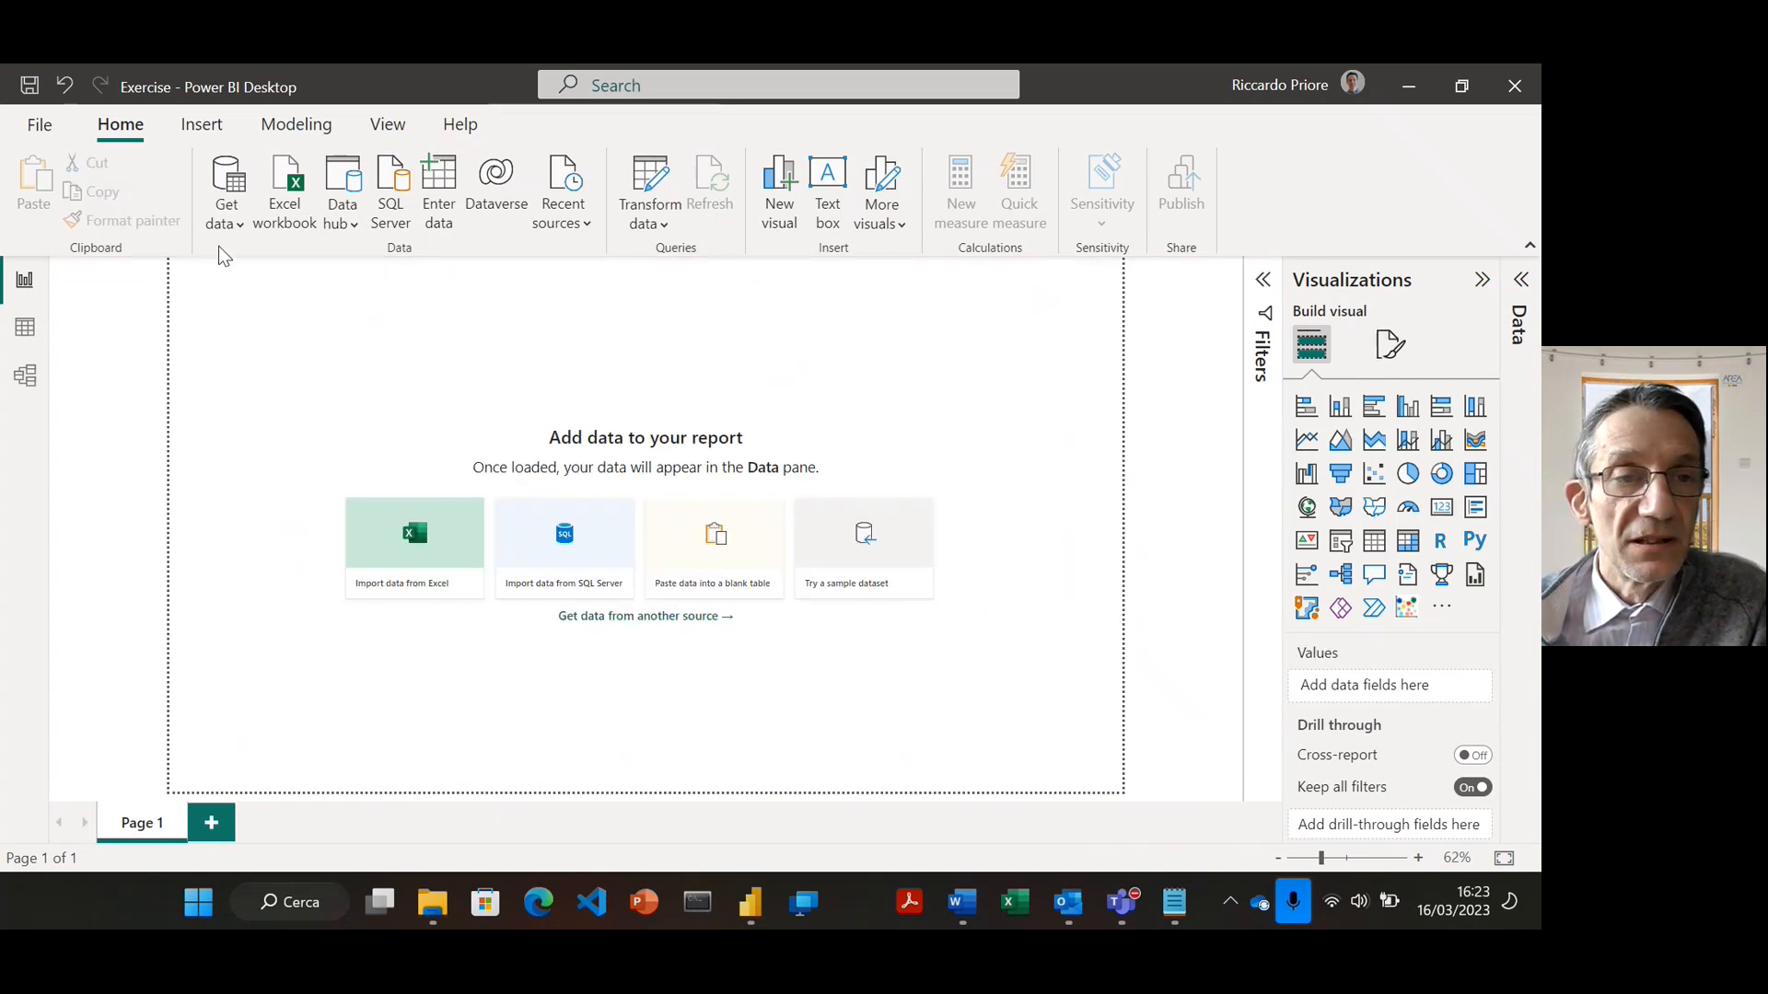
Start an Excel workbook import and browse to the PATLIB 2.0 folder inside the OneDrive Documenti folder
{"action": "left_click", "coordinate": [296, 228]}
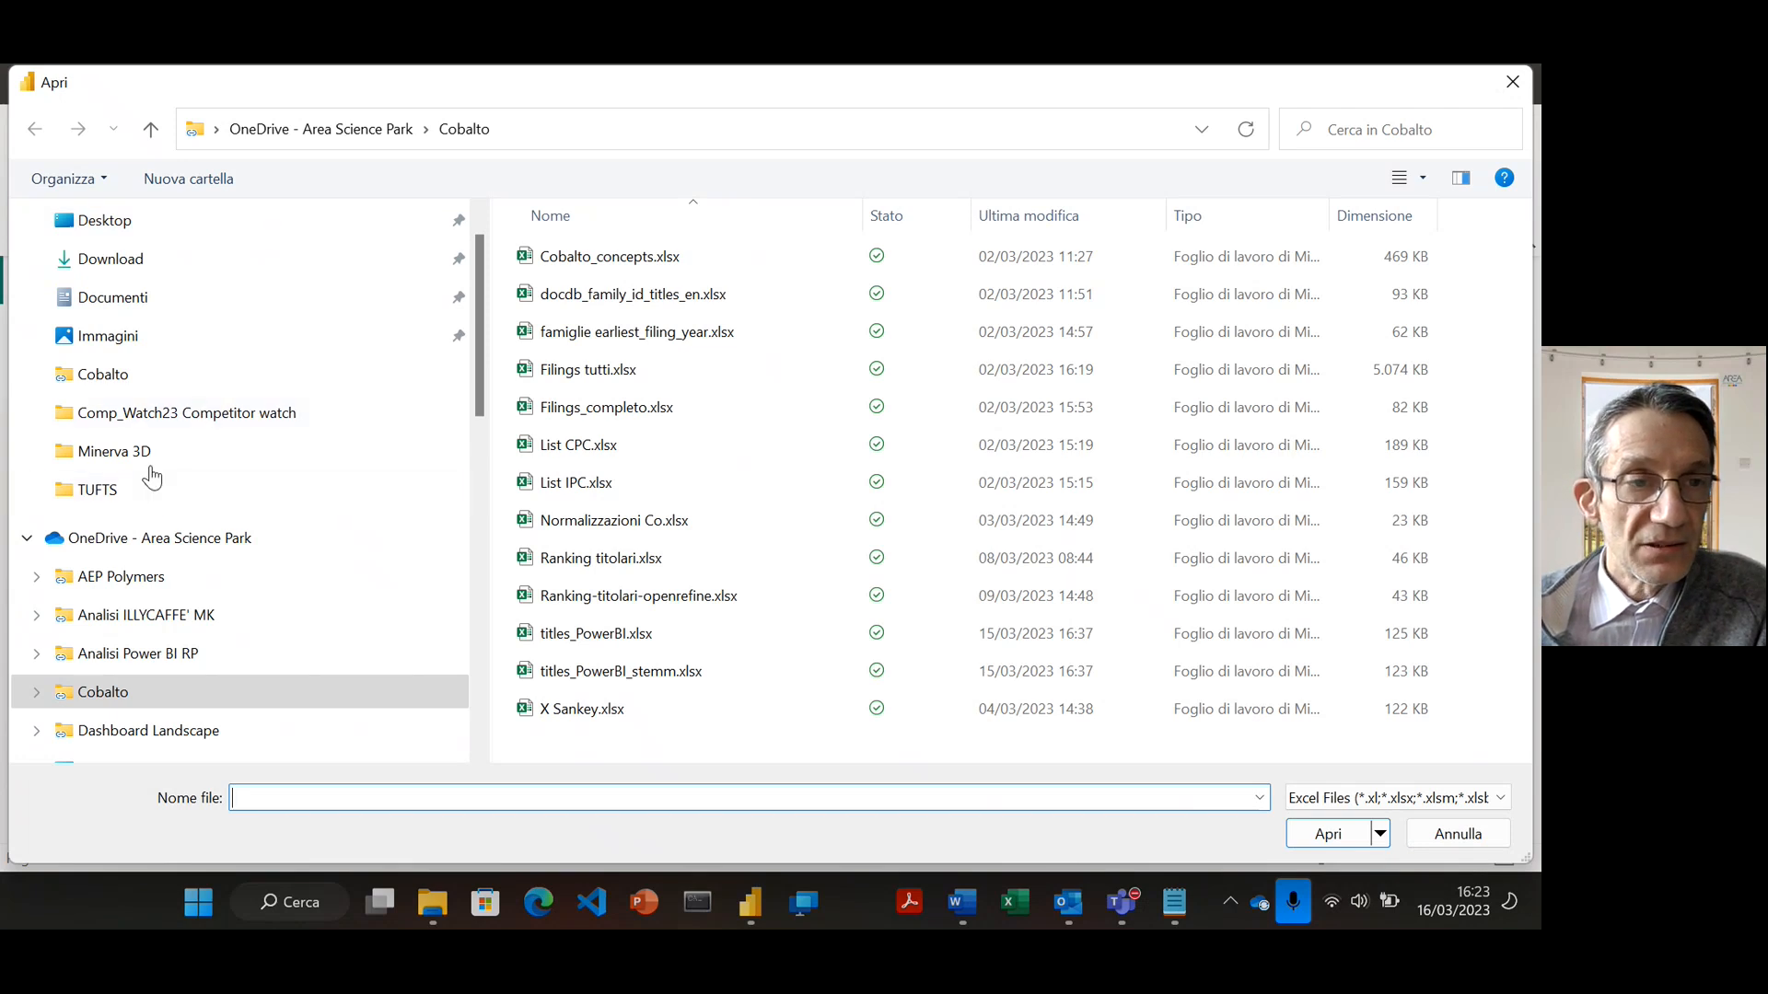
{"action": "scroll", "coordinate": [113, 493], "scroll_direction": "up", "scroll_amount": 1}
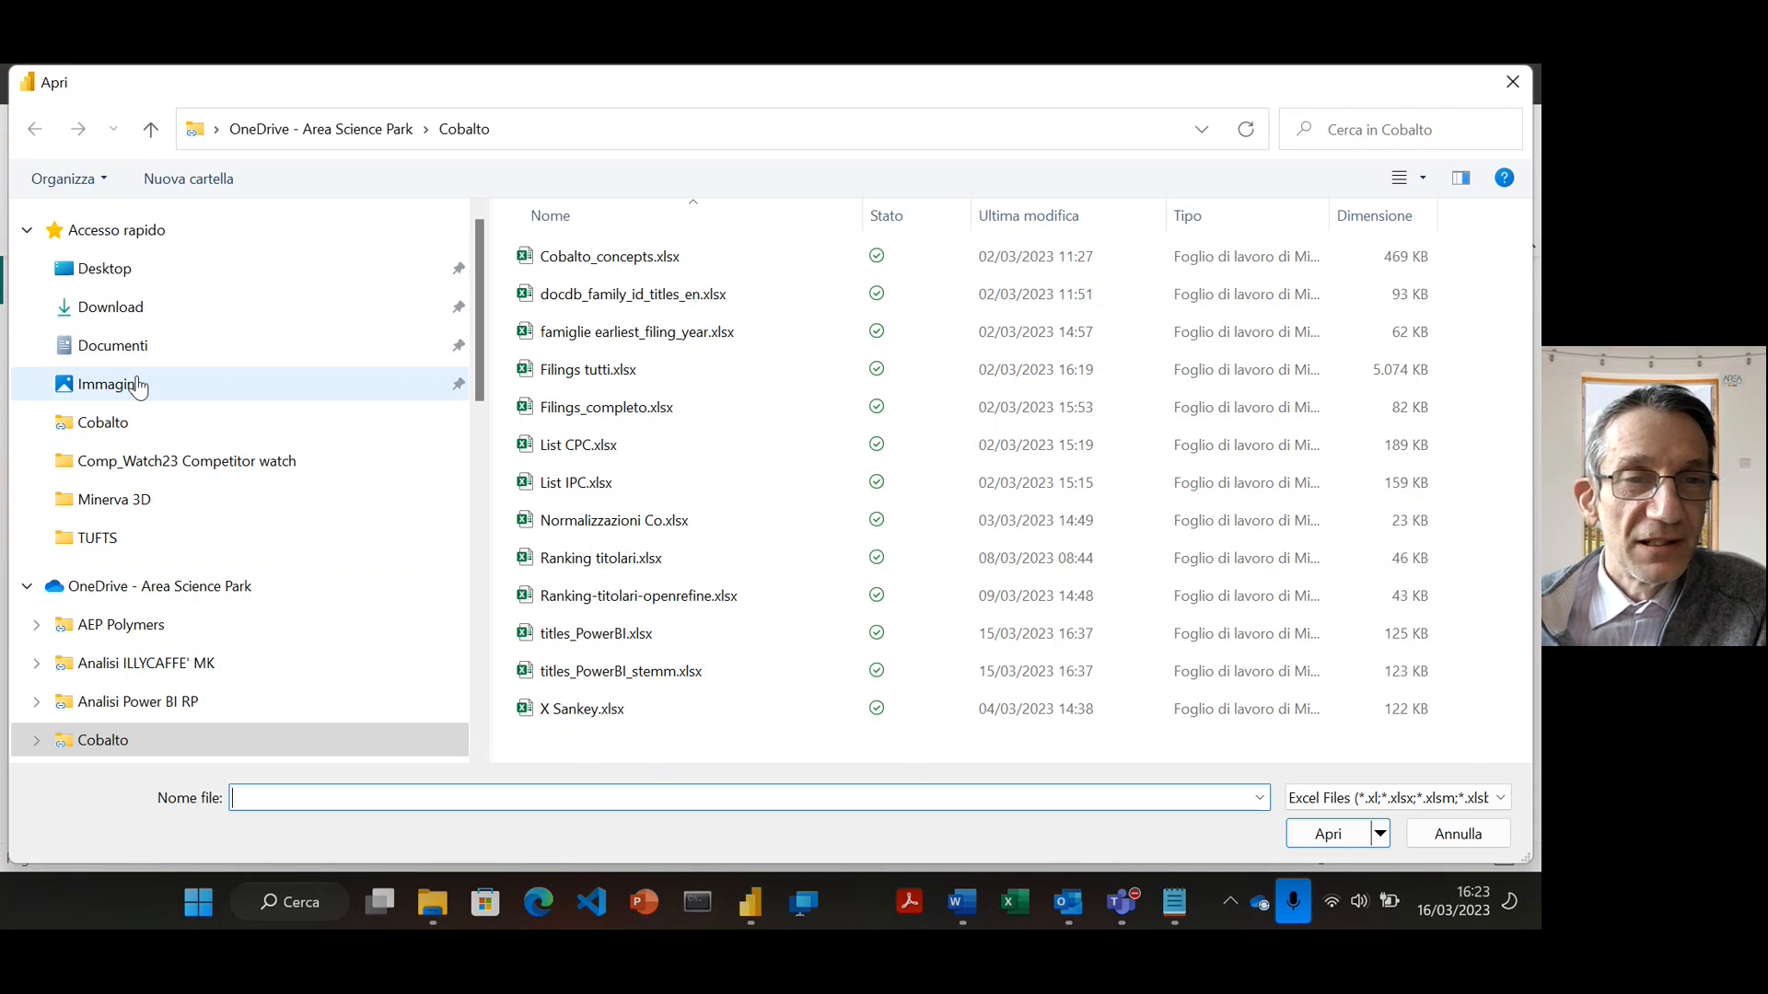
{"action": "scroll", "coordinate": [164, 512], "scroll_direction": "down", "scroll_amount": 1}
{"action": "scroll", "coordinate": [161, 506], "scroll_direction": "down", "scroll_amount": 3}
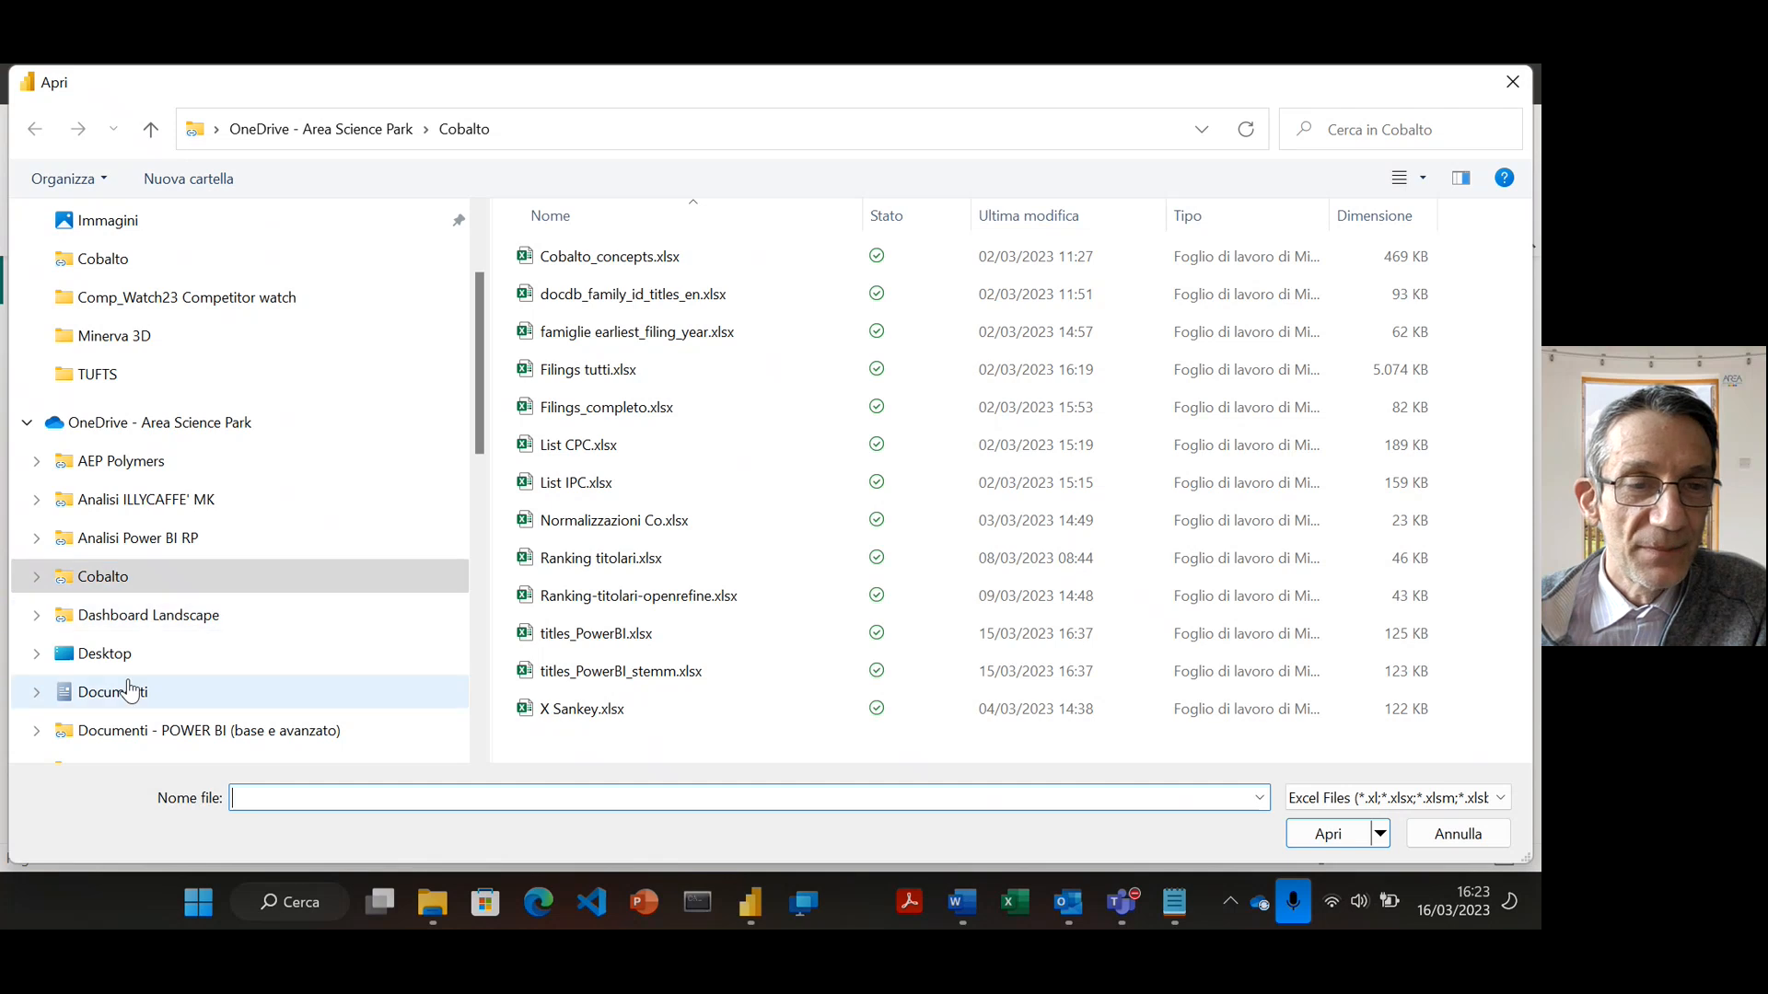
{"action": "left_click", "coordinate": [130, 692]}
{"action": "scroll", "coordinate": [589, 562], "scroll_direction": "down", "scroll_amount": 5}
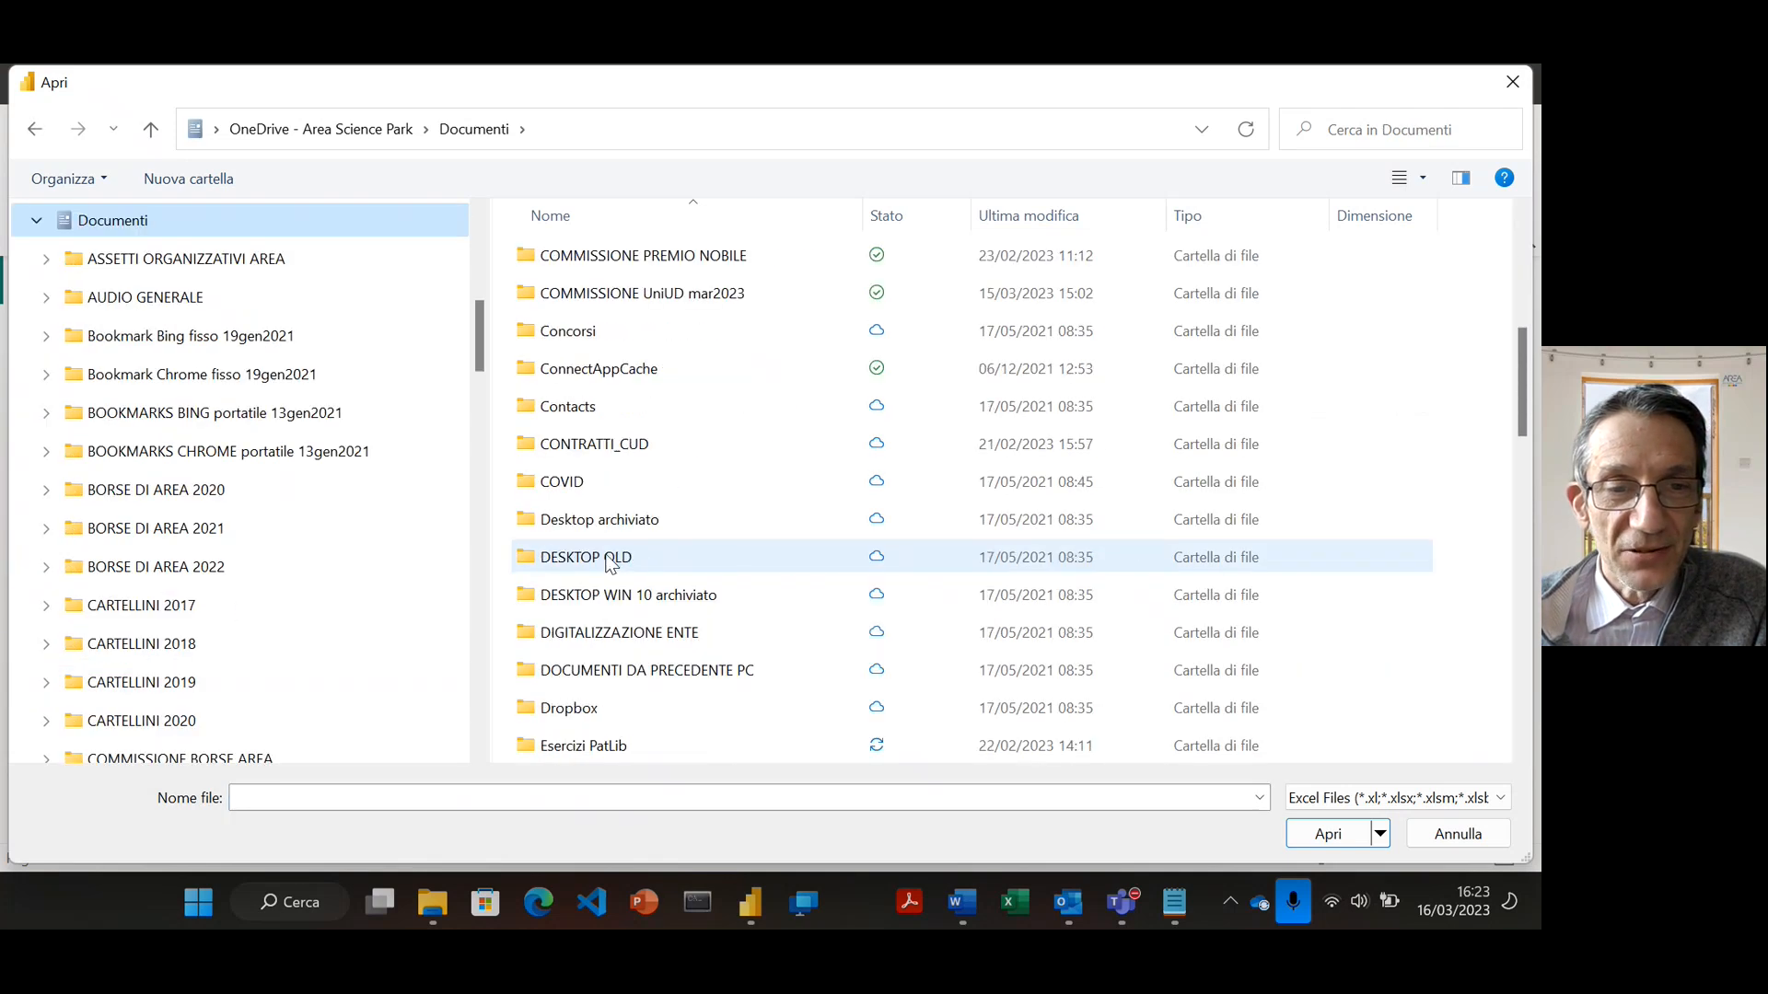
{"action": "scroll", "coordinate": [607, 564], "scroll_direction": "down", "scroll_amount": 8}
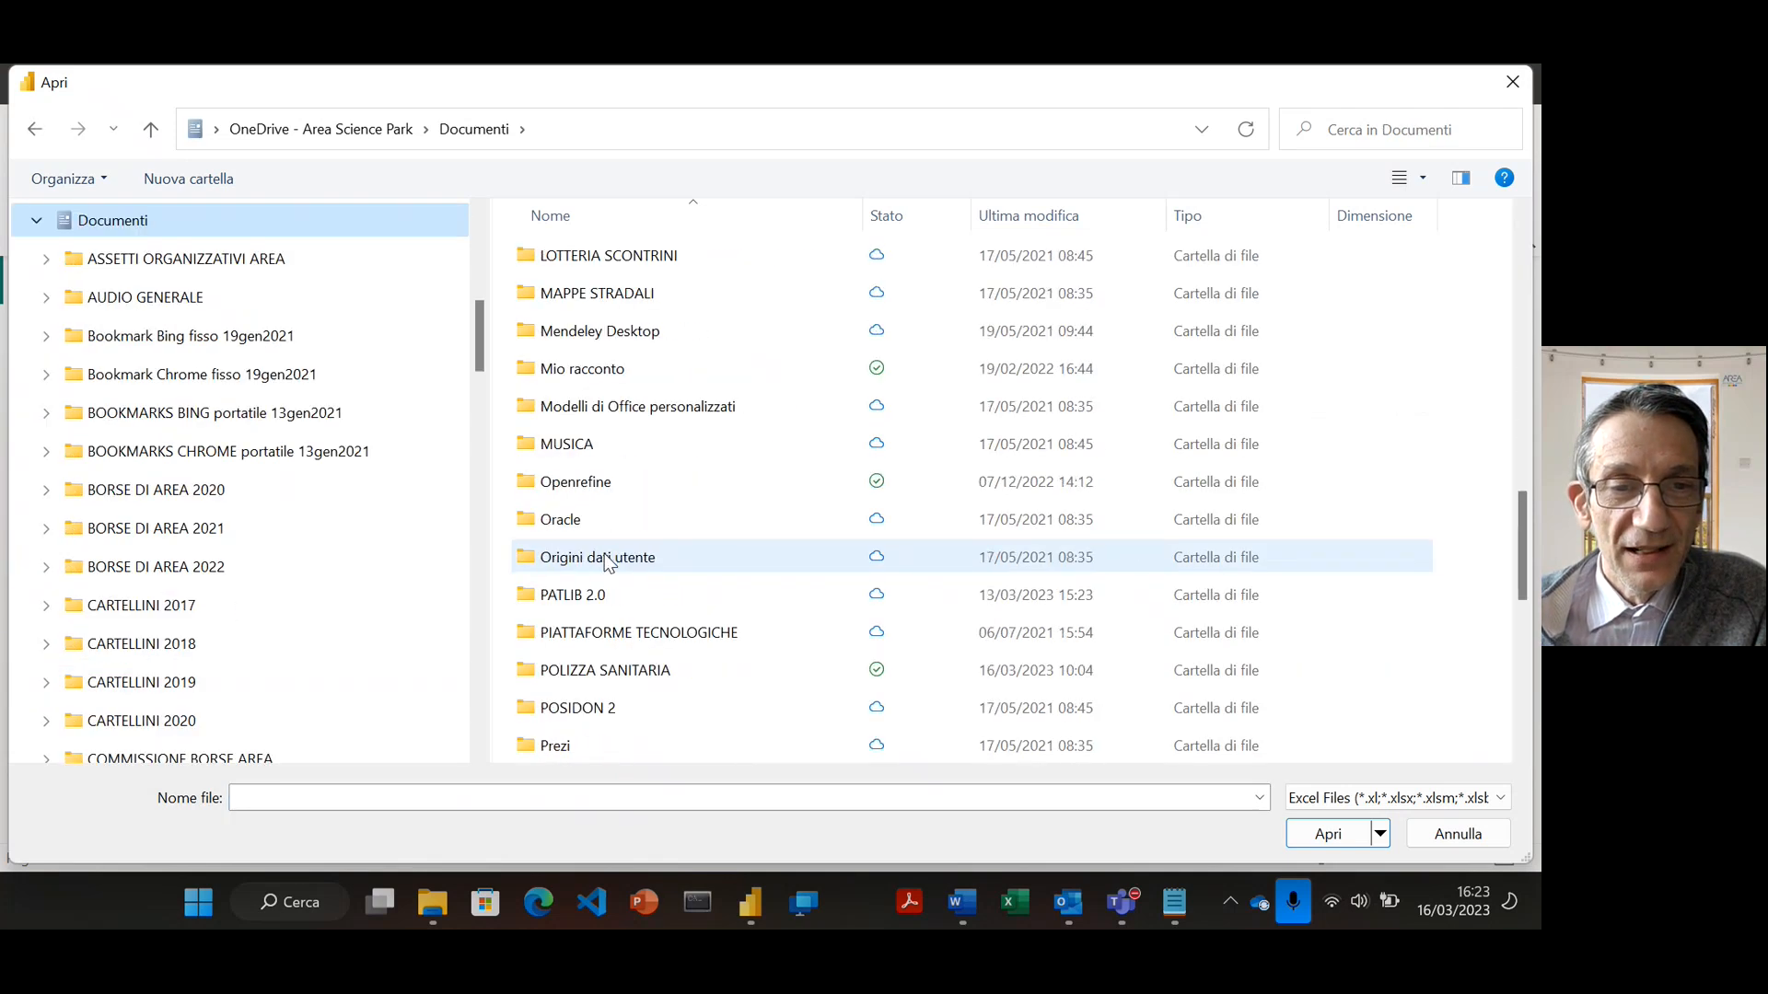
{"action": "left_click", "coordinate": [557, 600]}
{"action": "double_click", "coordinate": [557, 600]}
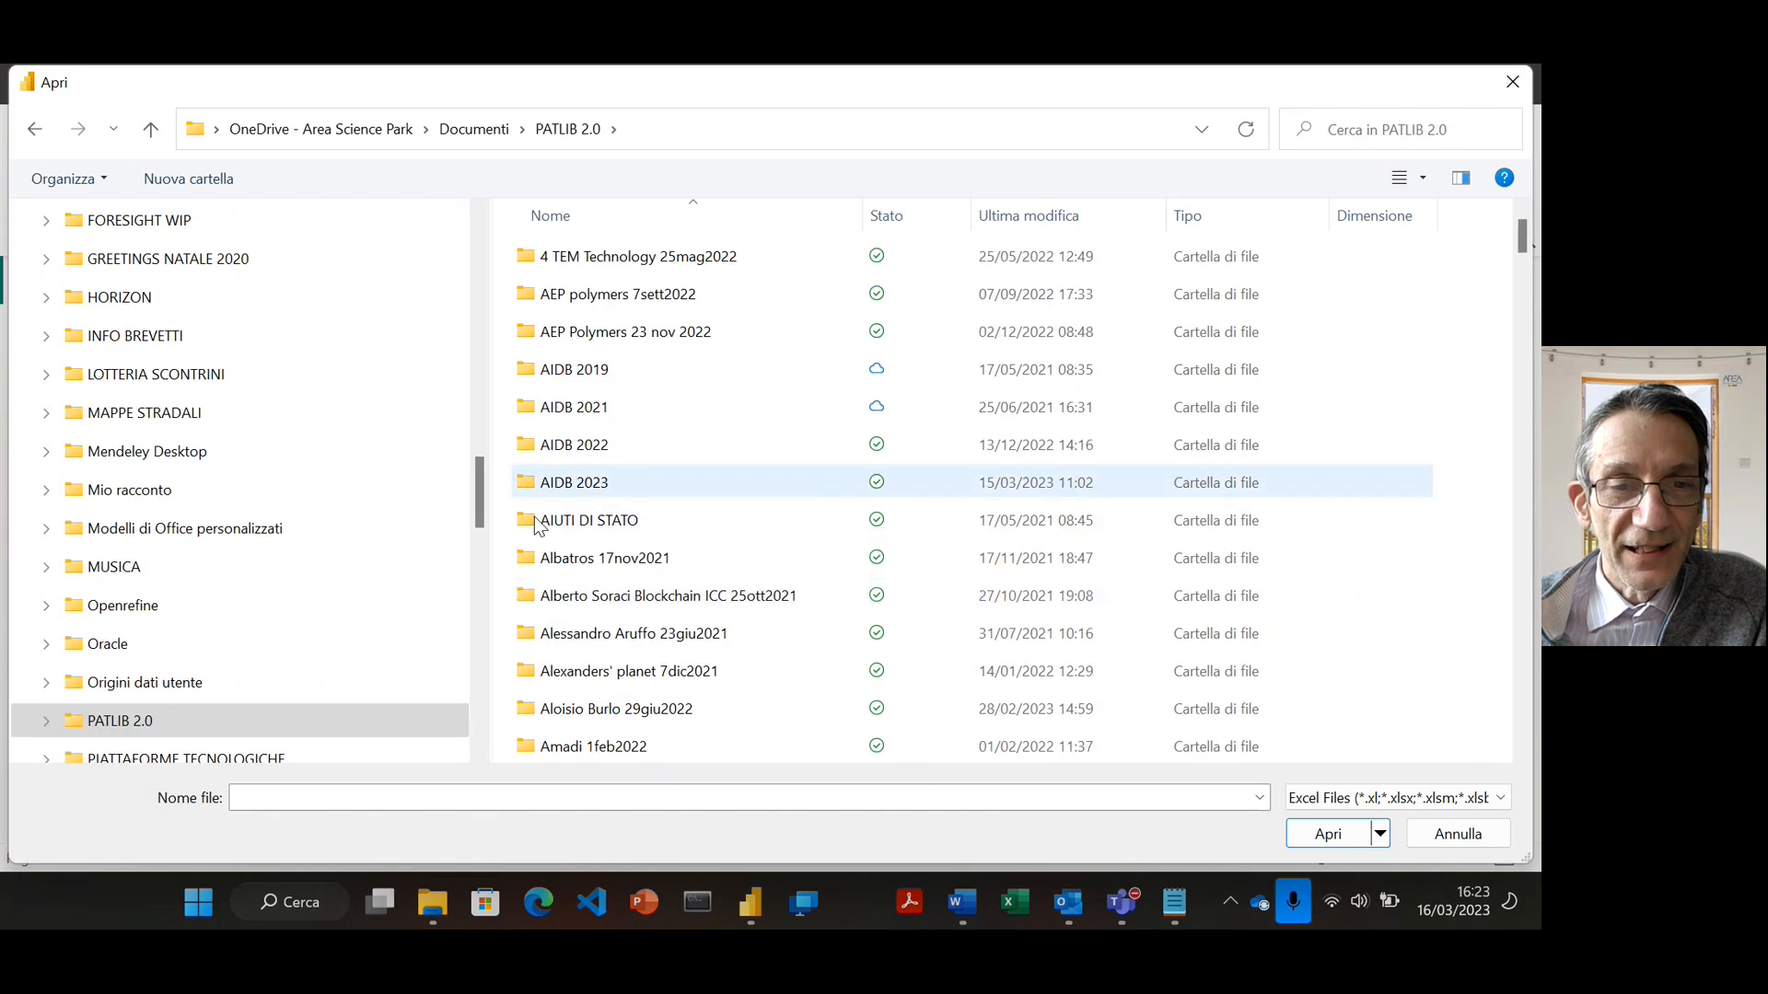
Go from PATLIB 2.0 through ATTIVITA' DI FORMAZIONE 2023 and EPO call for experts 2023 to the Landsc_2023 folder
{"action": "scroll", "coordinate": [548, 525], "scroll_direction": "down", "scroll_amount": 4}
{"action": "scroll", "coordinate": [534, 543], "scroll_direction": "down", "scroll_amount": 5}
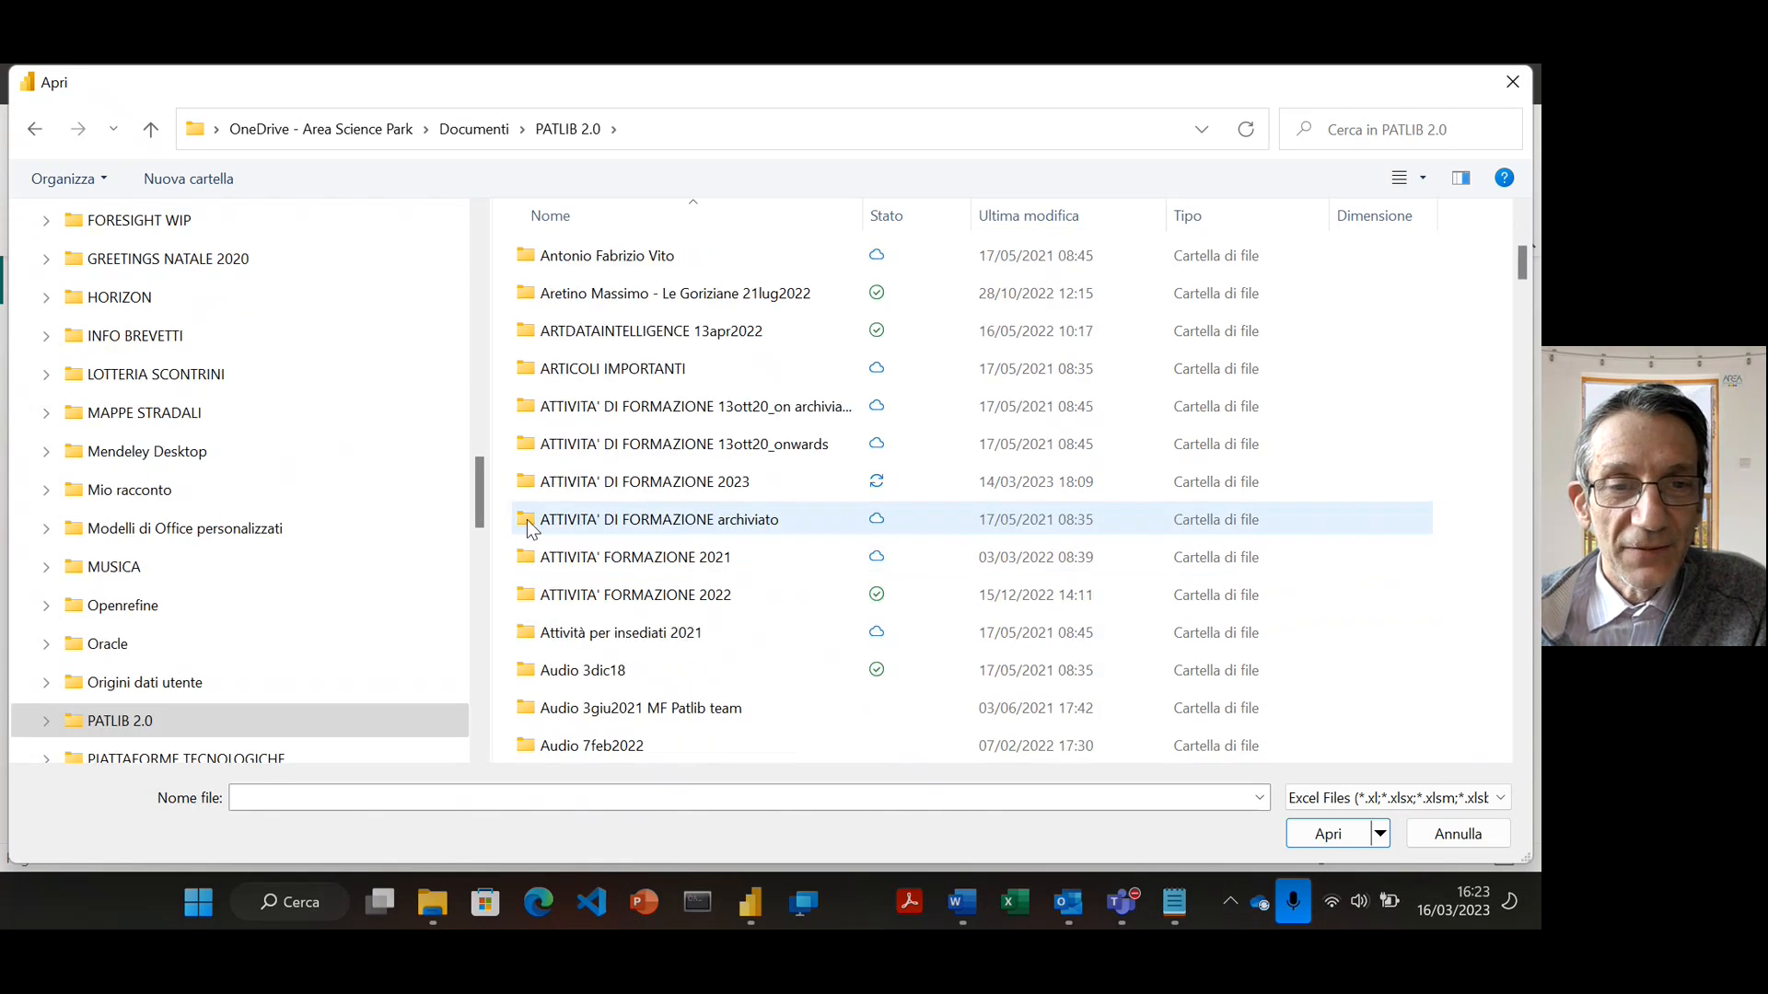
{"action": "scroll", "coordinate": [534, 538], "scroll_direction": "down", "scroll_amount": 15}
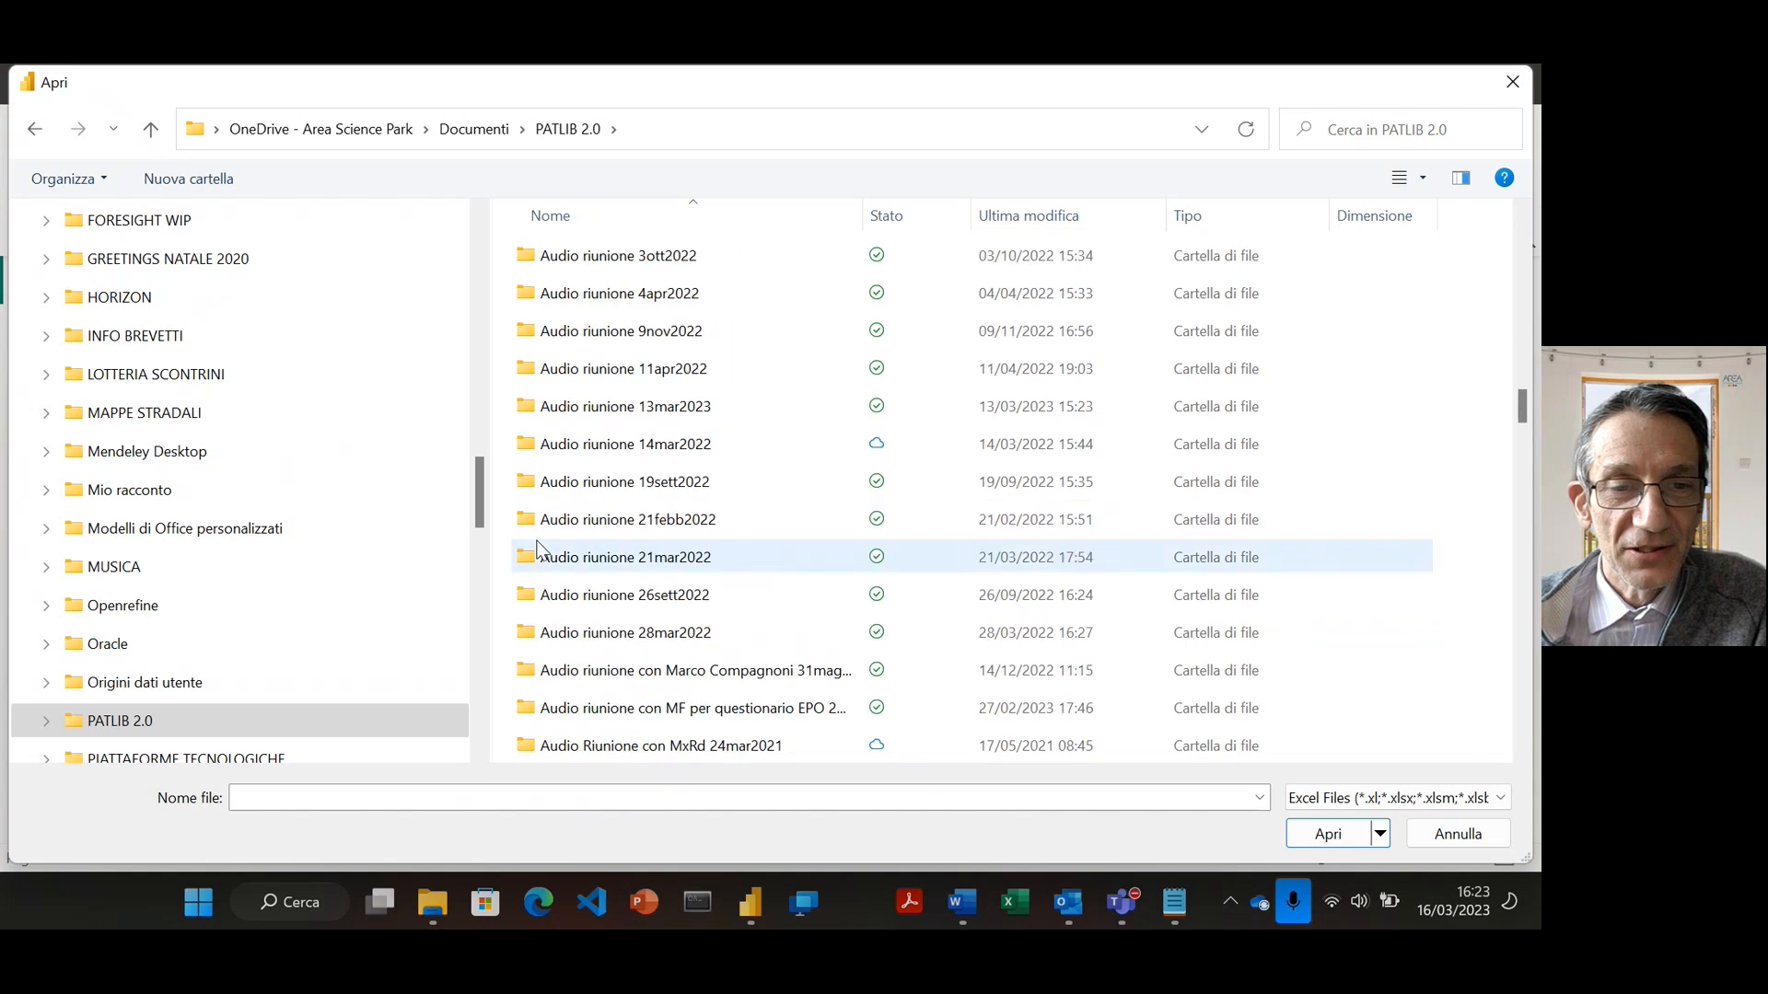
{"action": "scroll", "coordinate": [540, 549], "scroll_direction": "down", "scroll_amount": 6}
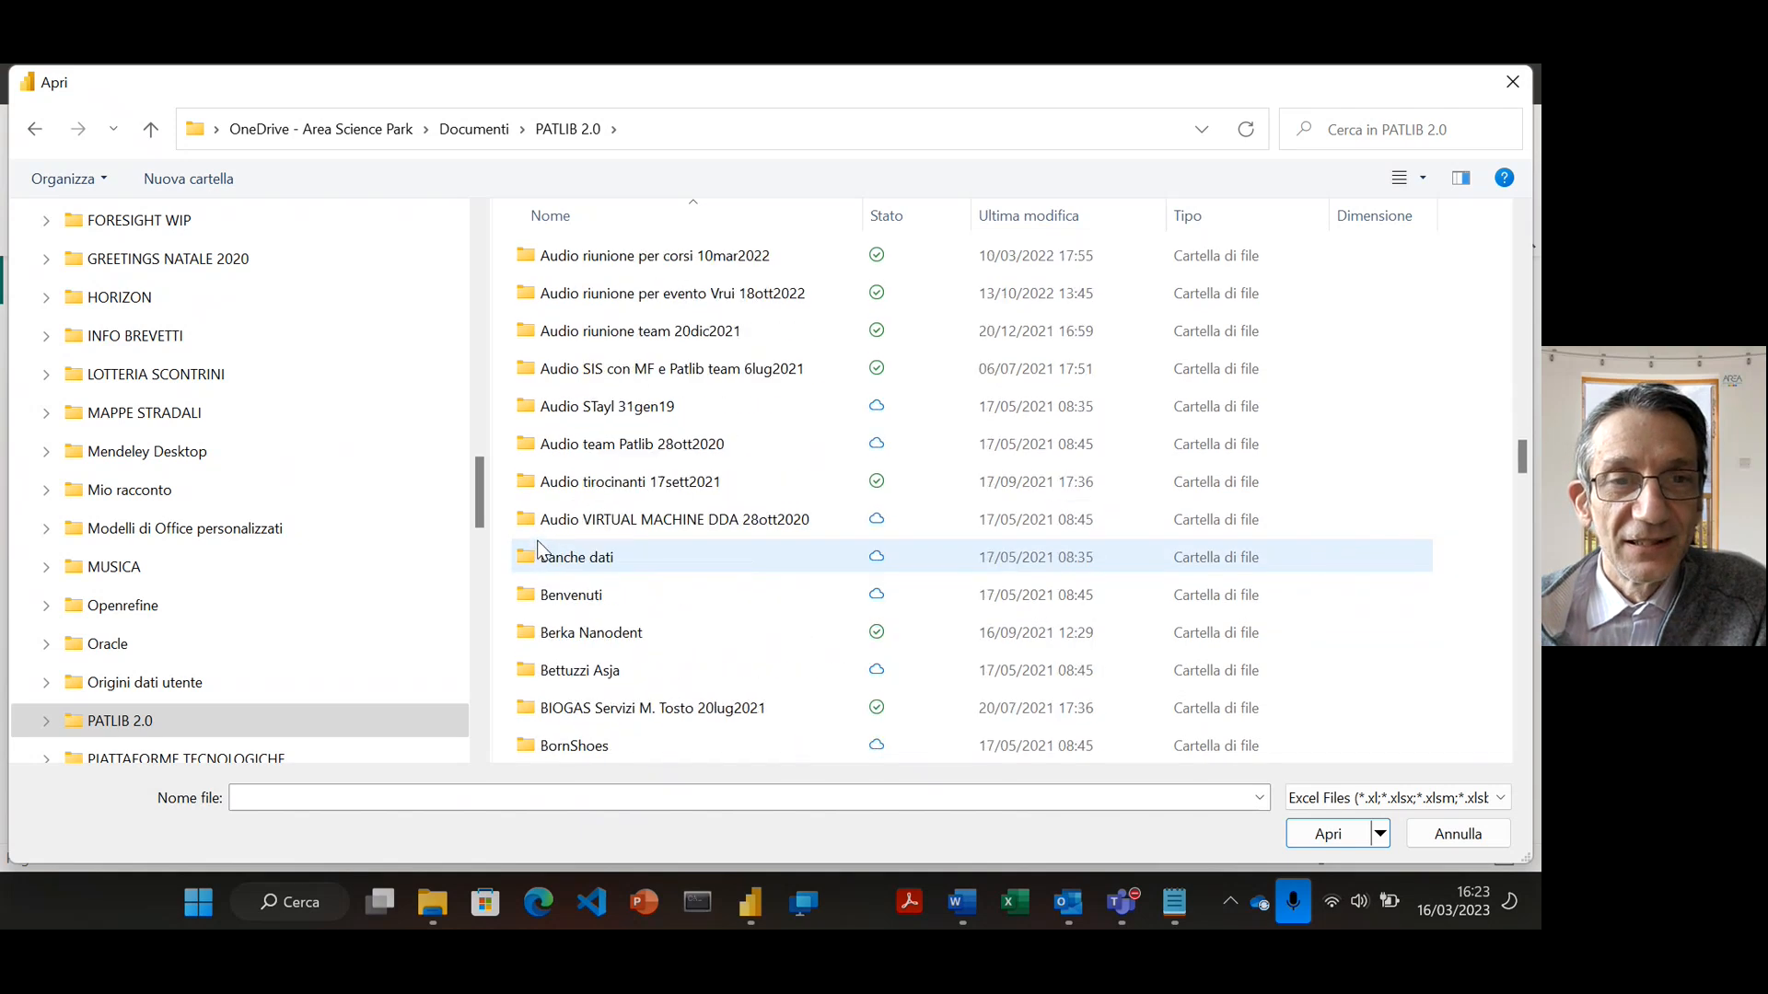
{"action": "scroll", "coordinate": [541, 547], "scroll_direction": "up", "scroll_amount": 10}
{"action": "scroll", "coordinate": [542, 547], "scroll_direction": "up", "scroll_amount": 15}
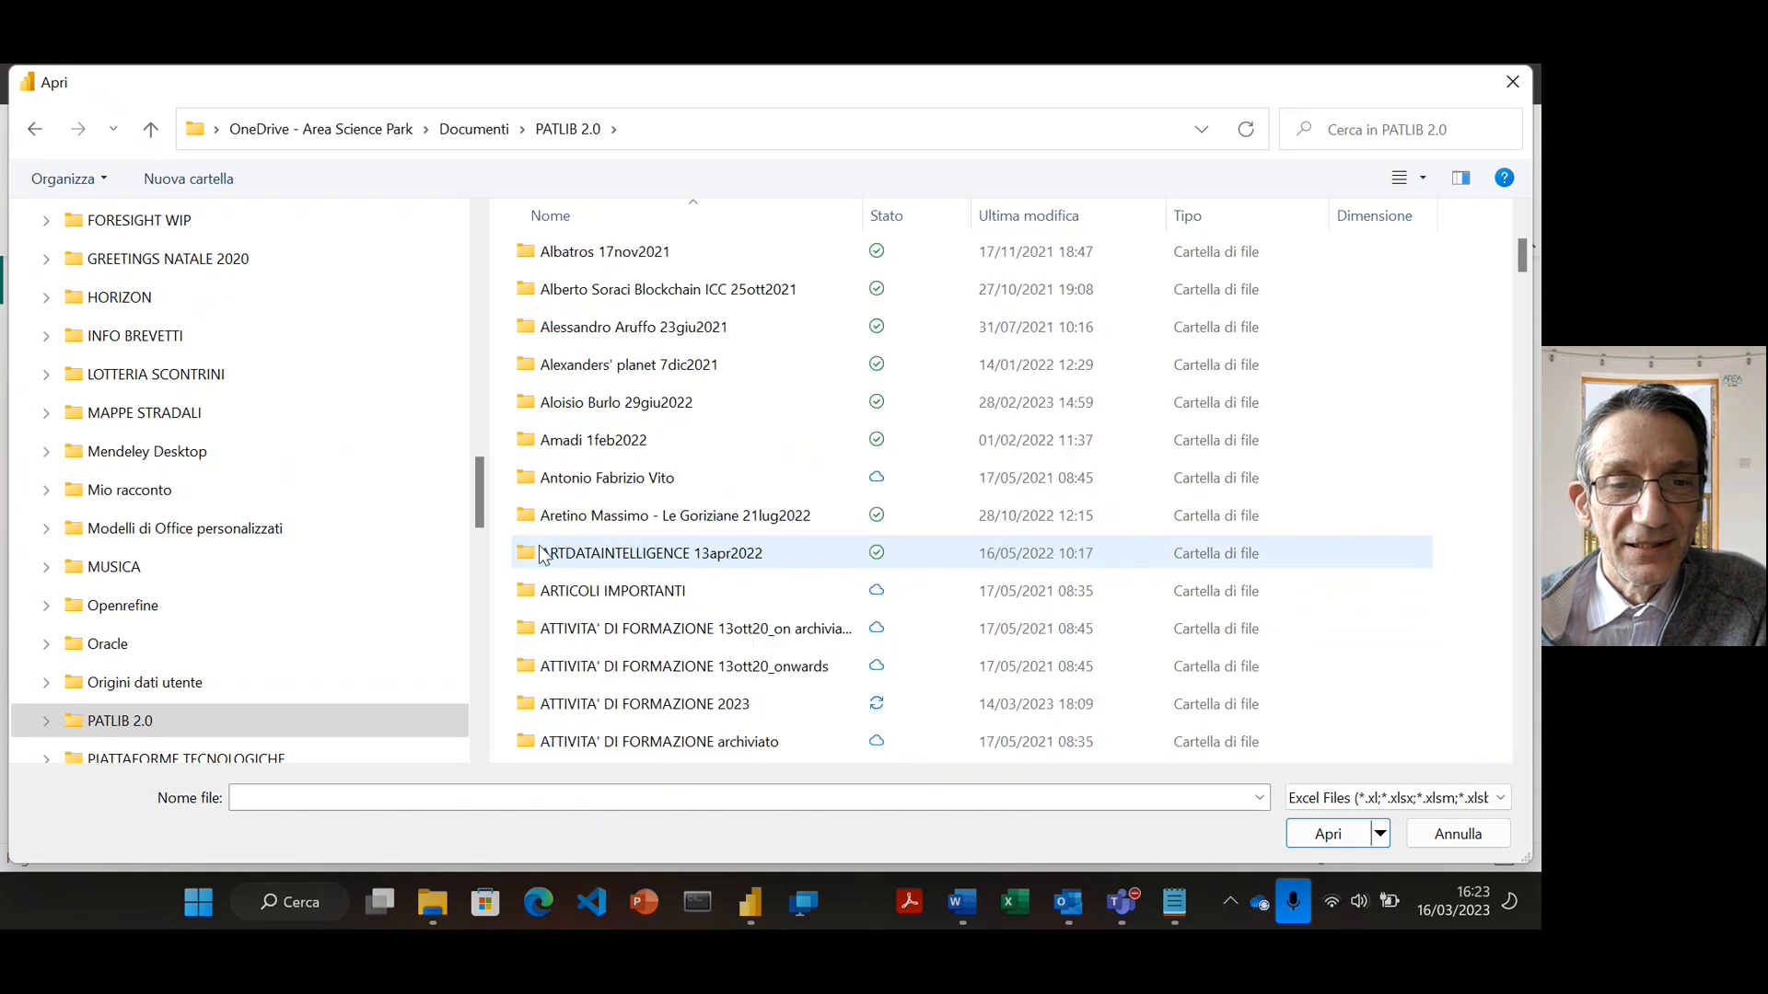
{"action": "scroll", "coordinate": [543, 552], "scroll_direction": "down", "scroll_amount": 3}
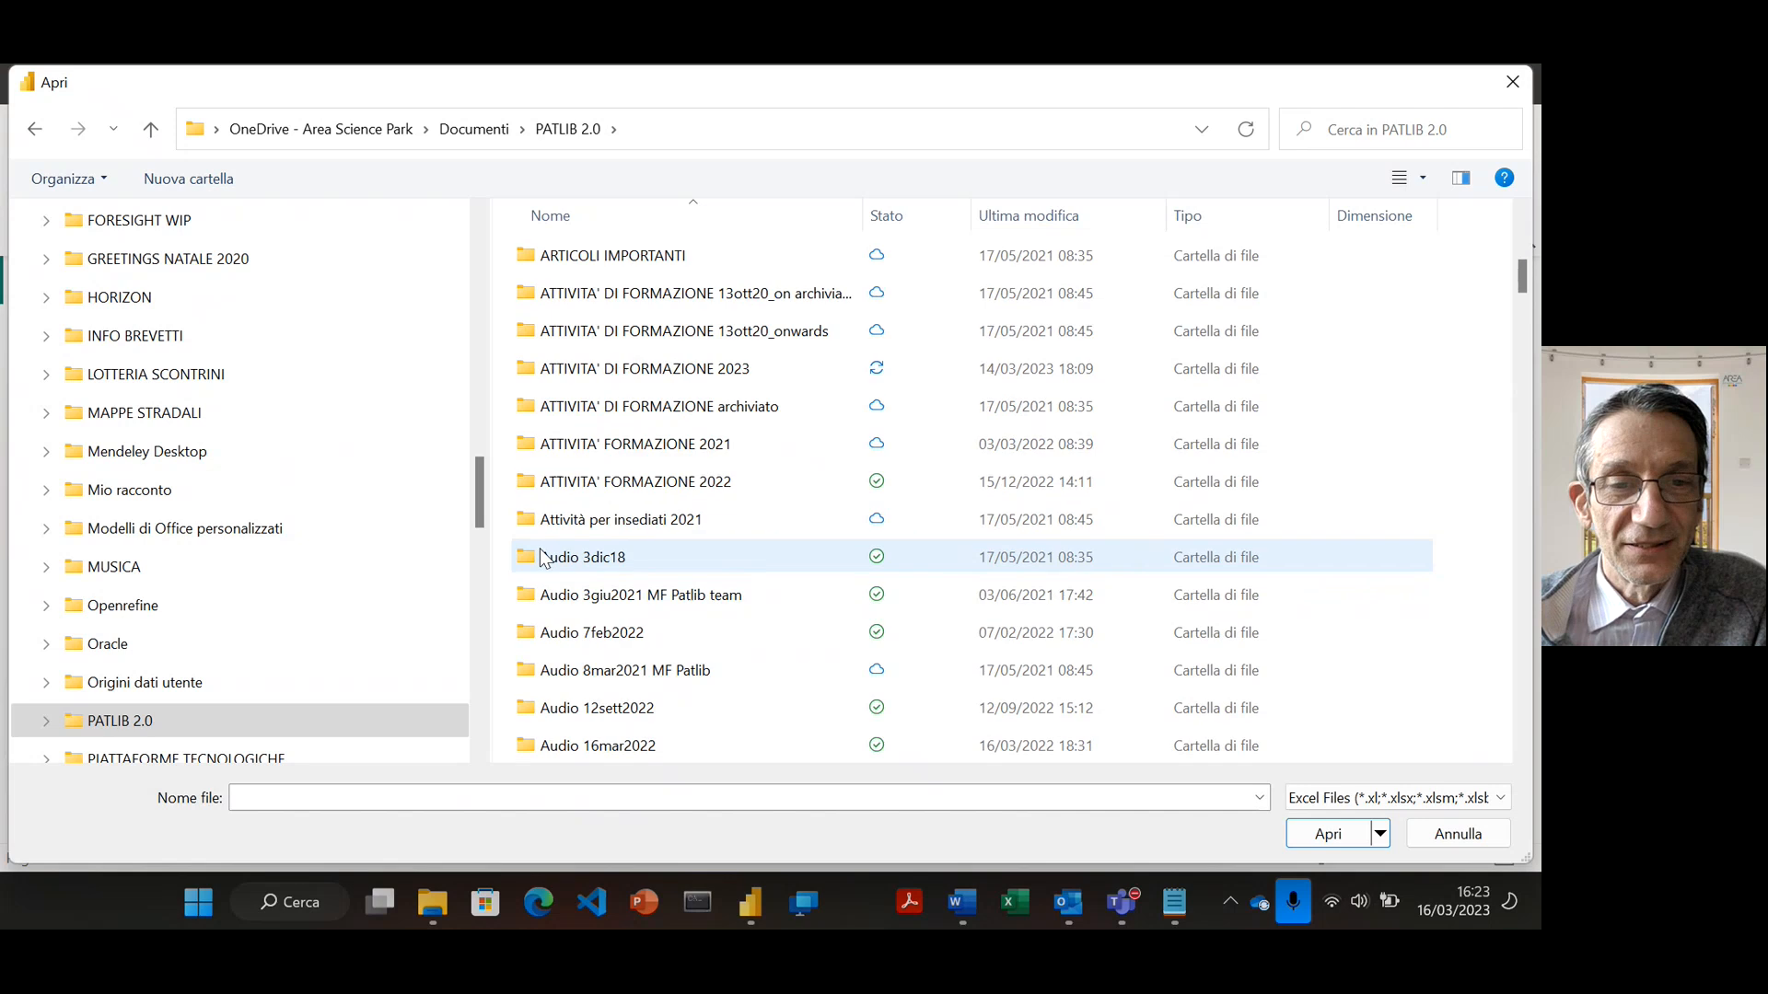
{"action": "double_click", "coordinate": [526, 368]}
{"action": "double_click", "coordinate": [528, 371]}
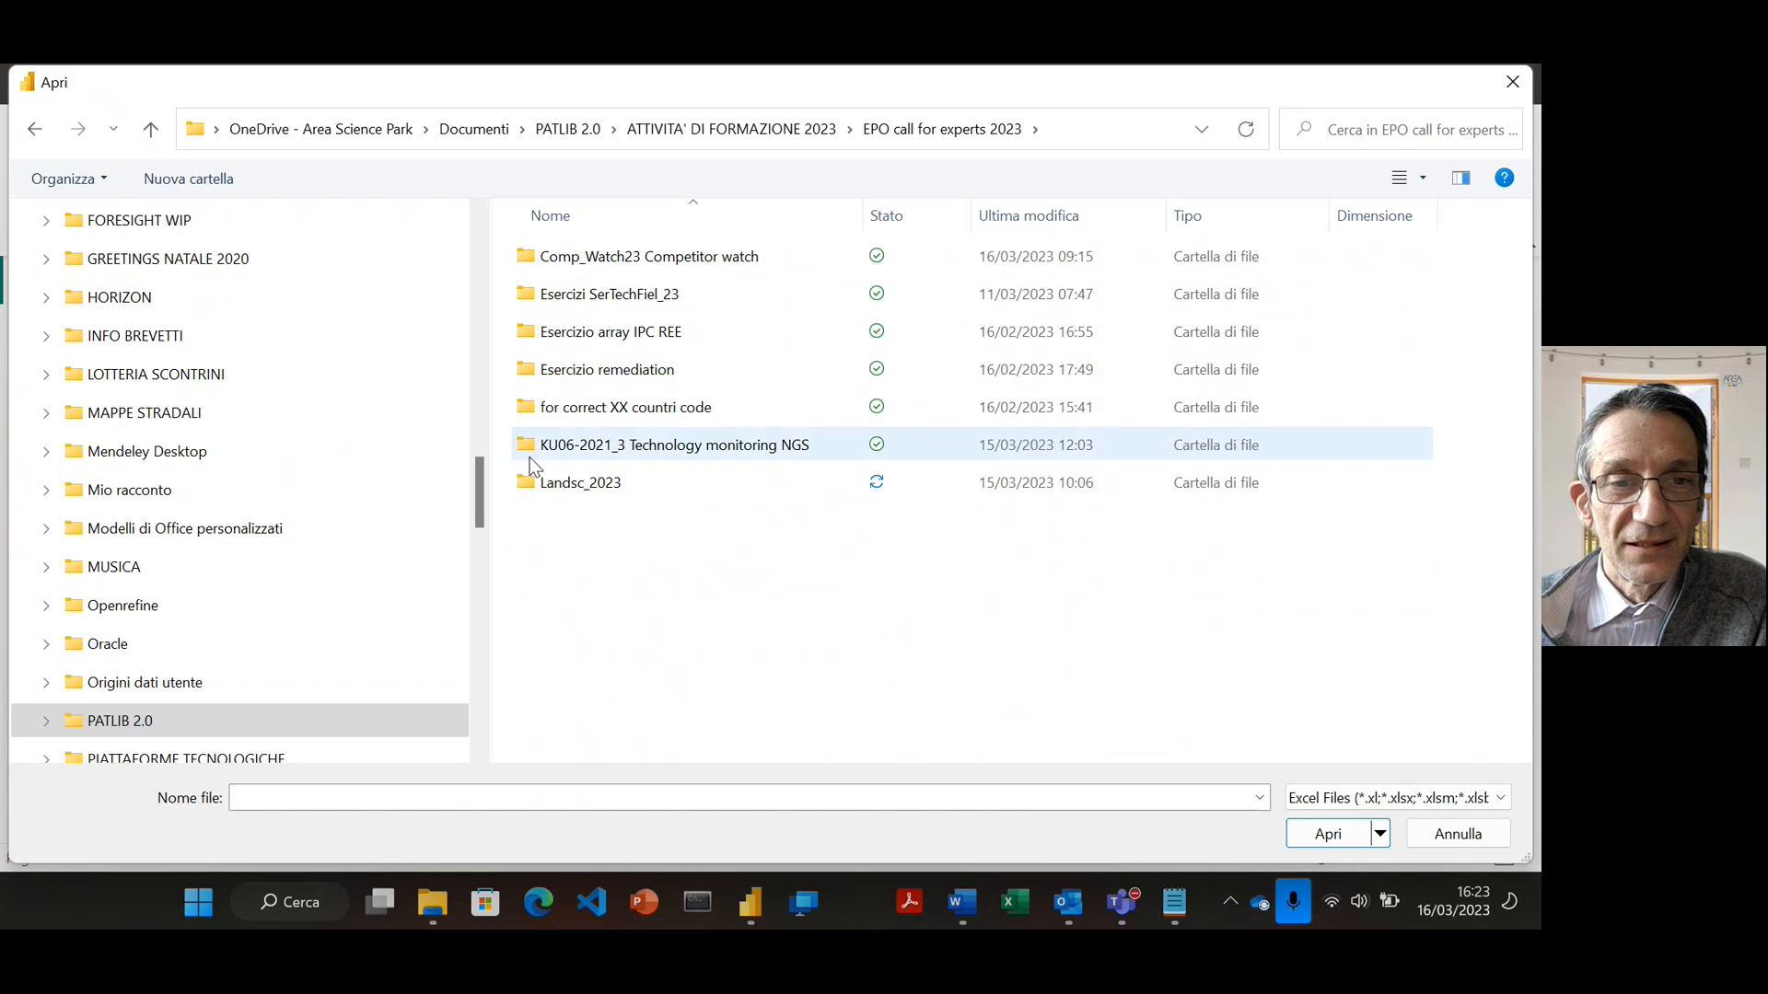
{"action": "double_click", "coordinate": [528, 484]}
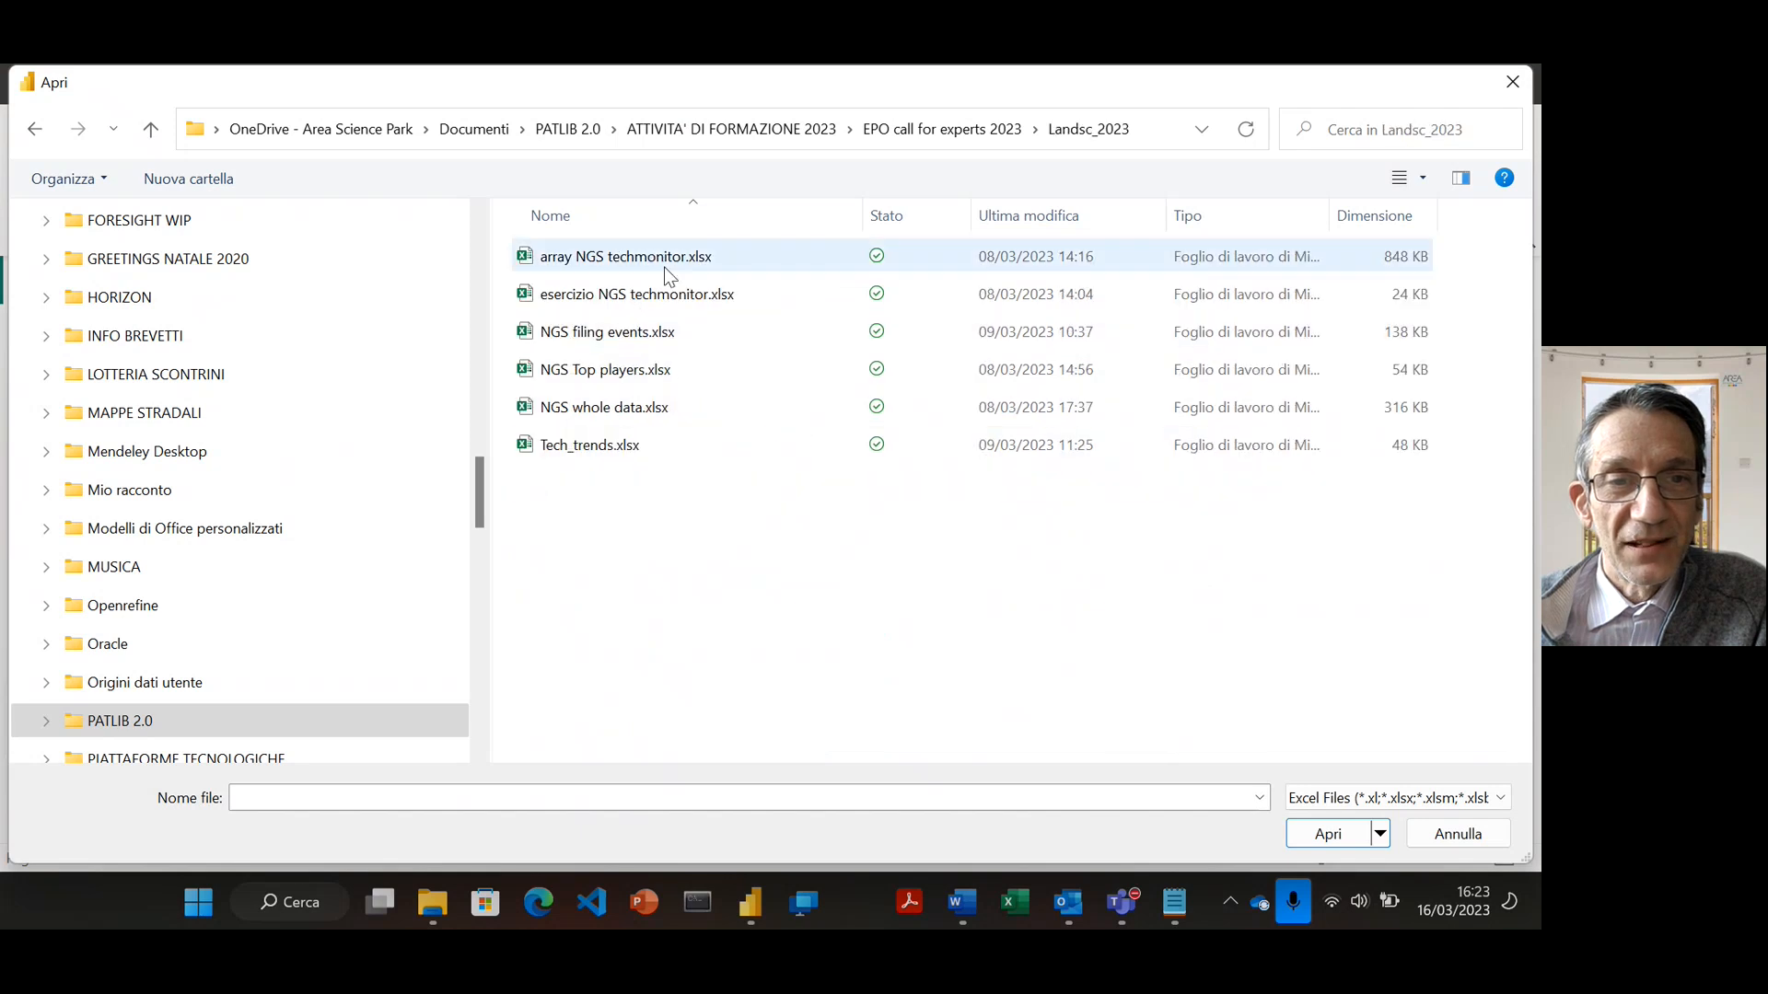
Load the filings sheet from NGS filing events.xlsx into the report and expand its fields
{"action": "left_click", "coordinate": [633, 333]}
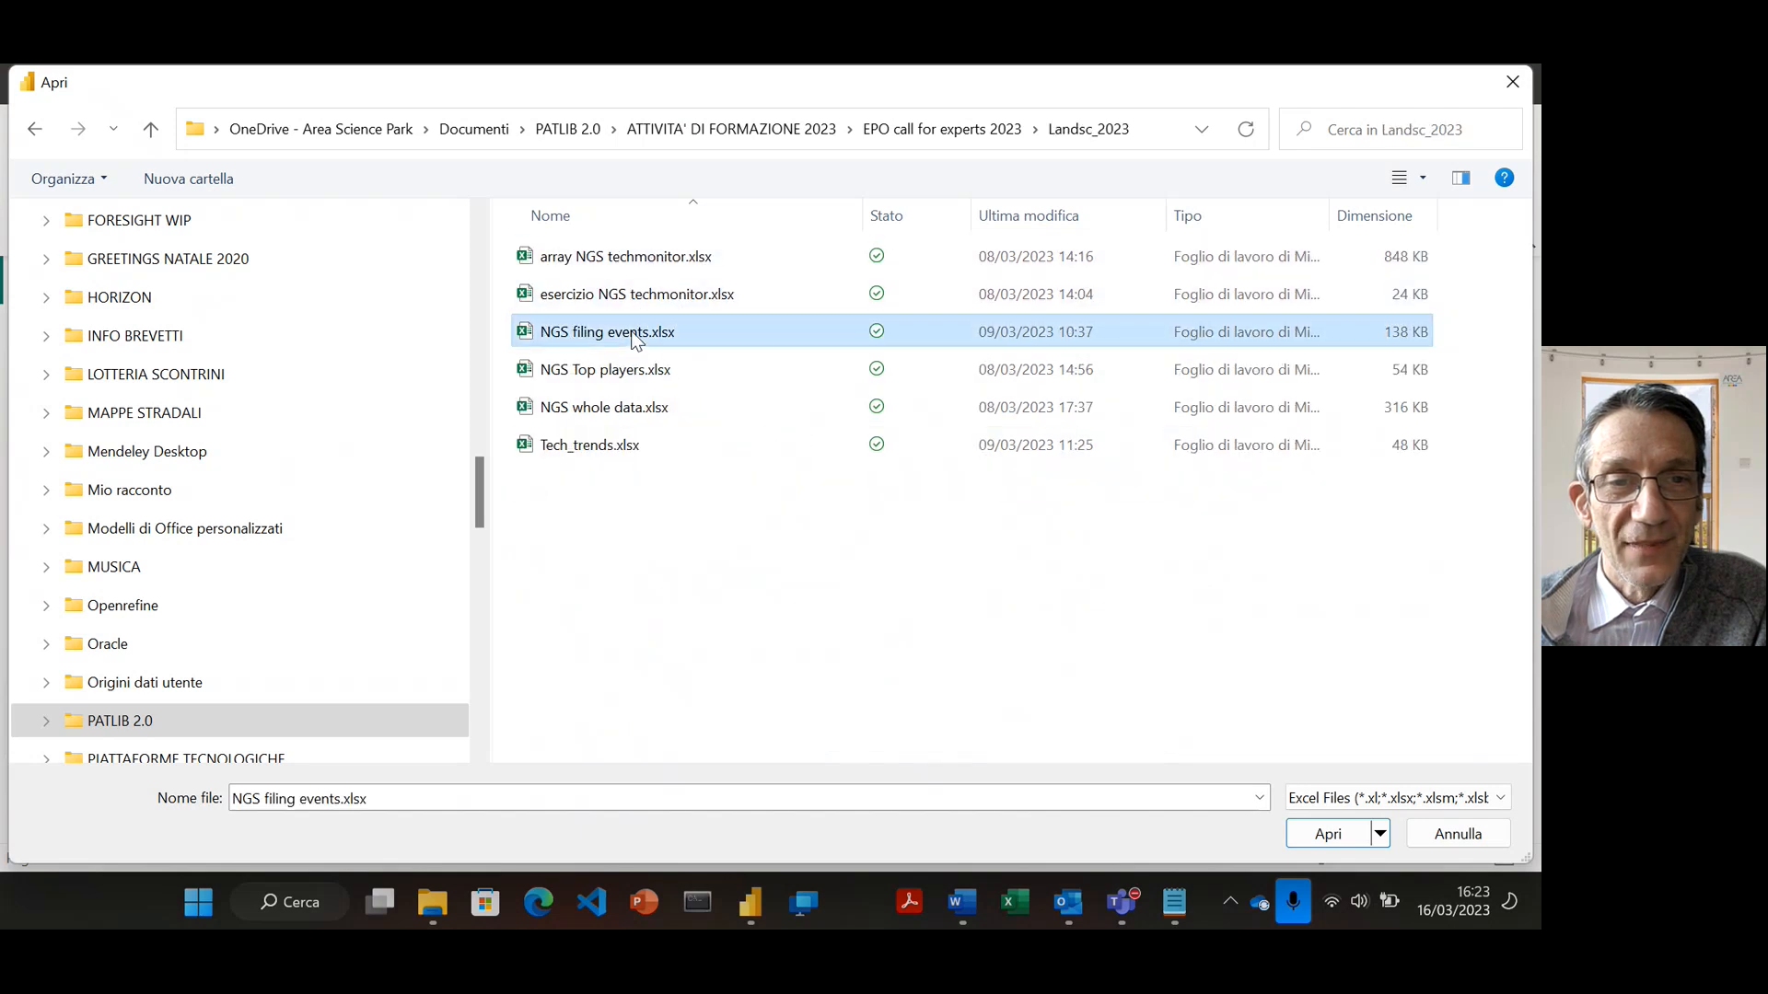
{"action": "left_click", "coordinate": [1328, 833]}
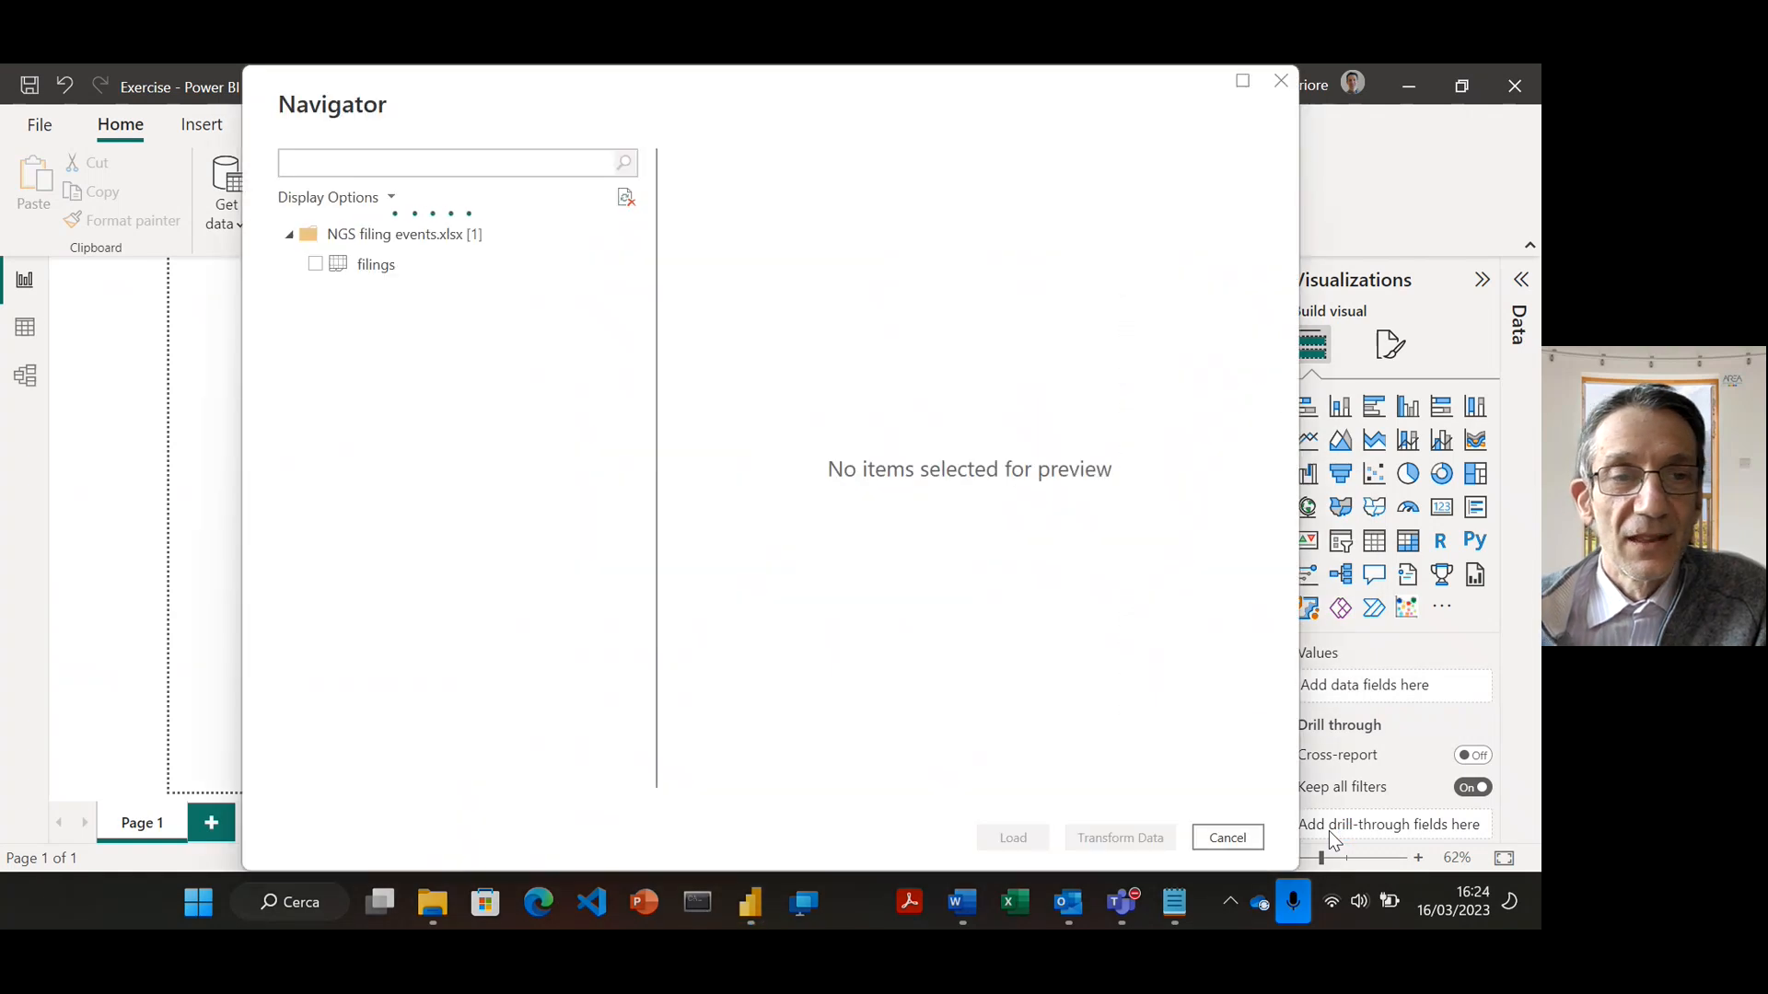
{"action": "left_click", "coordinate": [314, 264]}
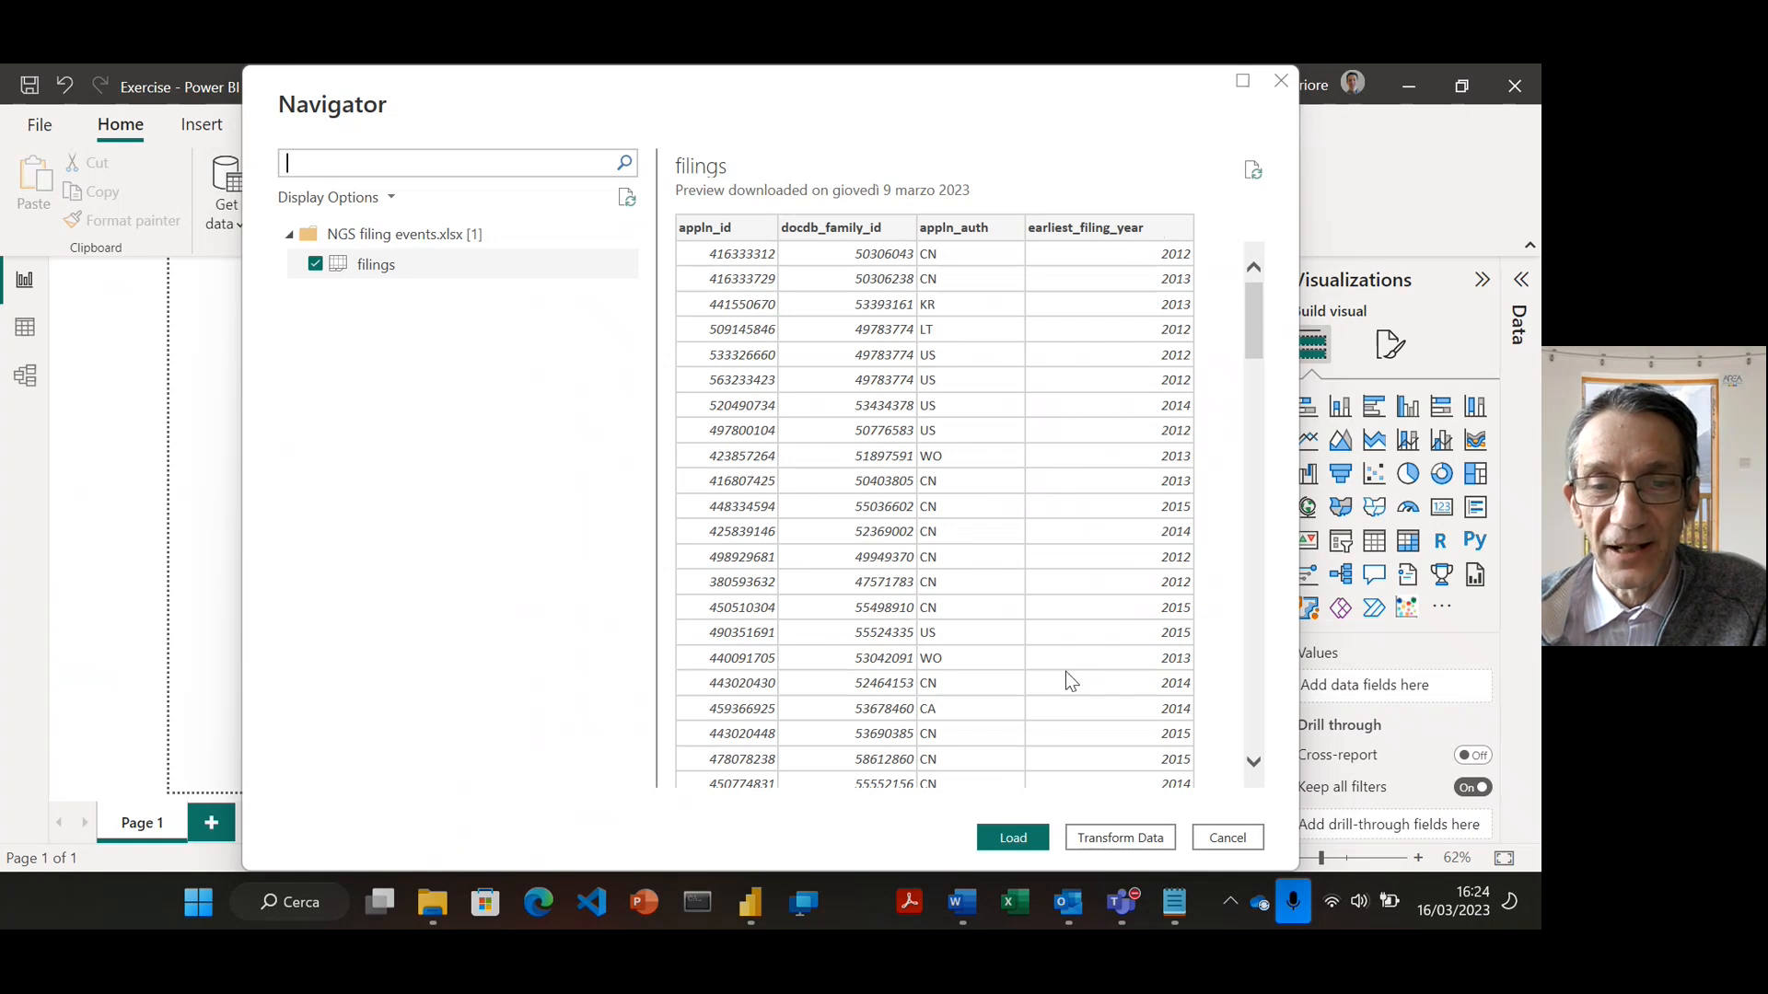
{"action": "left_click", "coordinate": [1022, 837]}
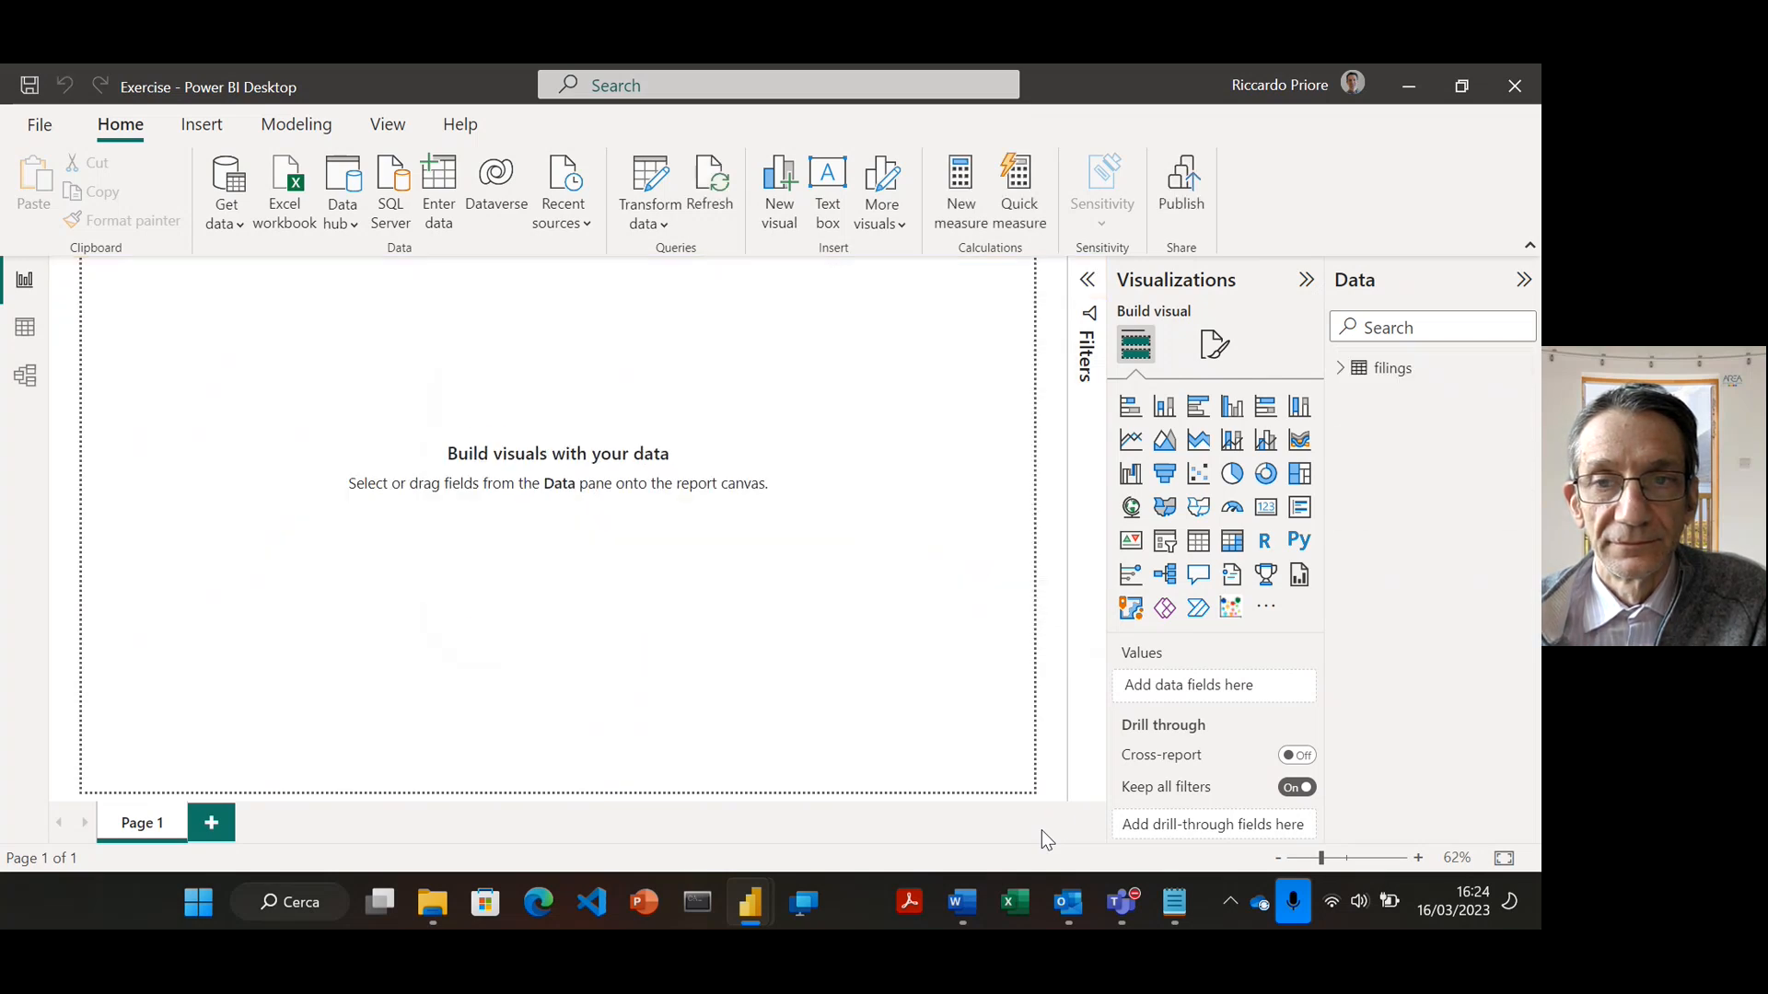
{"action": "left_click", "coordinate": [1340, 368]}
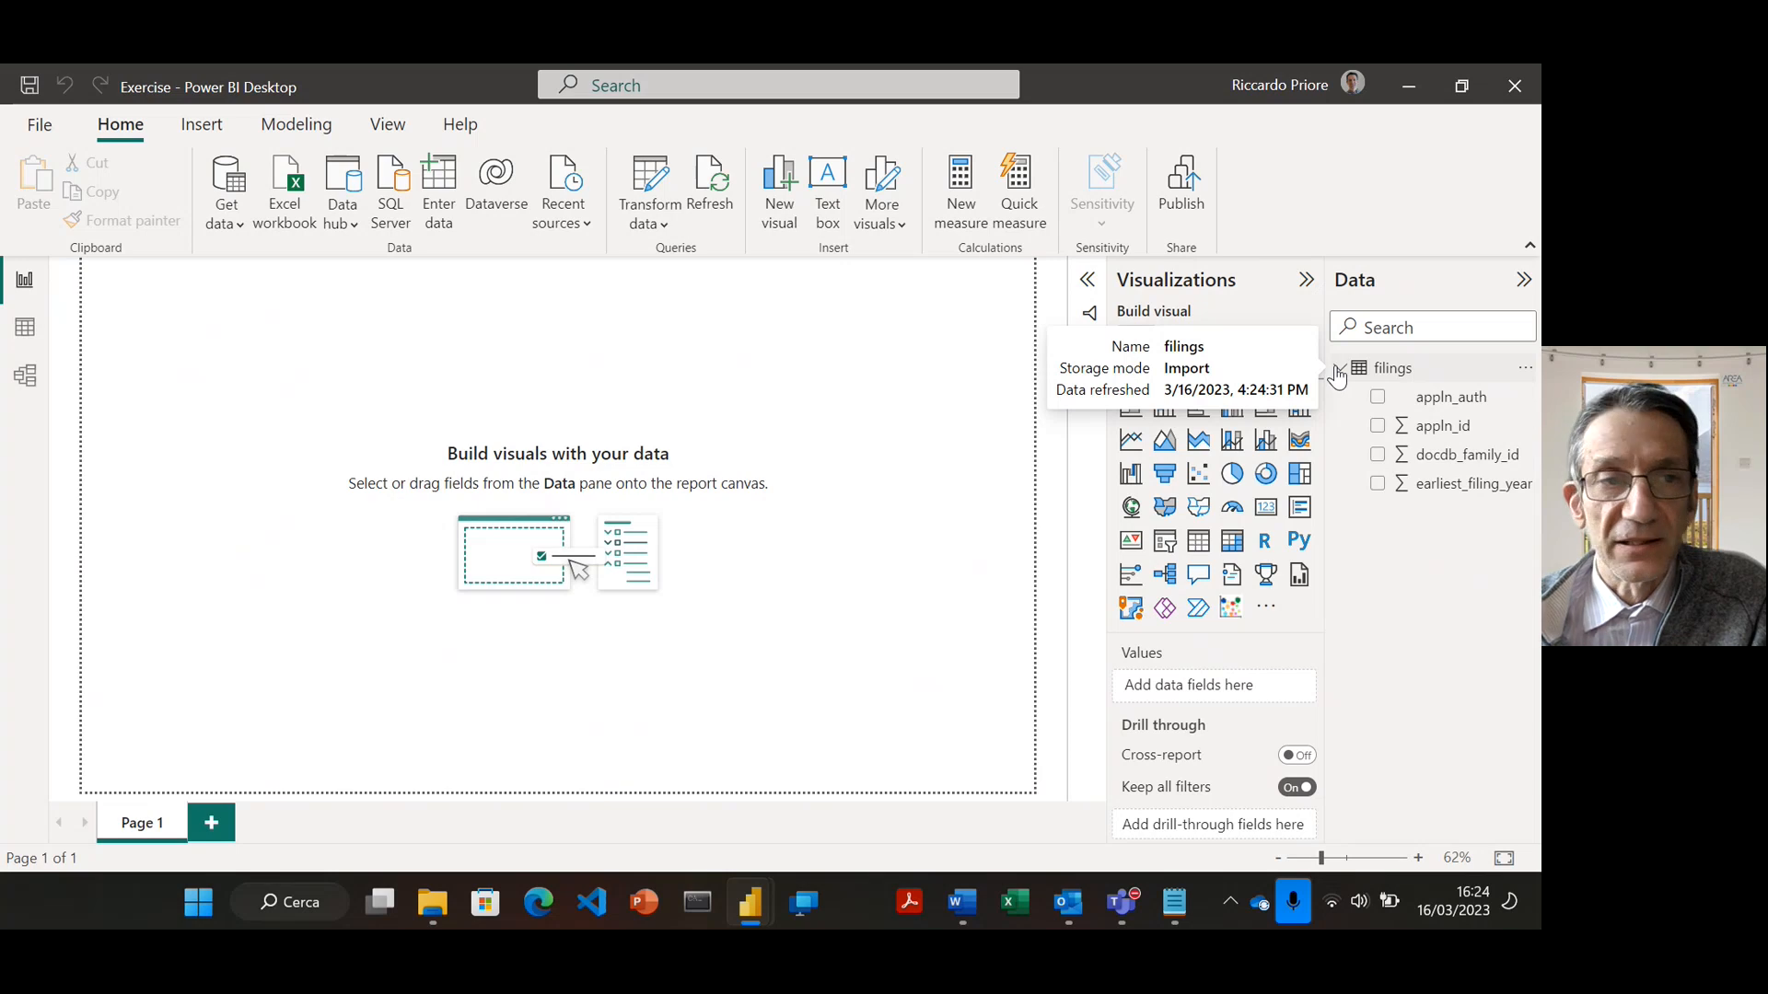
Start a web data import and copy the Wikipedia ISO_3166-1 address from the PowerBI_correct_CC.txt note in Notepad
{"action": "left_click", "coordinate": [236, 226]}
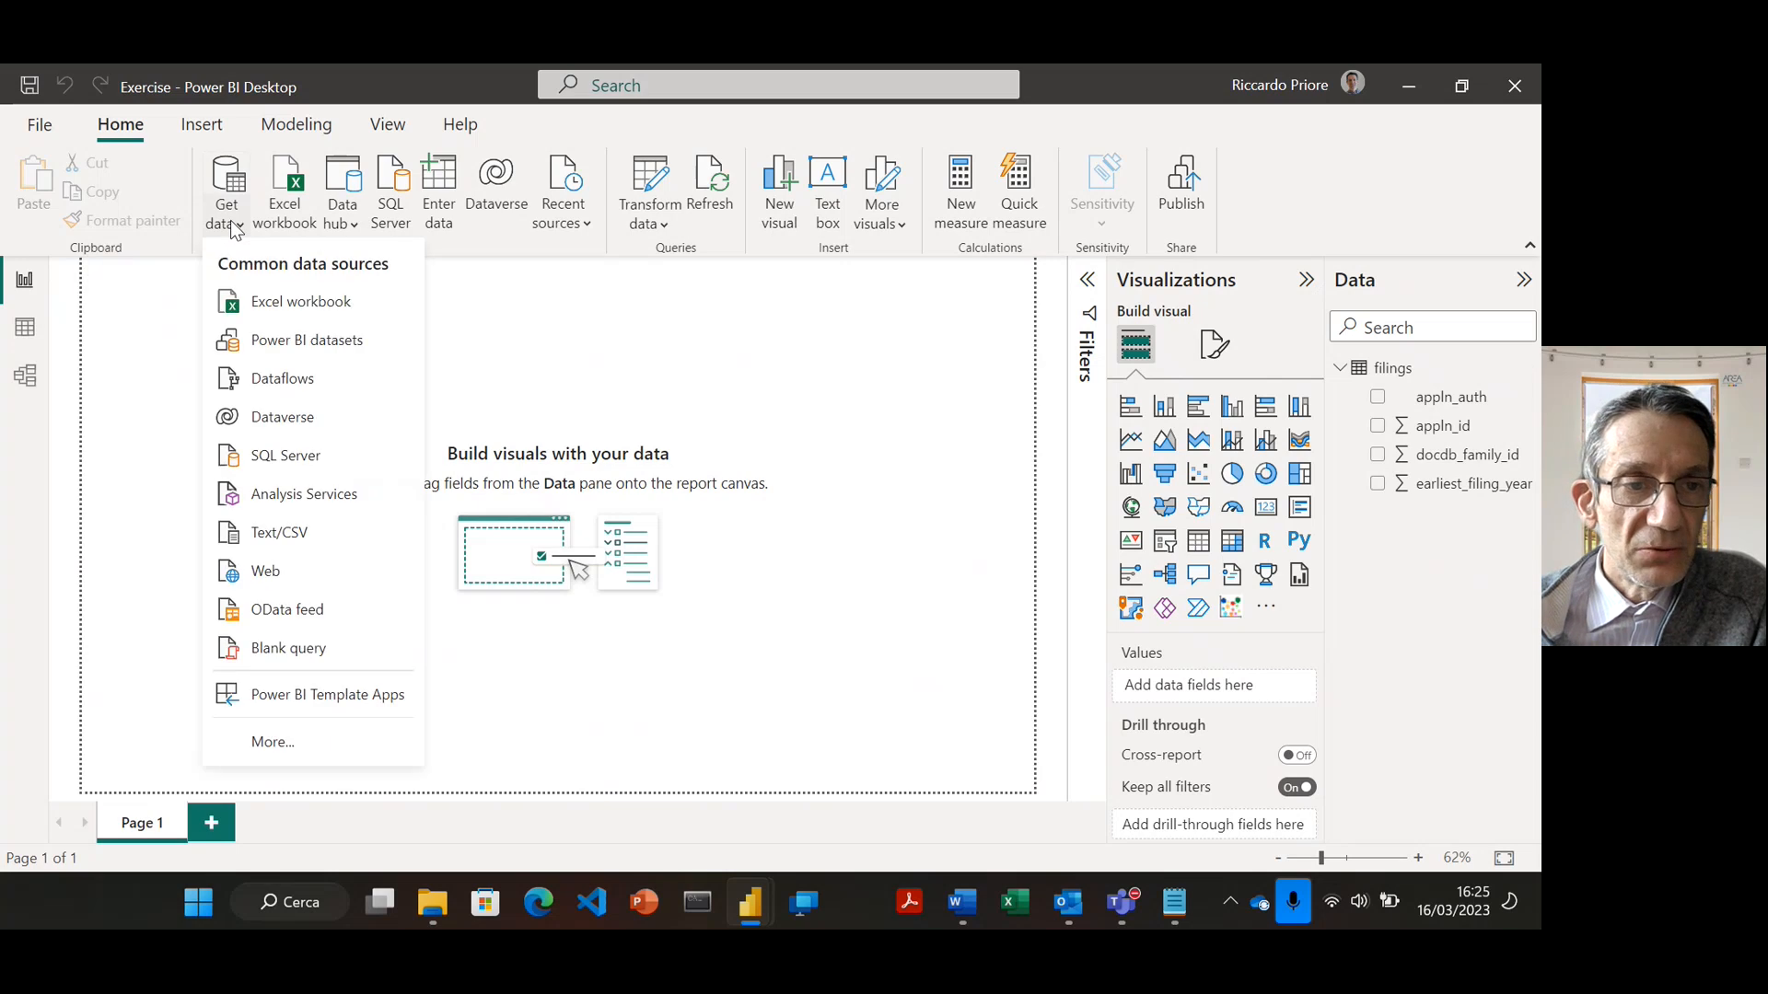
{"action": "left_click", "coordinate": [289, 571]}
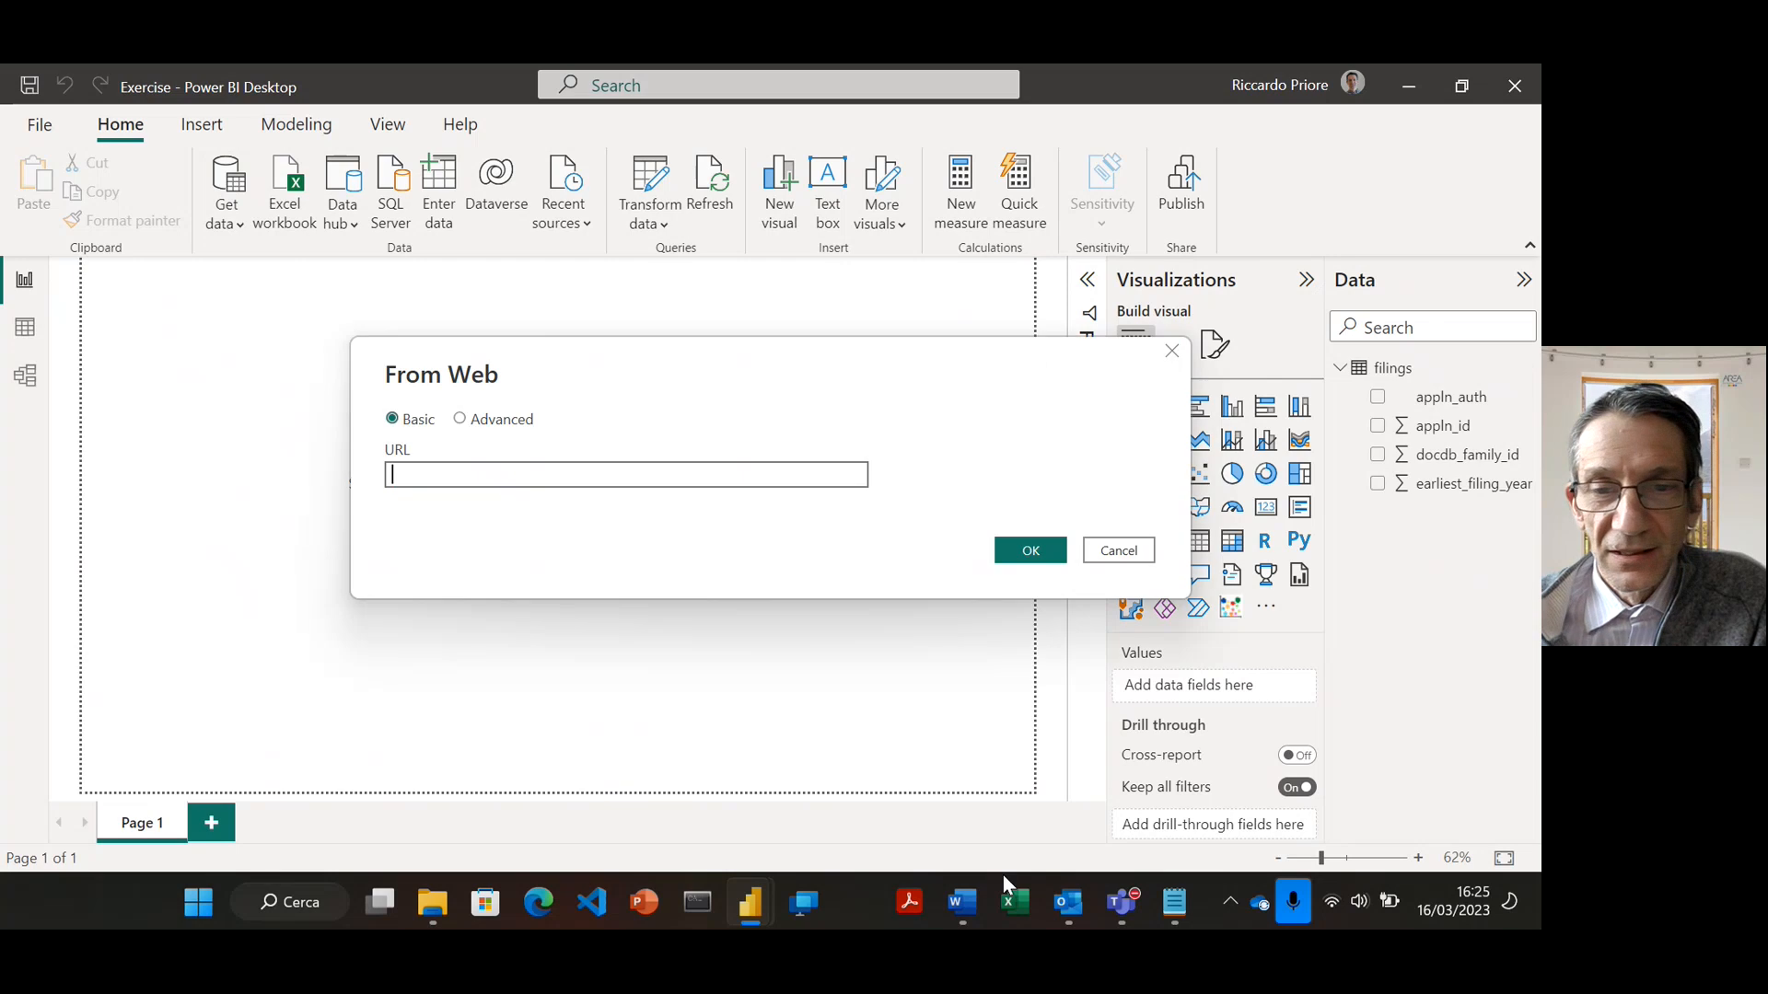
{"action": "left_click", "coordinate": [1173, 902]}
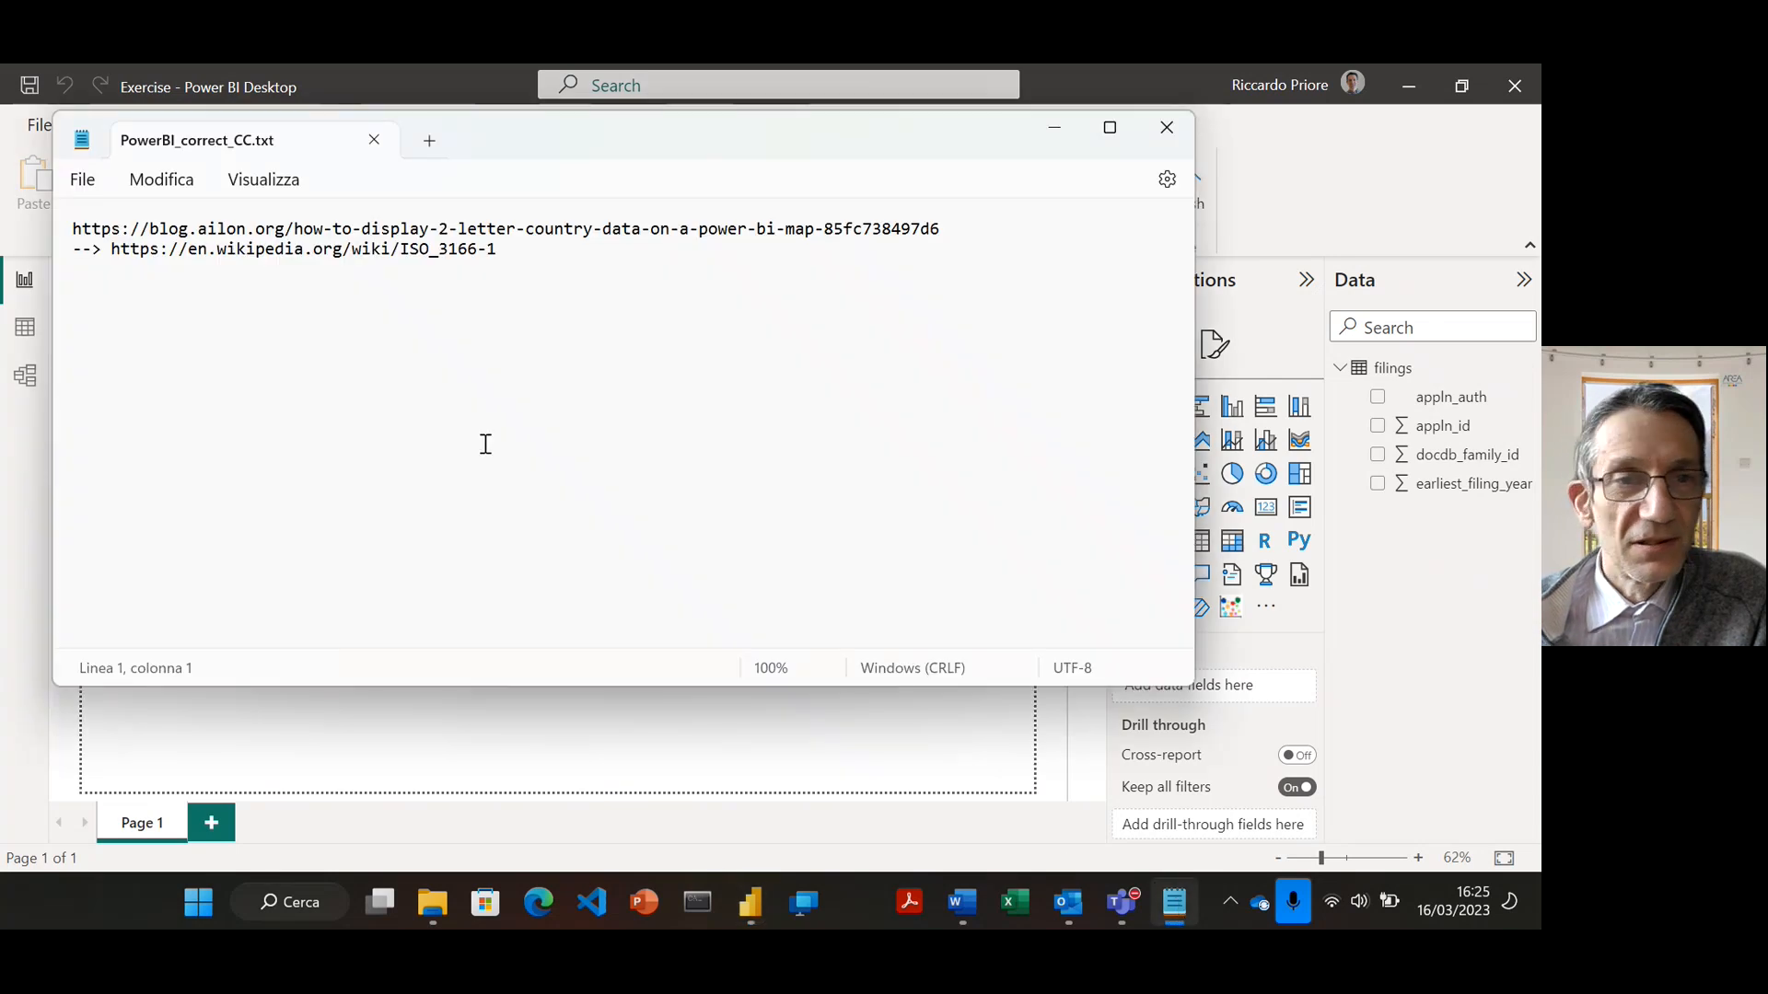
{"action": "left_click_drag", "start_coordinate": [508, 257], "coordinate": [113, 253]}
{"action": "key", "text": "ctrl+c"}
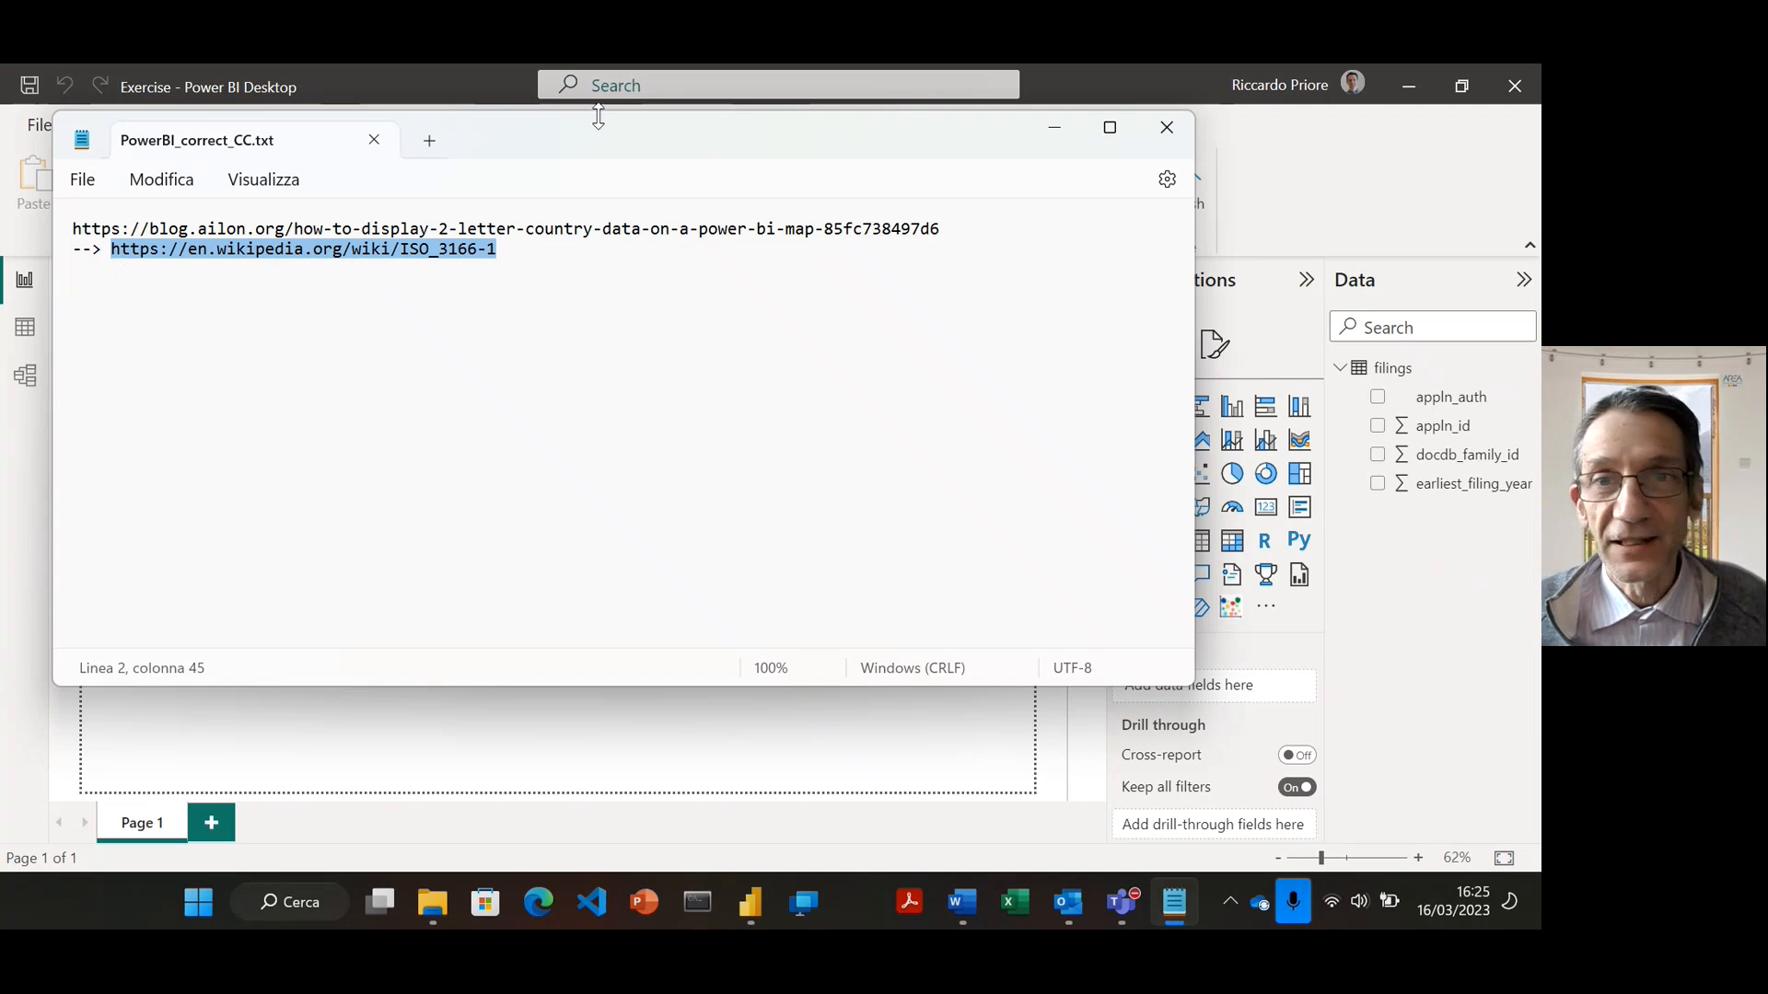
{"action": "left_click", "coordinate": [1054, 146]}
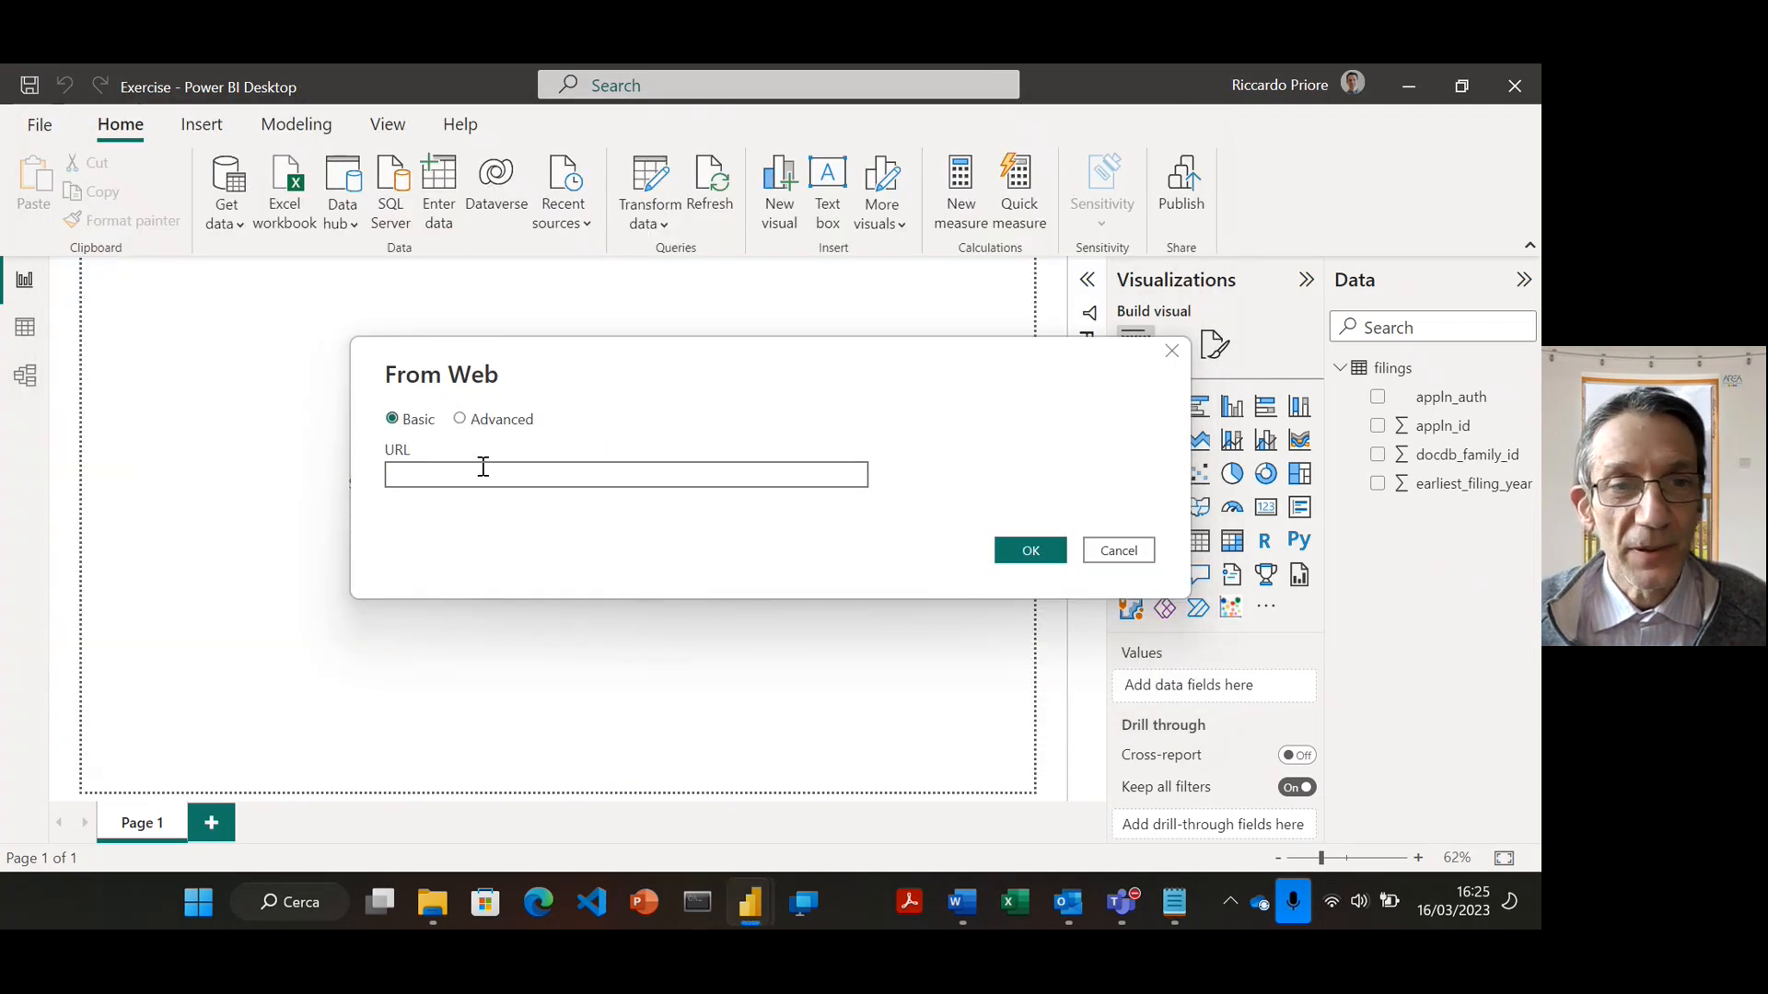
{"action": "left_click", "coordinate": [483, 467]}
{"action": "key", "text": "ctrl+v"}
{"action": "left_click", "coordinate": [1031, 551]}
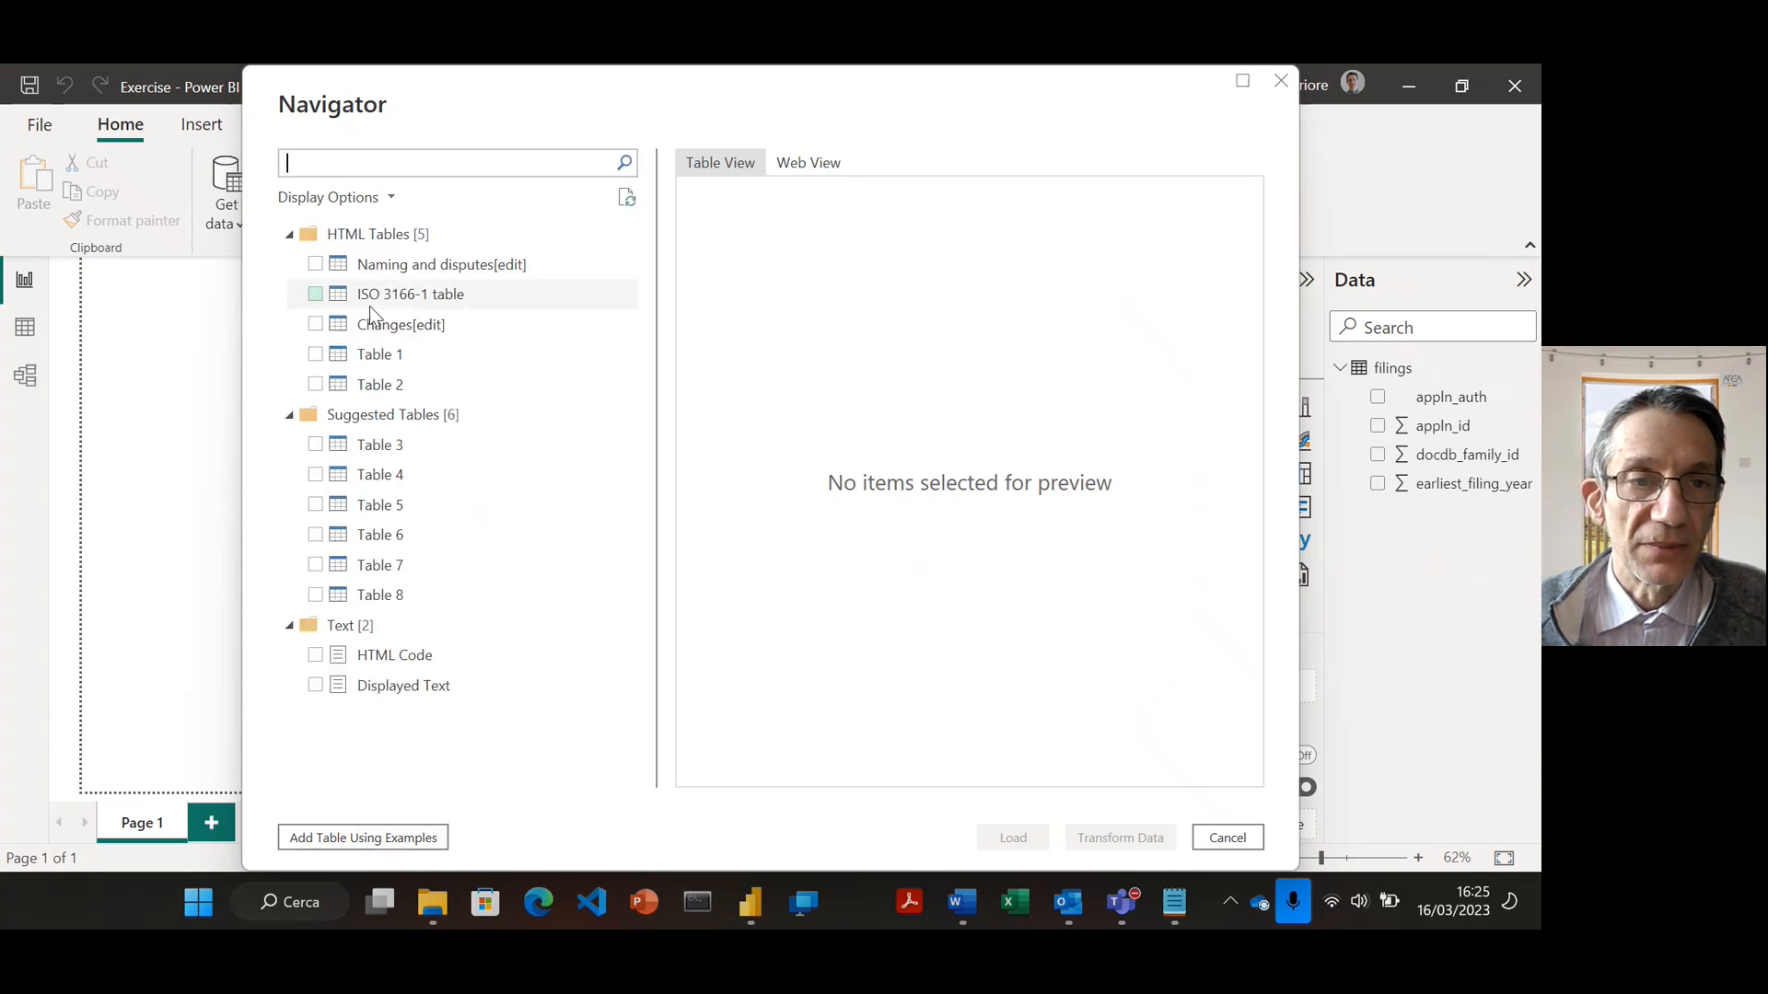
{"action": "left_click", "coordinate": [316, 295]}
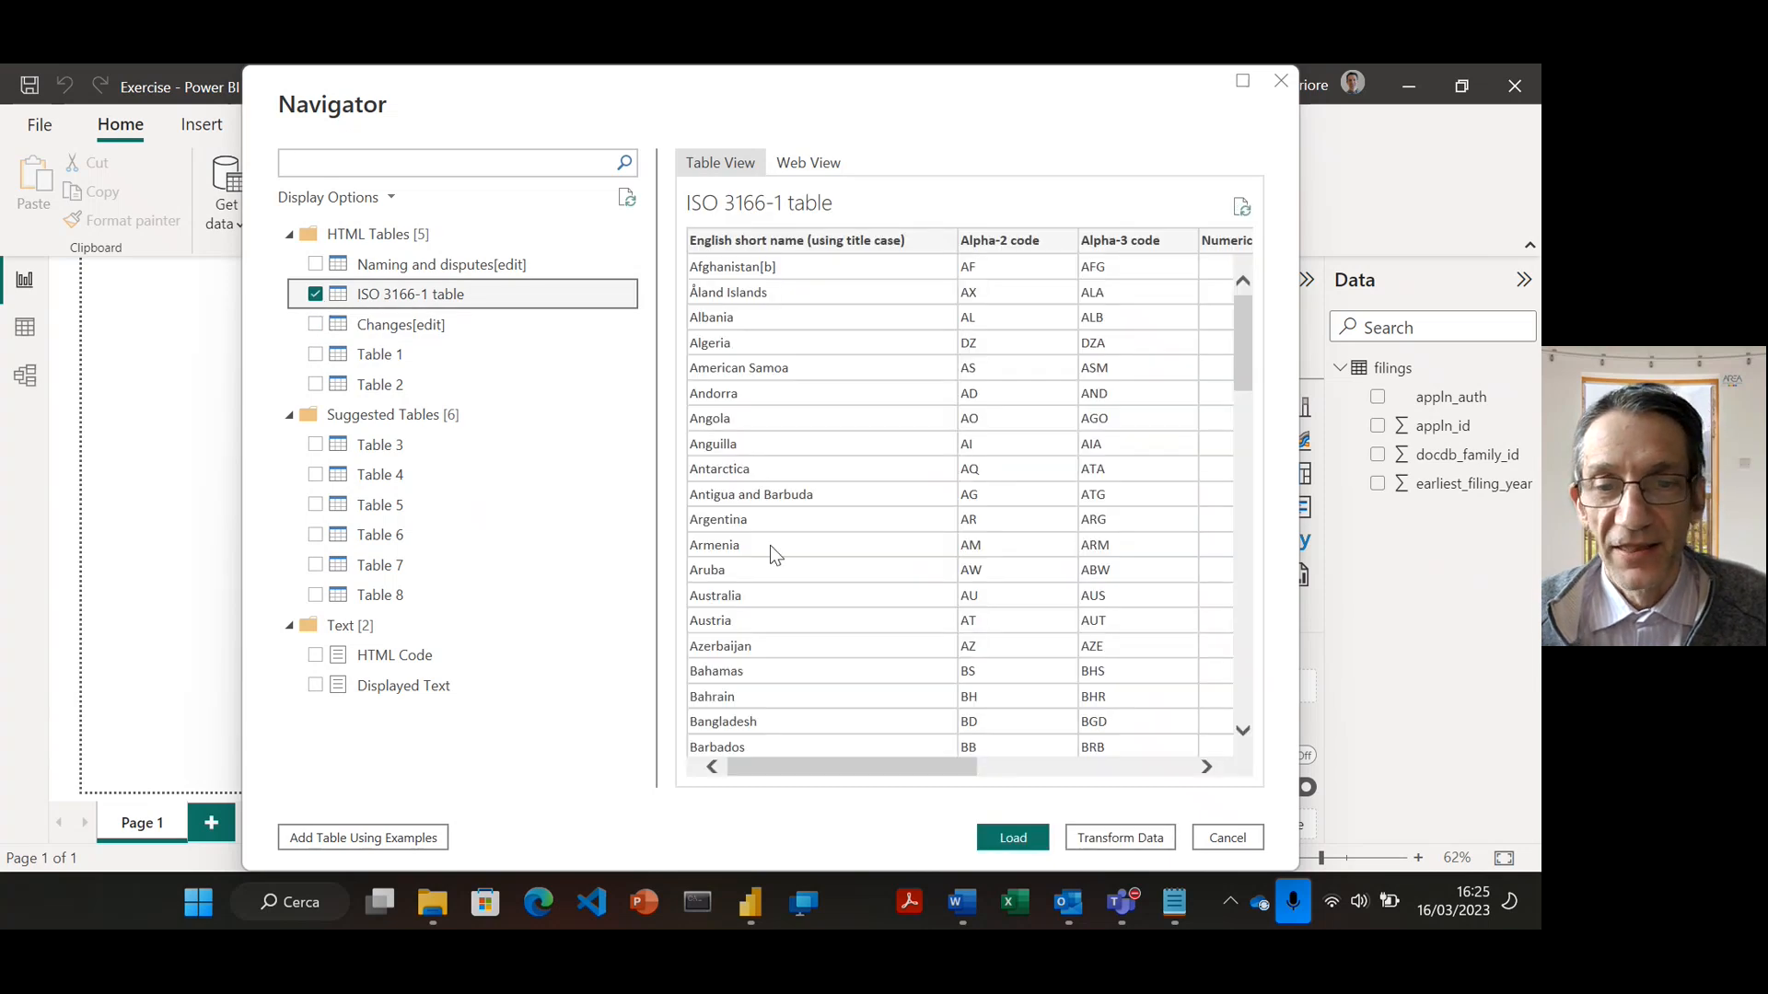
{"action": "left_click", "coordinate": [1029, 833]}
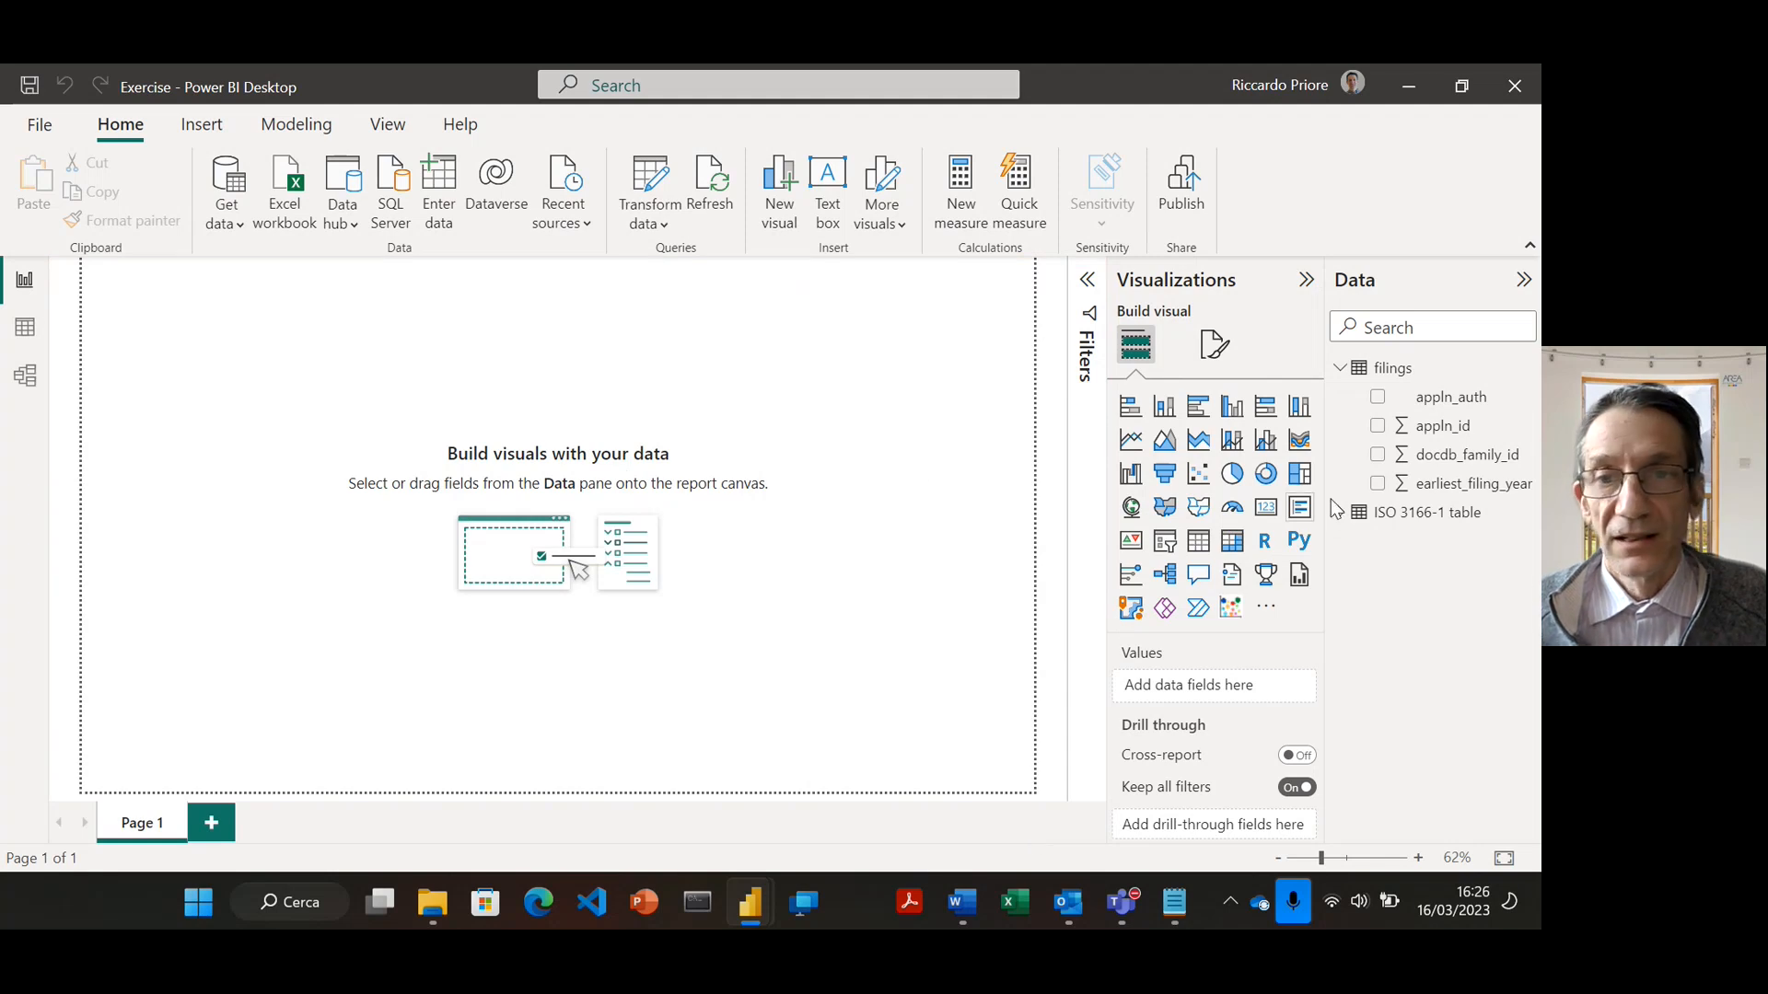
Show the ISO 3166-1 table's data and set the Alpha-3 code column's data category to Country
{"action": "left_click", "coordinate": [1442, 527]}
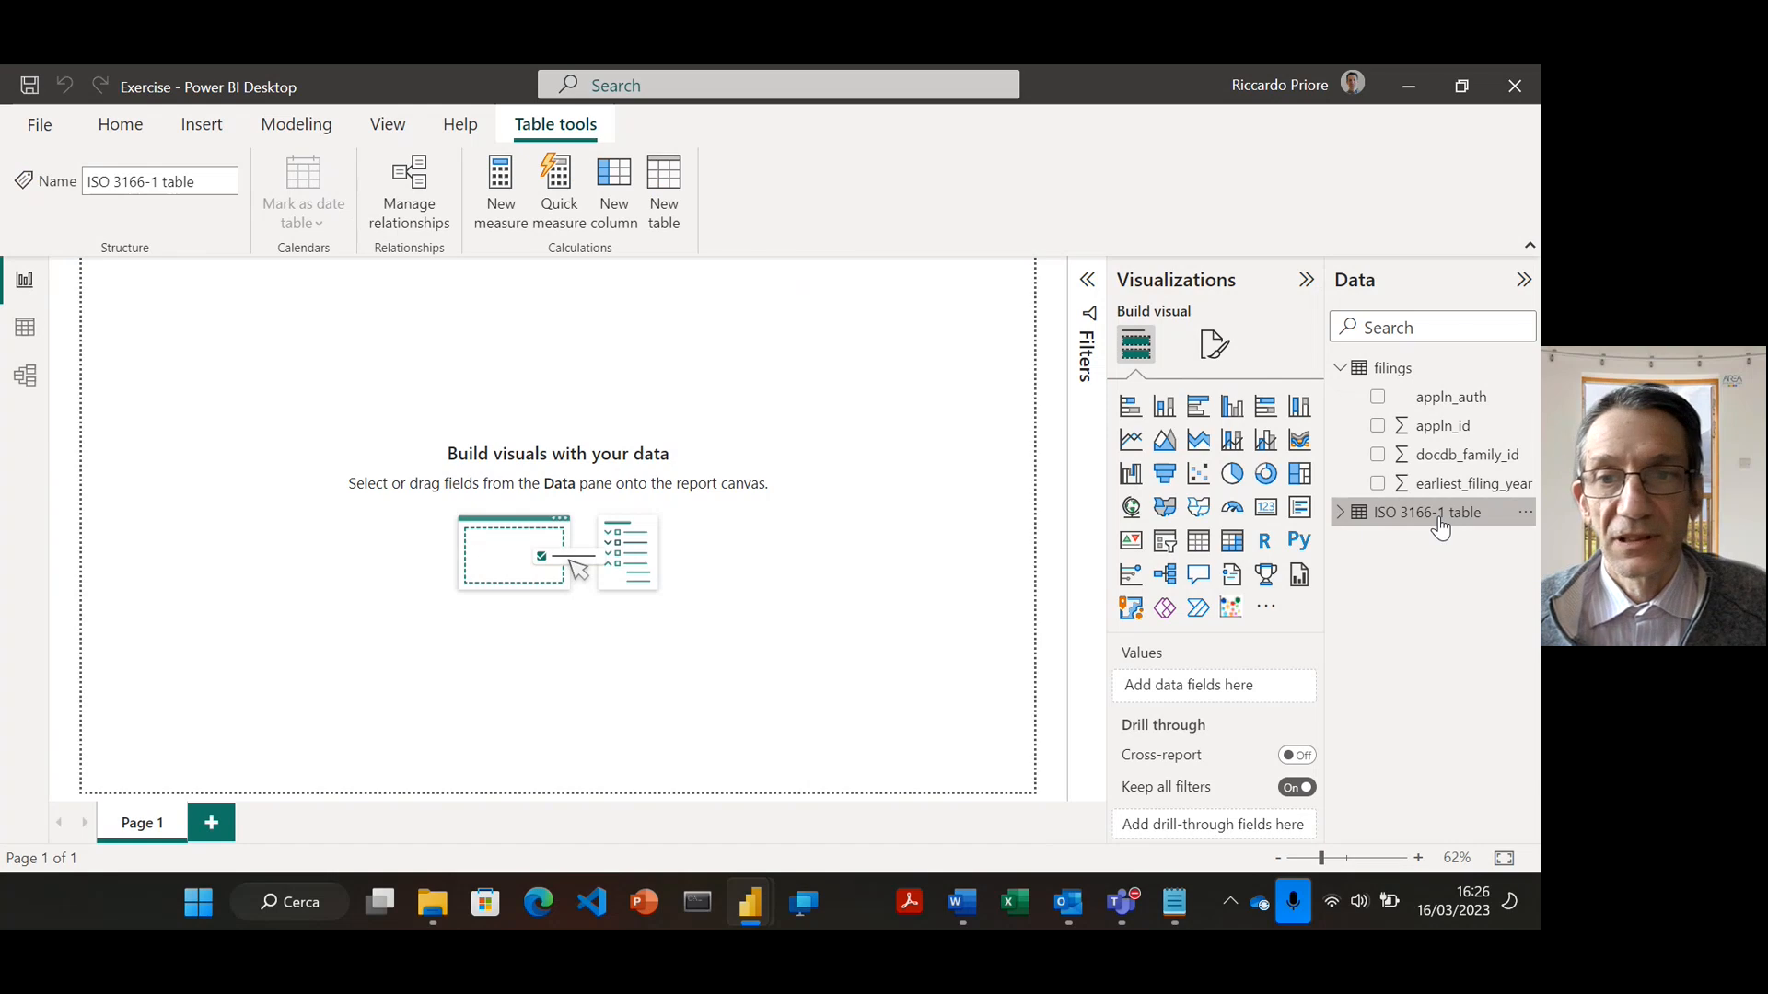
{"action": "left_click", "coordinate": [24, 334]}
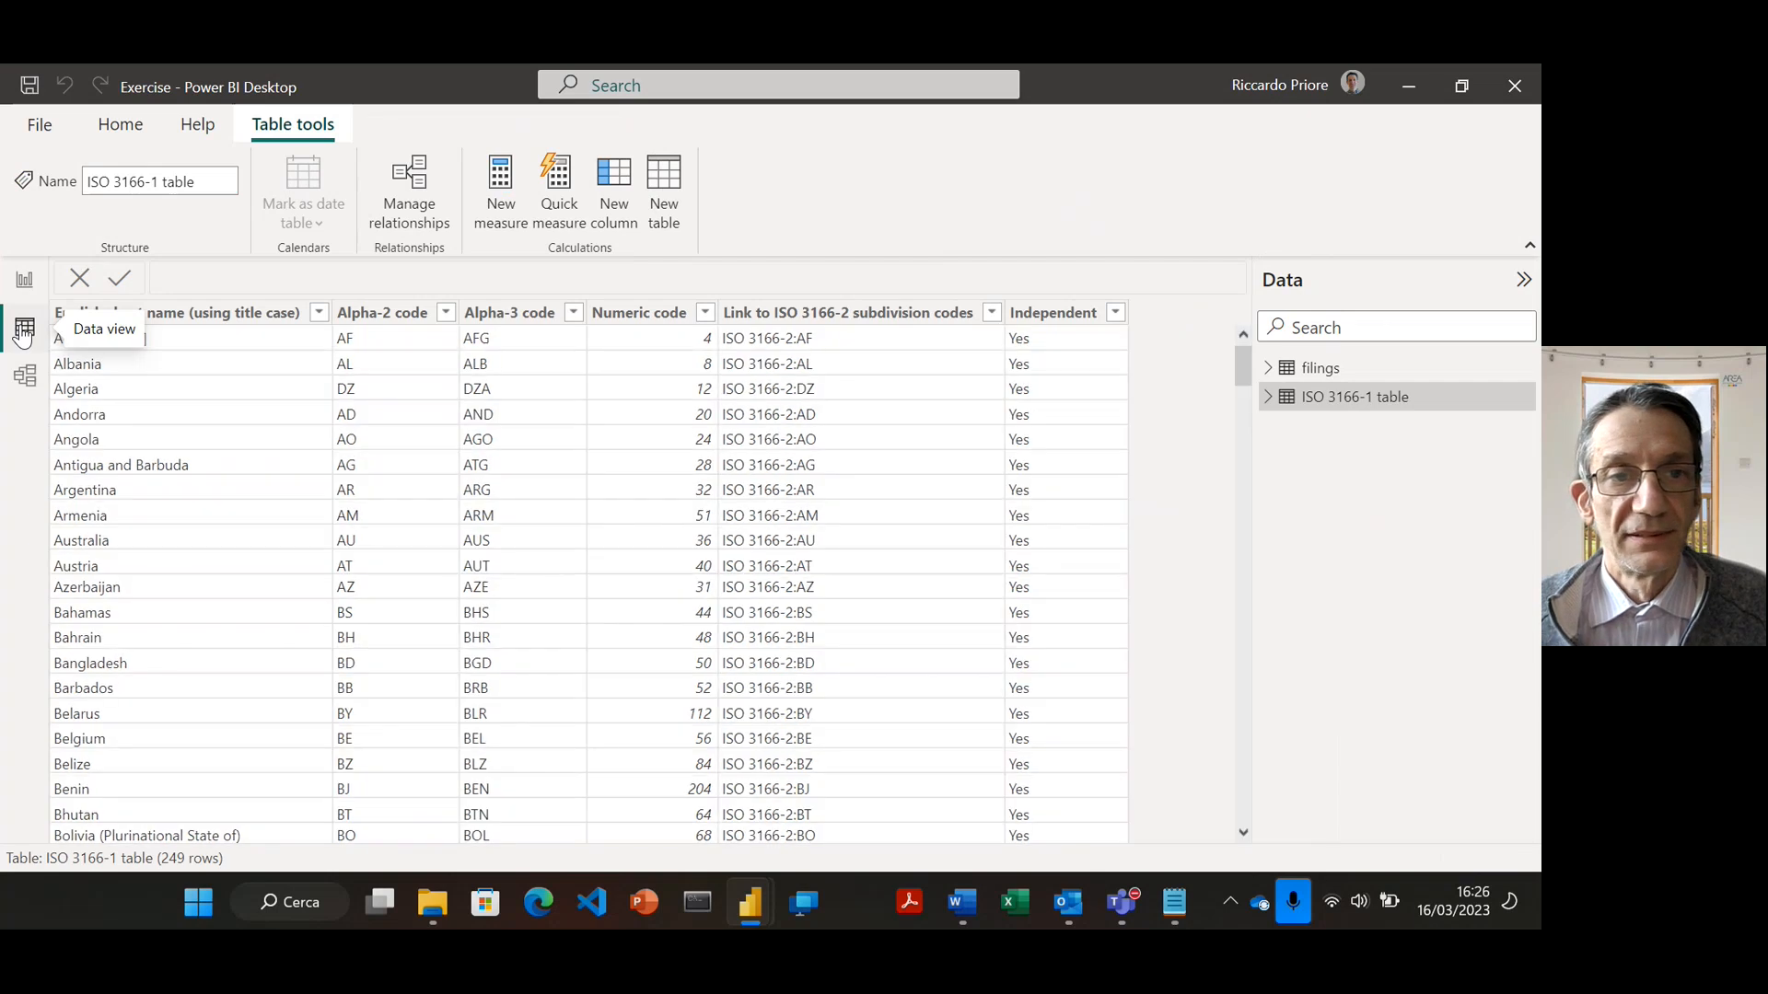
{"action": "left_click", "coordinate": [533, 315]}
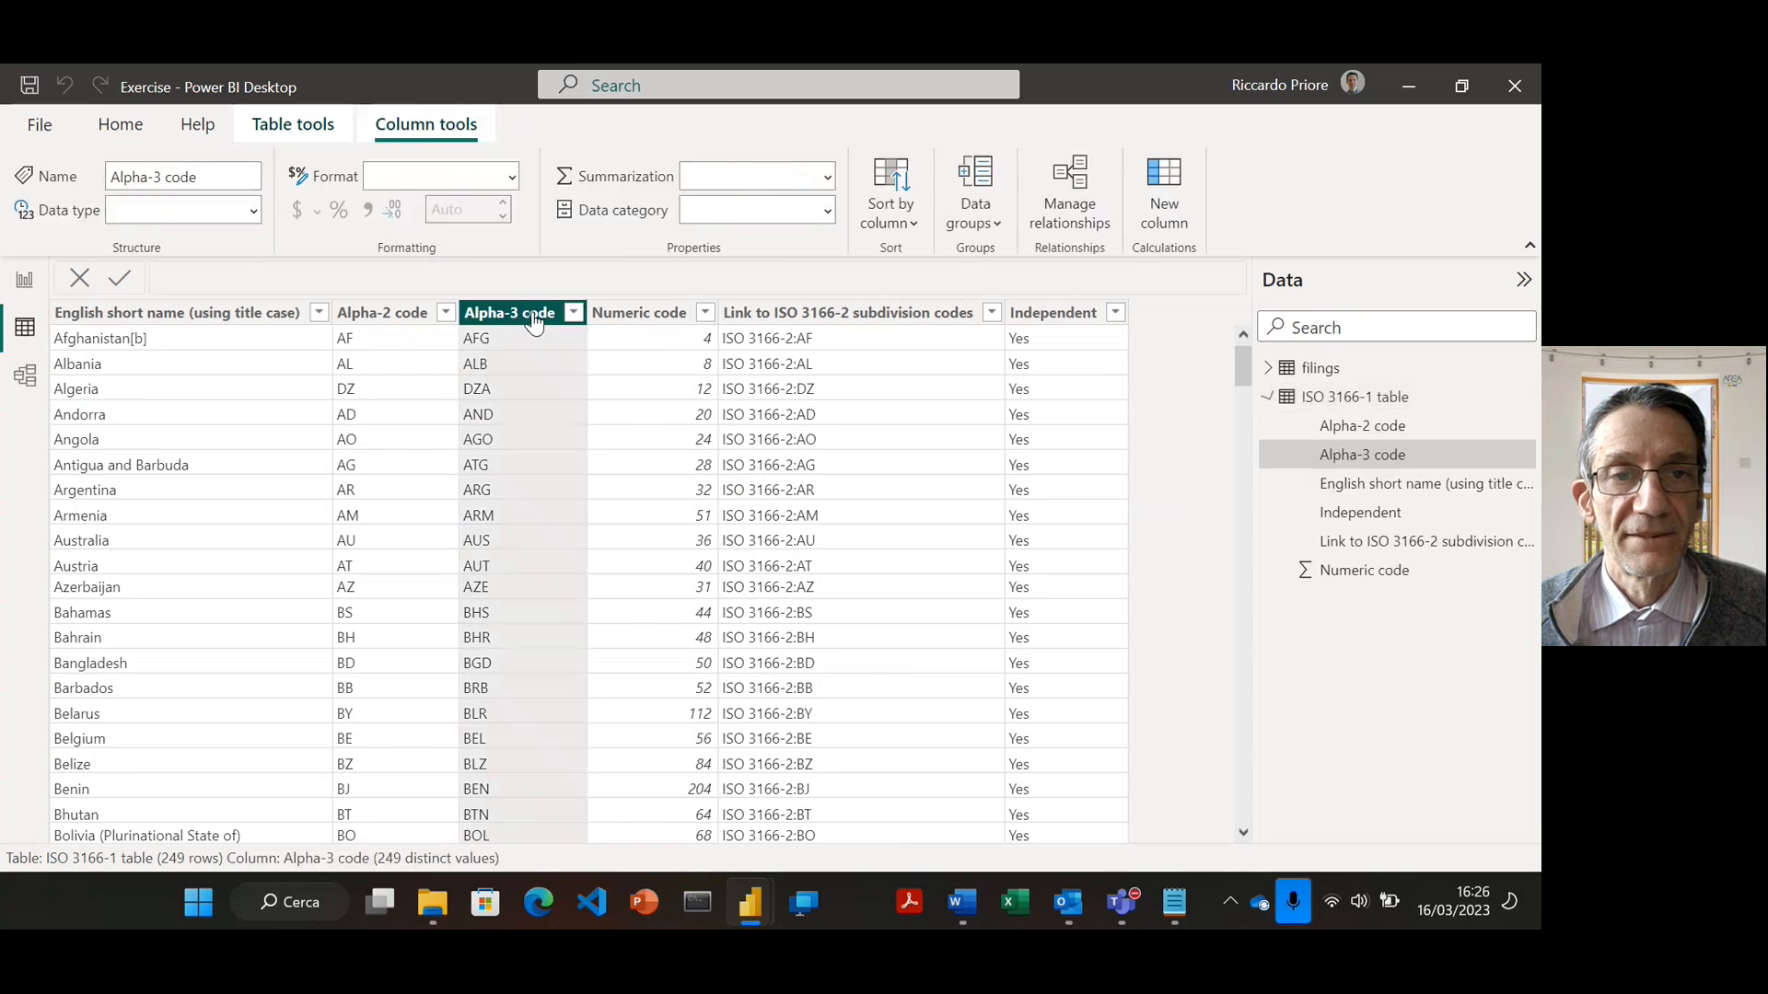
{"action": "left_click", "coordinate": [826, 212]}
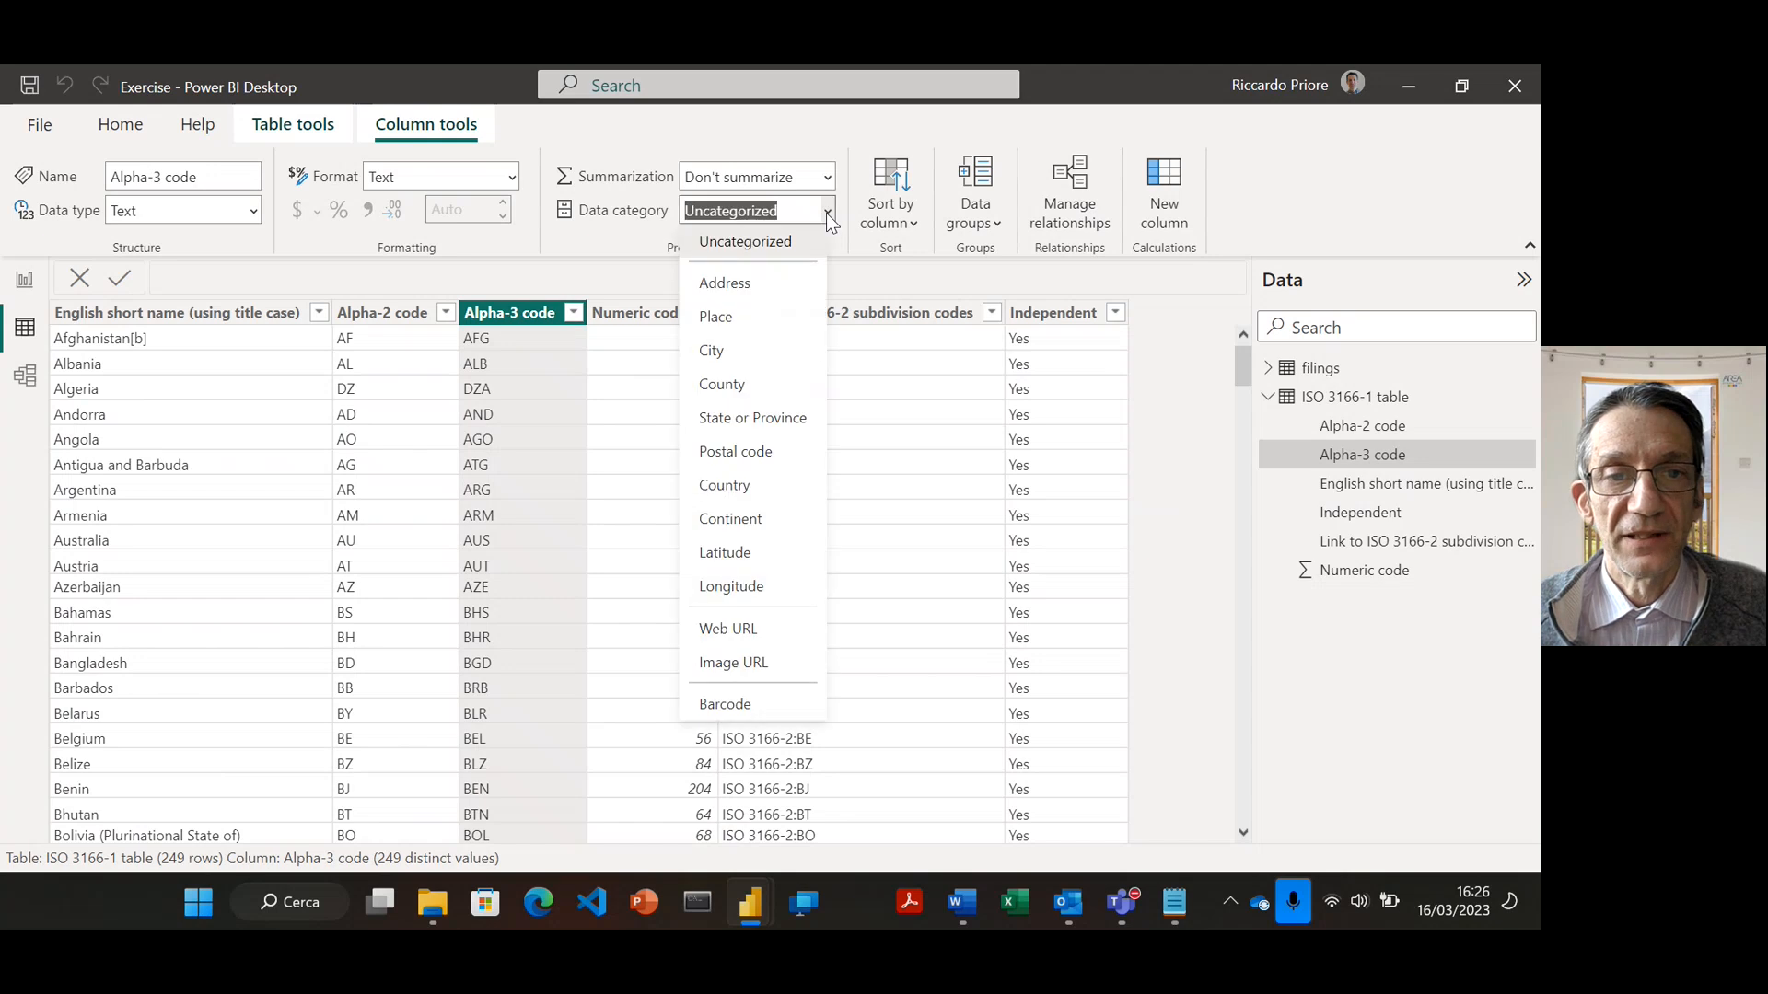
{"action": "left_click", "coordinate": [772, 488]}
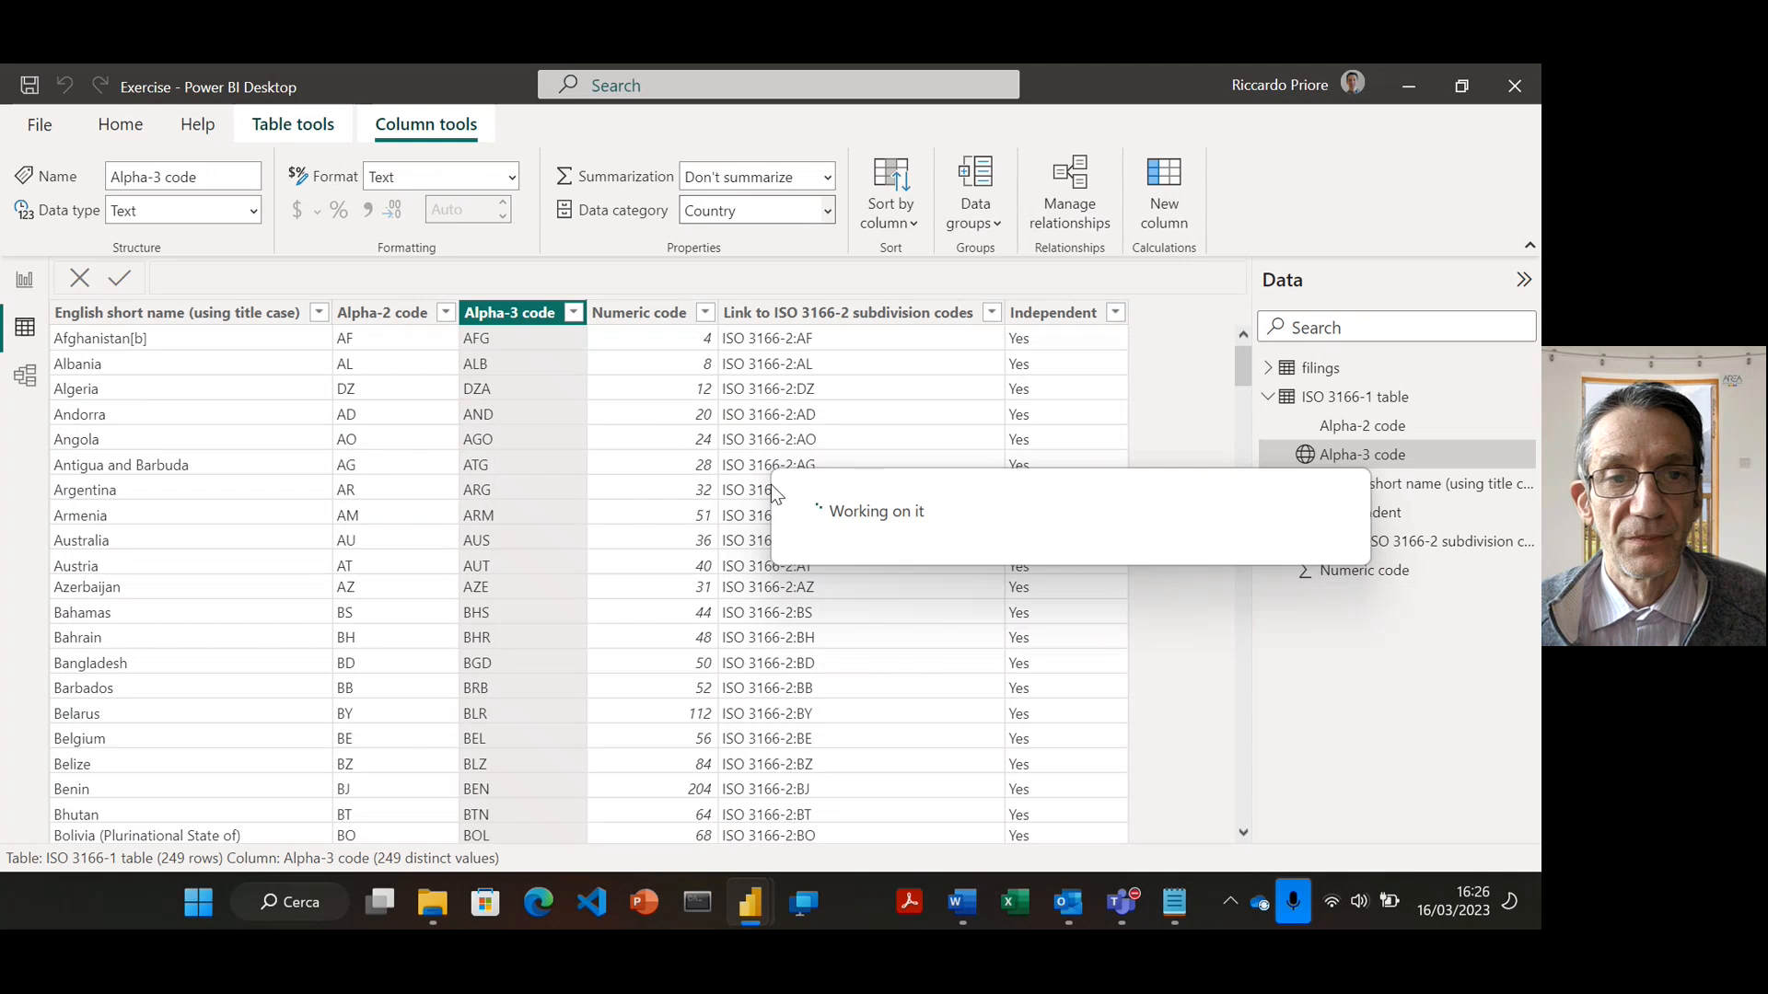
Relate the filings table's appln_auth field to Alpha-2 code in the ISO 3166-1 table in the model view
{"action": "left_click", "coordinate": [27, 289]}
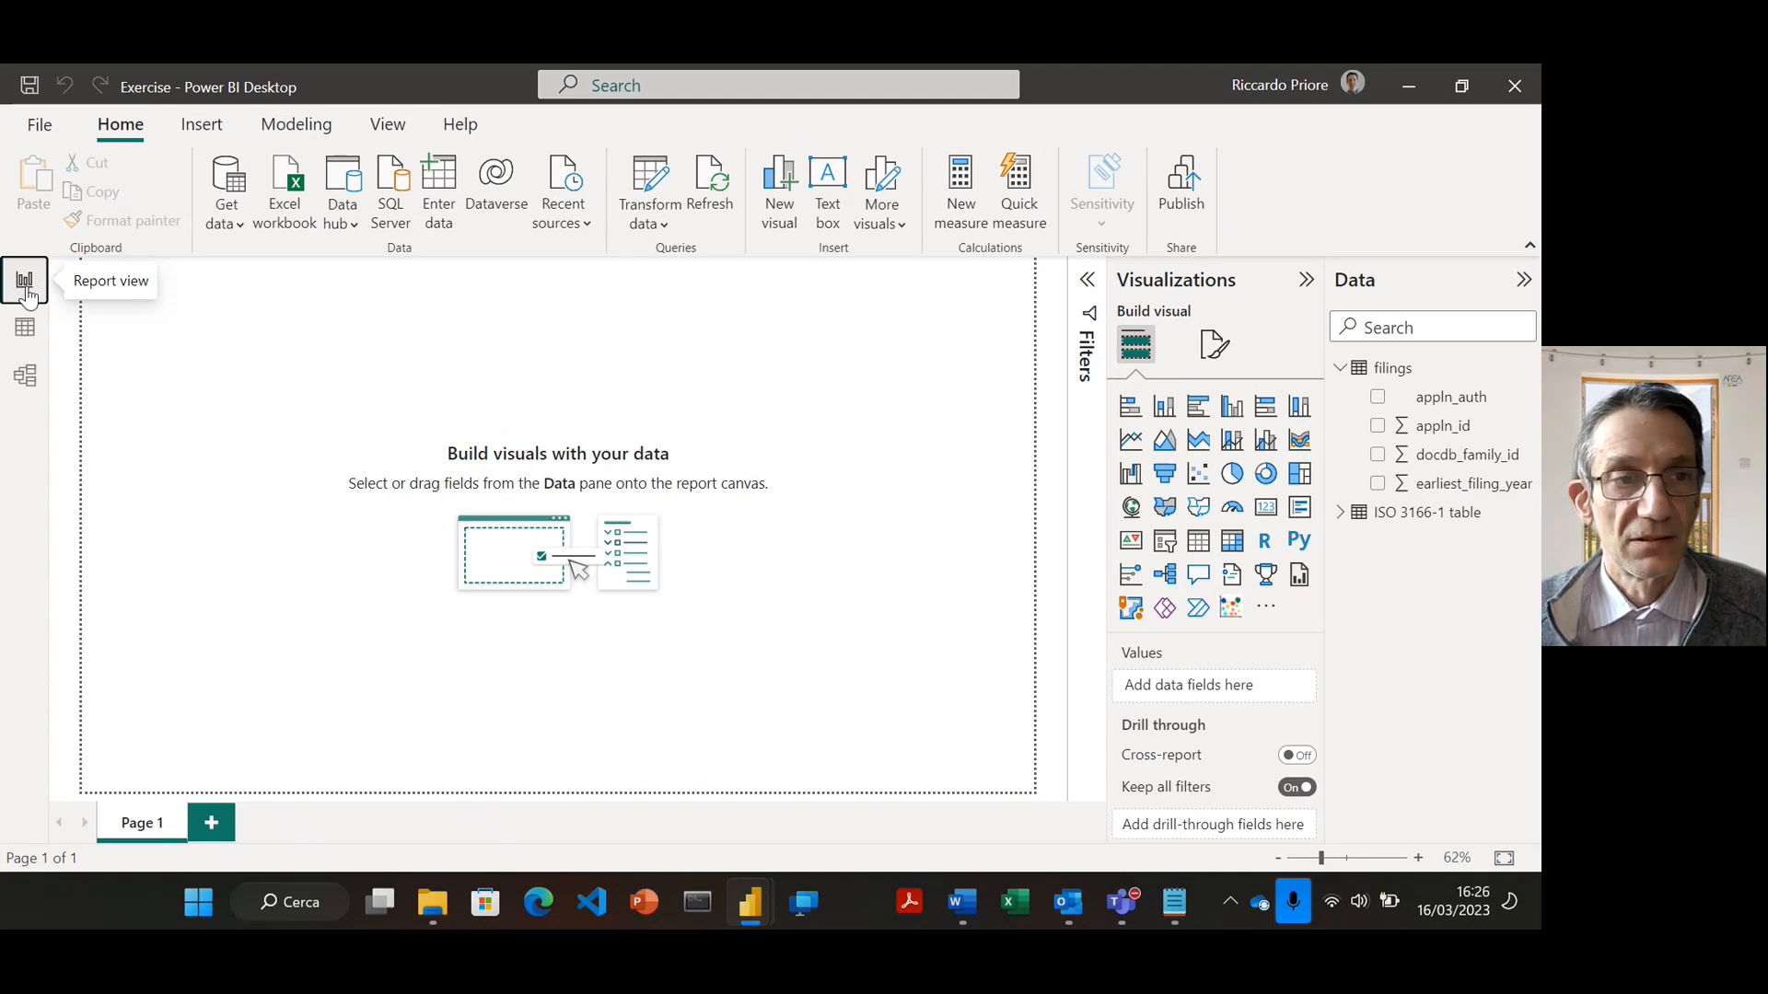
{"action": "left_click", "coordinate": [33, 382]}
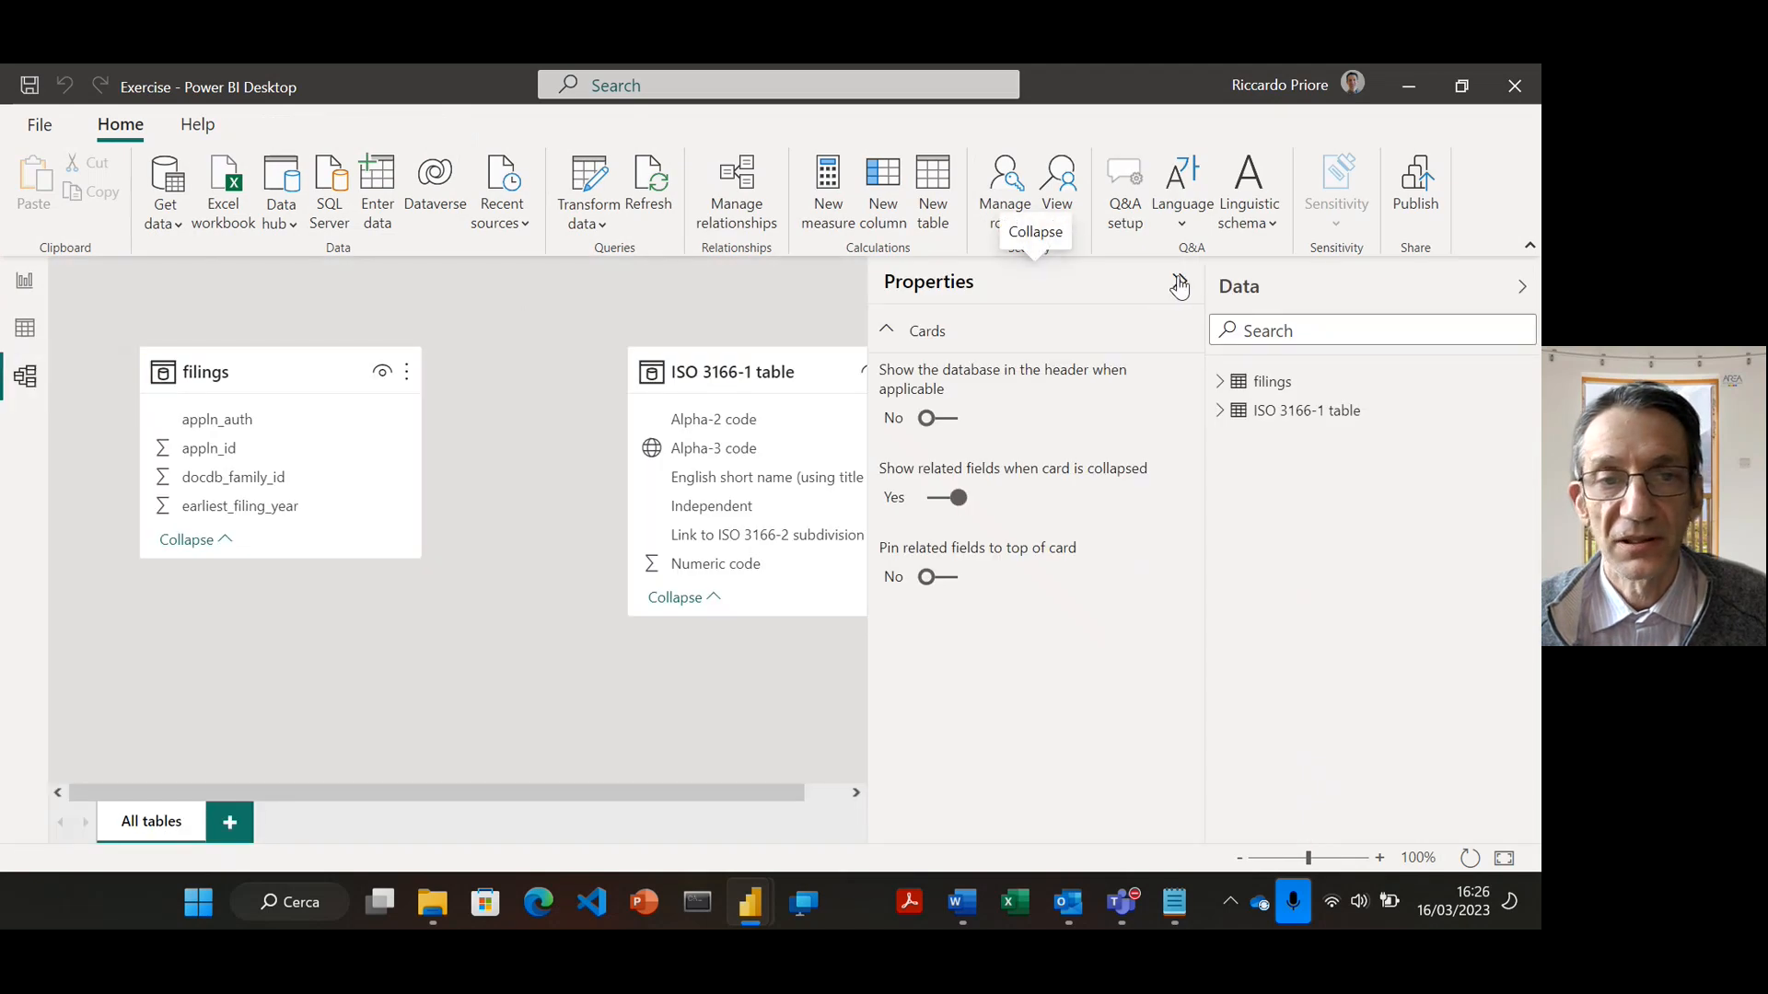
{"action": "left_click", "coordinate": [1177, 282]}
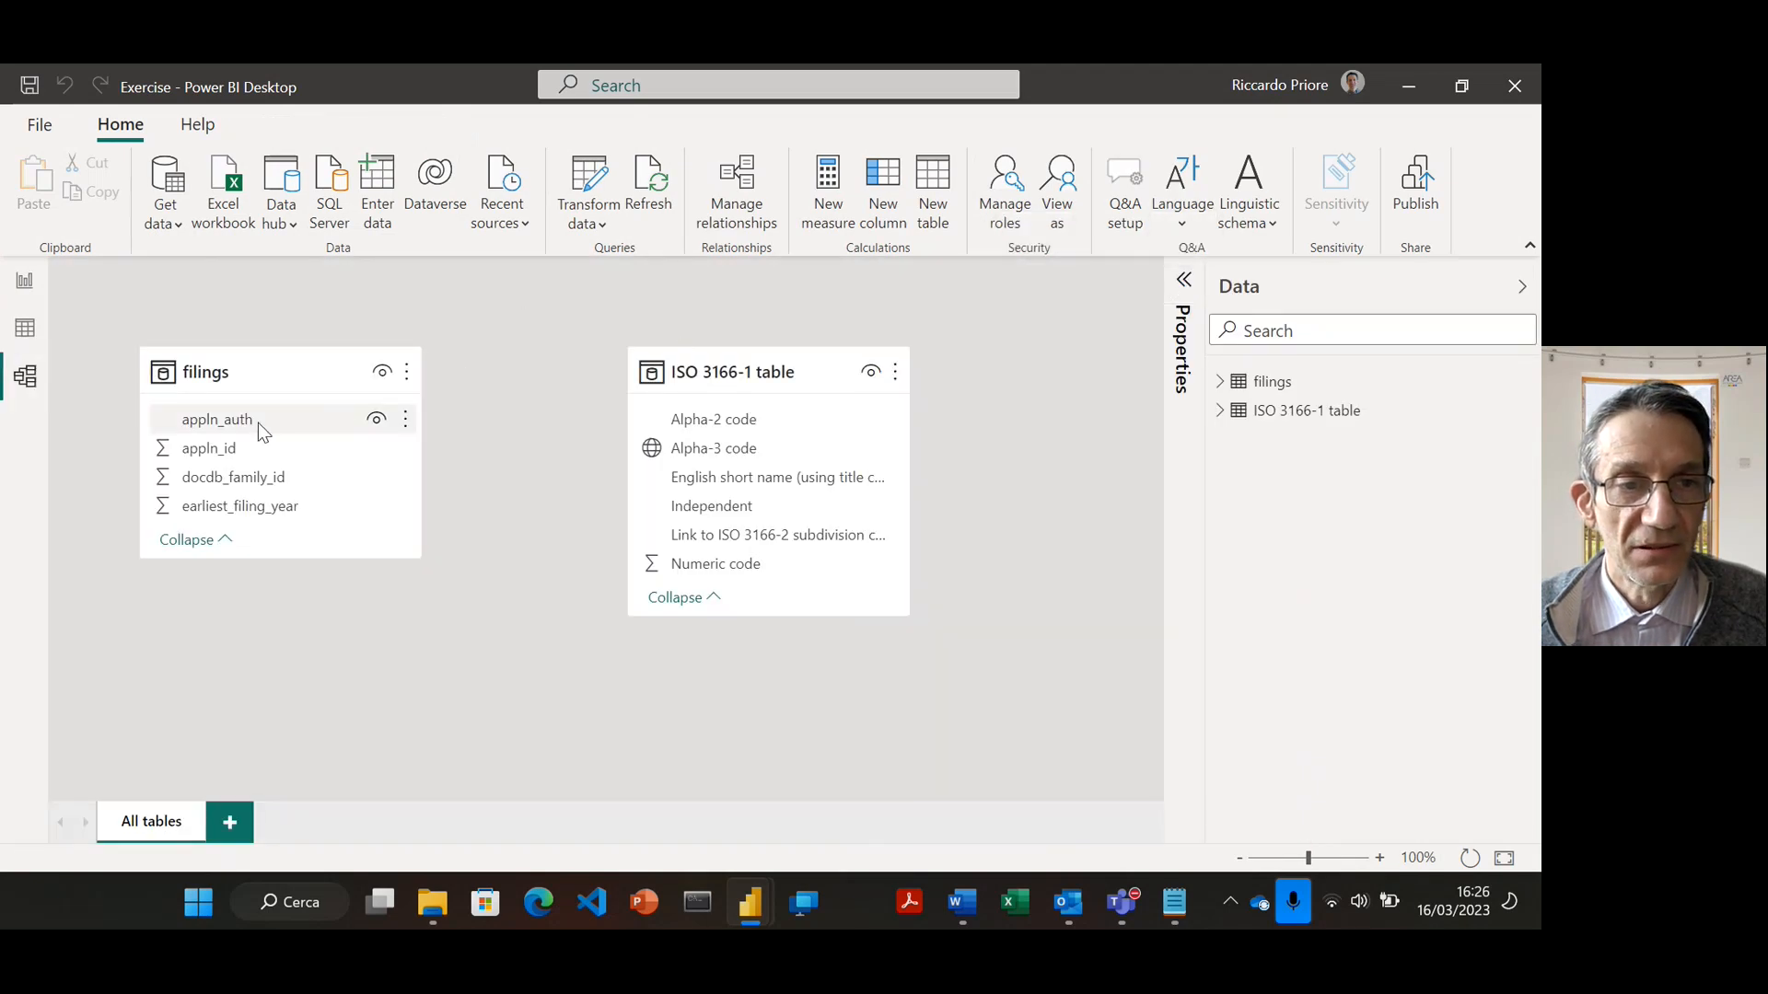
{"action": "left_click_drag", "start_coordinate": [257, 422], "coordinate": [750, 420]}
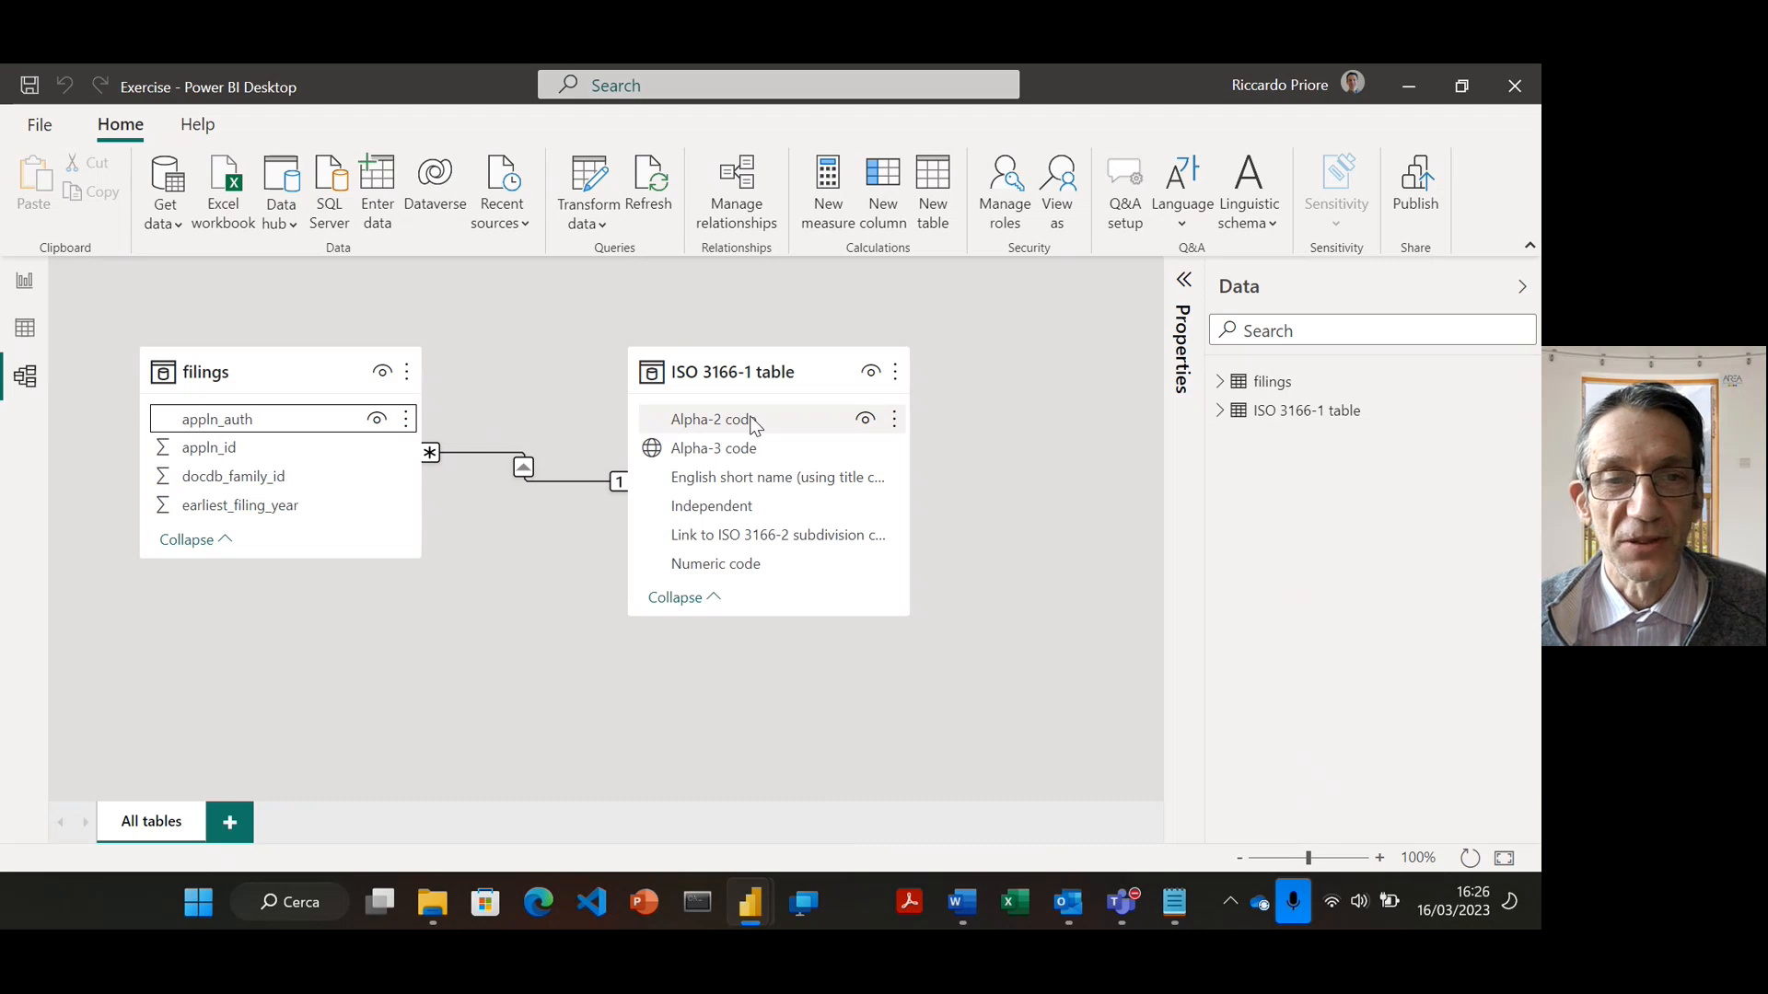
Add a map visual to report Page 1, move it lower and enlarge it down to the page's bottom edge
{"action": "left_click", "coordinate": [28, 282]}
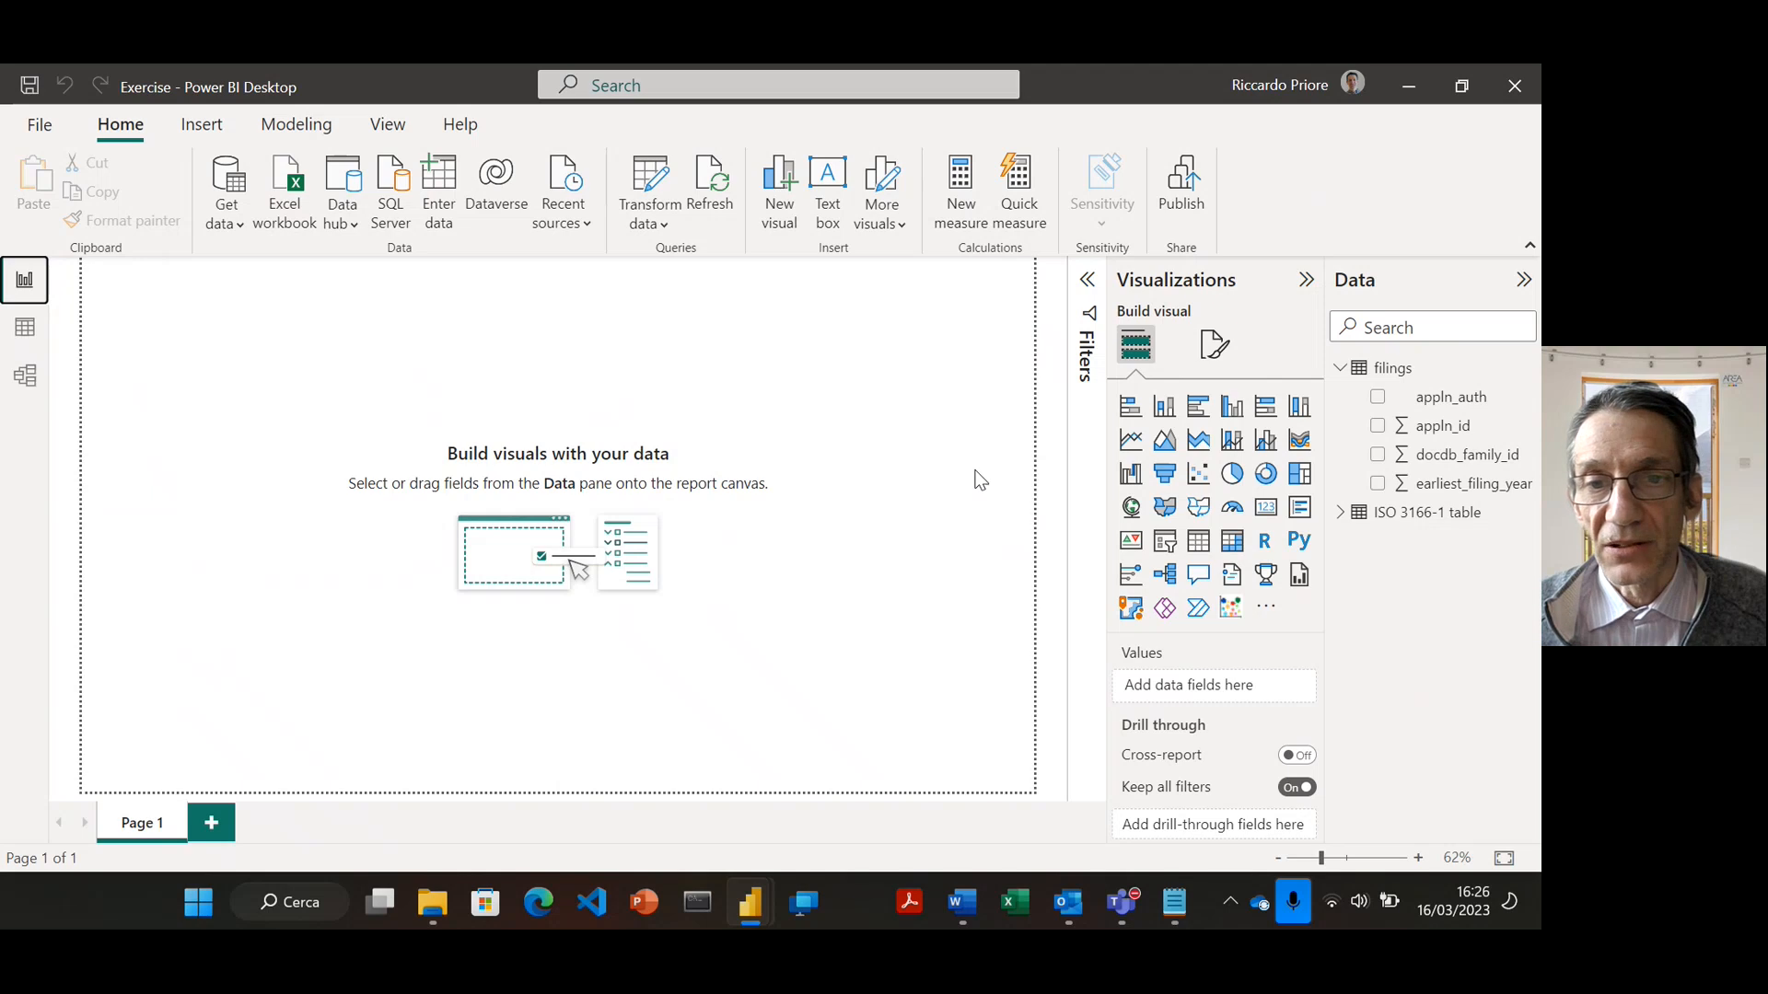
{"action": "left_click", "coordinate": [1132, 508]}
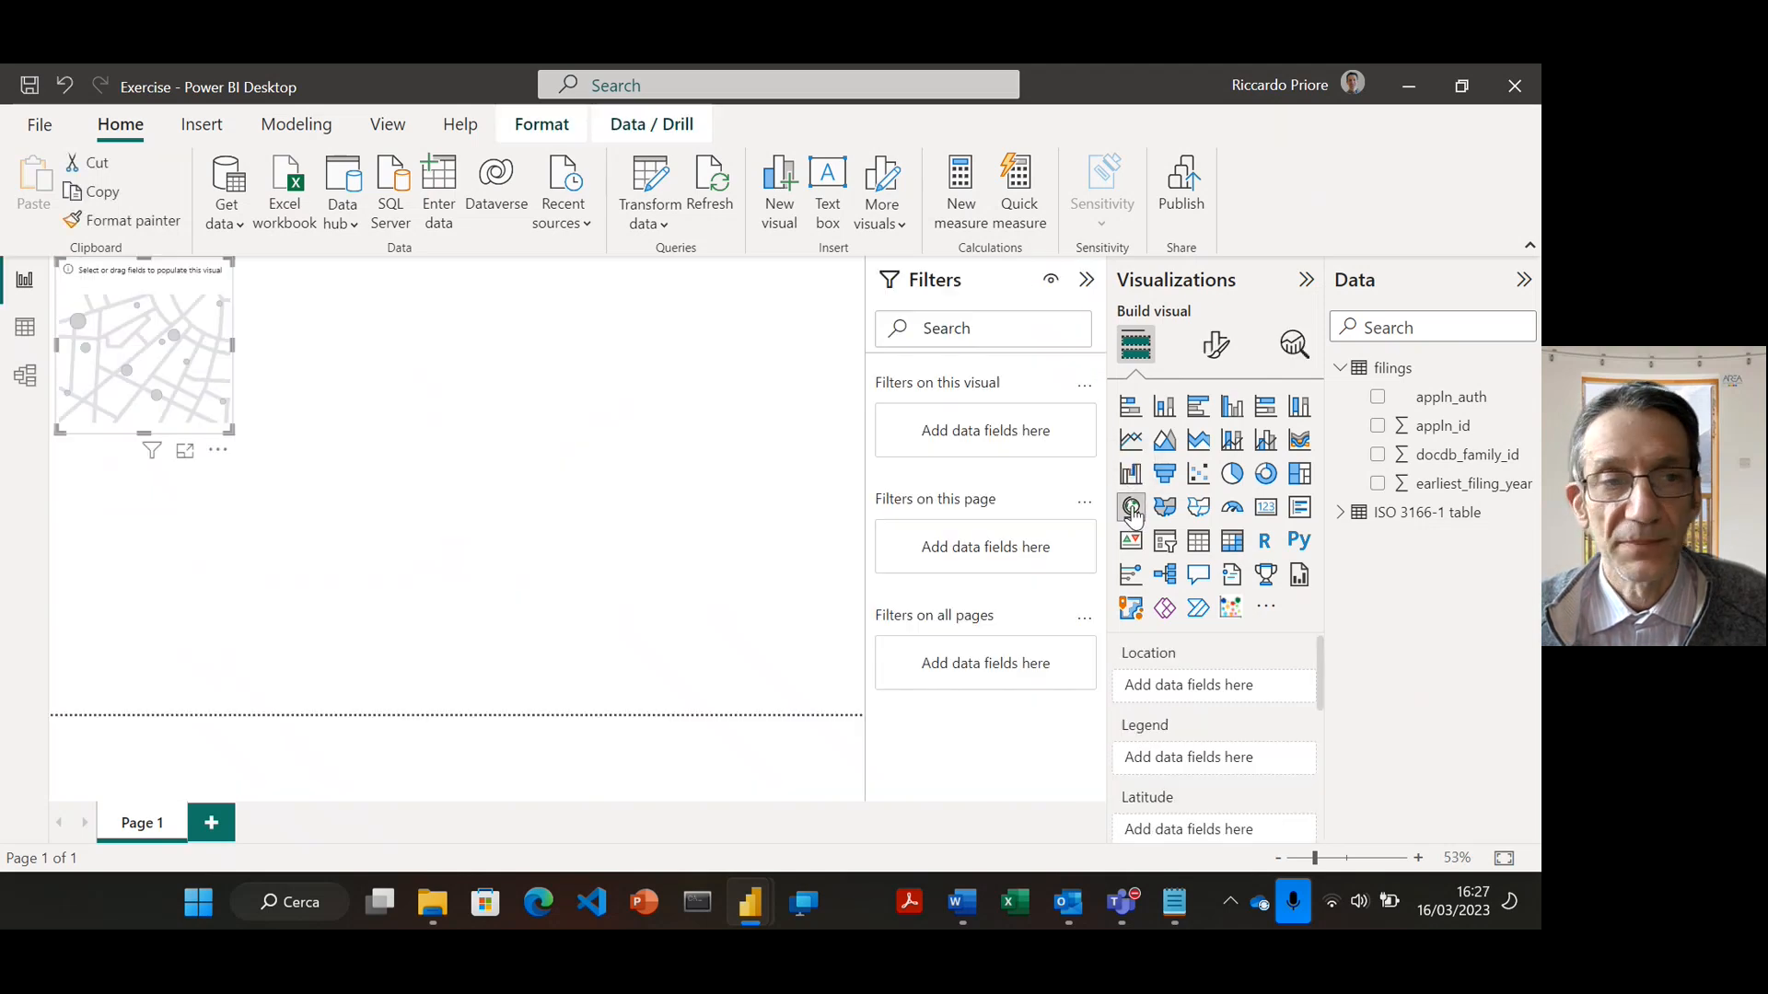
{"action": "left_click_drag", "start_coordinate": [147, 319], "coordinate": [170, 427]}
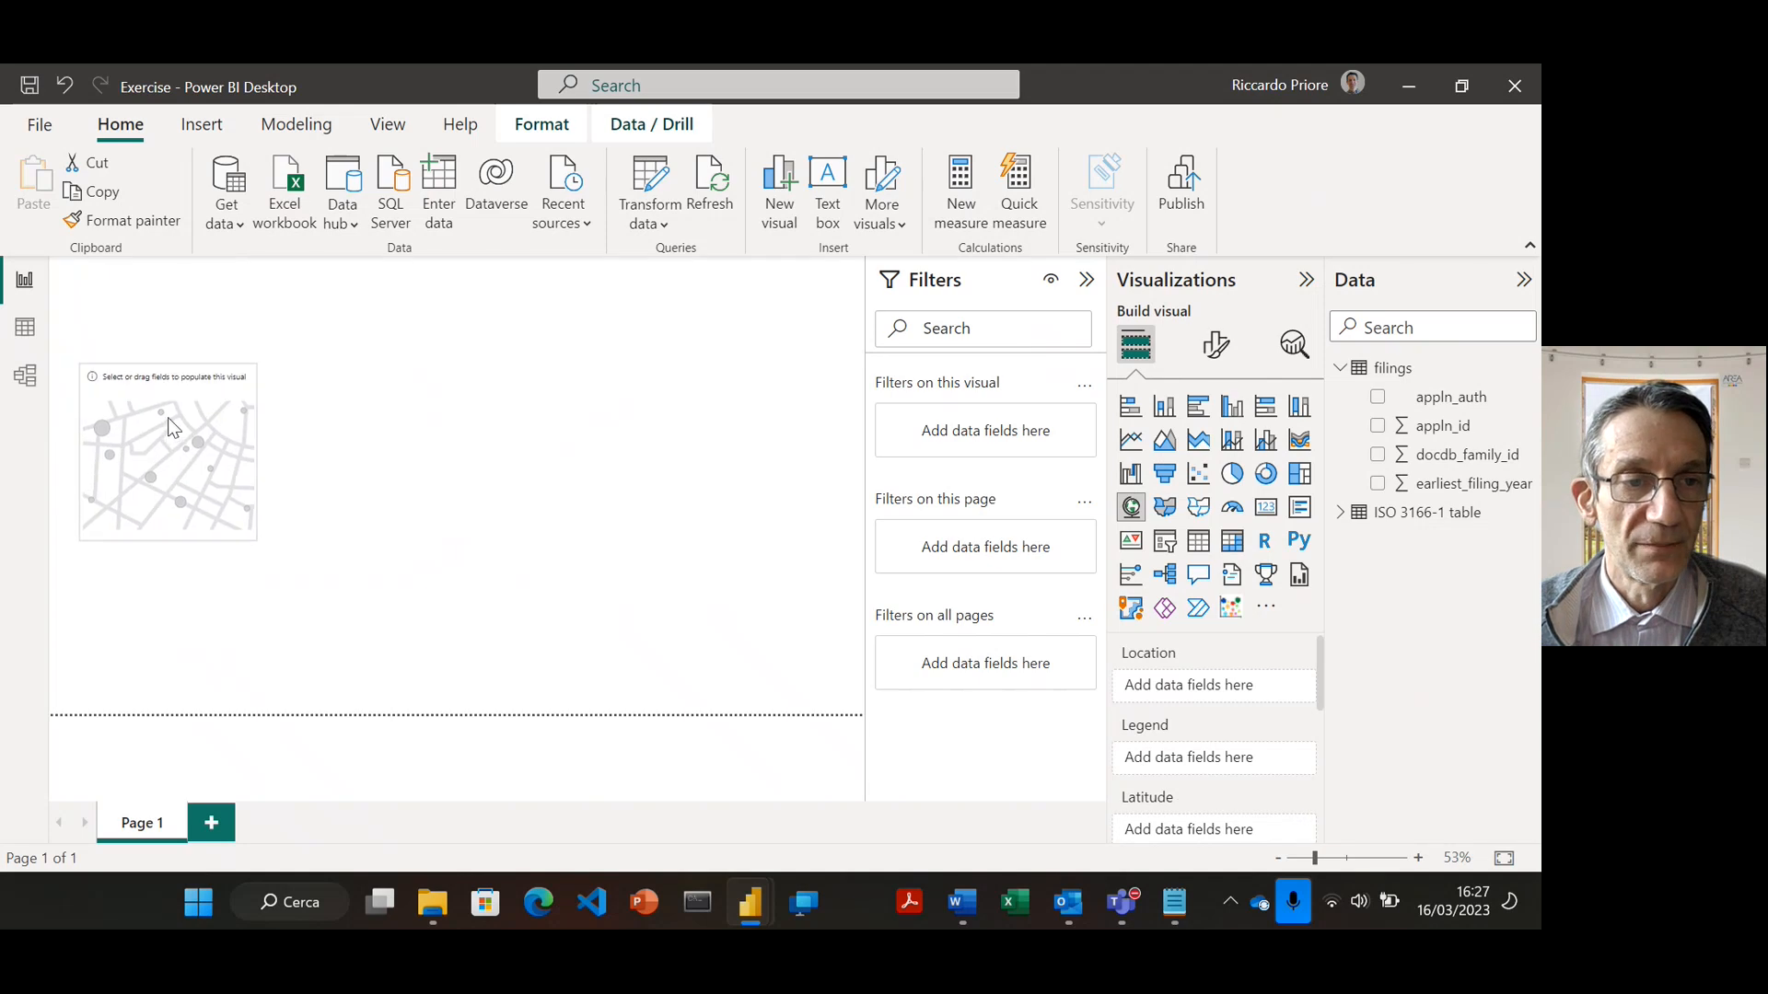
{"action": "left_click", "coordinate": [308, 576]}
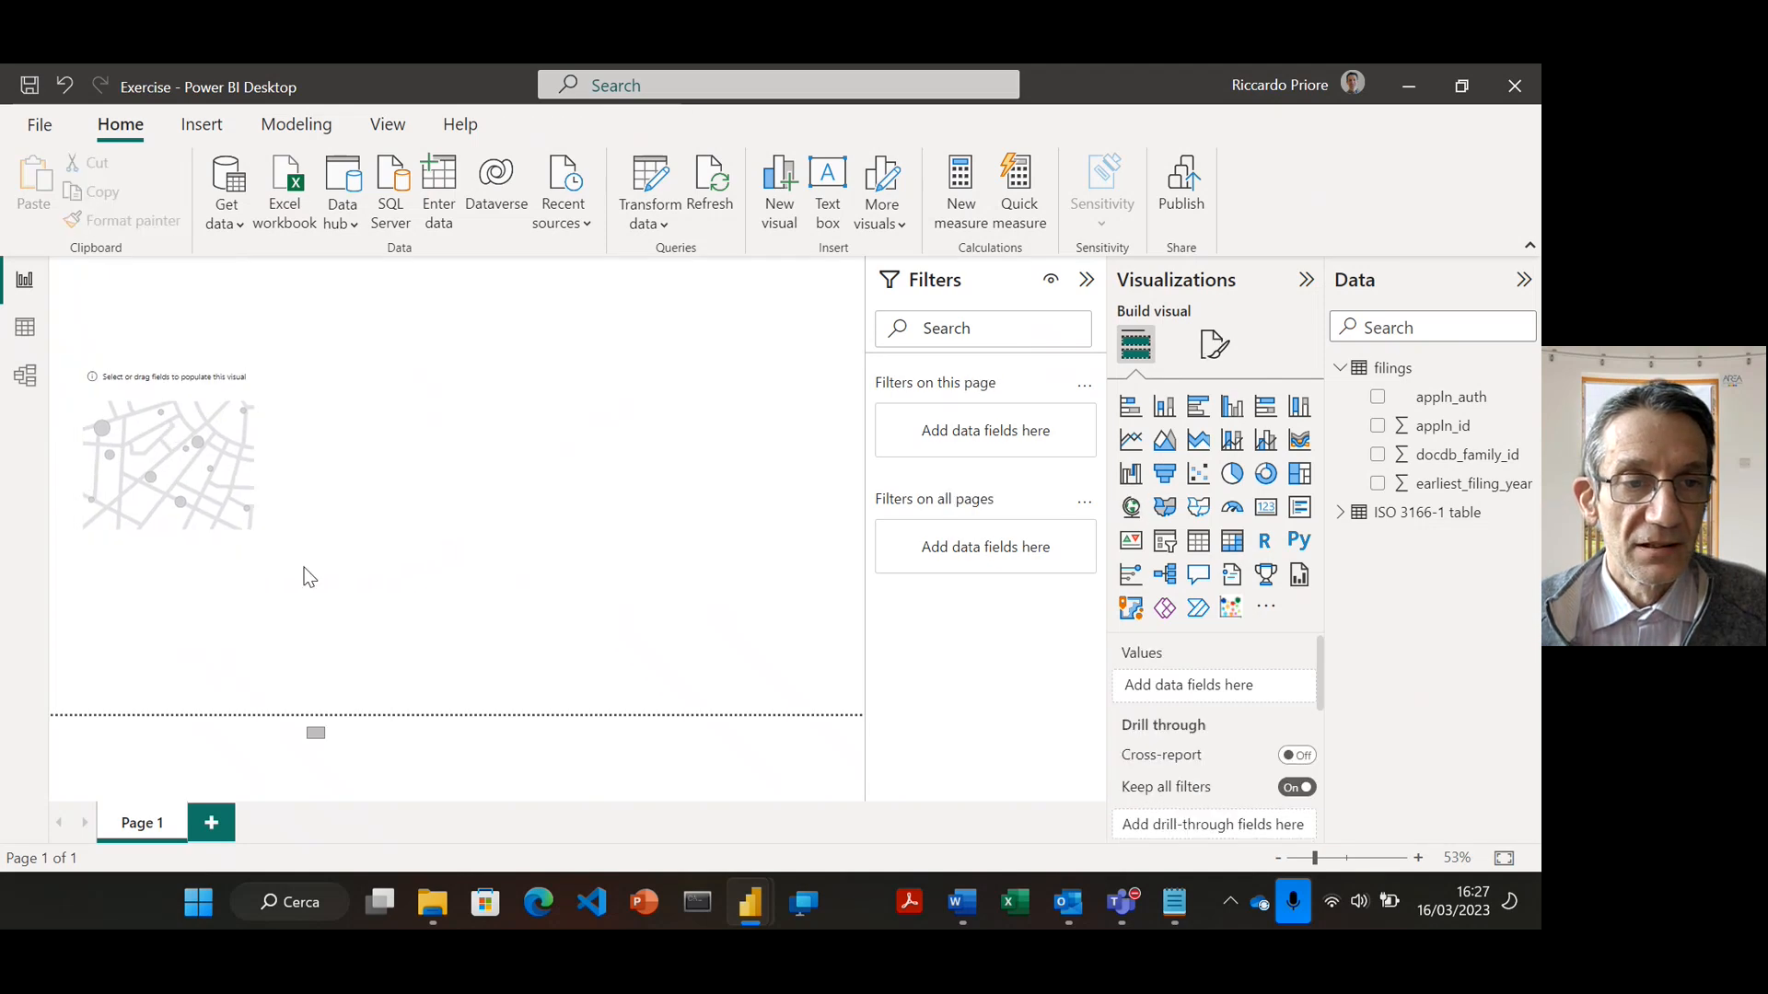
{"action": "left_click", "coordinate": [235, 536]}
{"action": "left_click_drag", "start_coordinate": [255, 550], "coordinate": [484, 707]}
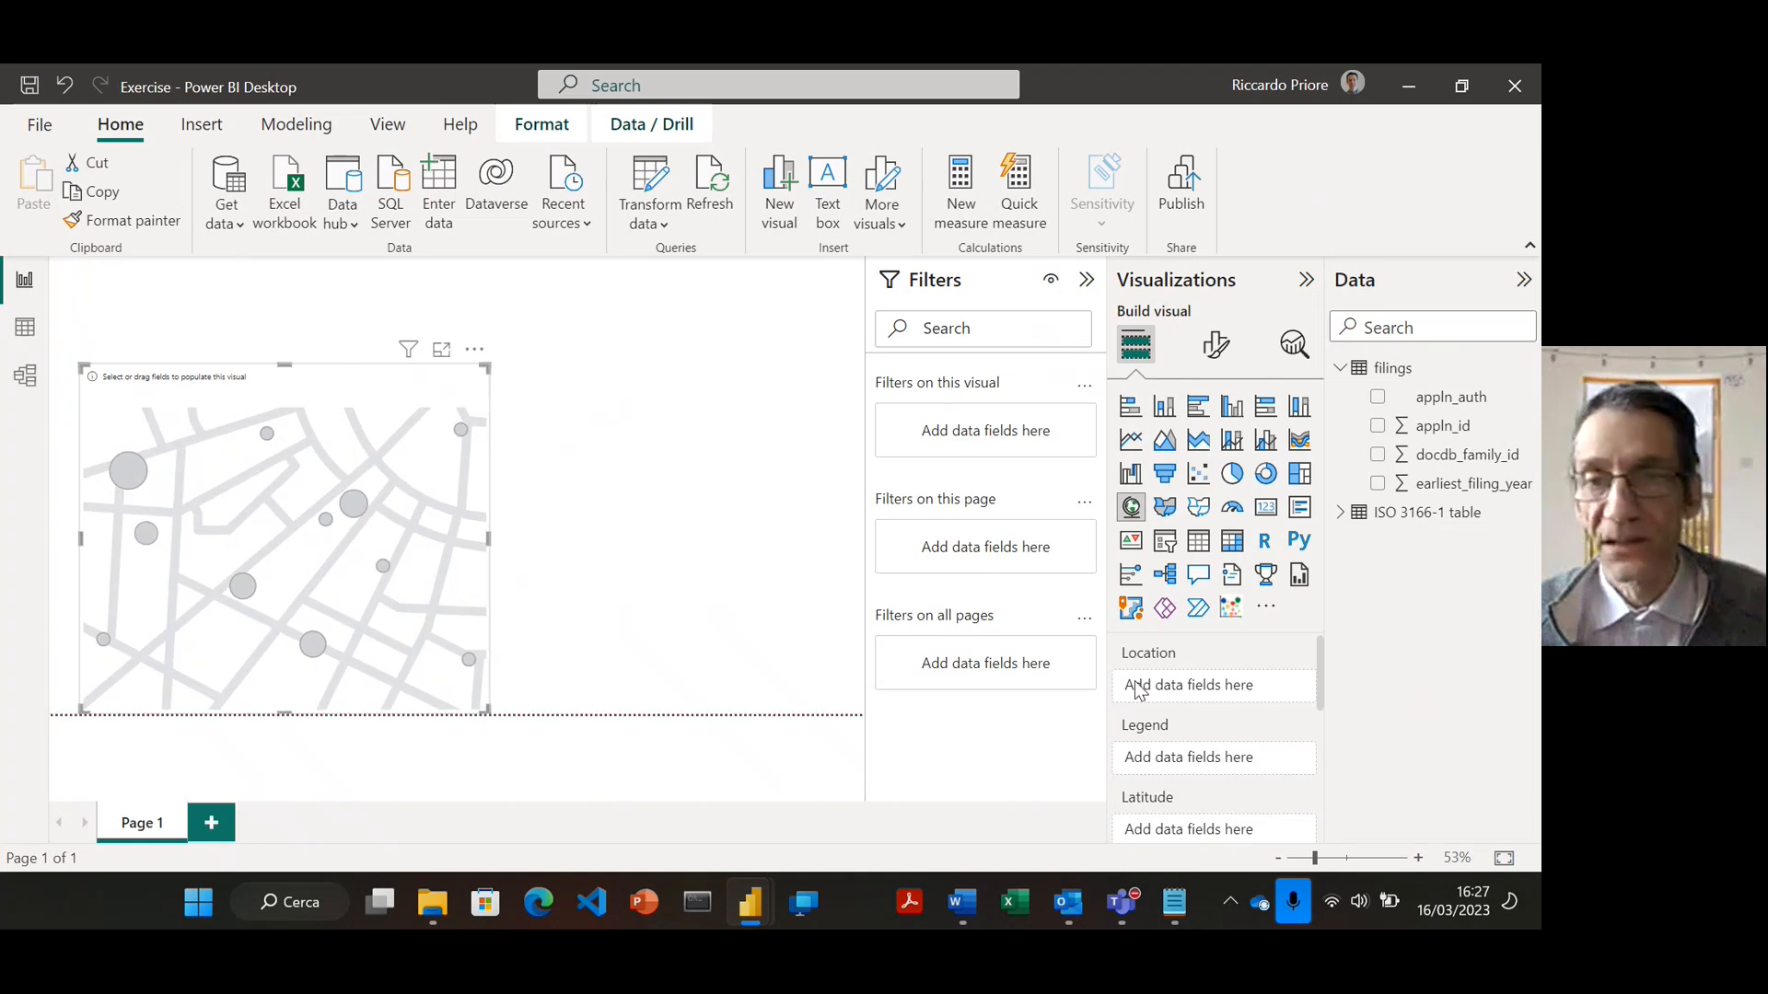
Set the map's location to Alpha-3 code from the ISO 3166-1 table and its legend to earliest_filing_year from filings
{"action": "left_click", "coordinate": [1340, 513]}
{"action": "left_click_drag", "start_coordinate": [1478, 571], "coordinate": [1255, 689]}
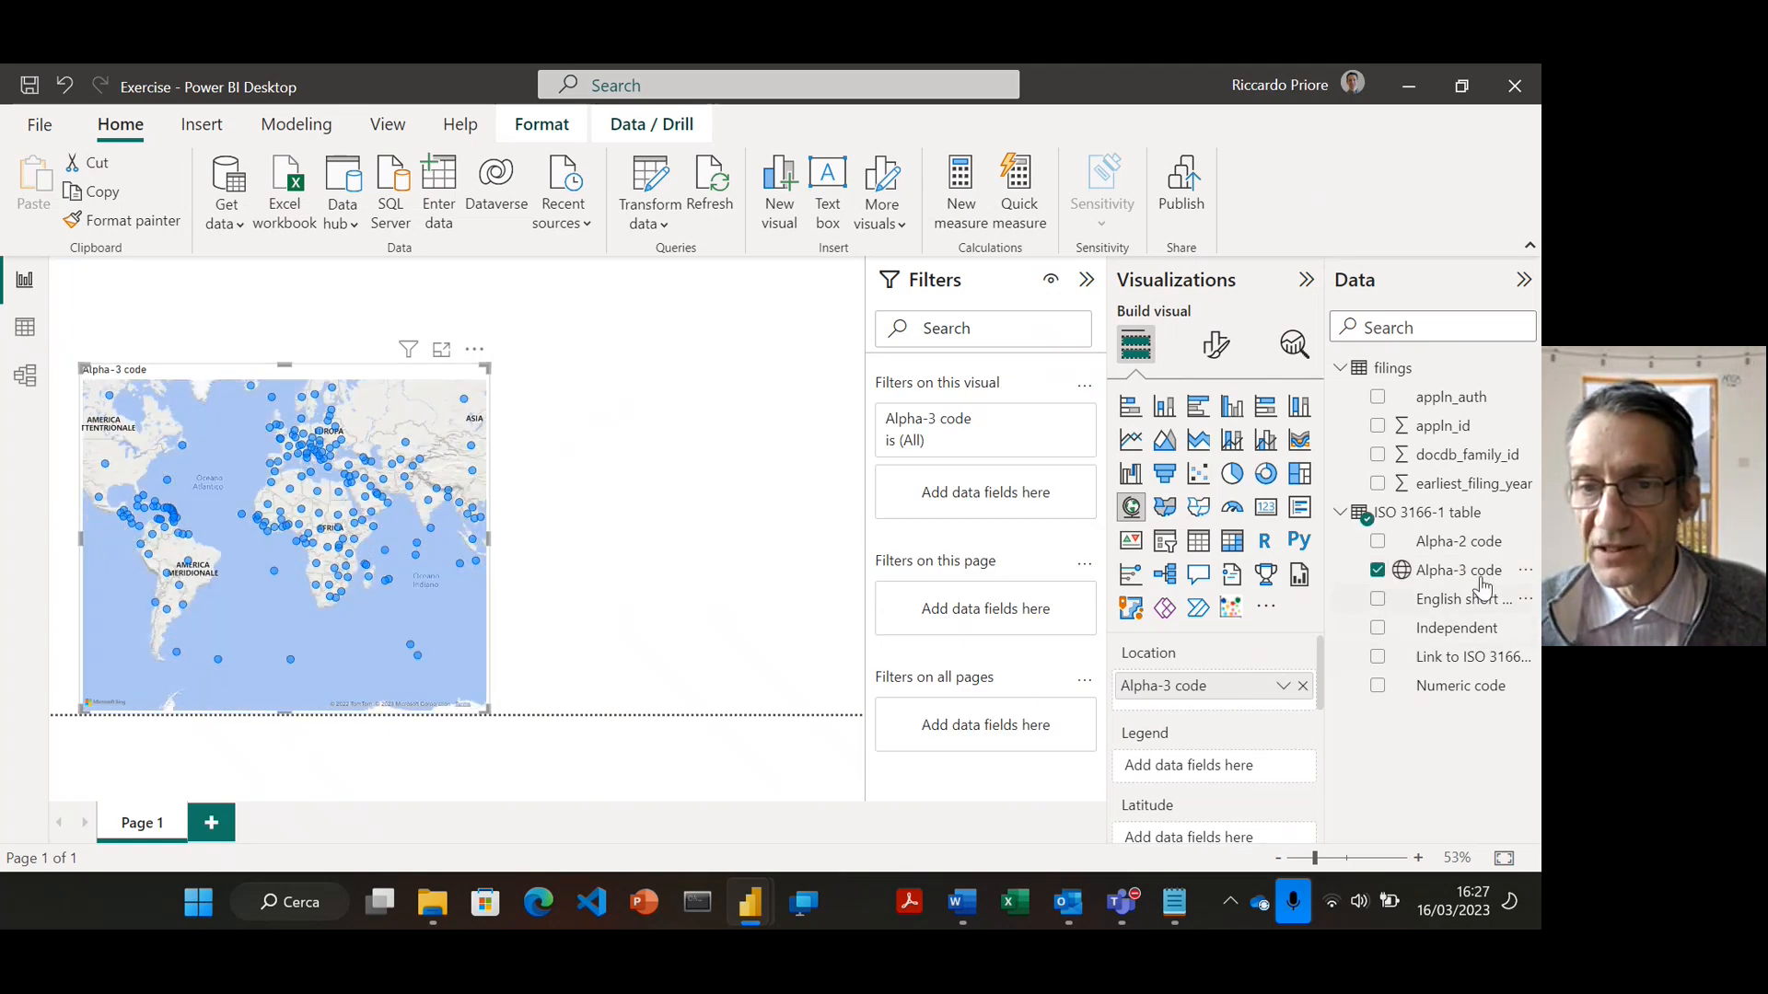
{"action": "left_click_drag", "start_coordinate": [1458, 496], "coordinate": [1248, 776]}
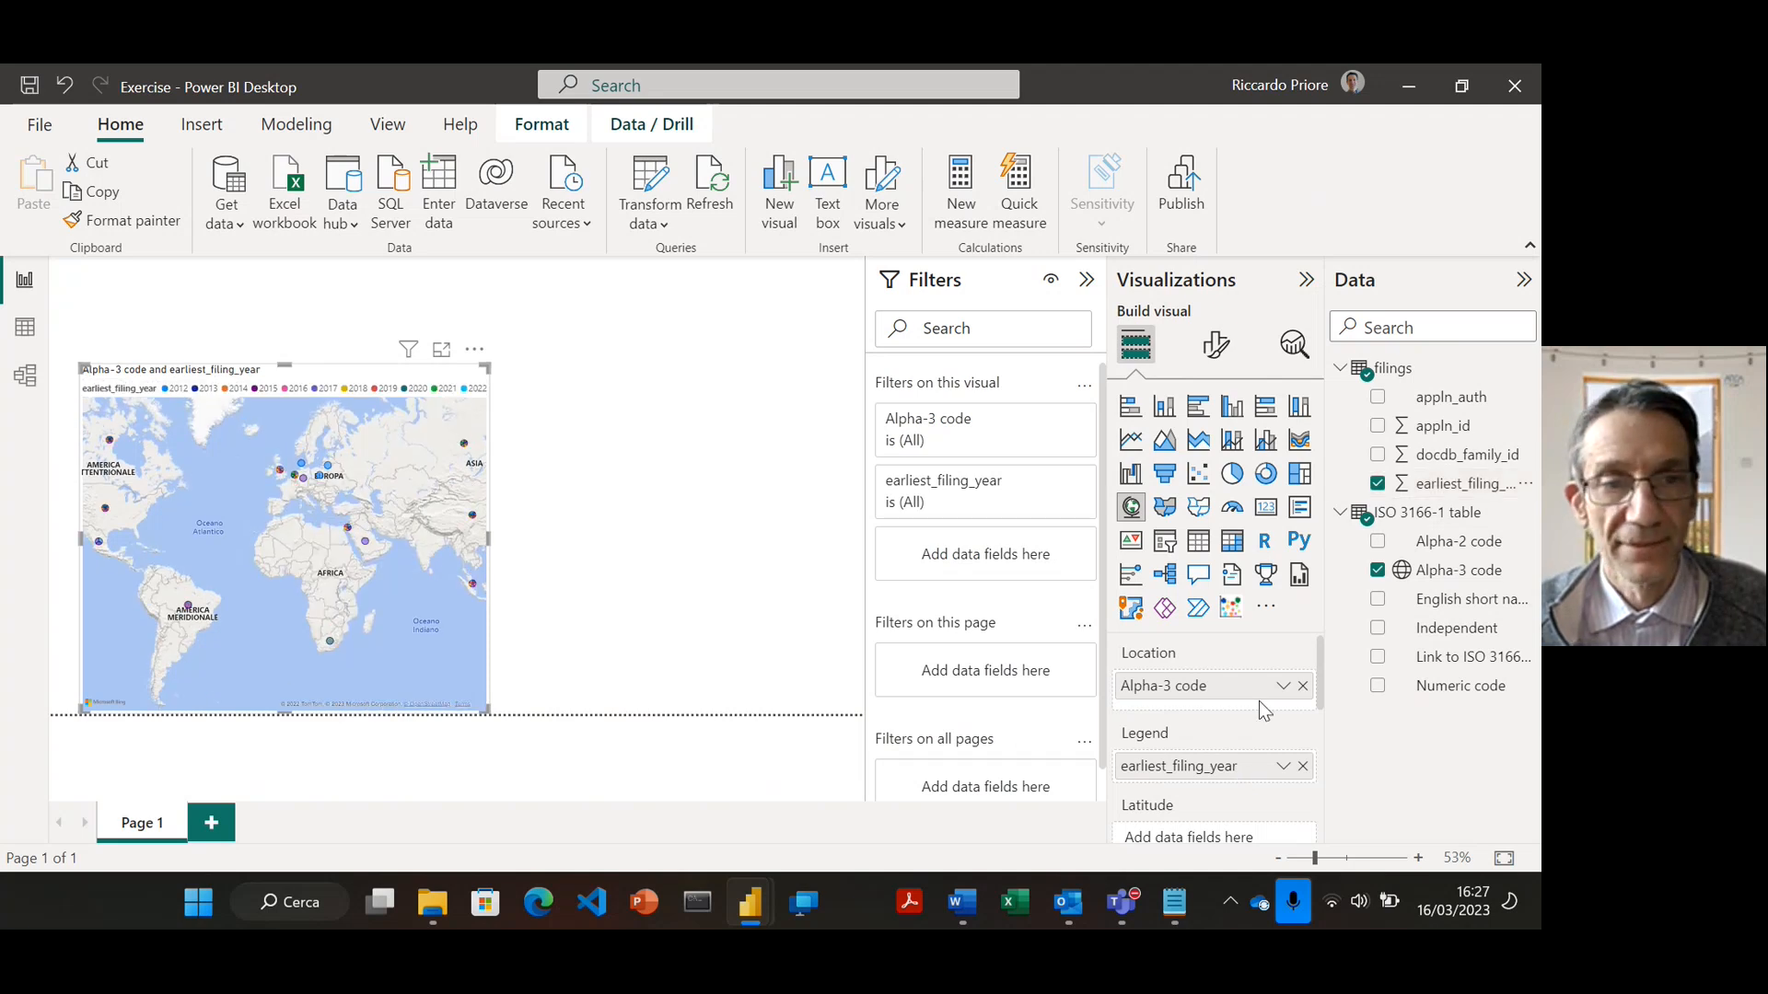
Set the map's bubble size to appln_id from filings, aggregated as Count
{"action": "scroll", "coordinate": [1258, 700], "scroll_direction": "down", "scroll_amount": 3}
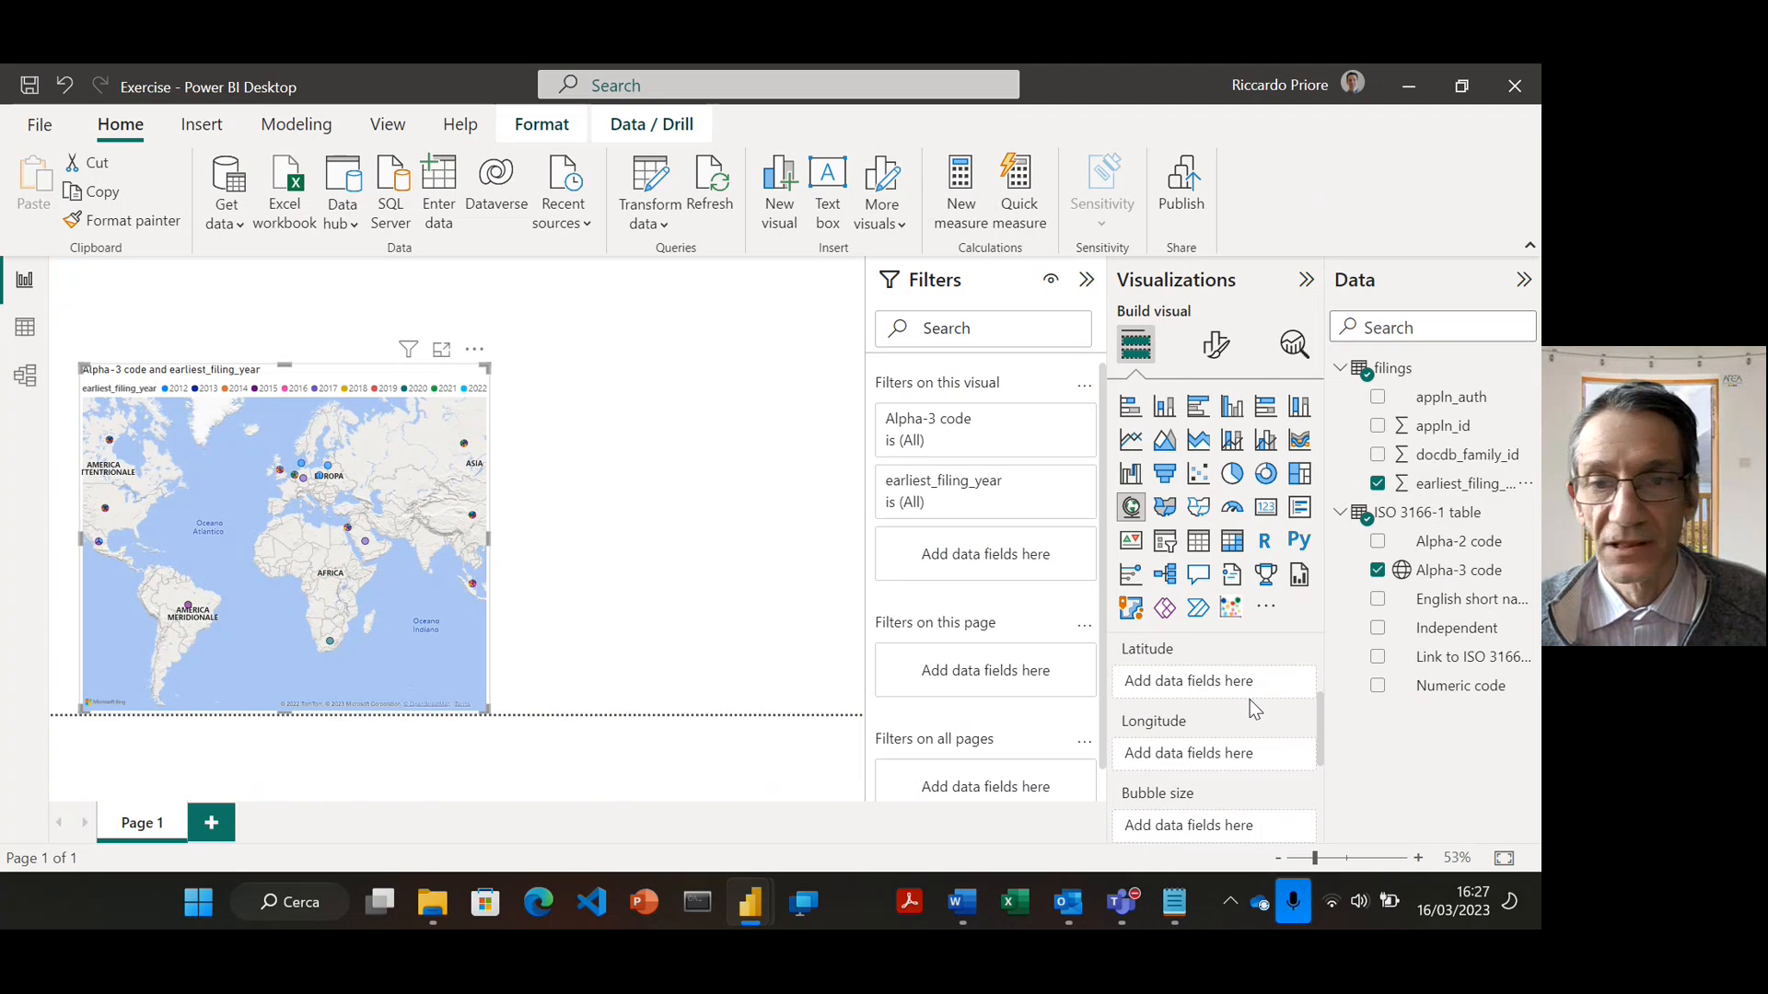
{"action": "scroll", "coordinate": [1250, 700], "scroll_direction": "down", "scroll_amount": 1}
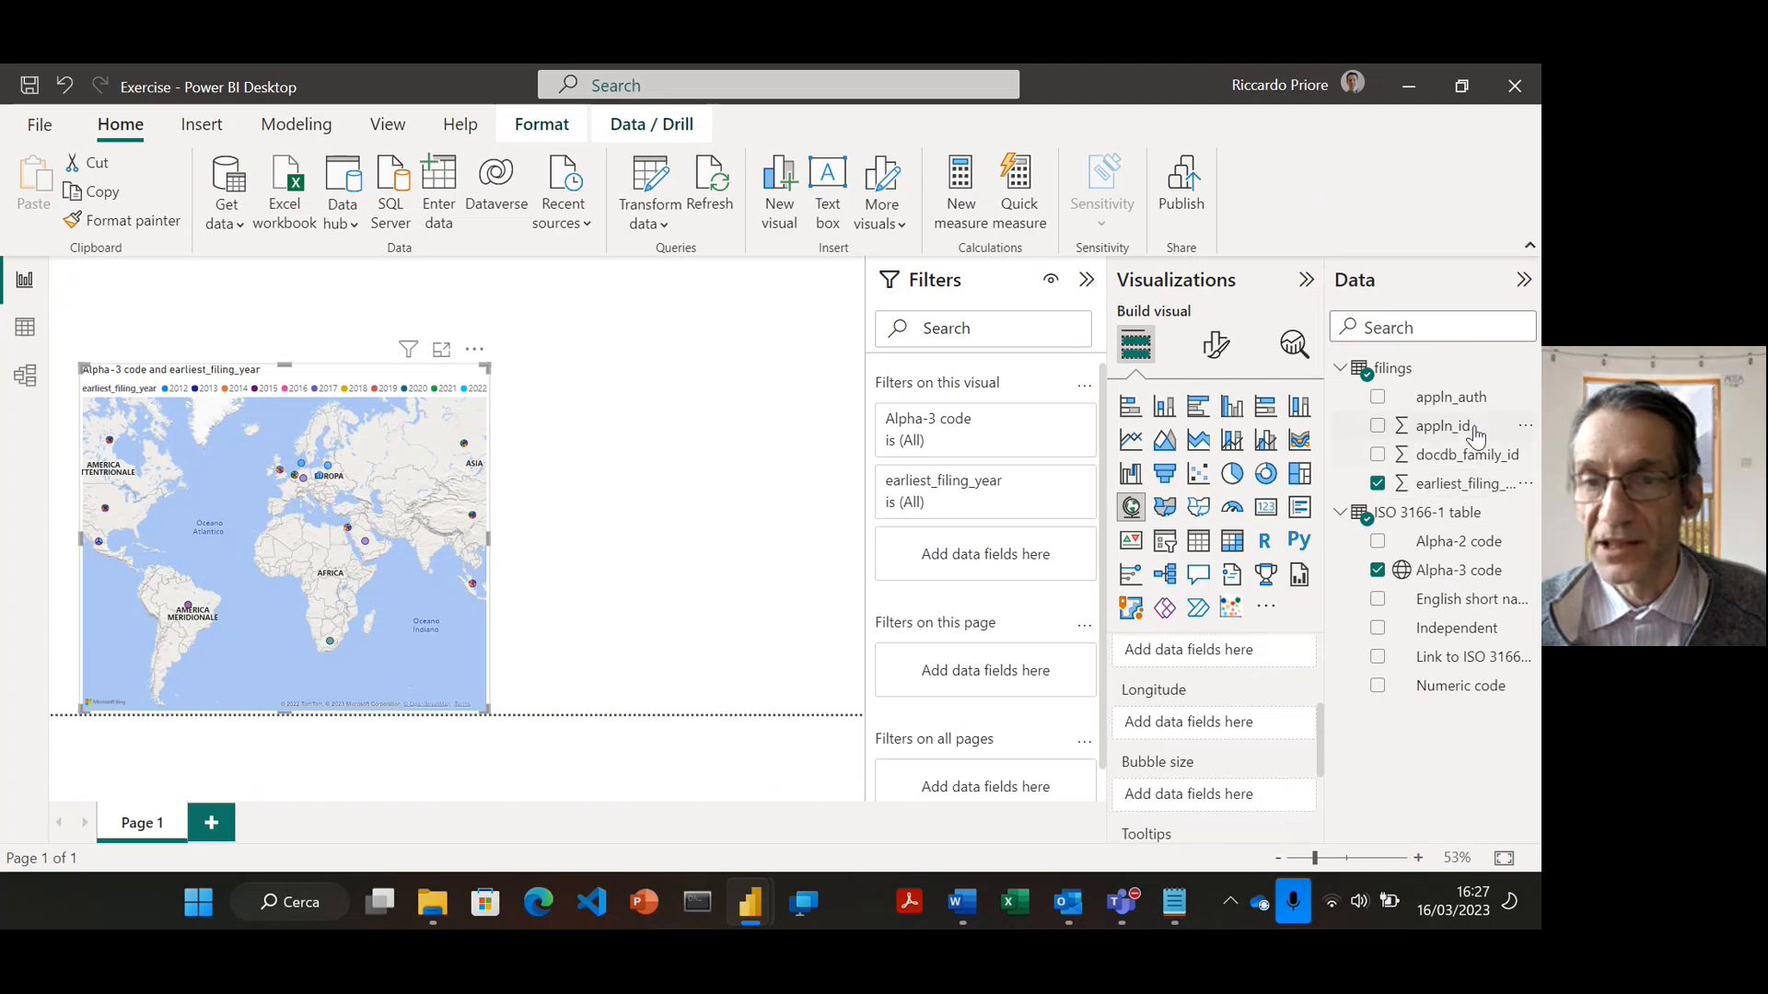
{"action": "left_click_drag", "start_coordinate": [1474, 434], "coordinate": [1238, 807]}
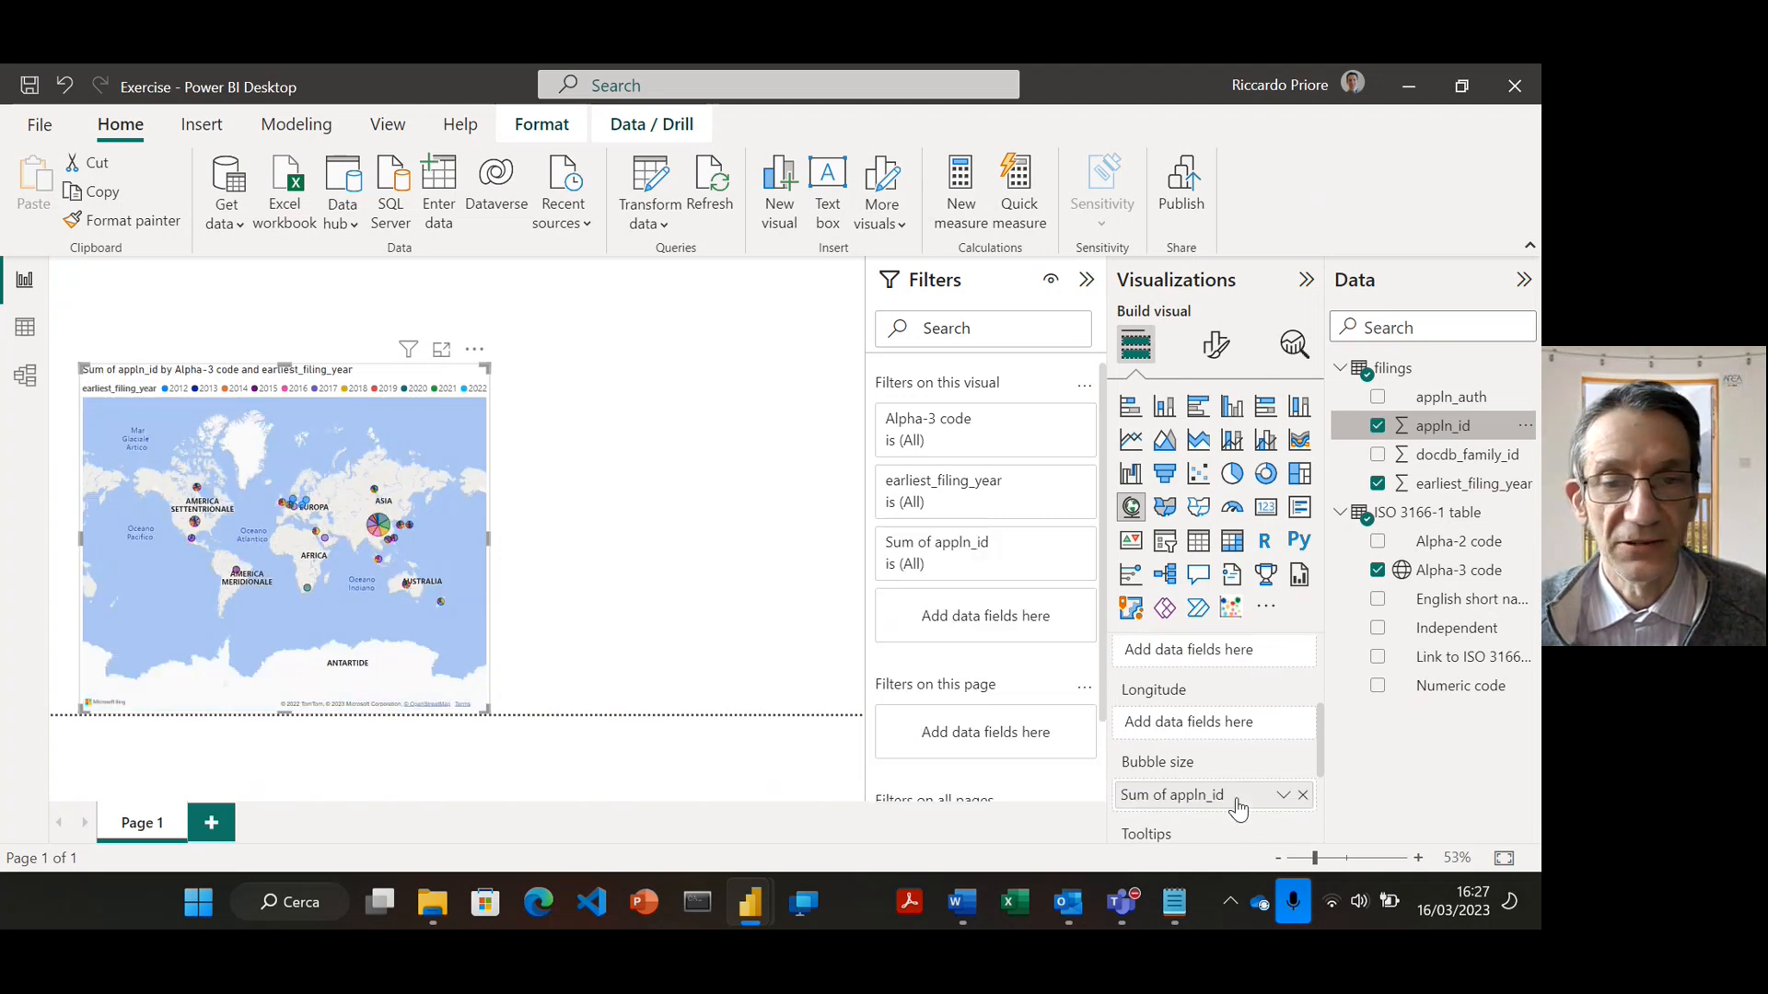
{"action": "left_click", "coordinate": [1282, 796]}
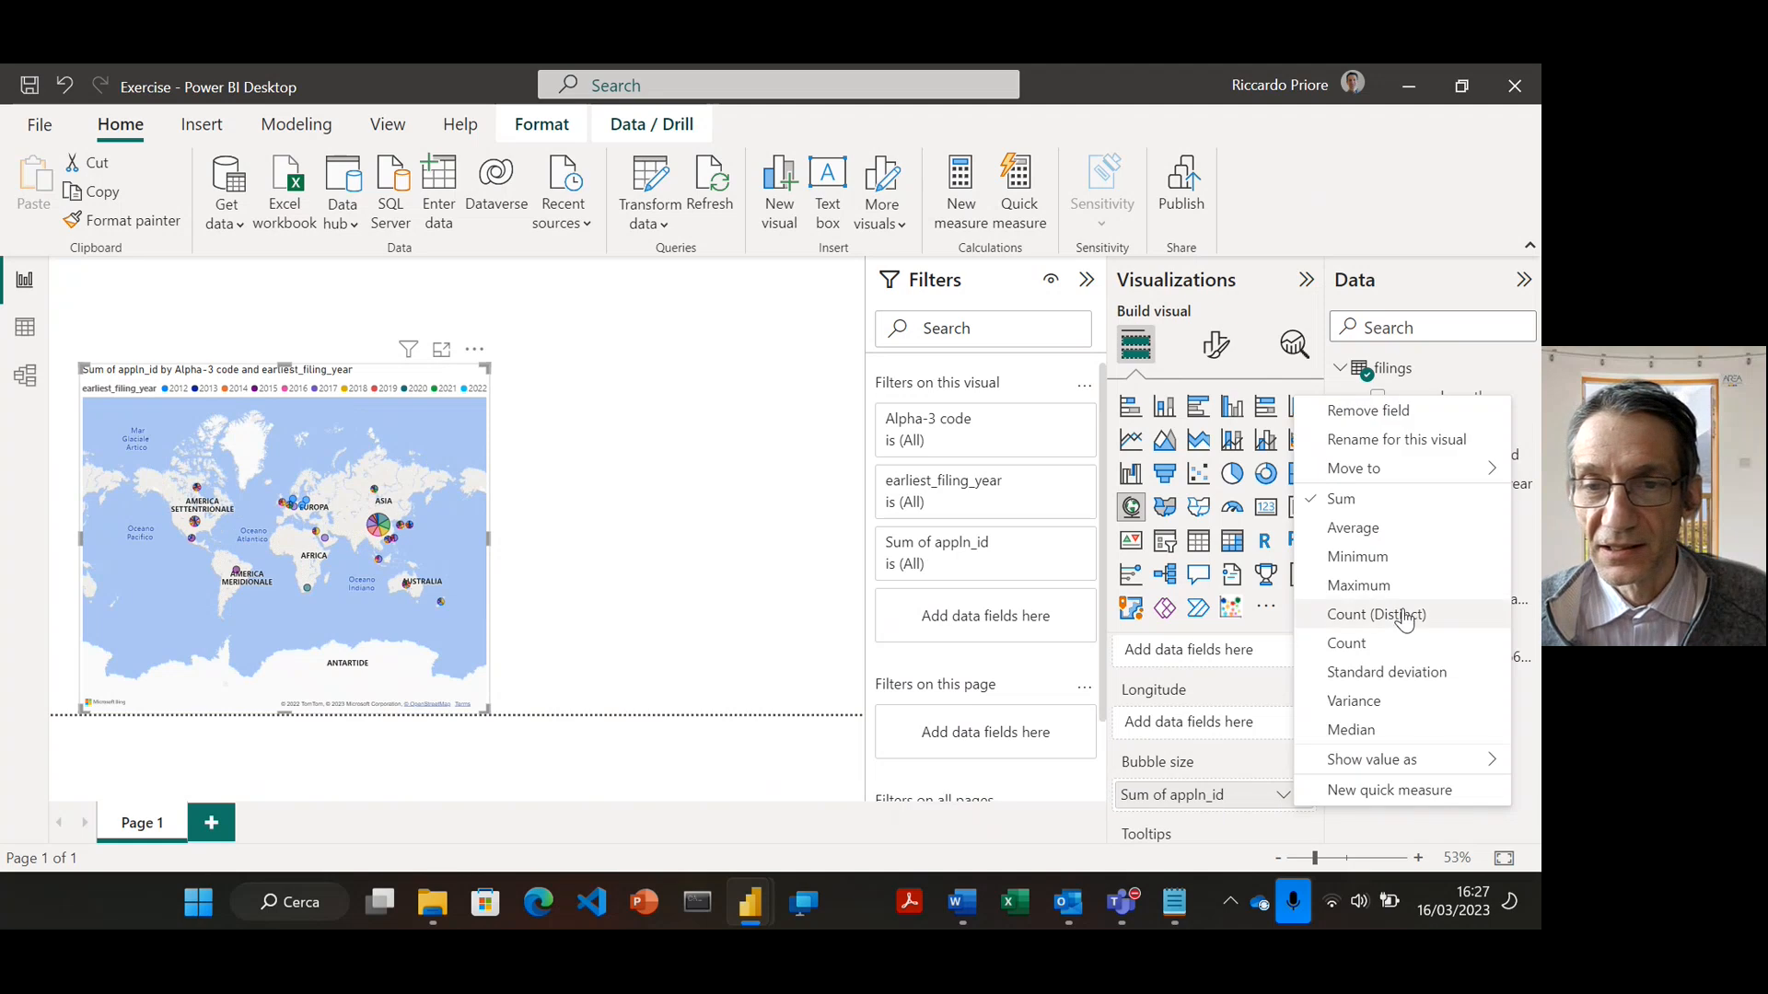
{"action": "left_click", "coordinate": [1403, 642]}
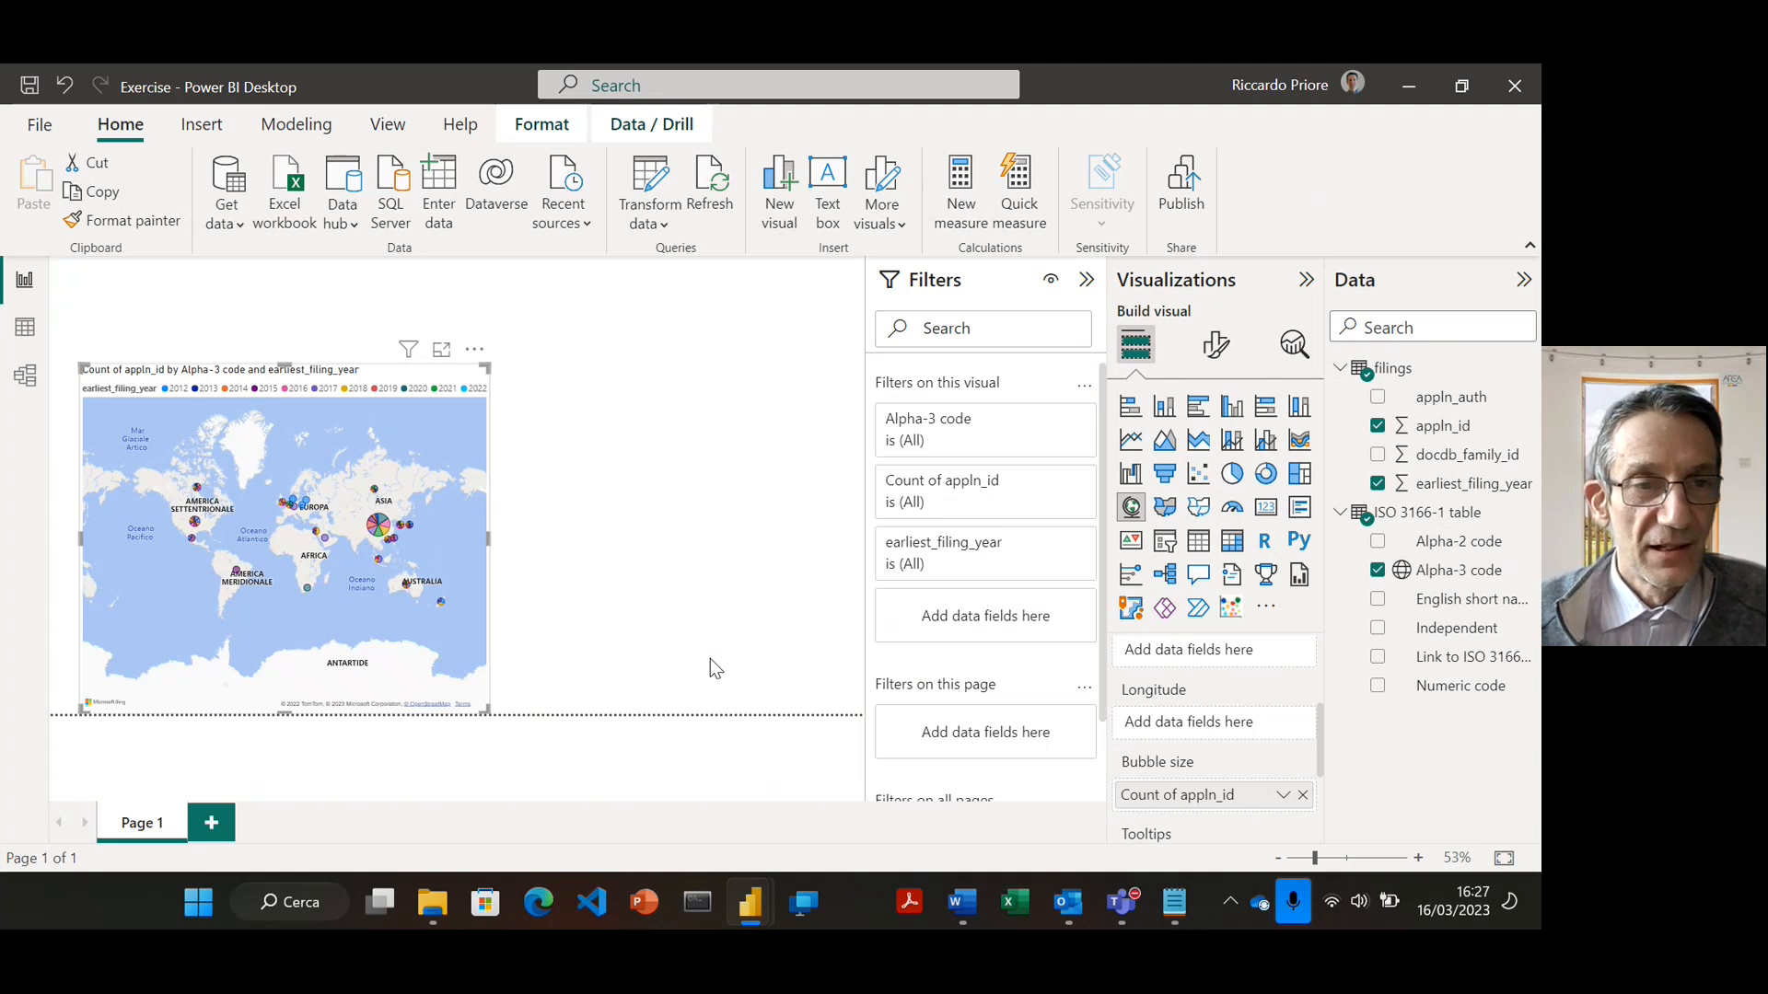
Shrink the map visual from its top edge and widen it slightly, keeping it at the page's bottom
{"action": "left_click_drag", "start_coordinate": [287, 365], "coordinate": [280, 444]}
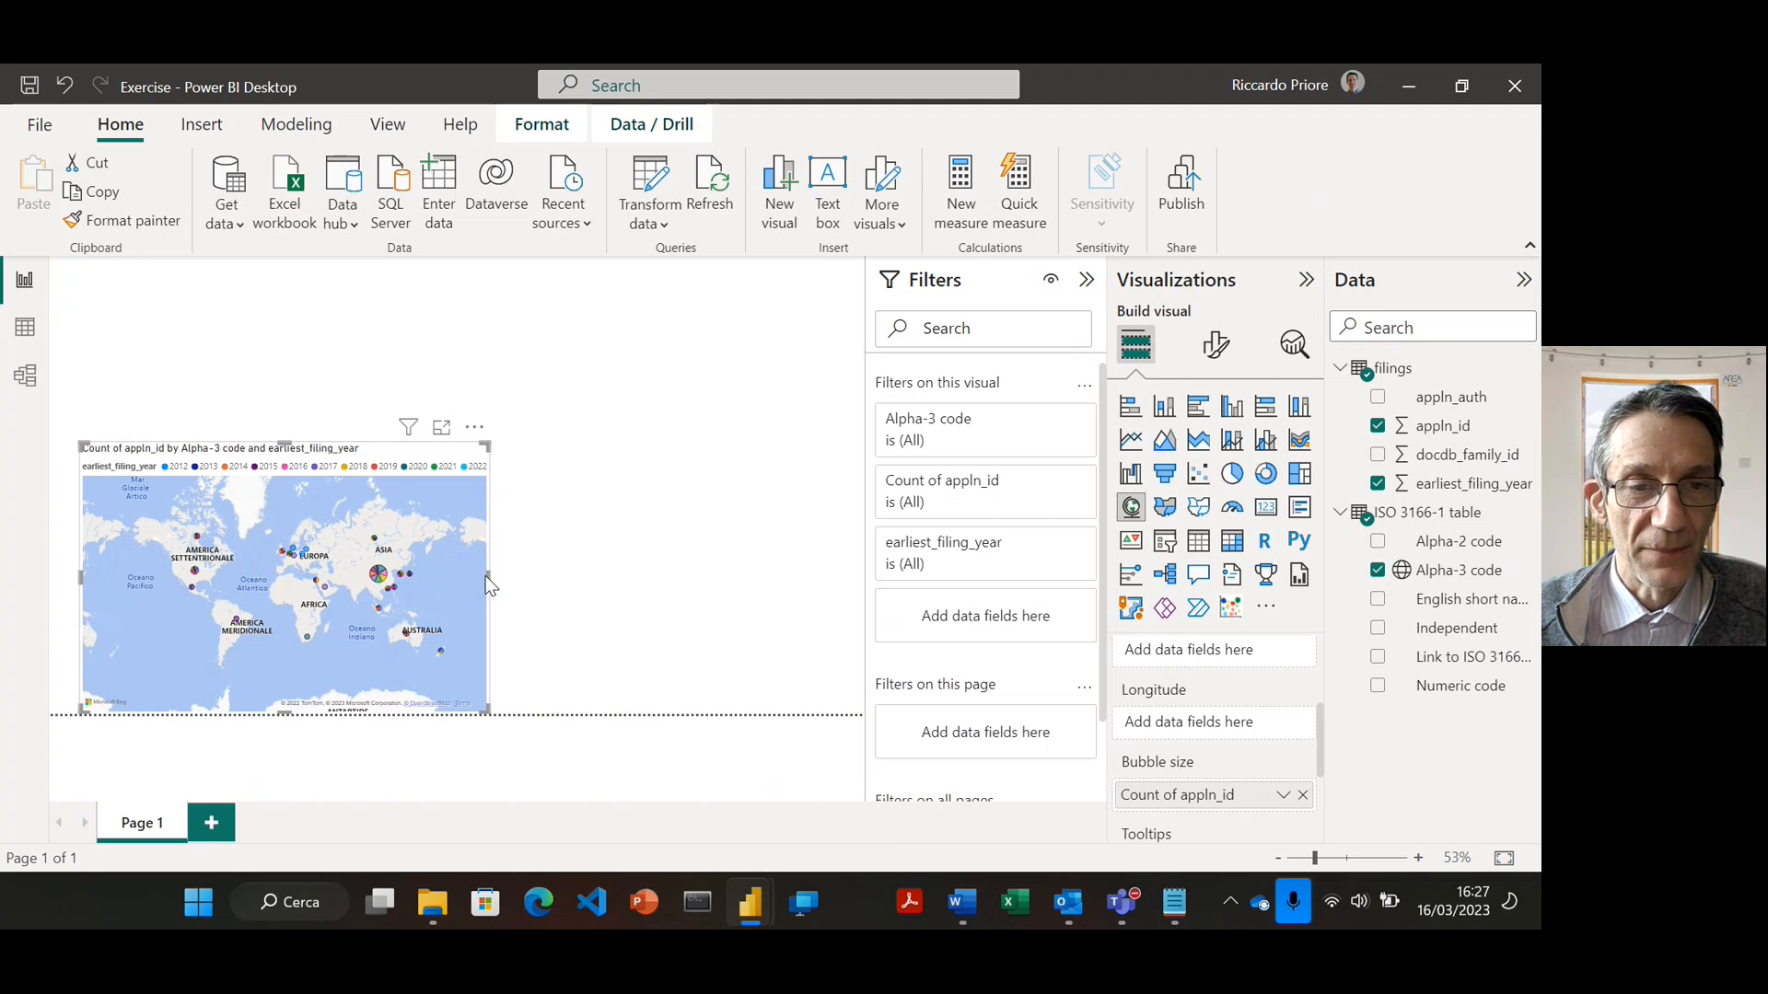
{"action": "left_click_drag", "start_coordinate": [489, 577], "coordinate": [521, 578]}
{"action": "left_click_drag", "start_coordinate": [301, 442], "coordinate": [300, 455]}
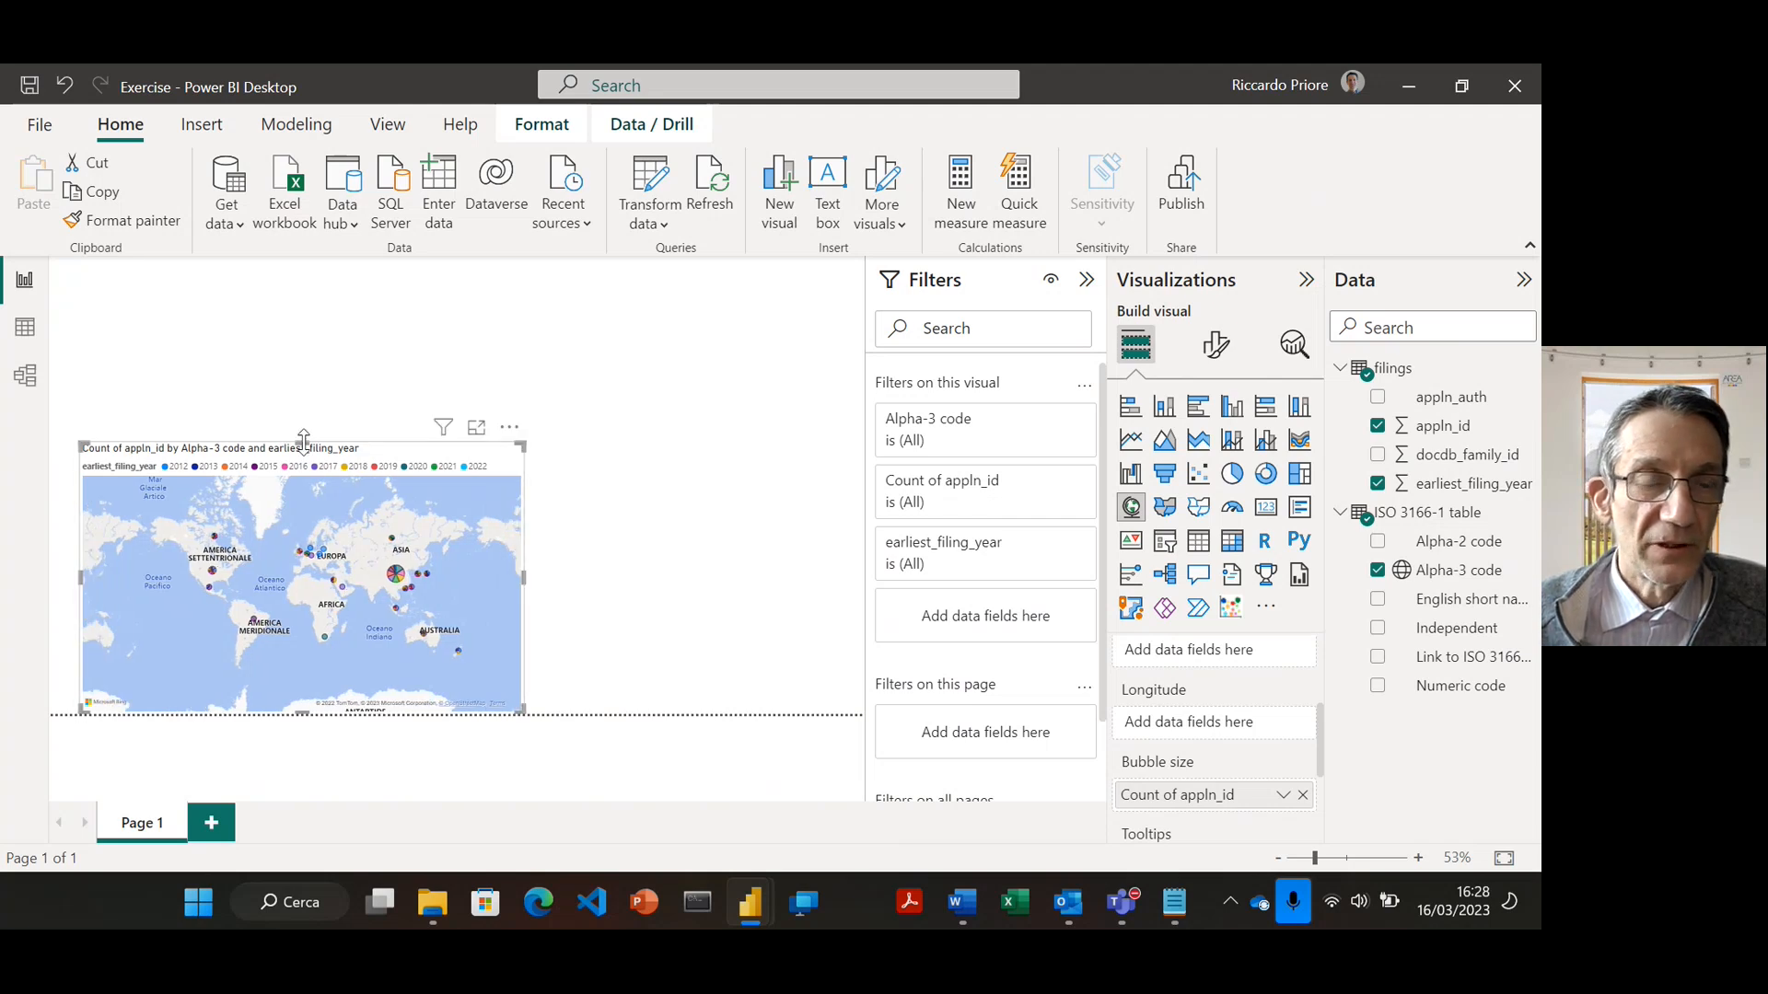
Add a stacked column chart above the map and shorten it to end at the map's top edge
{"action": "left_click", "coordinate": [322, 389]}
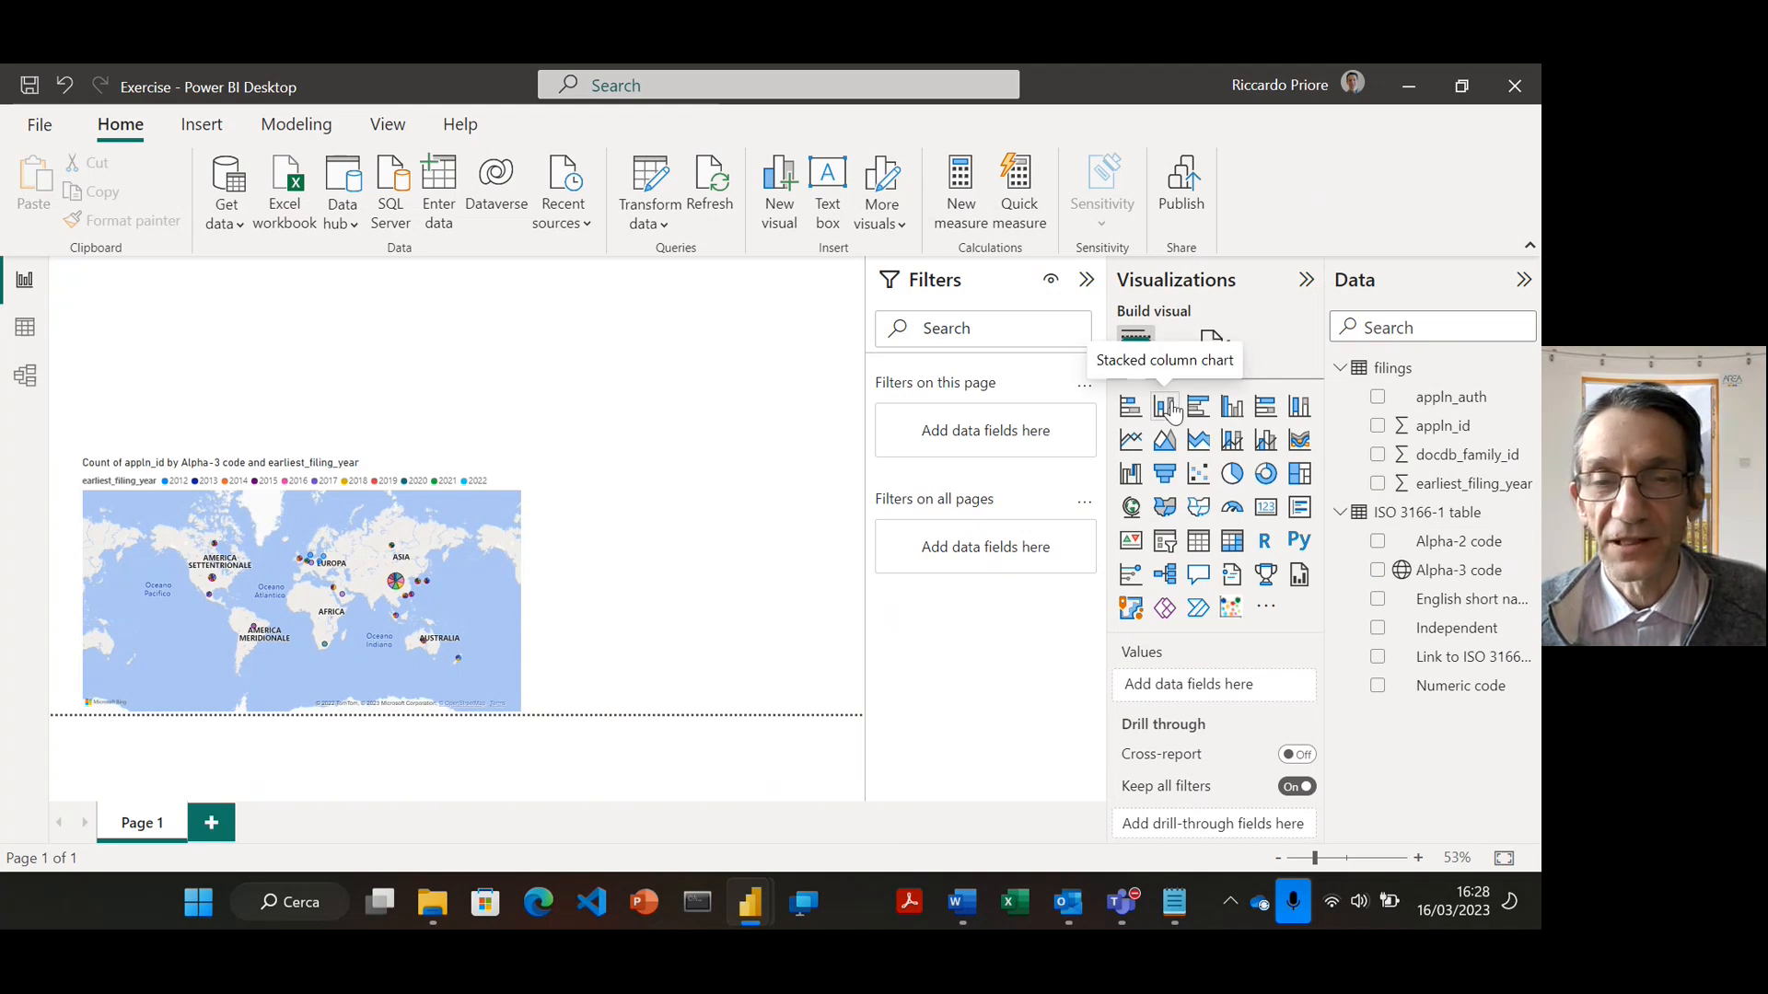
{"action": "left_click", "coordinate": [1166, 406]}
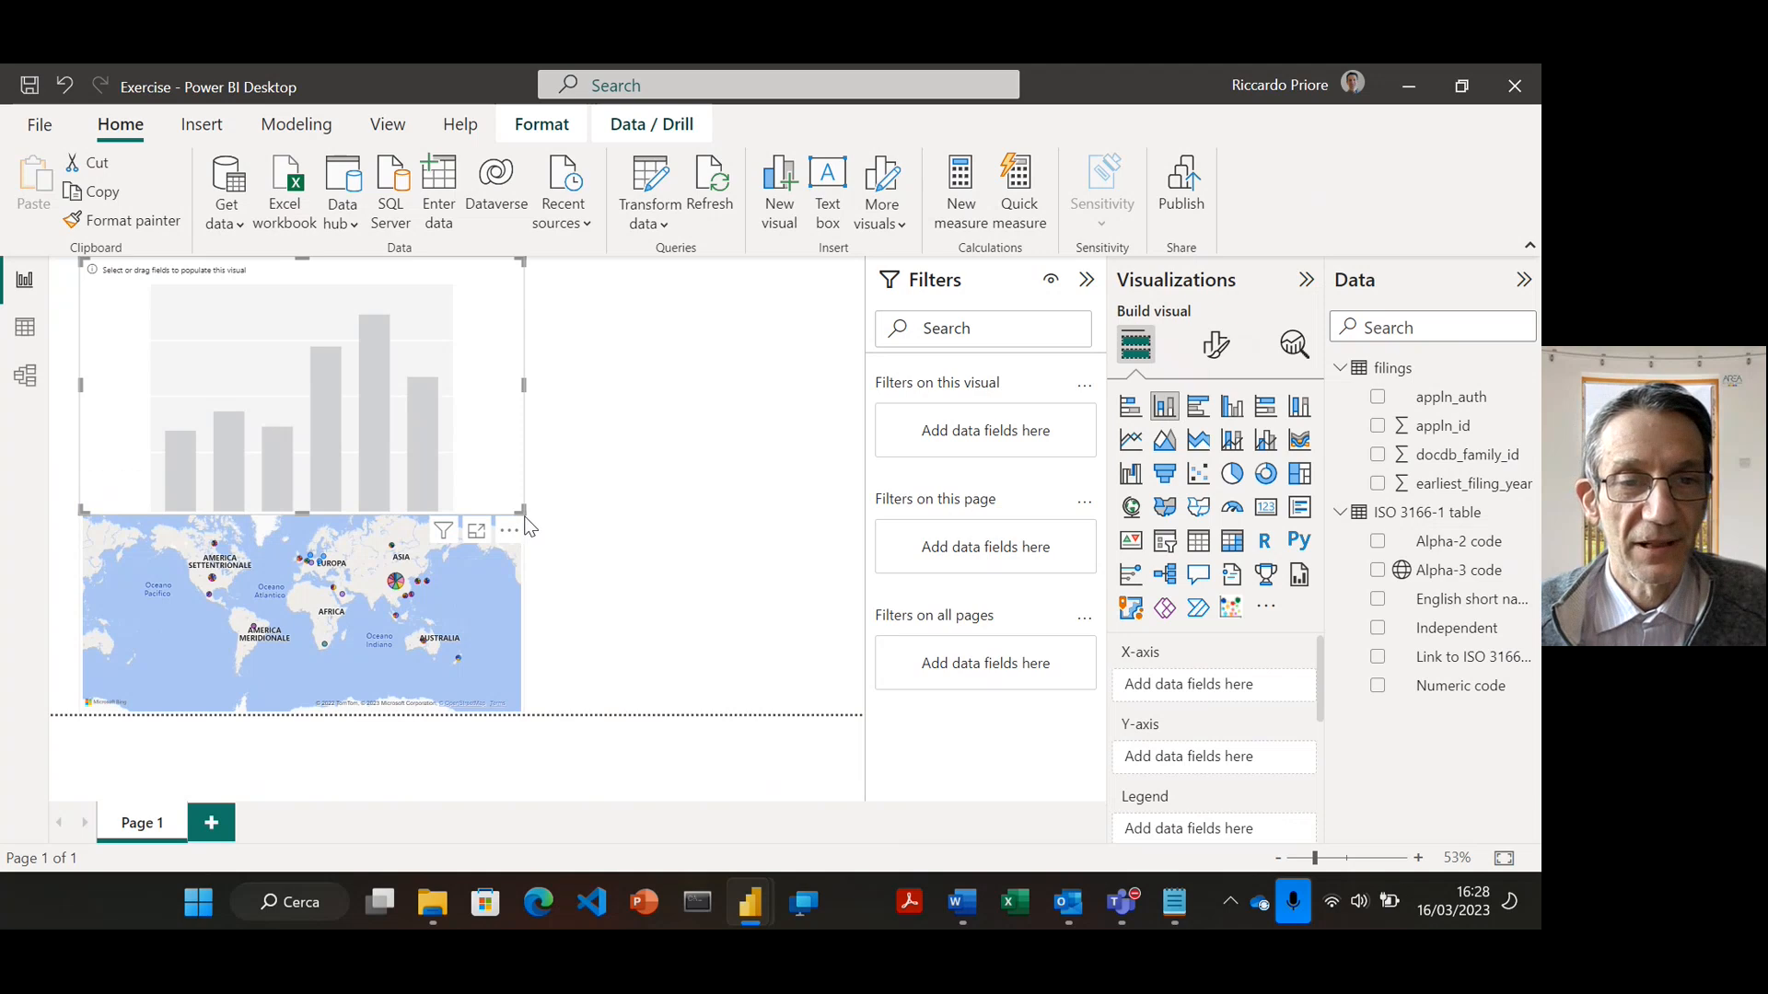
{"action": "mouse_move", "coordinate": [523, 513]}
{"action": "left_mouse_down"}
{"action": "mouse_move", "coordinate": [485, 473]}
{"action": "mouse_move", "coordinate": [523, 489]}
{"action": "left_mouse_up"}
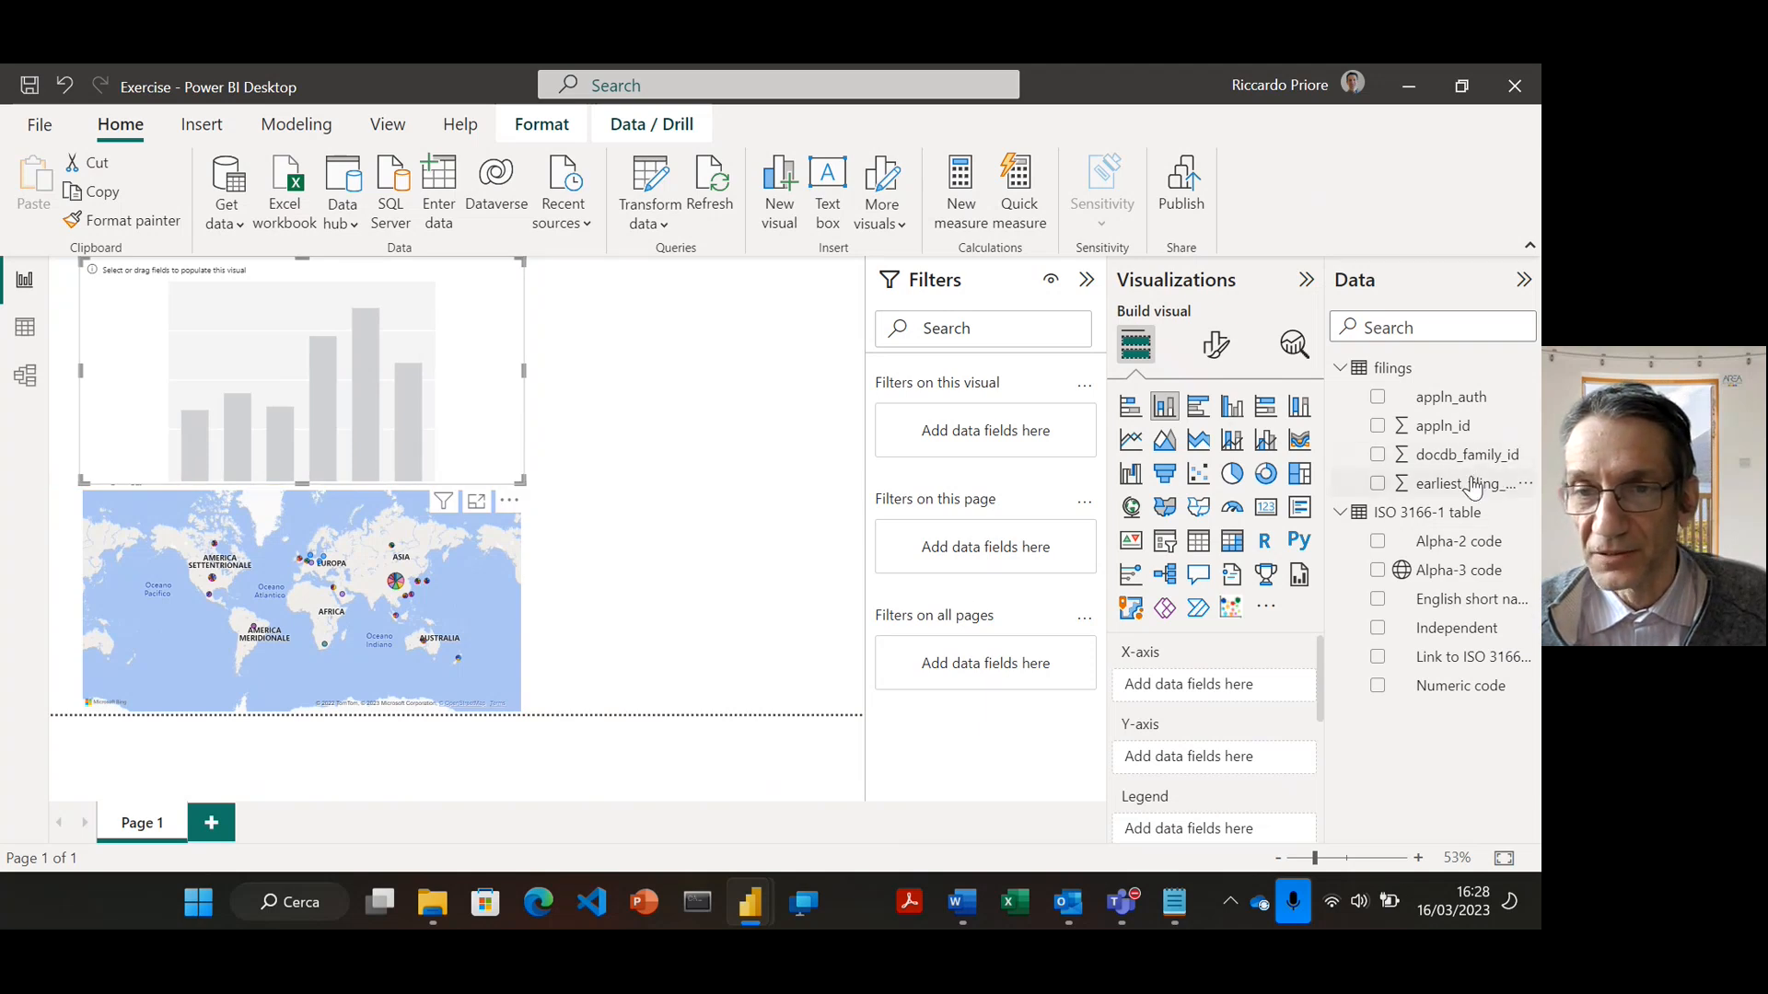
Set the column chart's X-axis to earliest_filing_year and its Y-axis to appln_id from filings, aggregated as Count
{"action": "left_click_drag", "start_coordinate": [1471, 493], "coordinate": [1253, 693]}
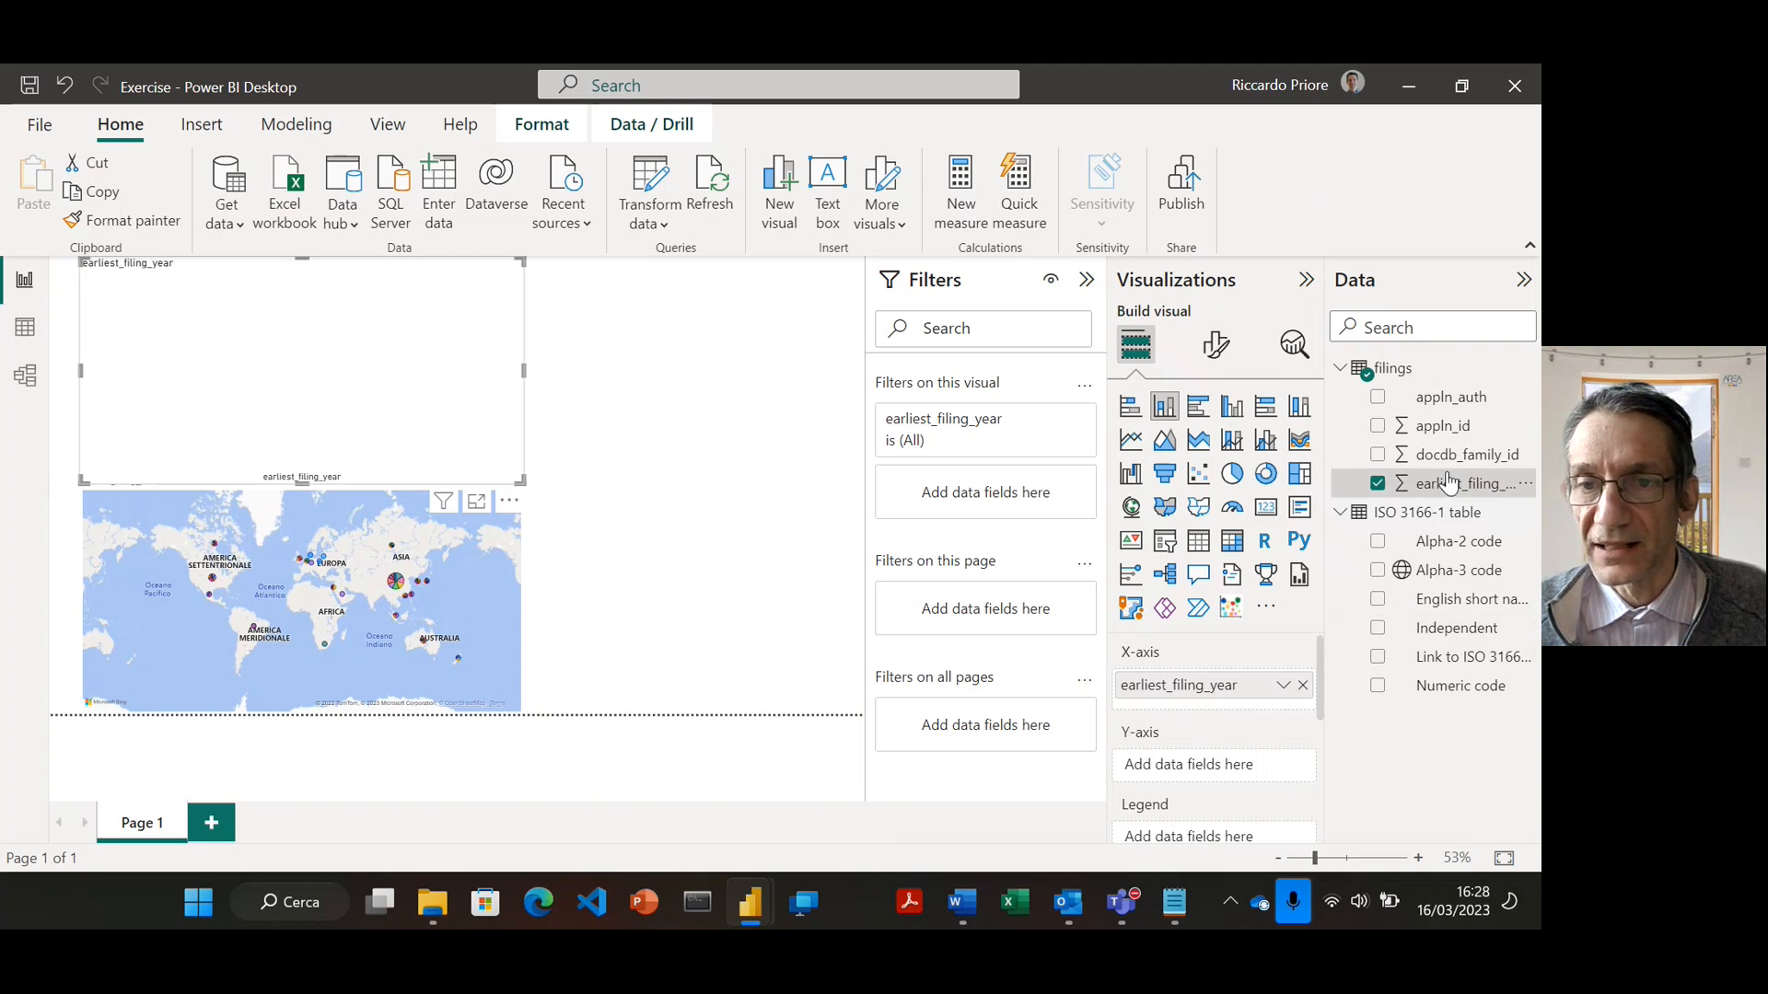
{"action": "left_click_drag", "start_coordinate": [1462, 440], "coordinate": [1250, 775]}
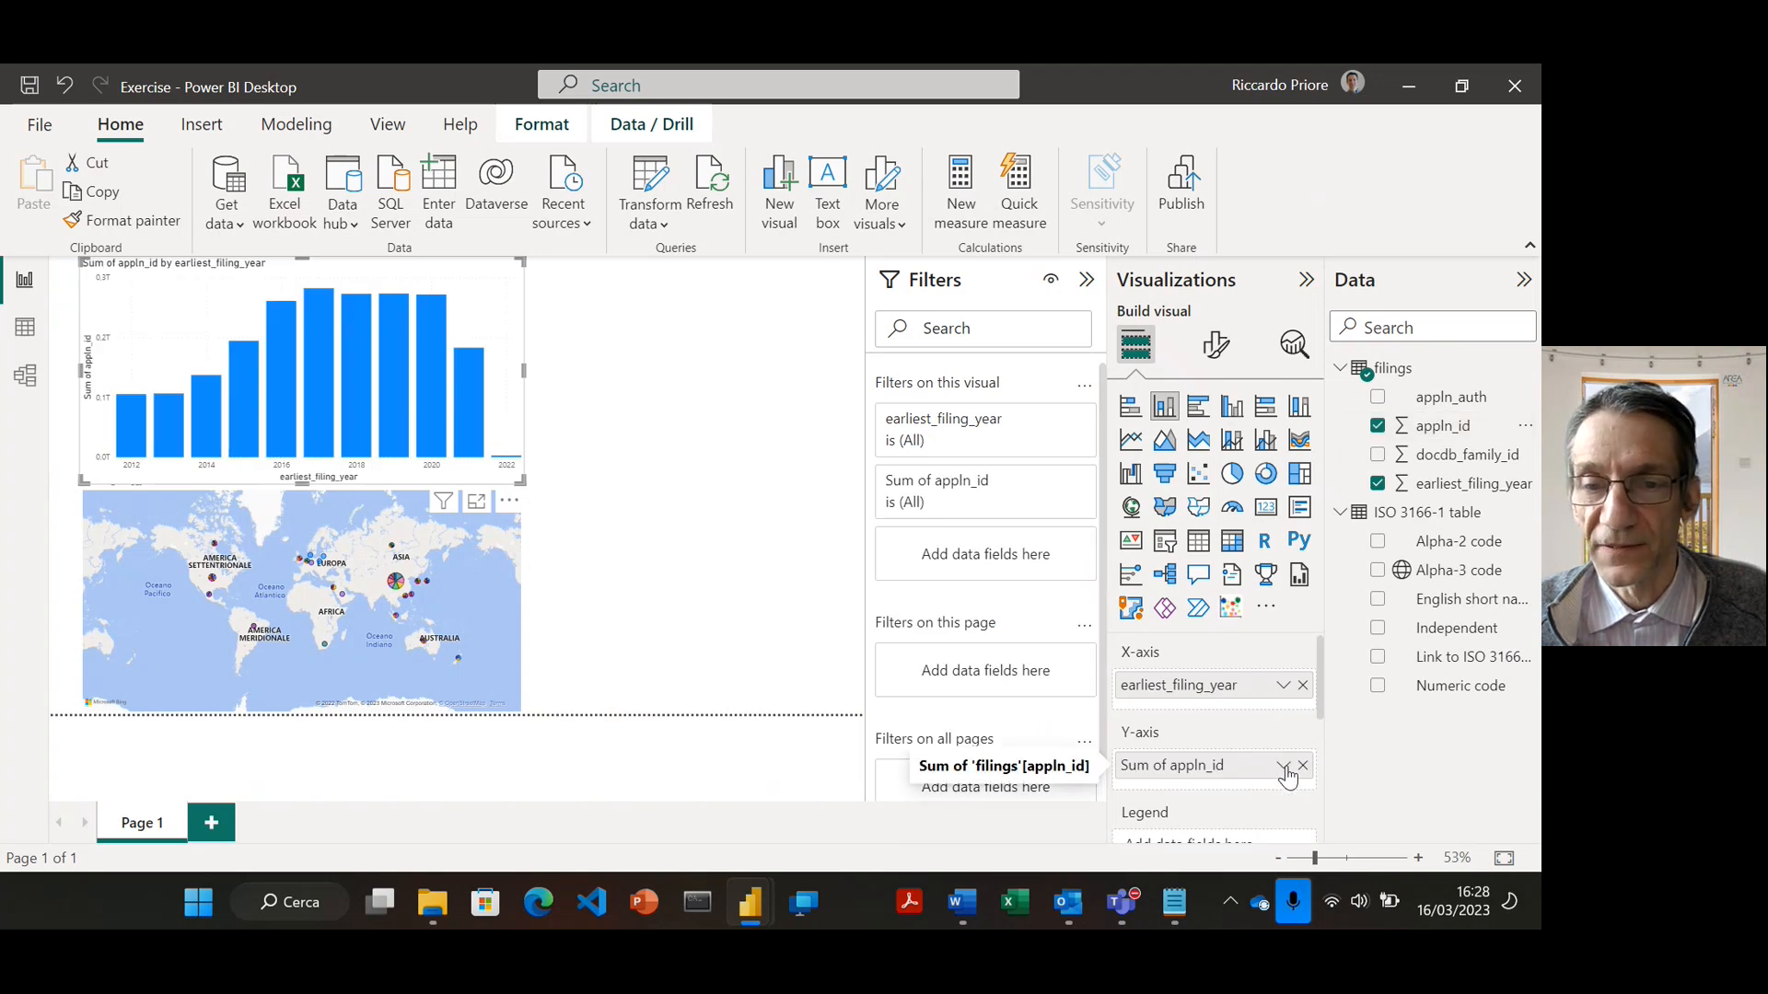
{"action": "left_click", "coordinate": [1282, 766]}
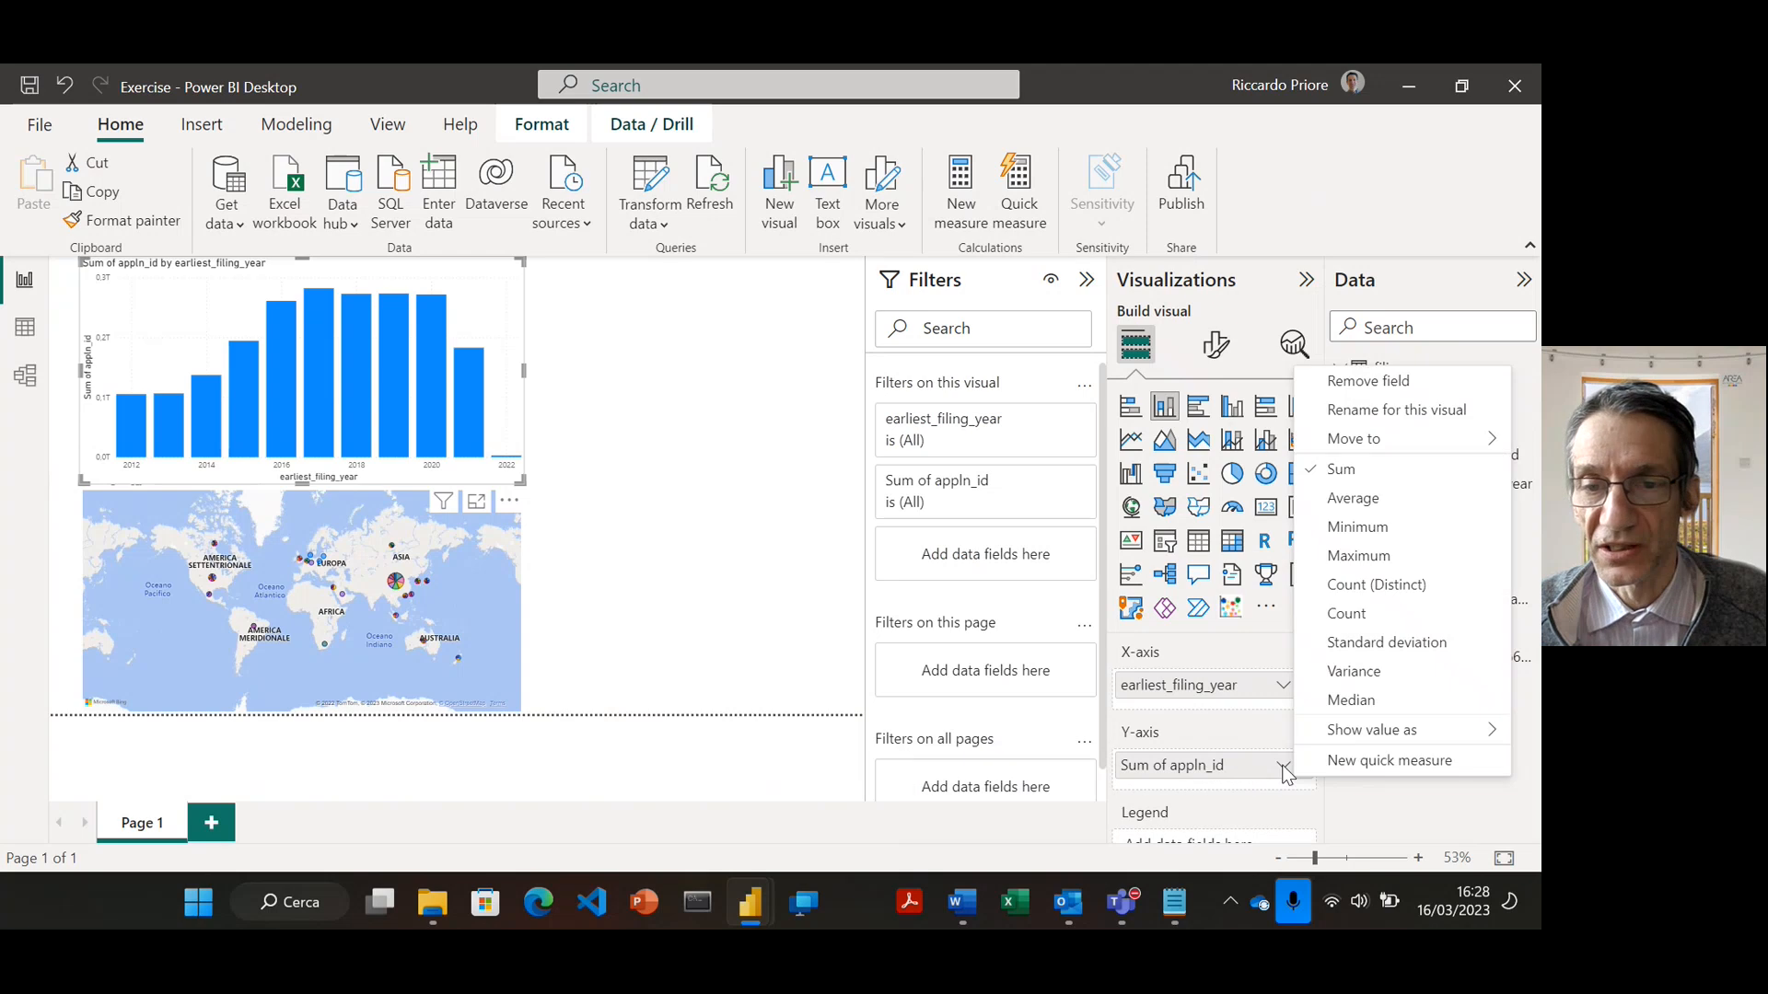
{"action": "left_click", "coordinate": [1385, 603]}
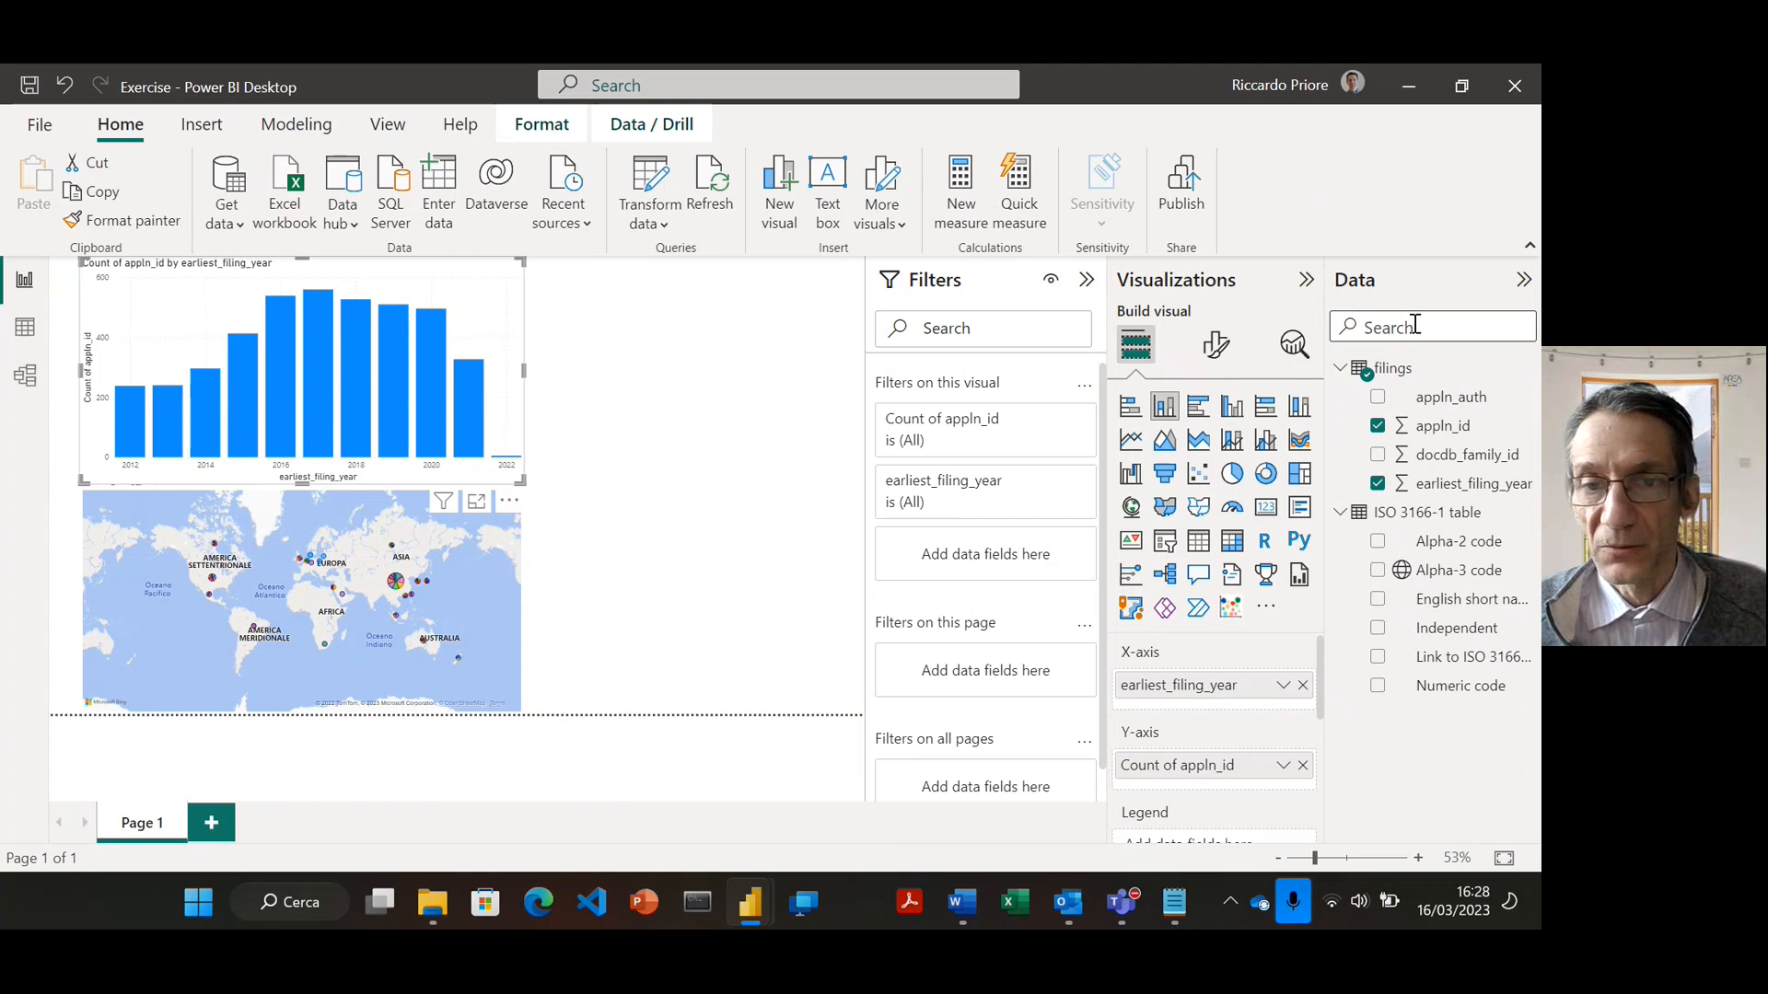
Turn on data labels for the column chart and set their label density to 100%
{"action": "left_click", "coordinate": [1215, 347]}
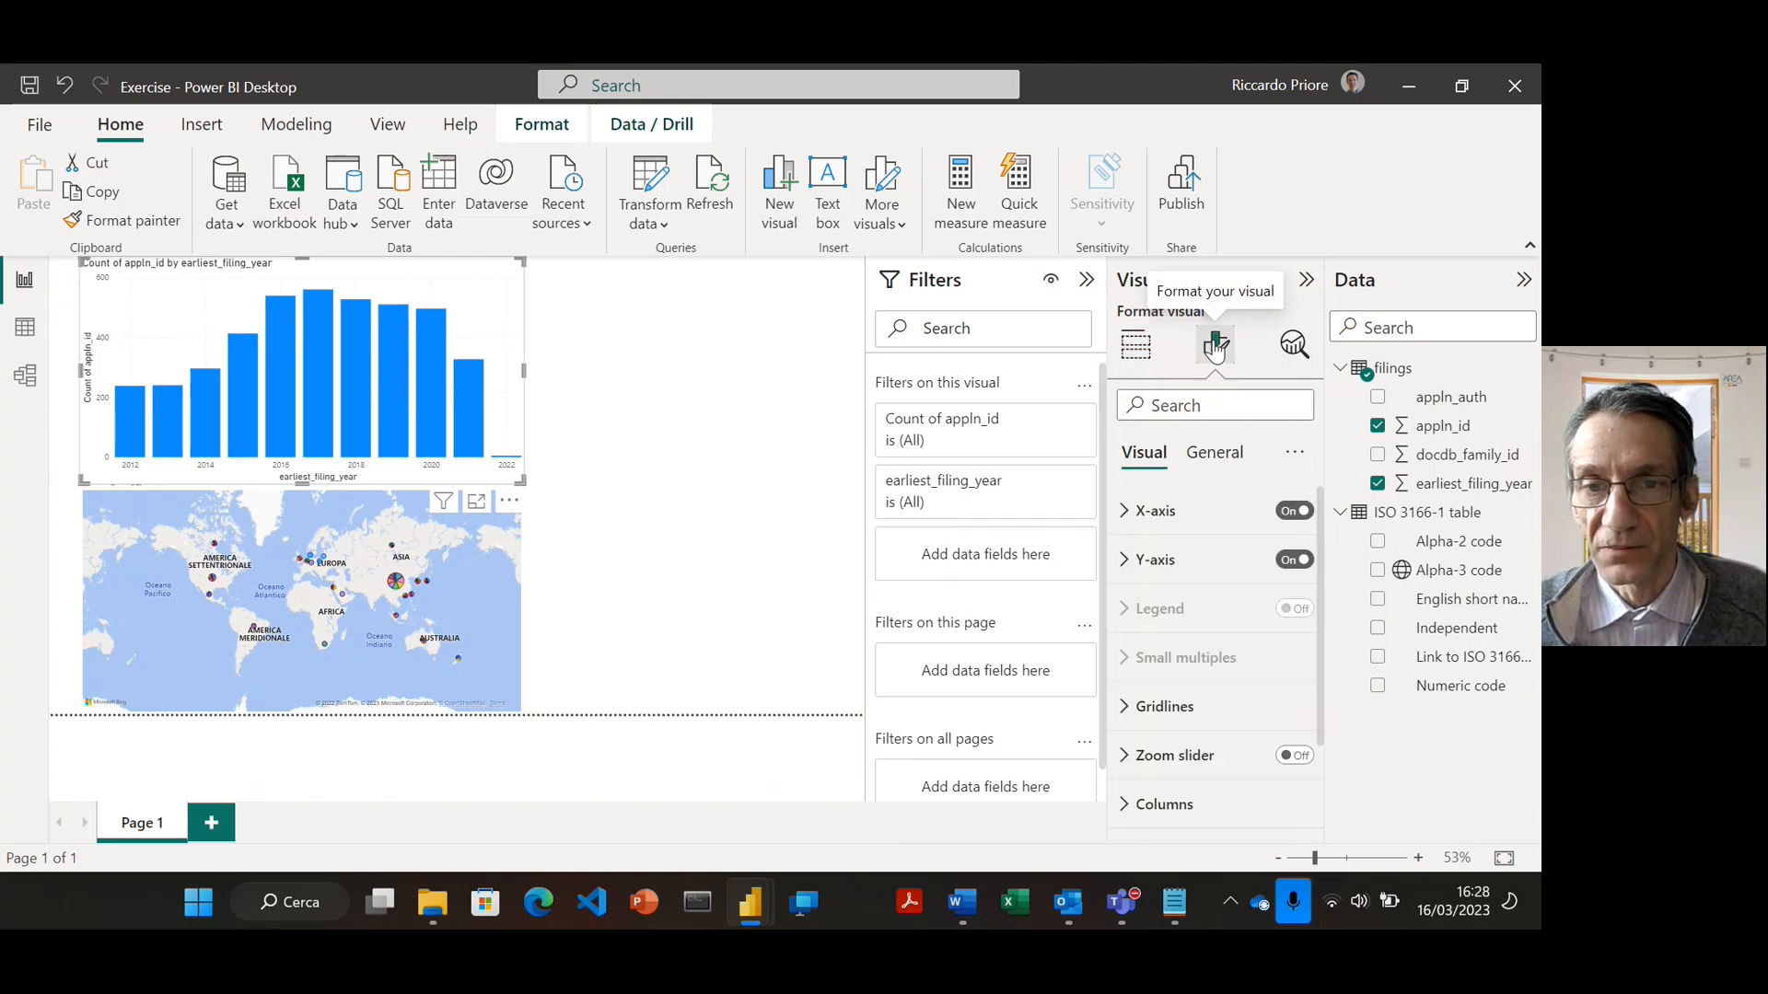
{"action": "left_click", "coordinate": [1215, 452]}
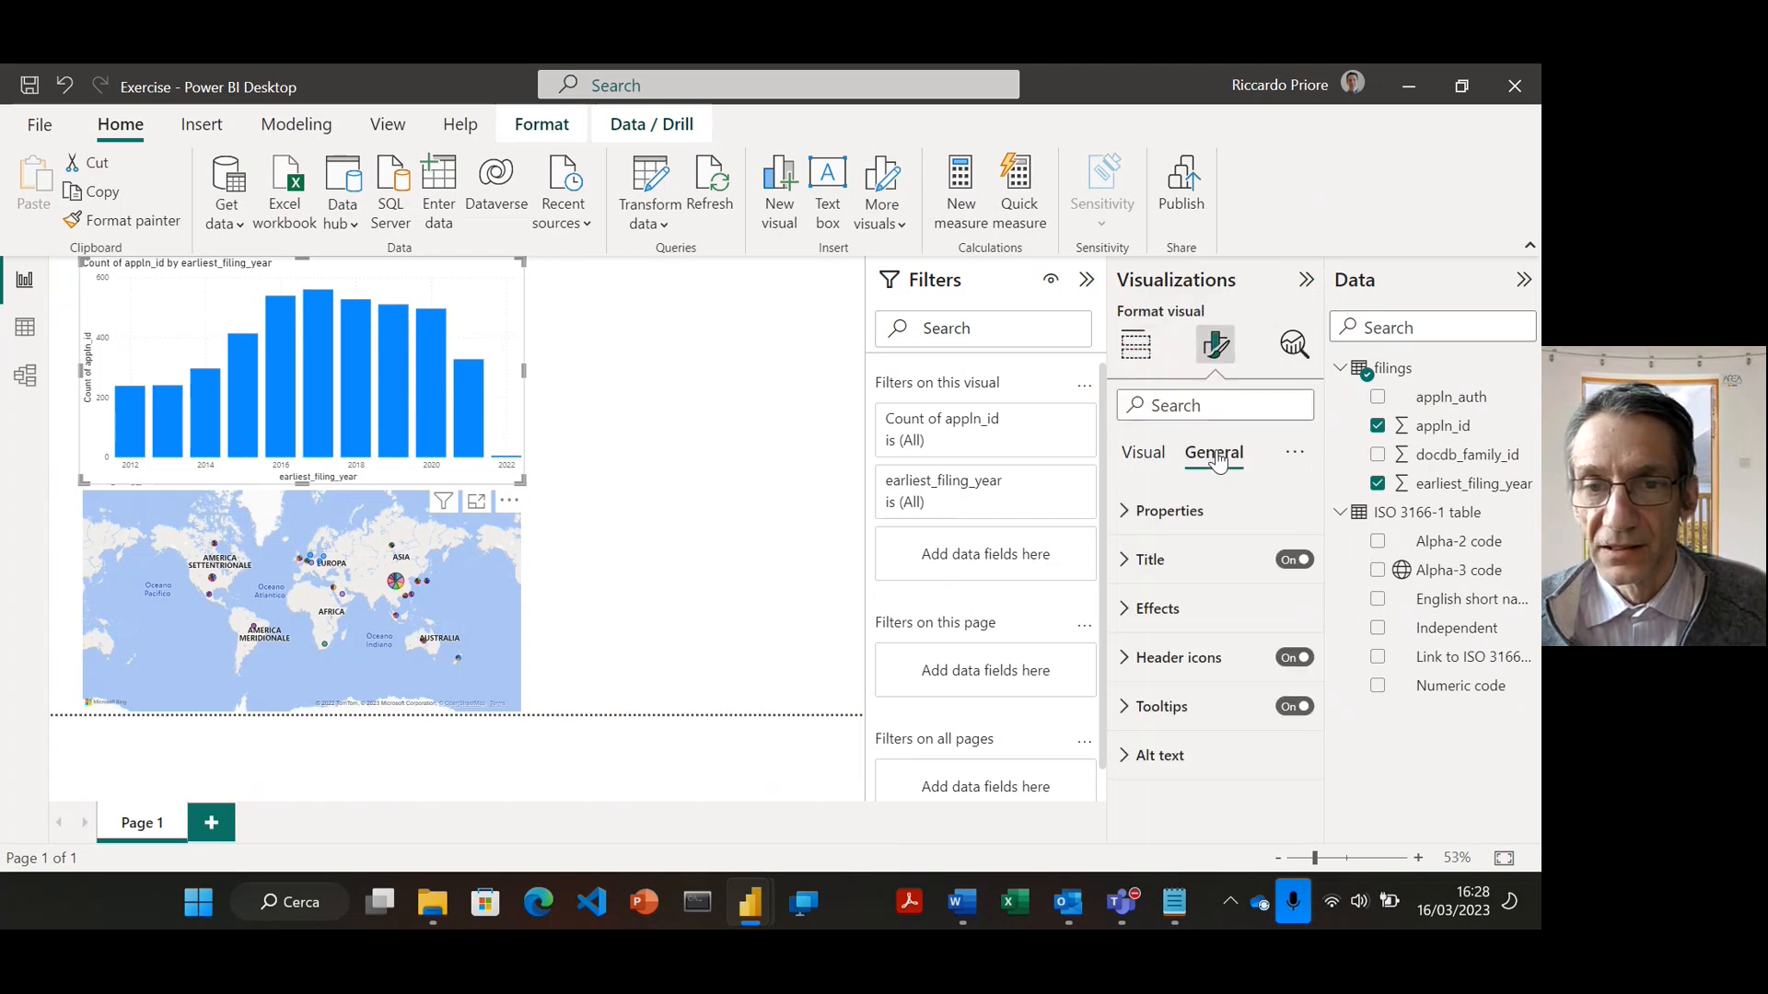
{"action": "left_click", "coordinate": [1155, 455]}
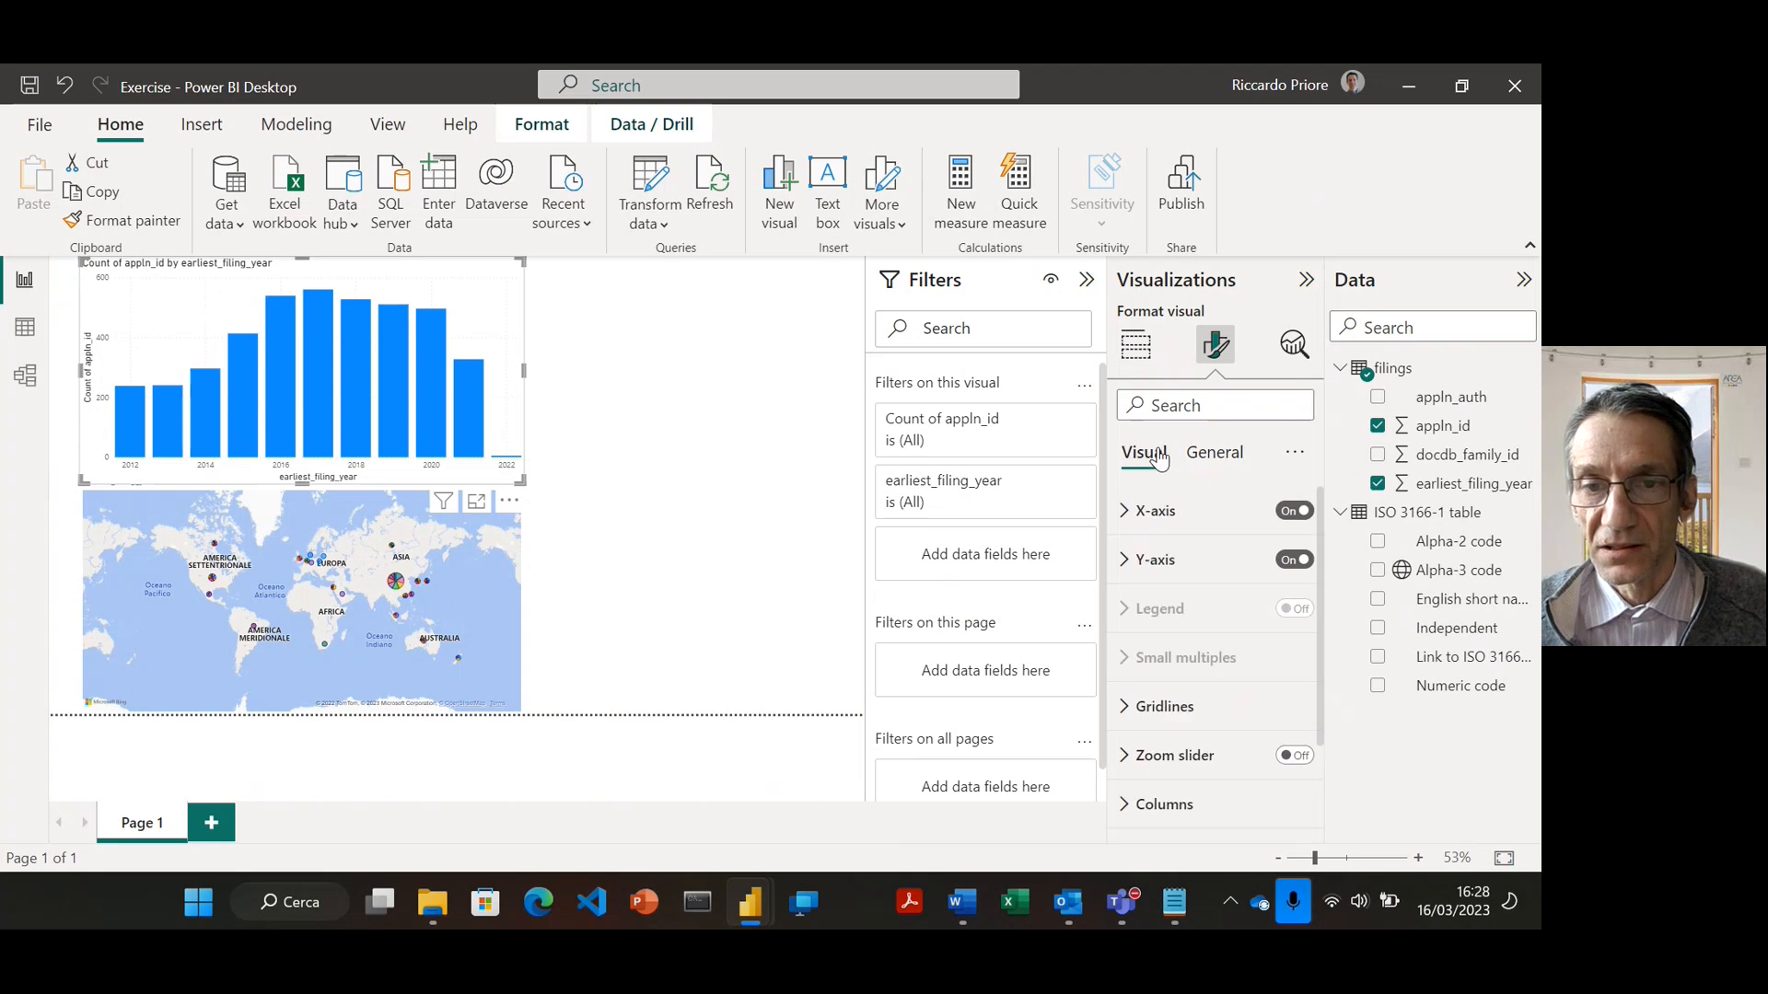
{"action": "scroll", "coordinate": [1146, 697], "scroll_direction": "down", "scroll_amount": 2}
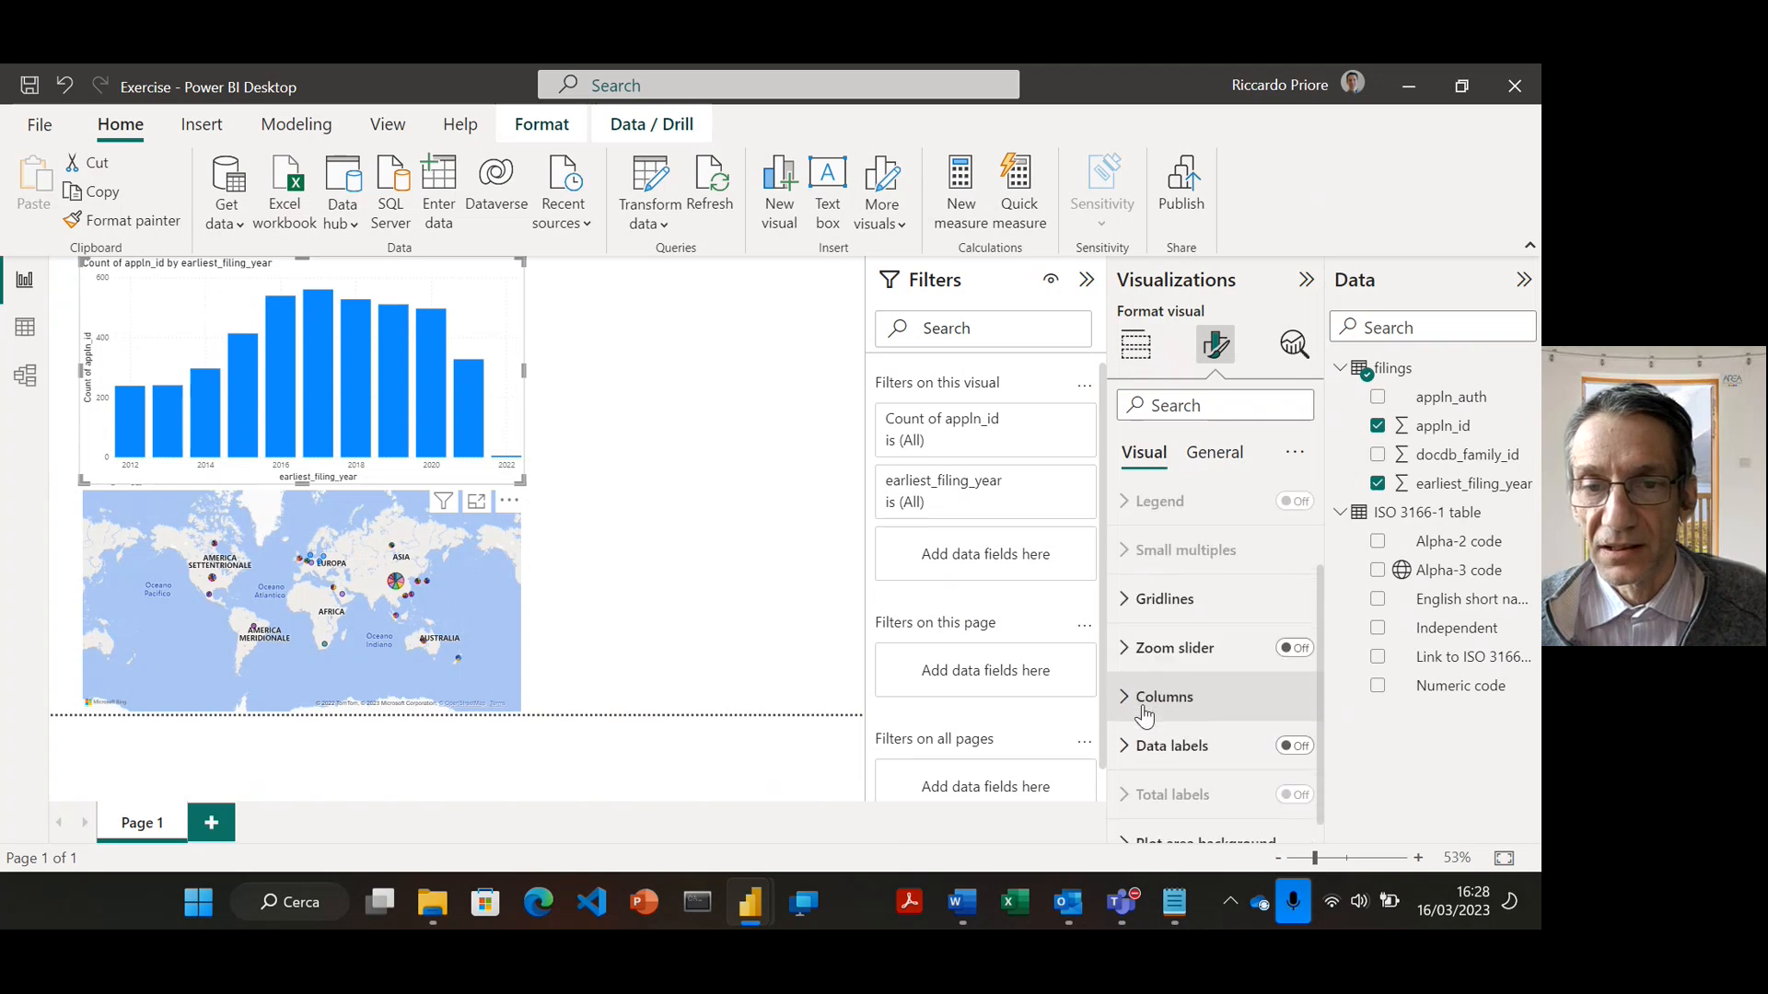
{"action": "left_click", "coordinate": [1225, 746]}
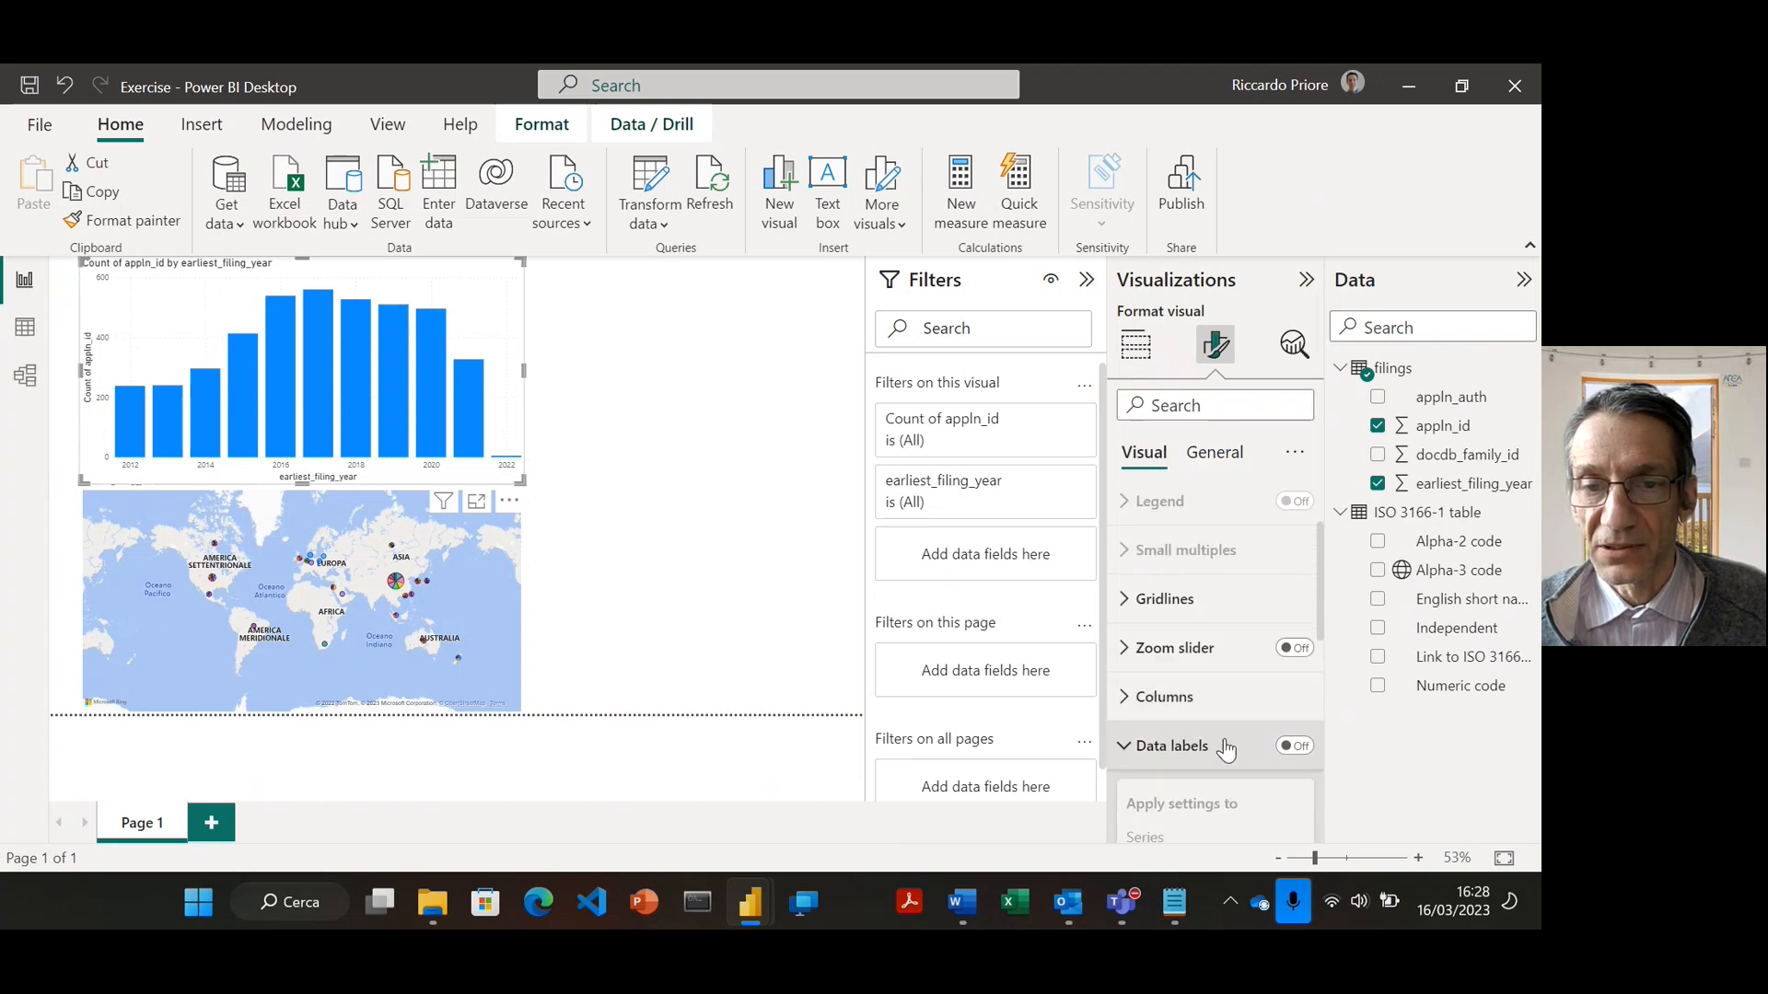
{"action": "left_click", "coordinate": [1292, 746]}
{"action": "scroll", "coordinate": [1278, 700], "scroll_direction": "down", "scroll_amount": 1}
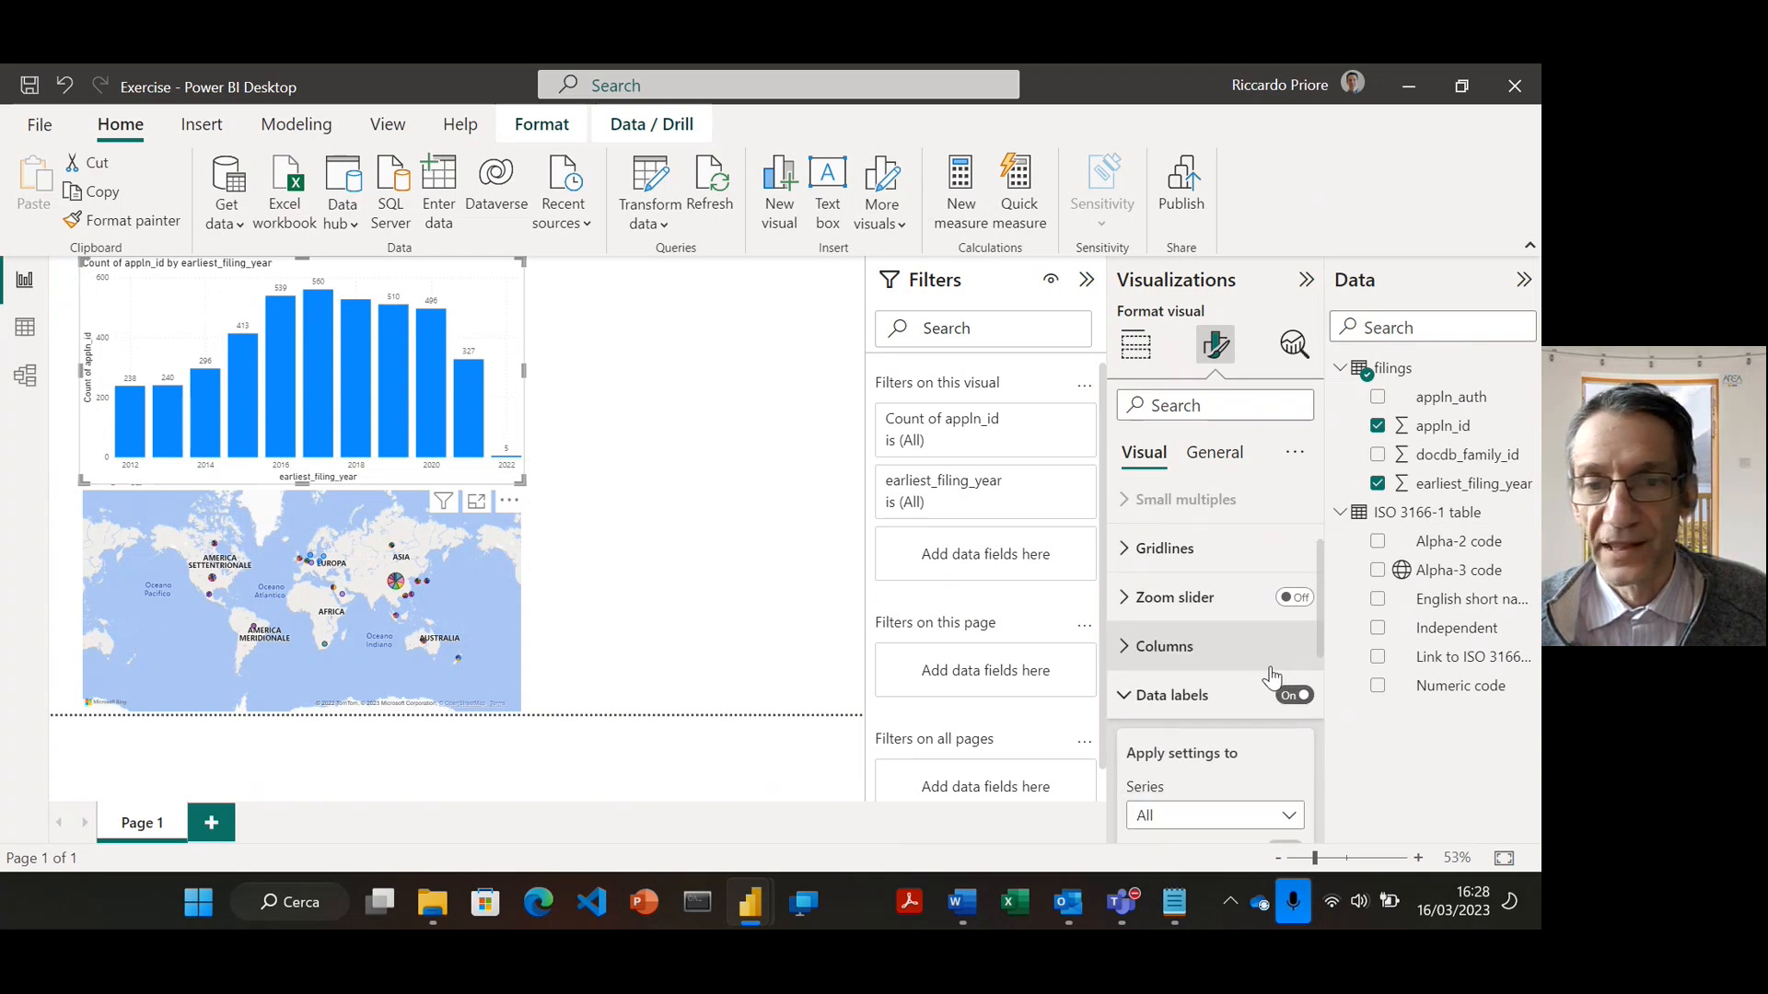
{"action": "scroll", "coordinate": [1266, 677], "scroll_direction": "down", "scroll_amount": 5}
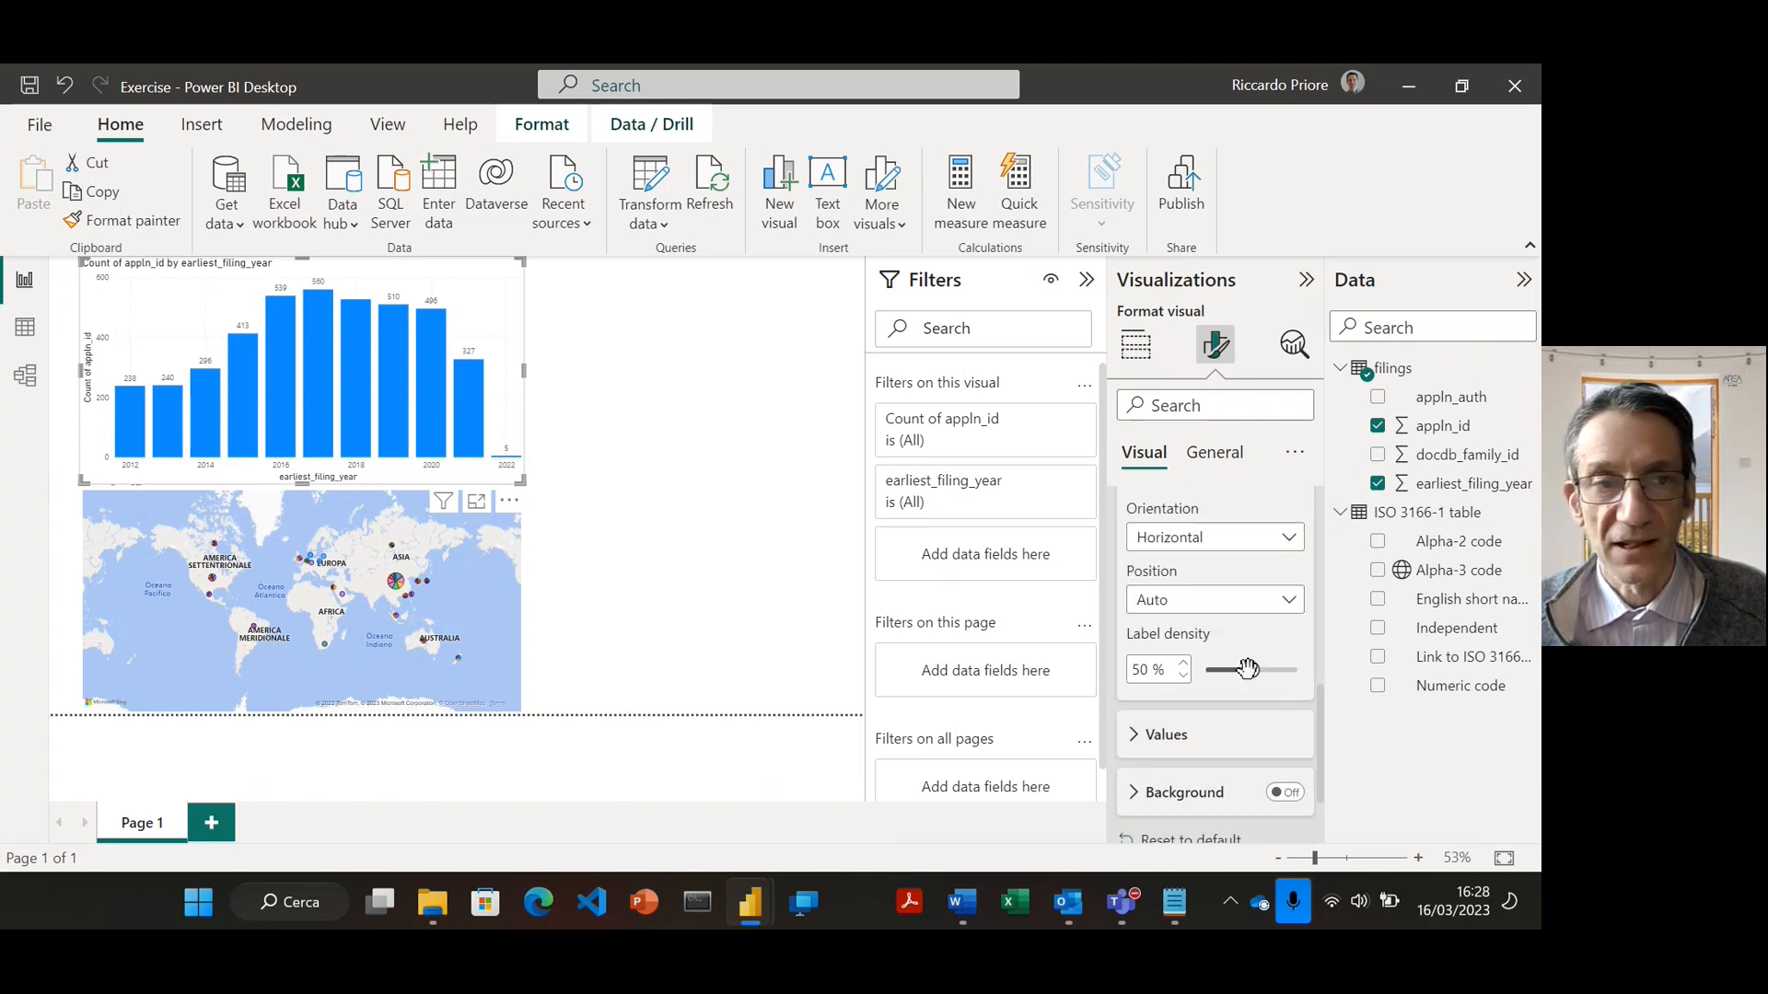
{"action": "left_click_drag", "start_coordinate": [1247, 669], "coordinate": [1297, 677]}
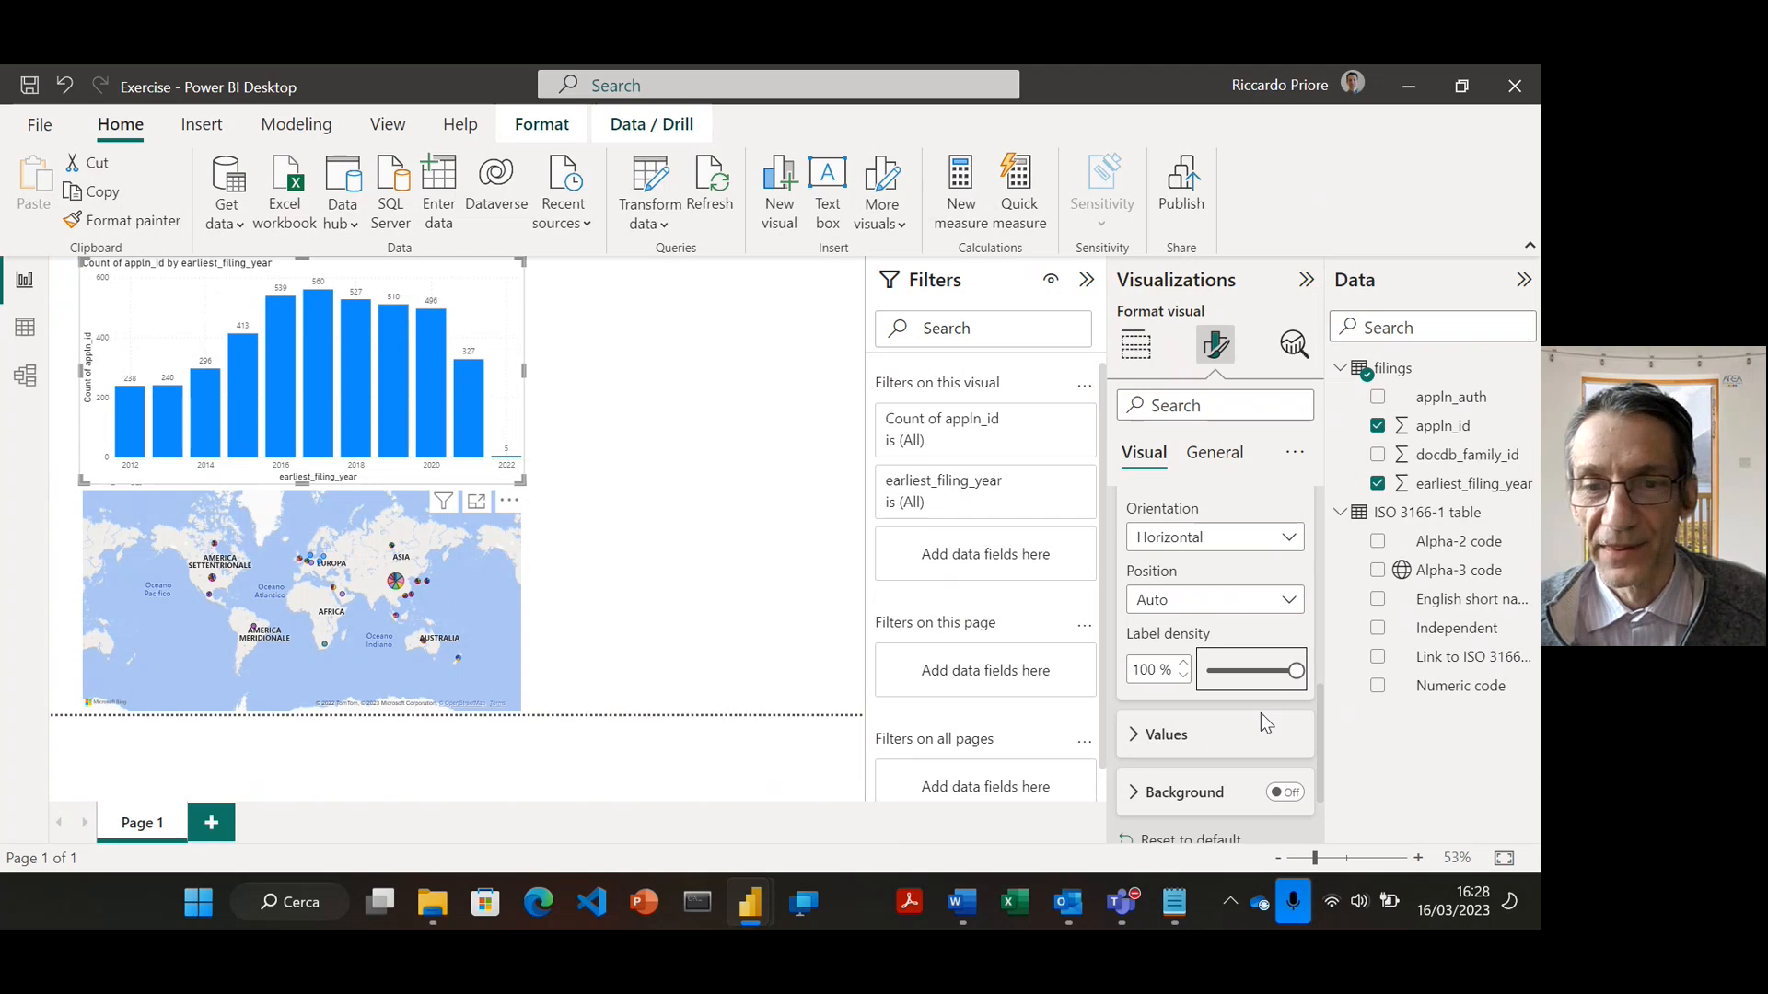
Format the column chart's data label values in bright green (#04EC0C), bold, with font size 11
{"action": "scroll", "coordinate": [1140, 734], "scroll_direction": "down", "scroll_amount": 1}
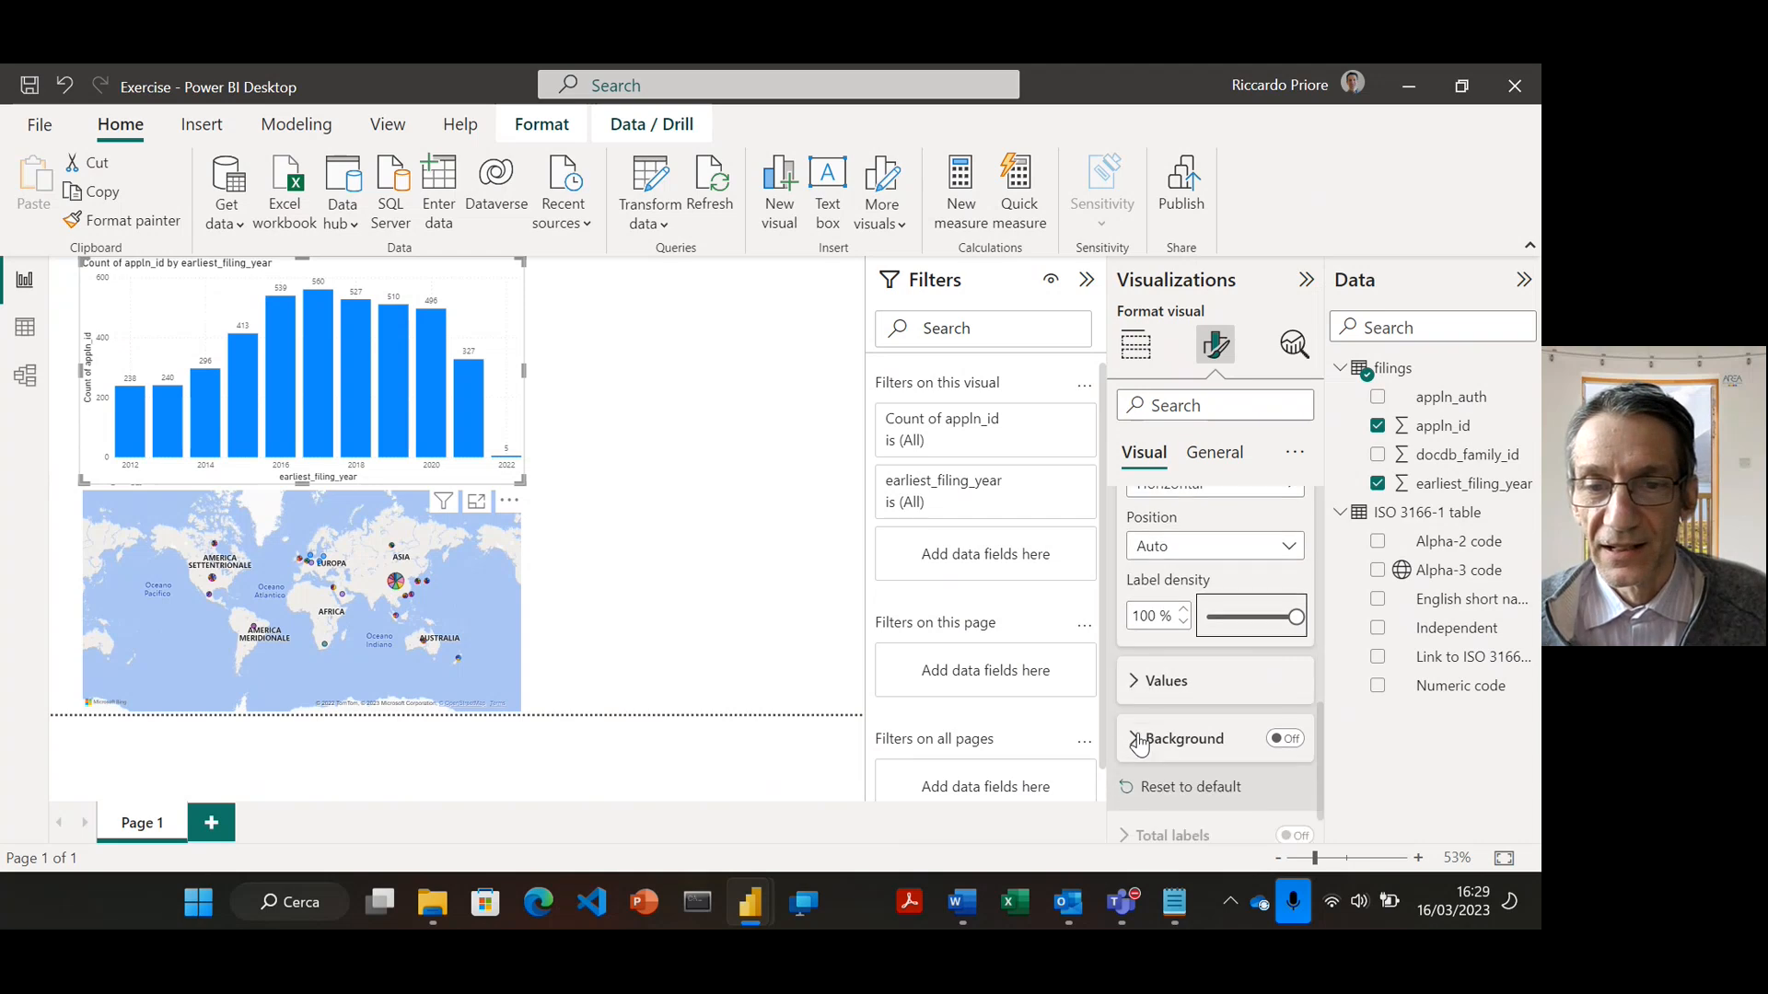
{"action": "left_click", "coordinate": [1150, 682]}
{"action": "scroll", "coordinate": [1158, 692], "scroll_direction": "down", "scroll_amount": 1}
{"action": "scroll", "coordinate": [1162, 697], "scroll_direction": "down", "scroll_amount": 2}
{"action": "left_click", "coordinate": [1177, 685]}
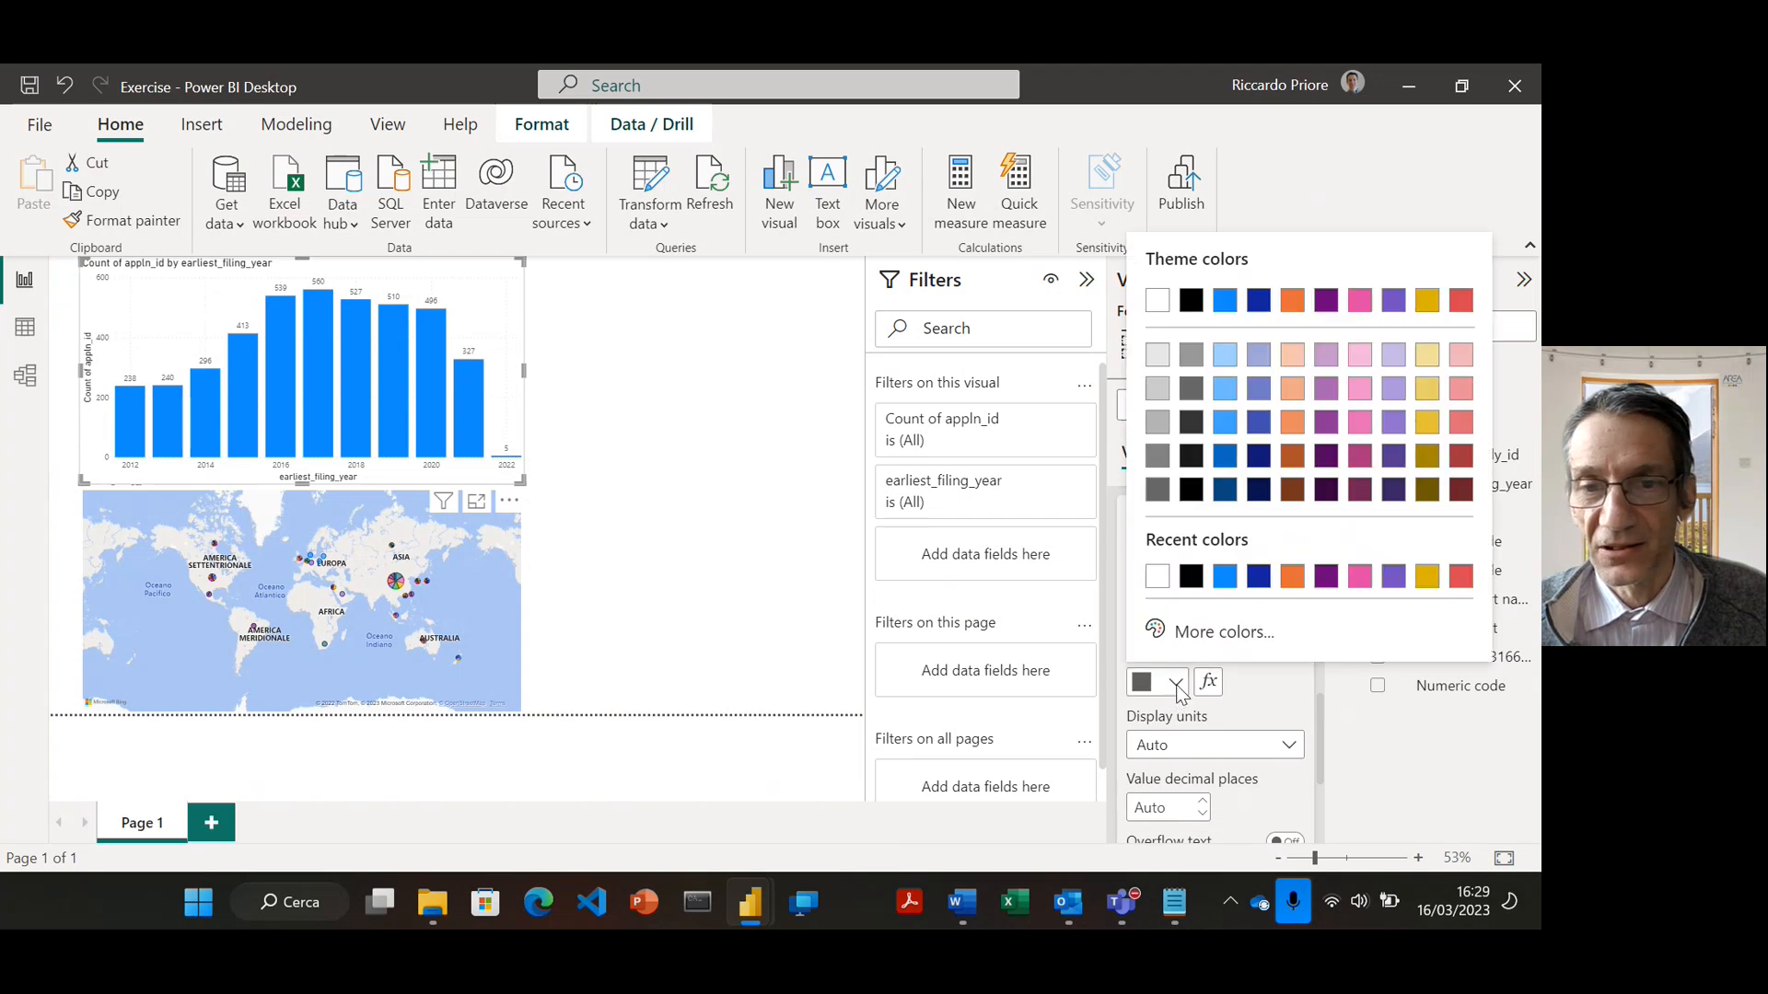
{"action": "left_click", "coordinate": [1187, 634]}
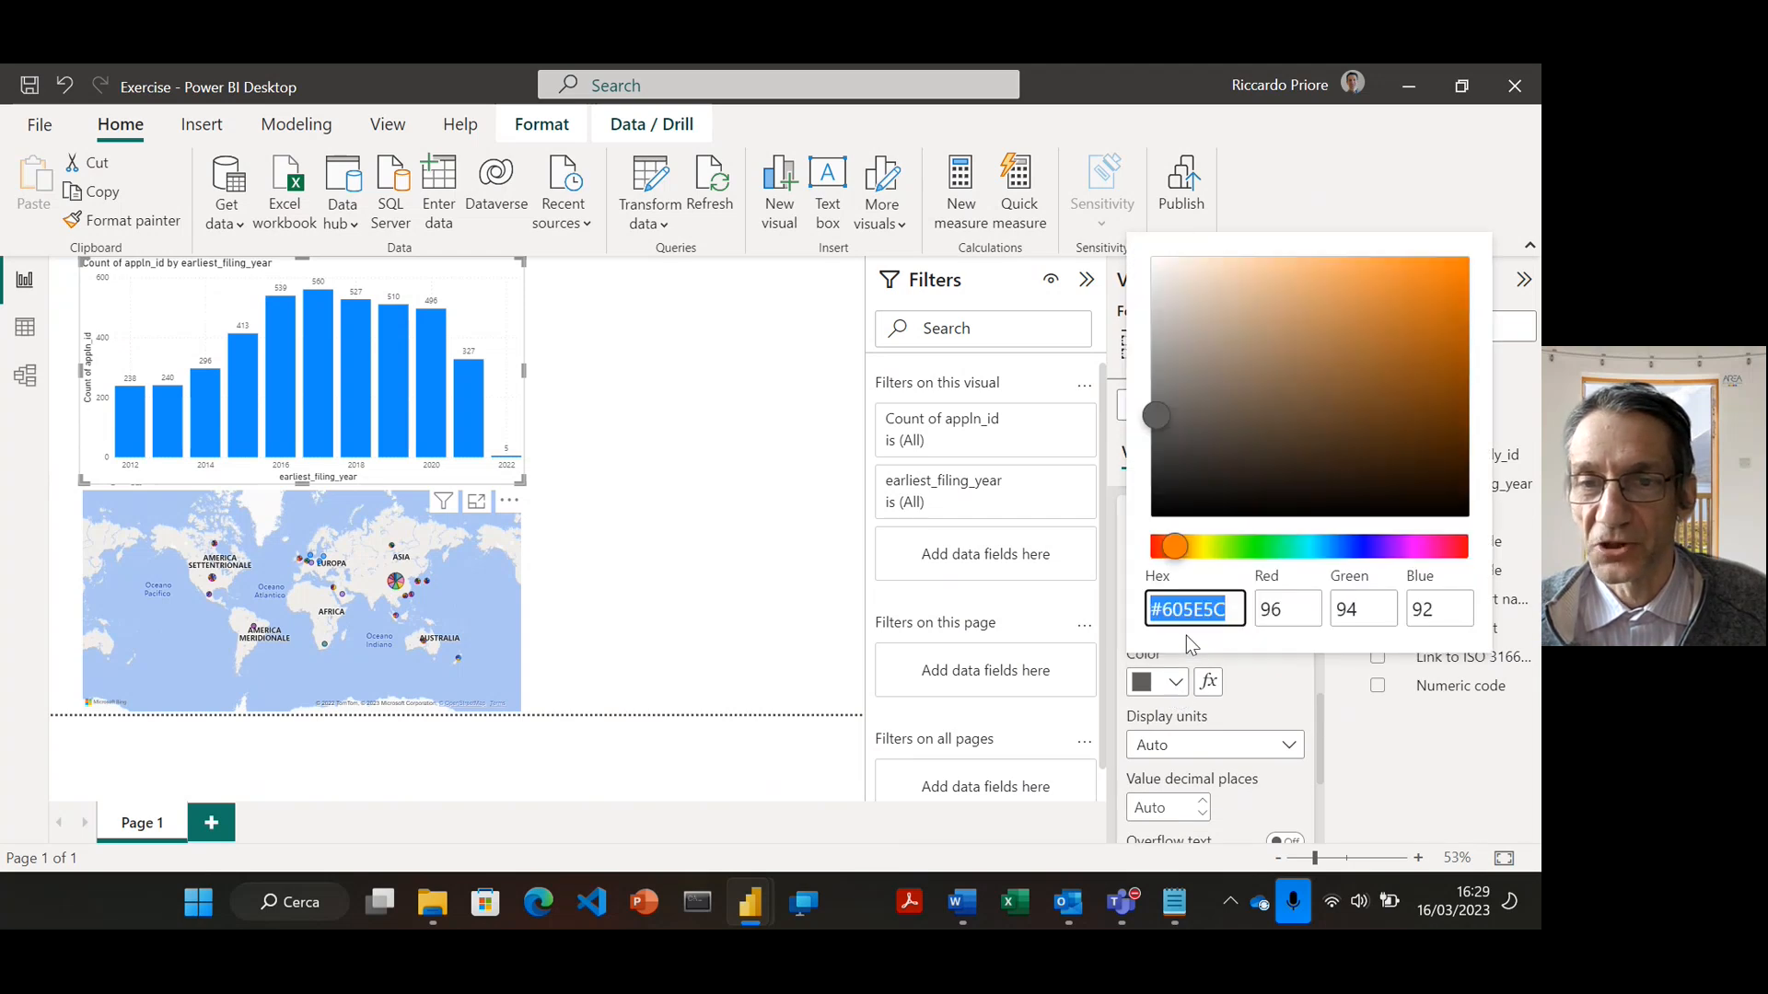
{"action": "left_click_drag", "start_coordinate": [1176, 548], "coordinate": [1261, 557]}
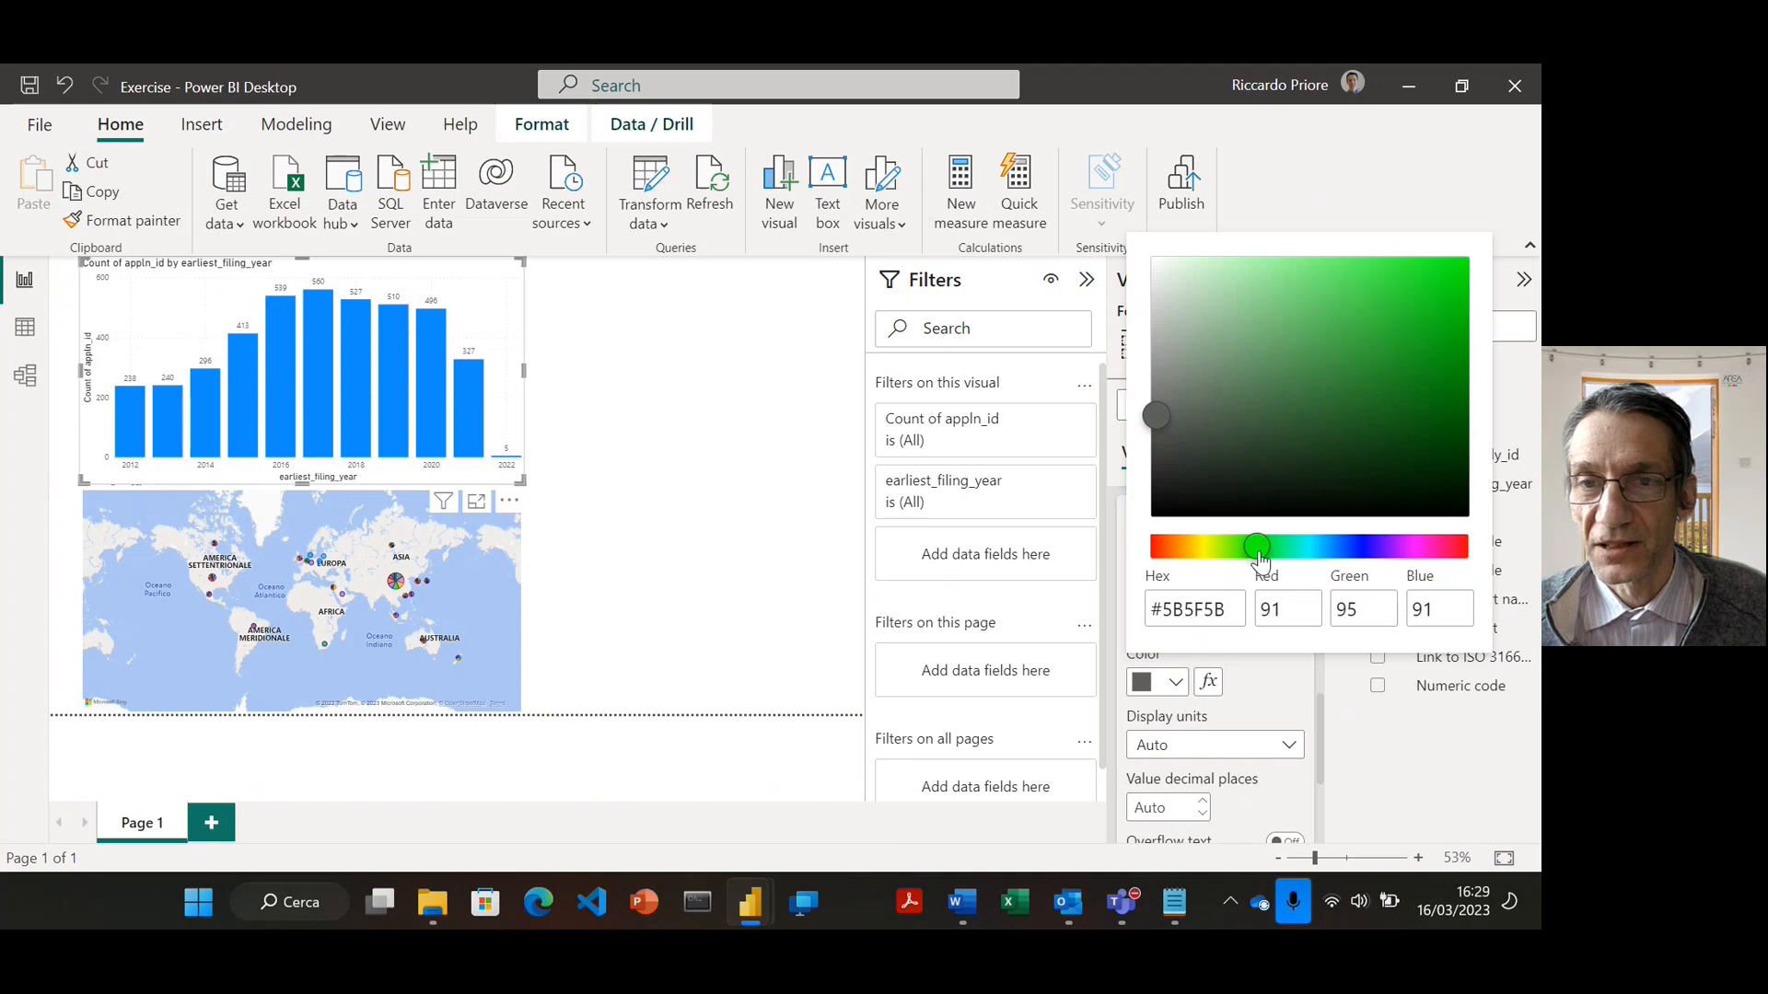
{"action": "mouse_move", "coordinate": [1157, 419]}
{"action": "left_mouse_down"}
{"action": "mouse_move", "coordinate": [1425, 278]}
{"action": "mouse_move", "coordinate": [1460, 279]}
{"action": "left_mouse_up"}
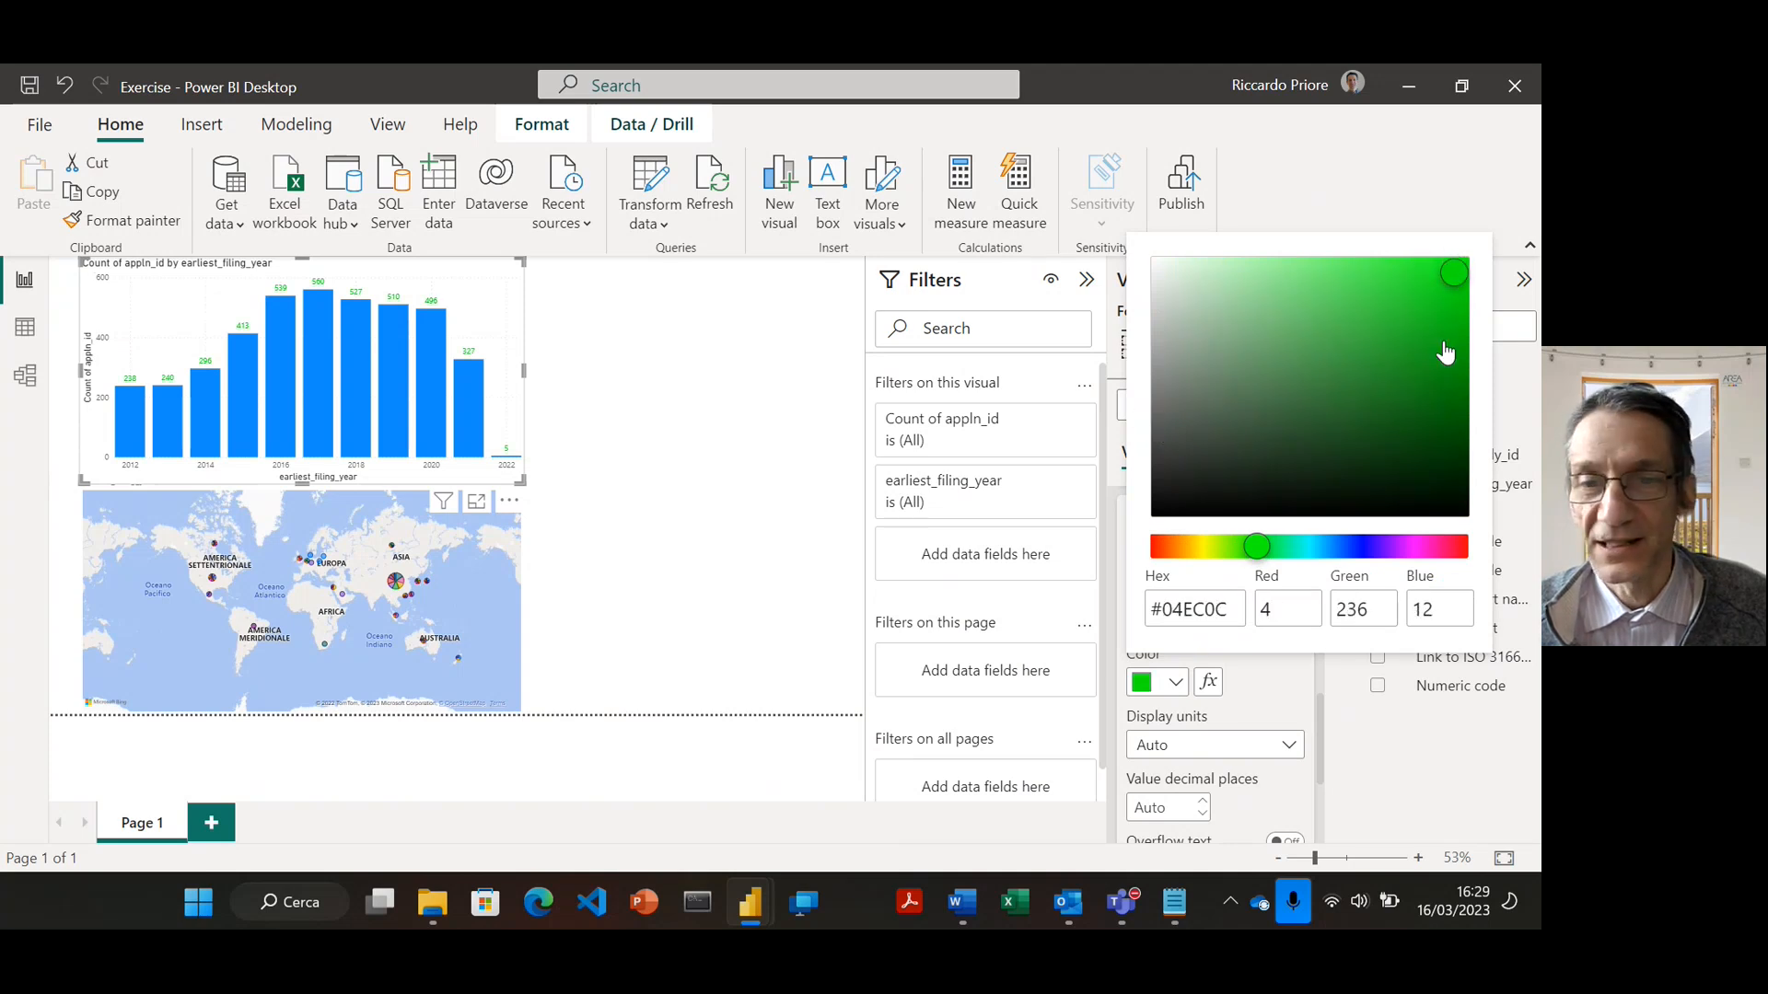
{"action": "left_click", "coordinate": [1246, 716]}
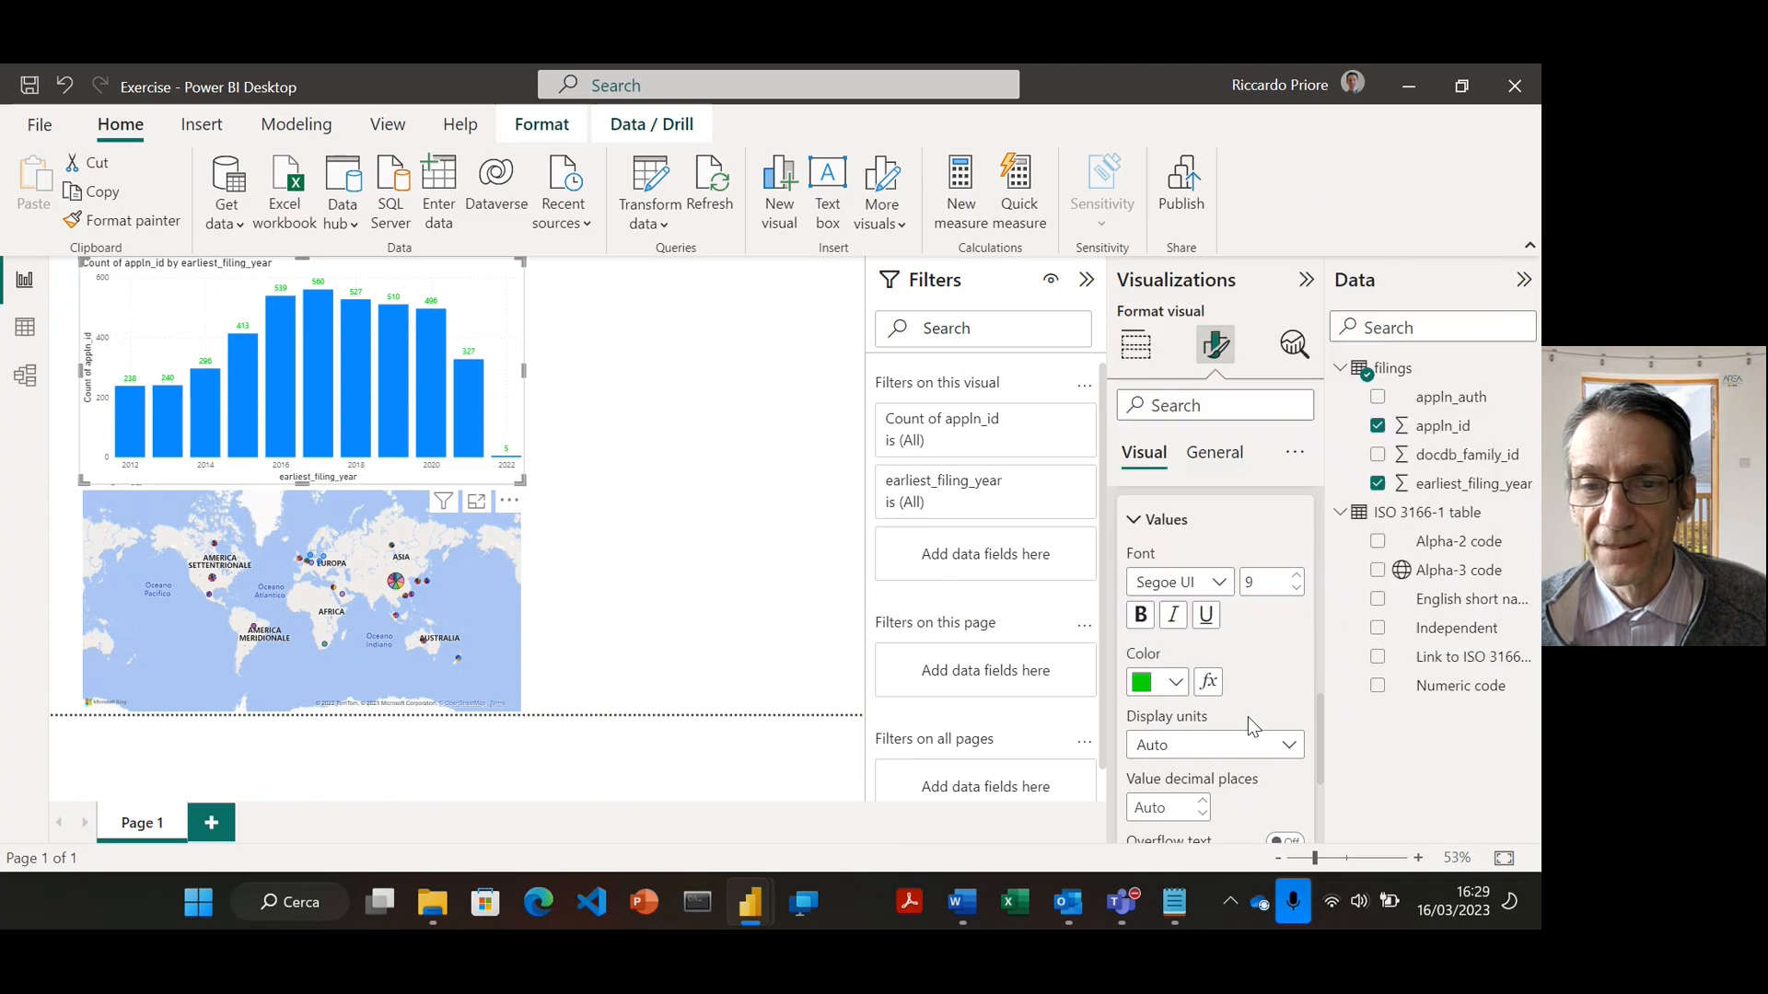
{"action": "left_click", "coordinate": [1142, 615]}
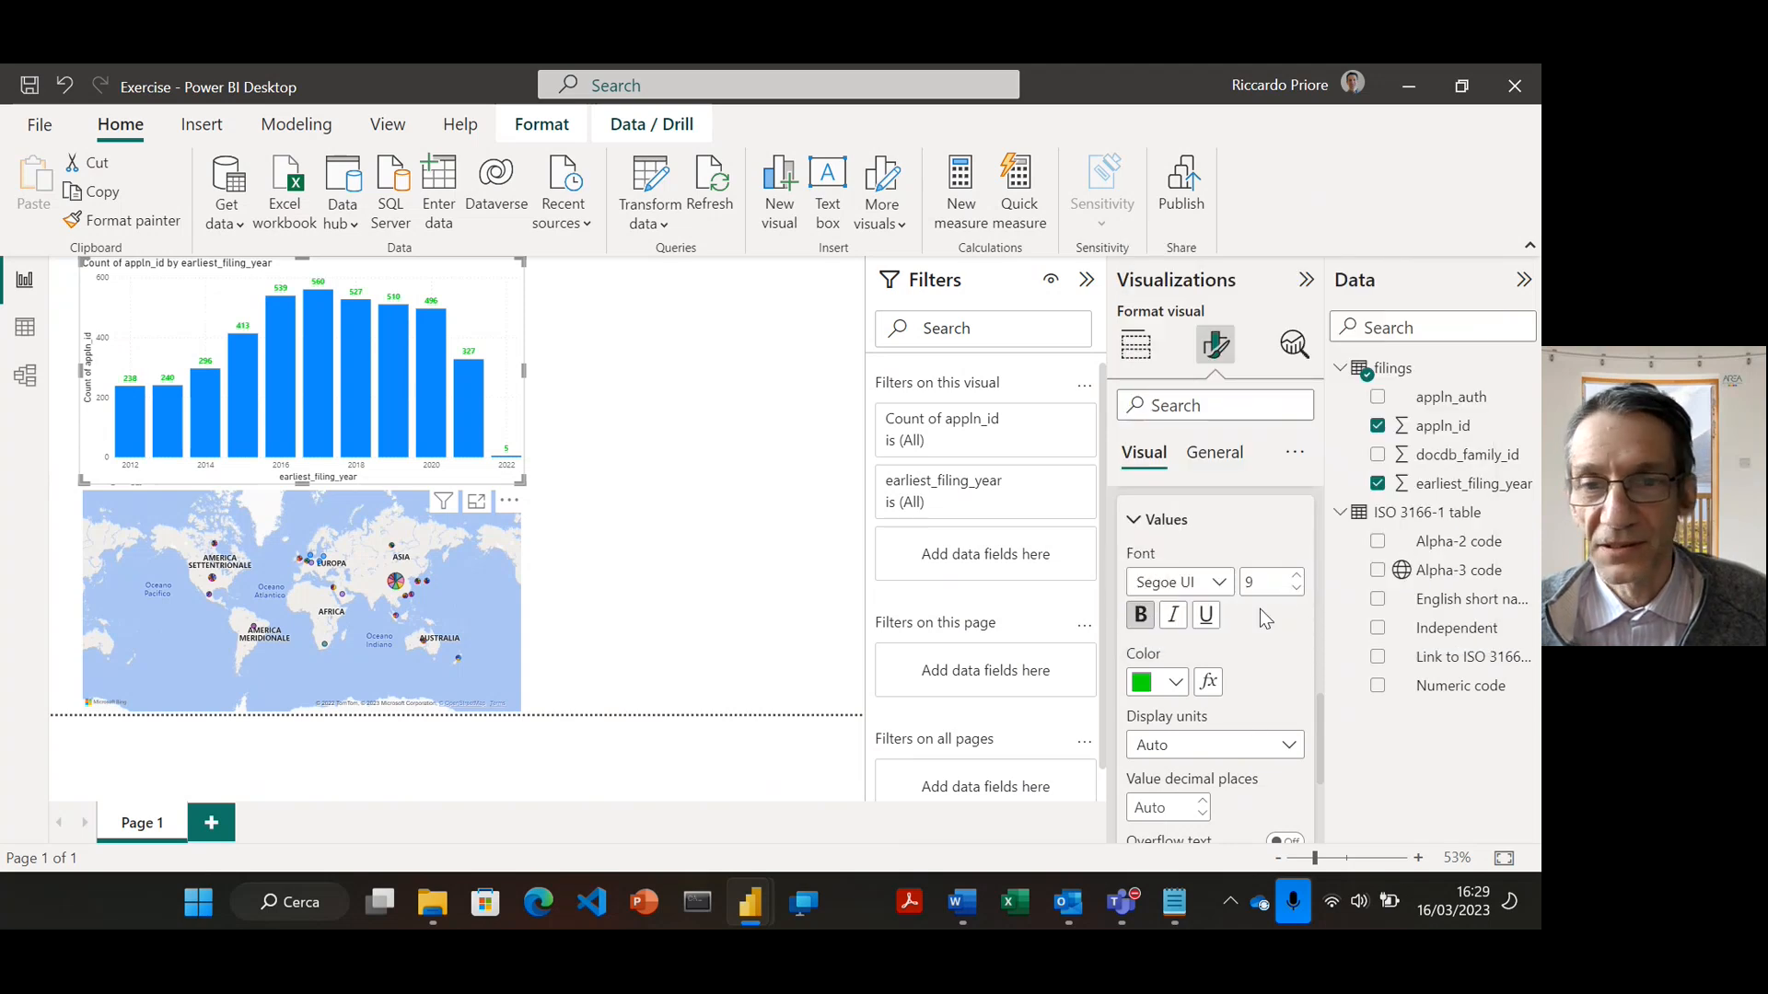
{"action": "left_click", "coordinate": [1296, 586]}
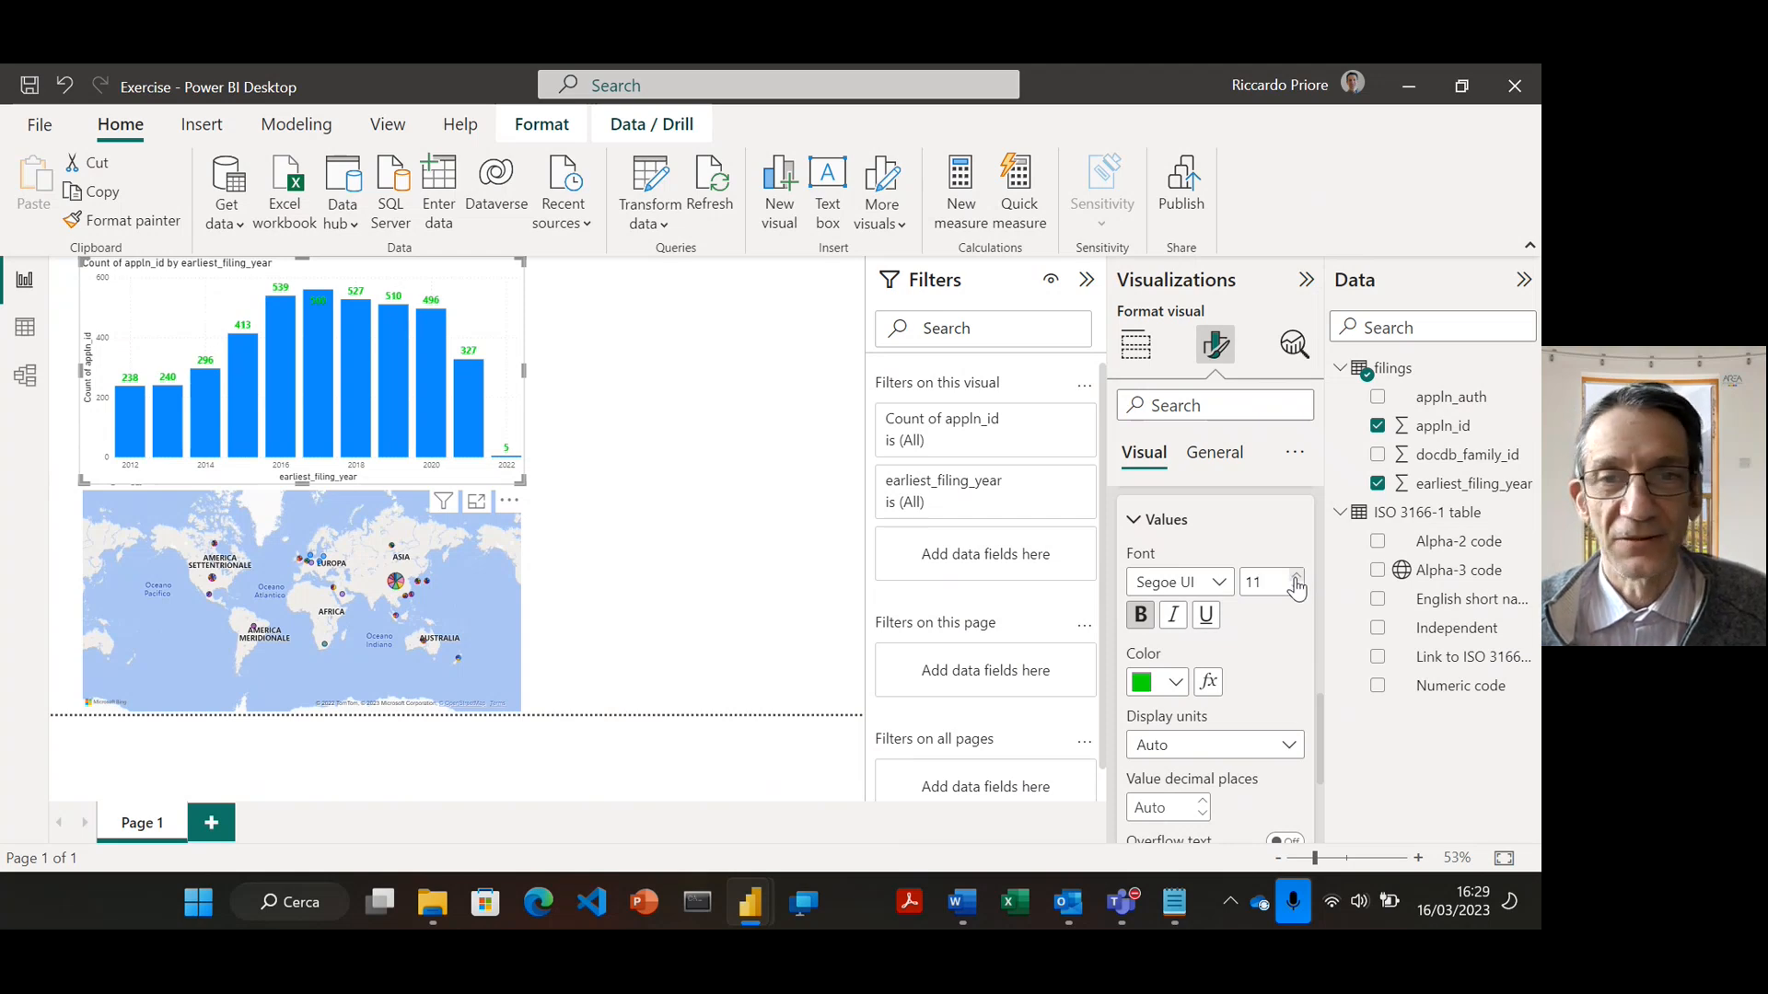
Collapse the filters area and add a slicer beside the column chart, narrowed and extended down to the page's bottom edge
{"action": "left_click", "coordinate": [1087, 283]}
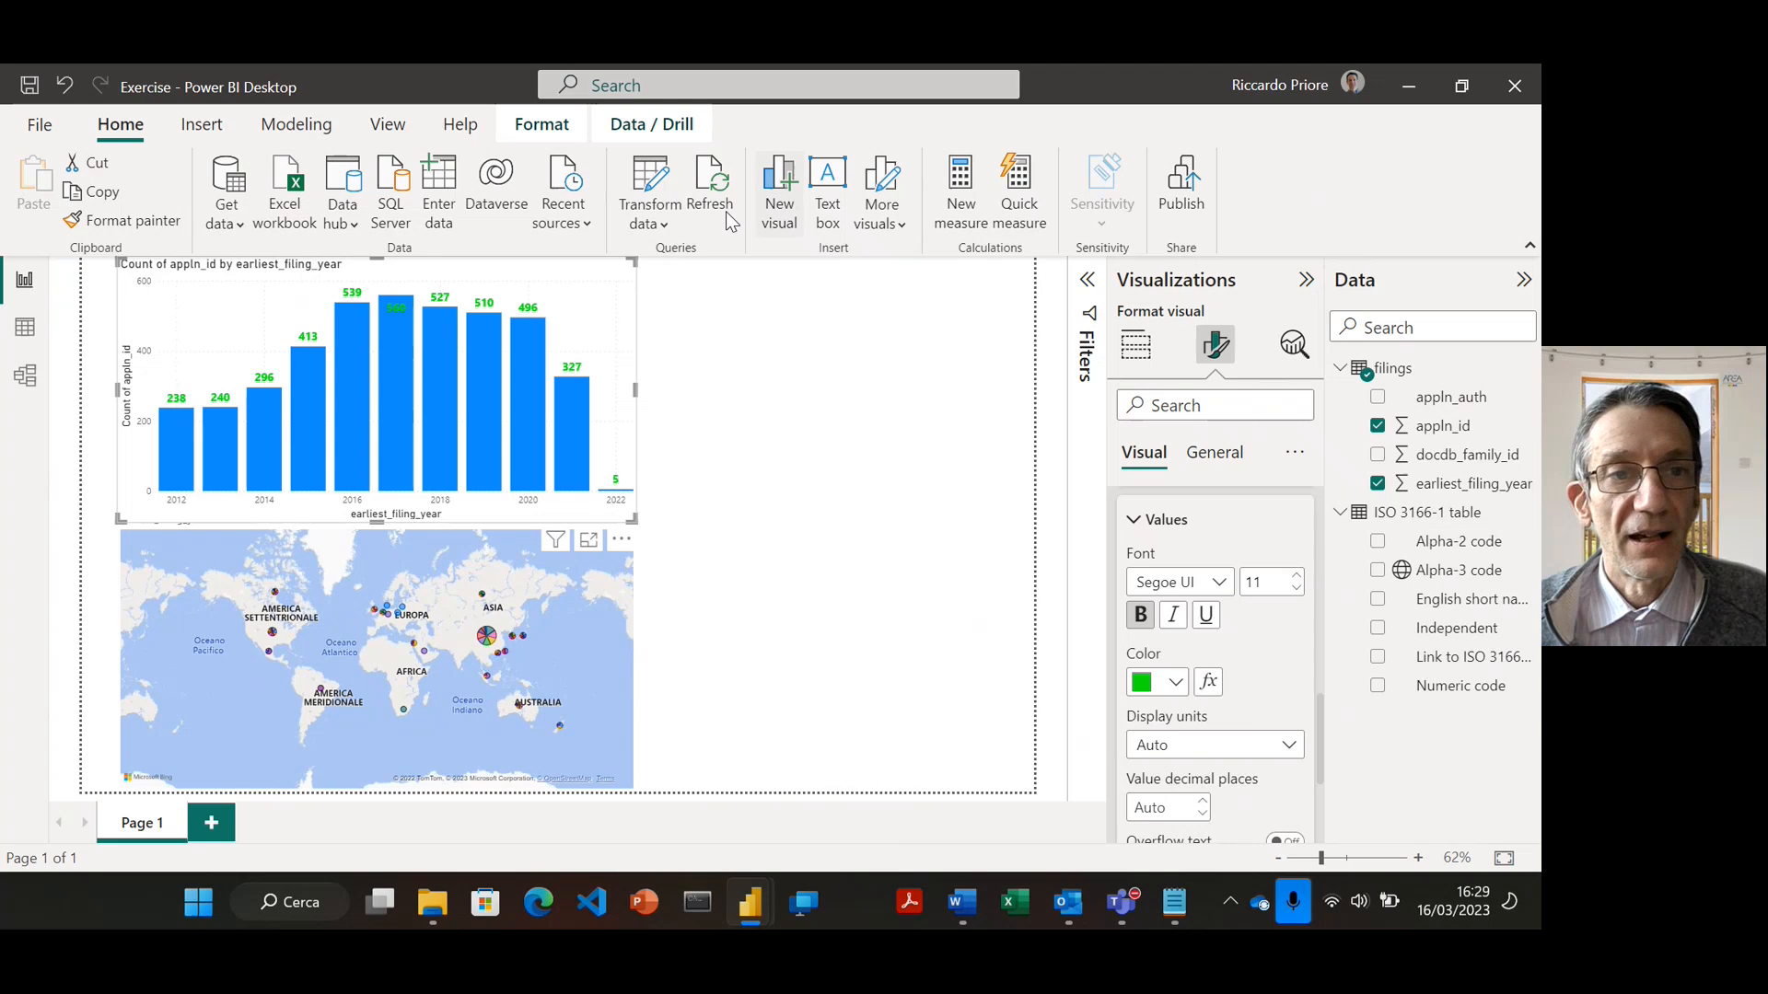
{"action": "left_click", "coordinate": [780, 324]}
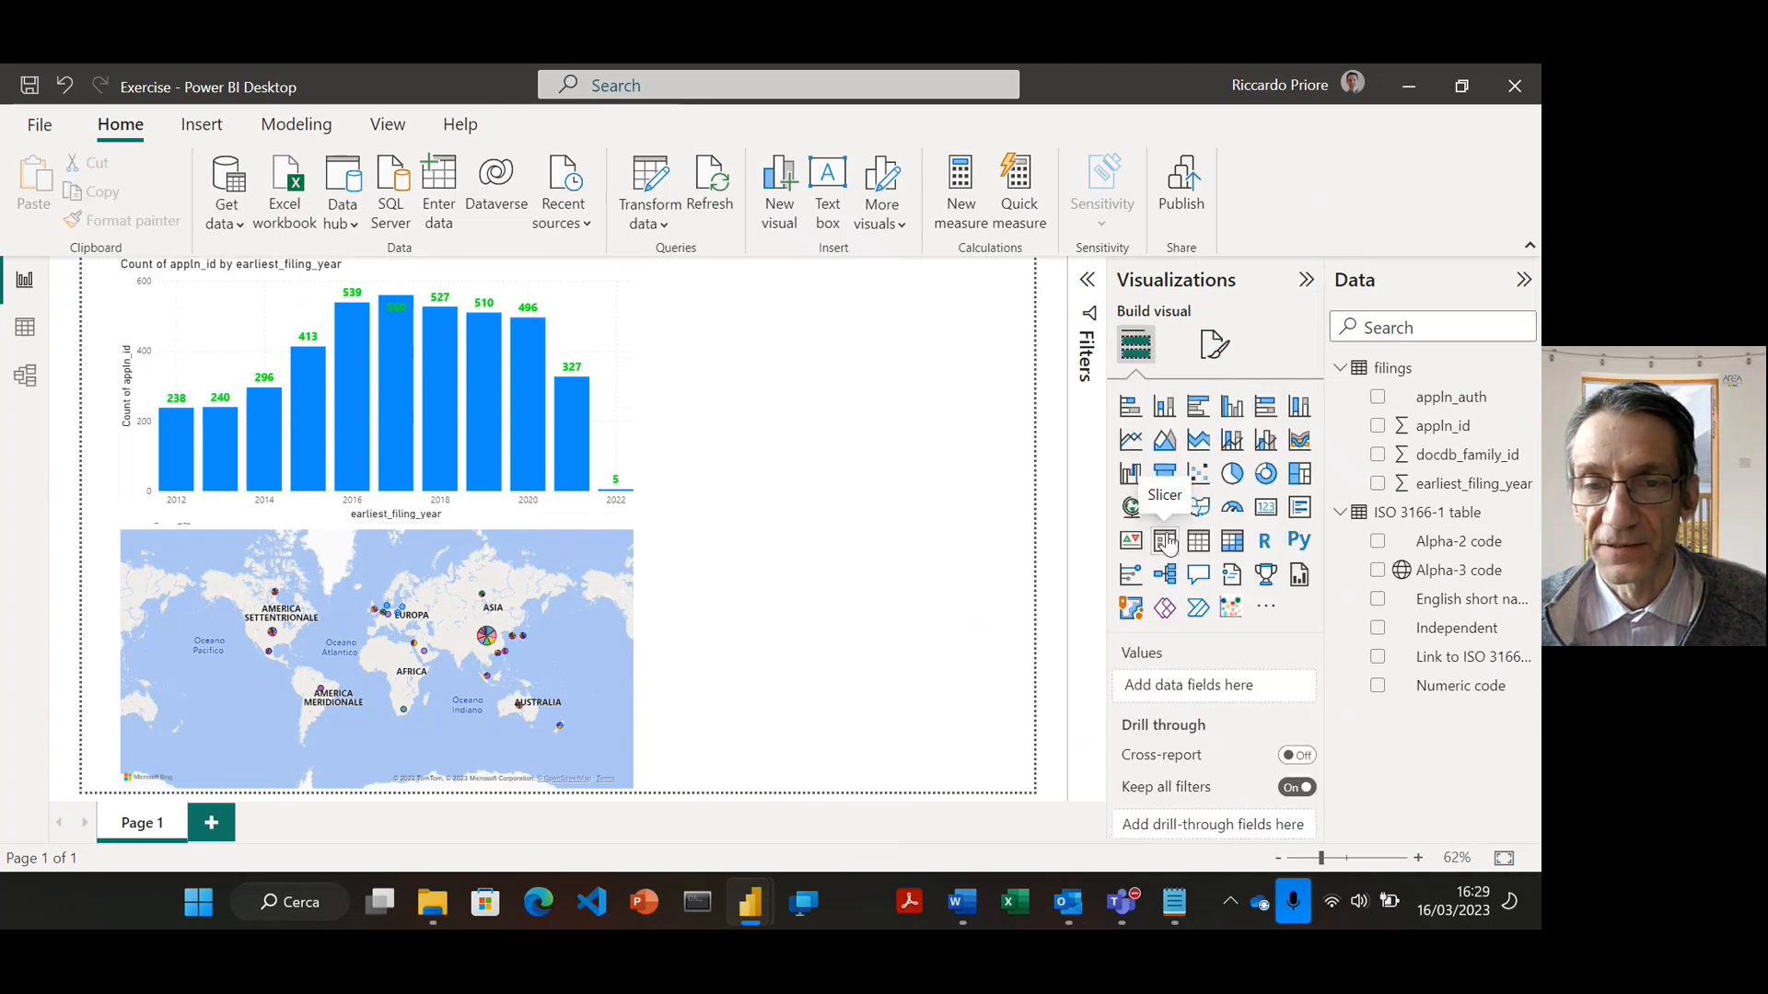
{"action": "left_click", "coordinate": [1165, 541]}
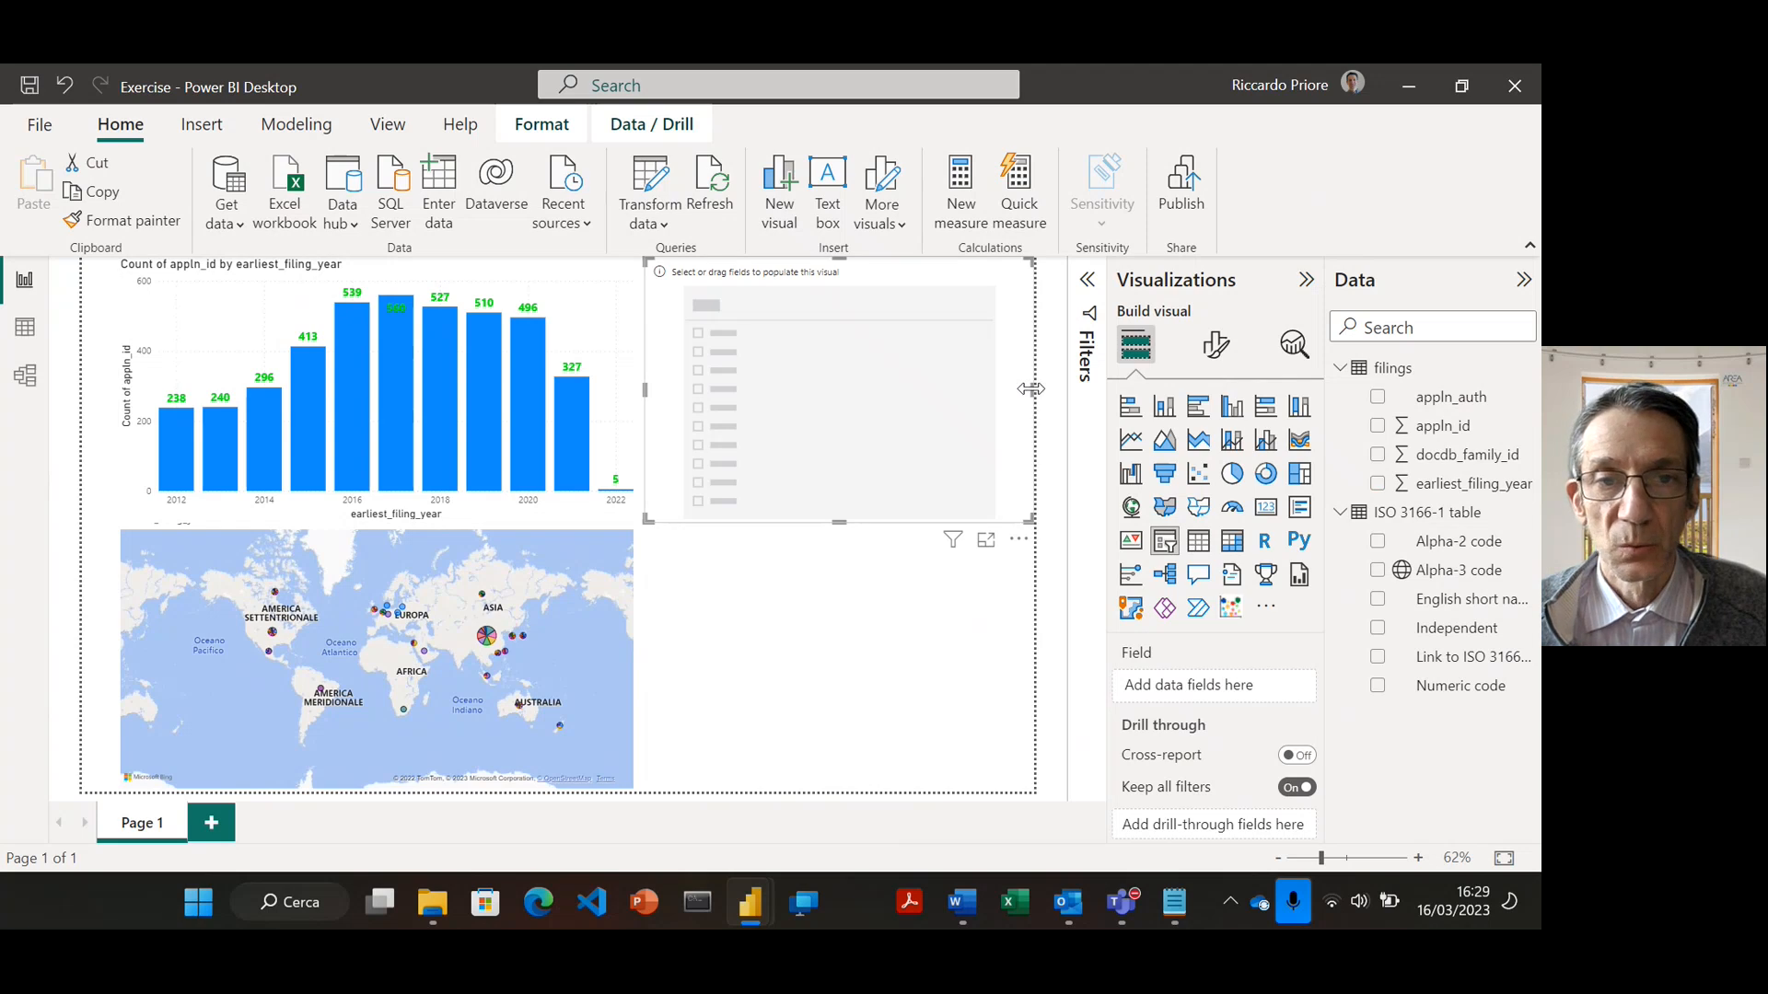
{"action": "left_click_drag", "start_coordinate": [870, 378], "coordinate": [780, 386]}
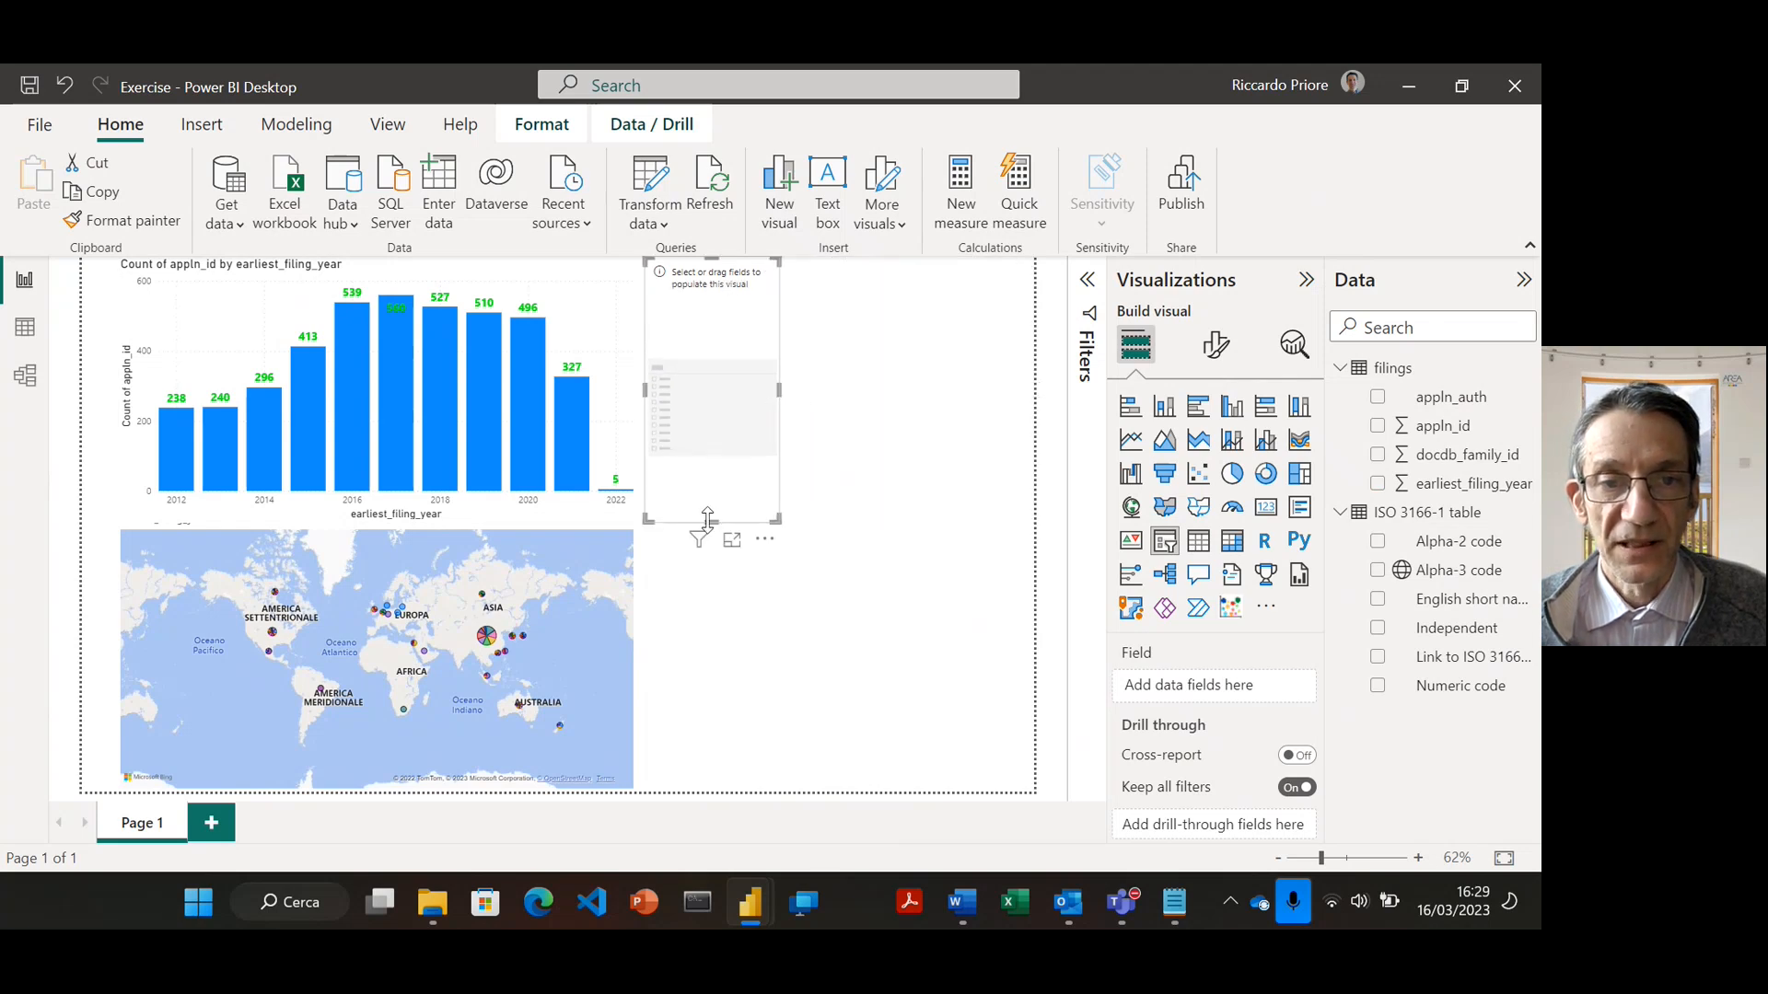
{"action": "left_click_drag", "start_coordinate": [708, 518], "coordinate": [703, 784]}
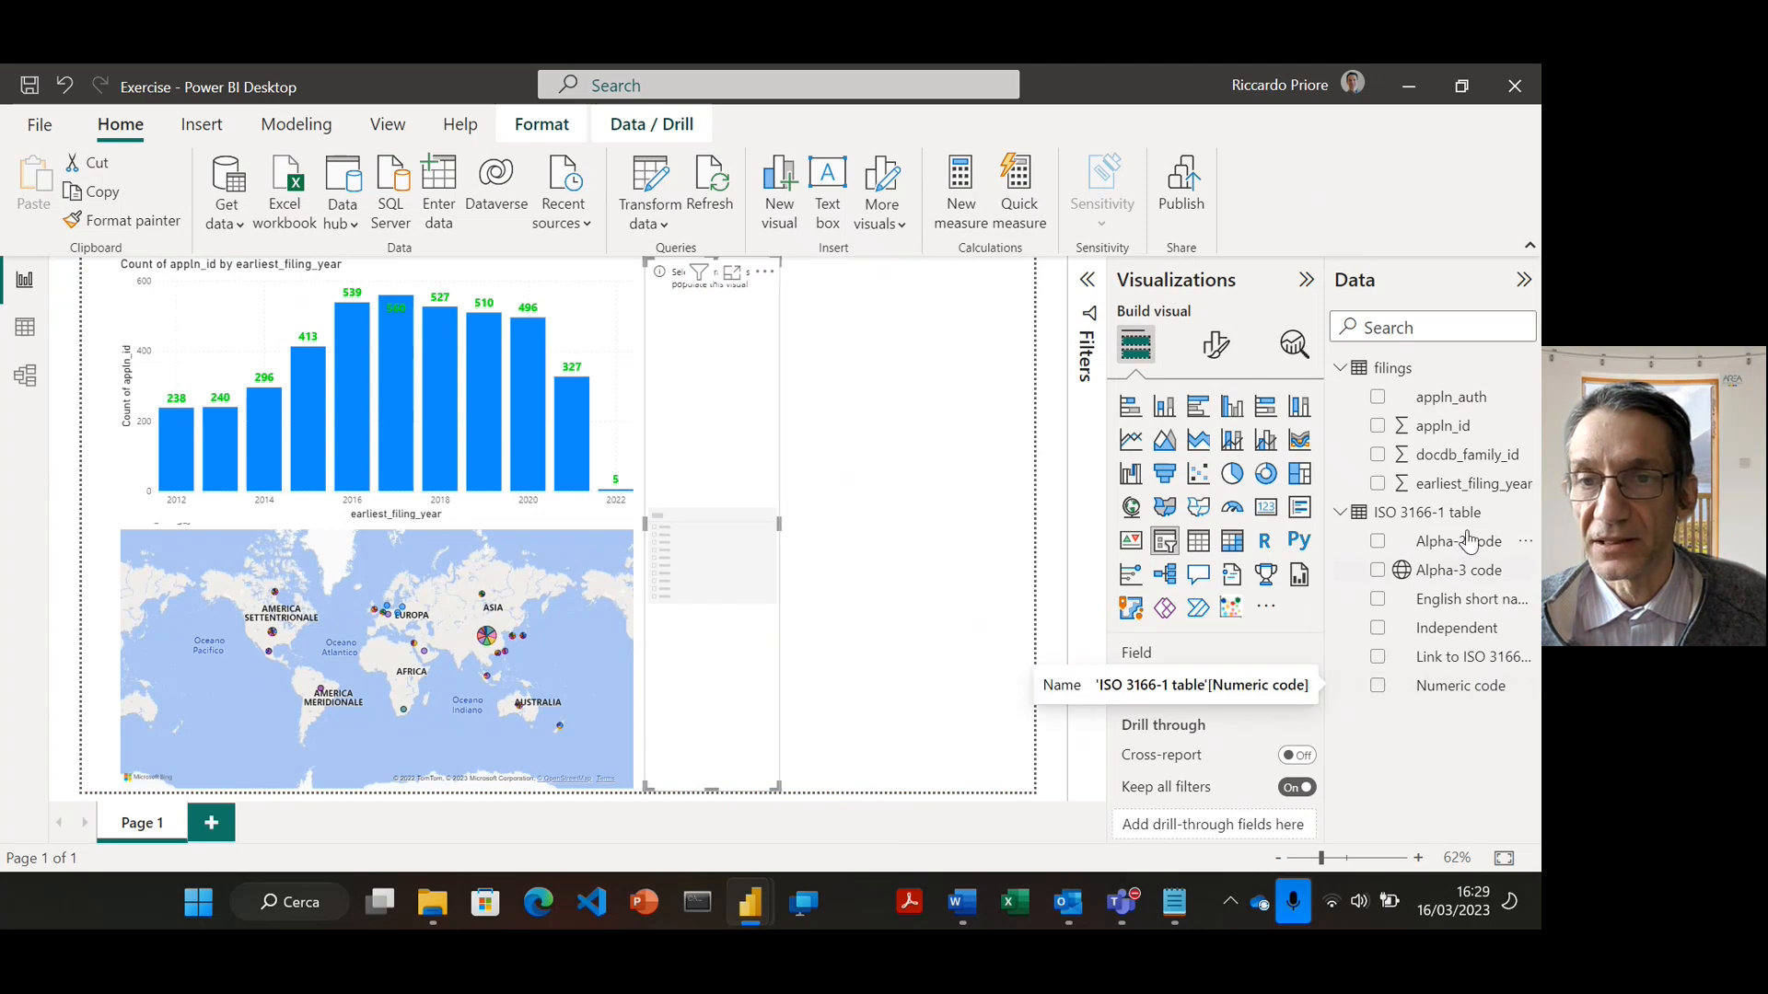
Set the slicer's field to appln_auth from filings, shorten it and shift it slightly down and right of the charts
{"action": "left_click_drag", "start_coordinate": [1442, 397], "coordinate": [1235, 690]}
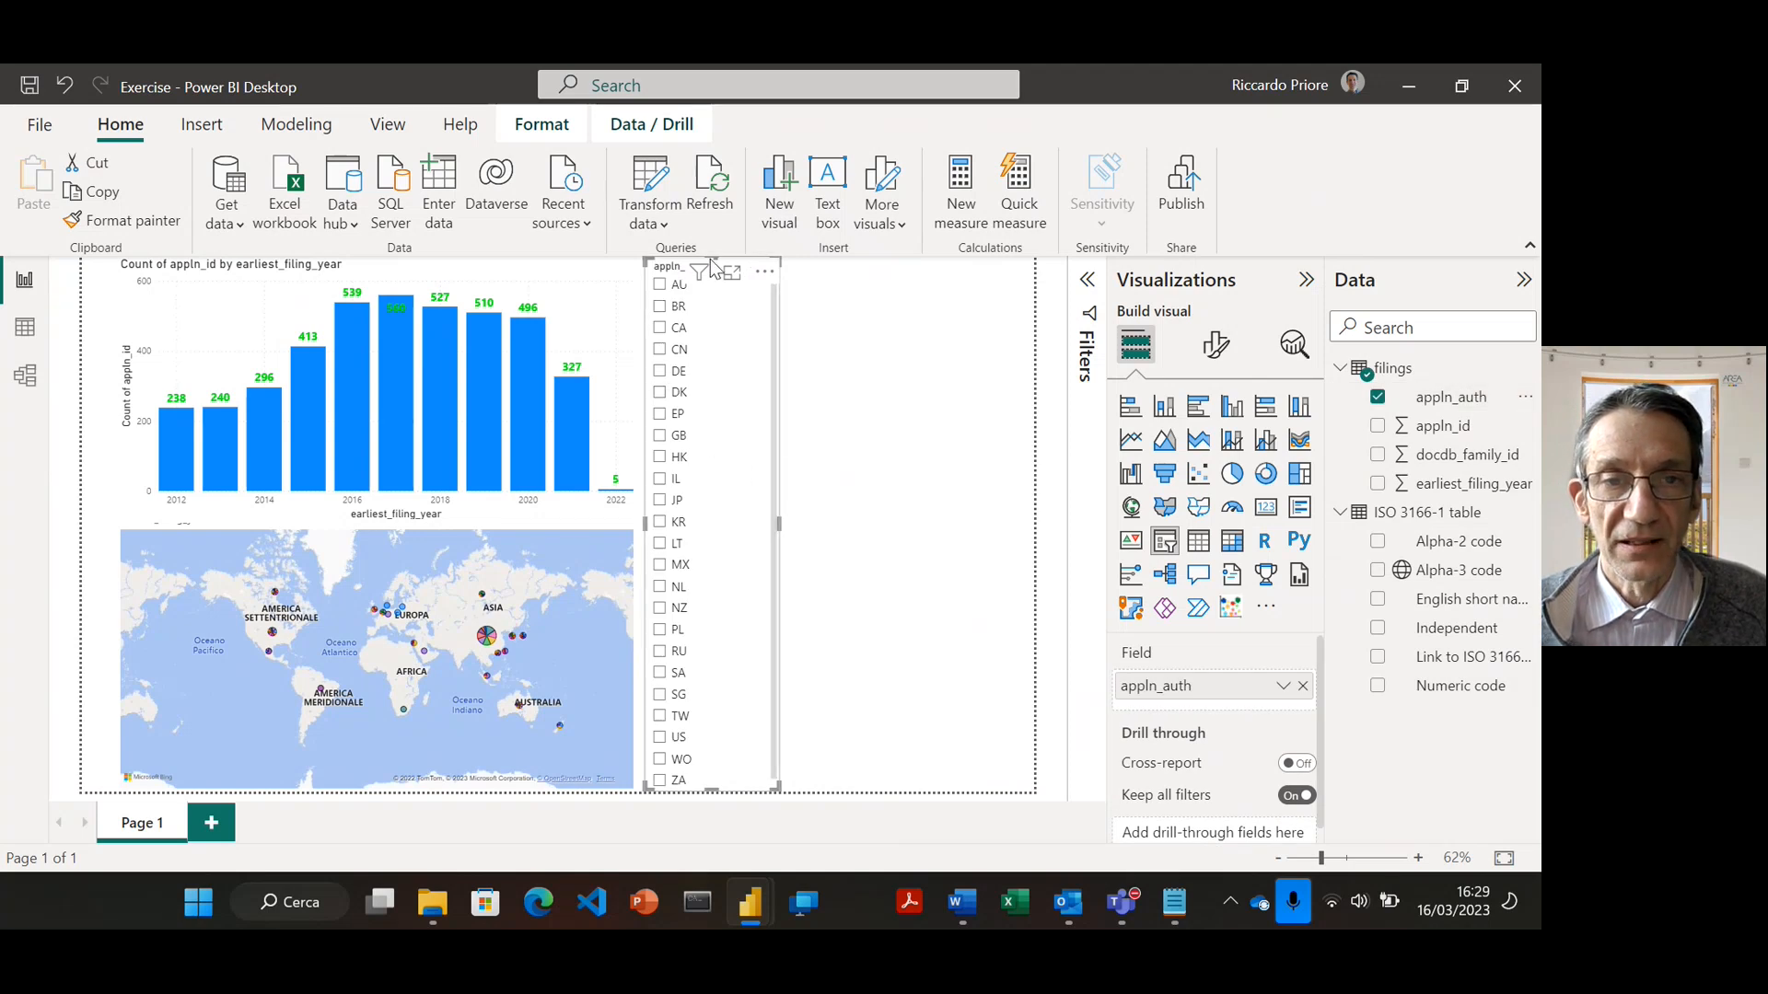
{"action": "left_click_drag", "start_coordinate": [711, 789], "coordinate": [721, 751]}
{"action": "left_click_drag", "start_coordinate": [731, 414], "coordinate": [743, 446]}
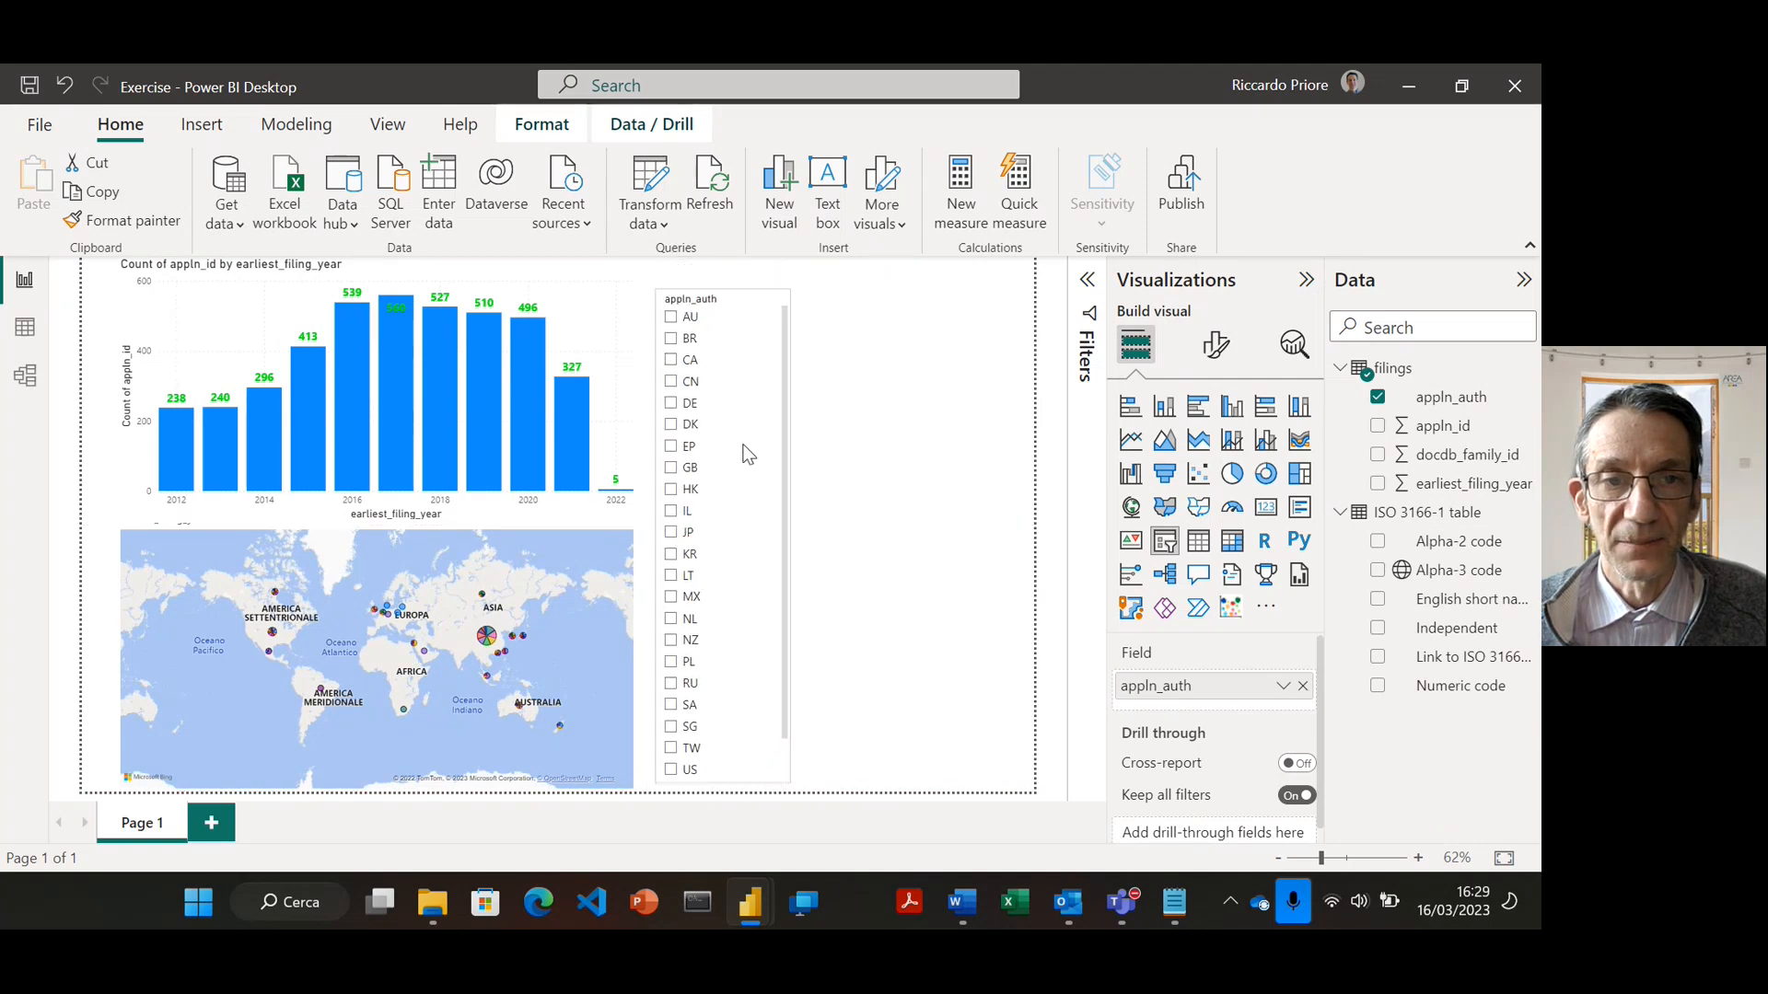
Add a second slicer to the right of the appln_auth slicer and shorten it to a bit over half the page height
{"action": "left_click", "coordinate": [929, 475]}
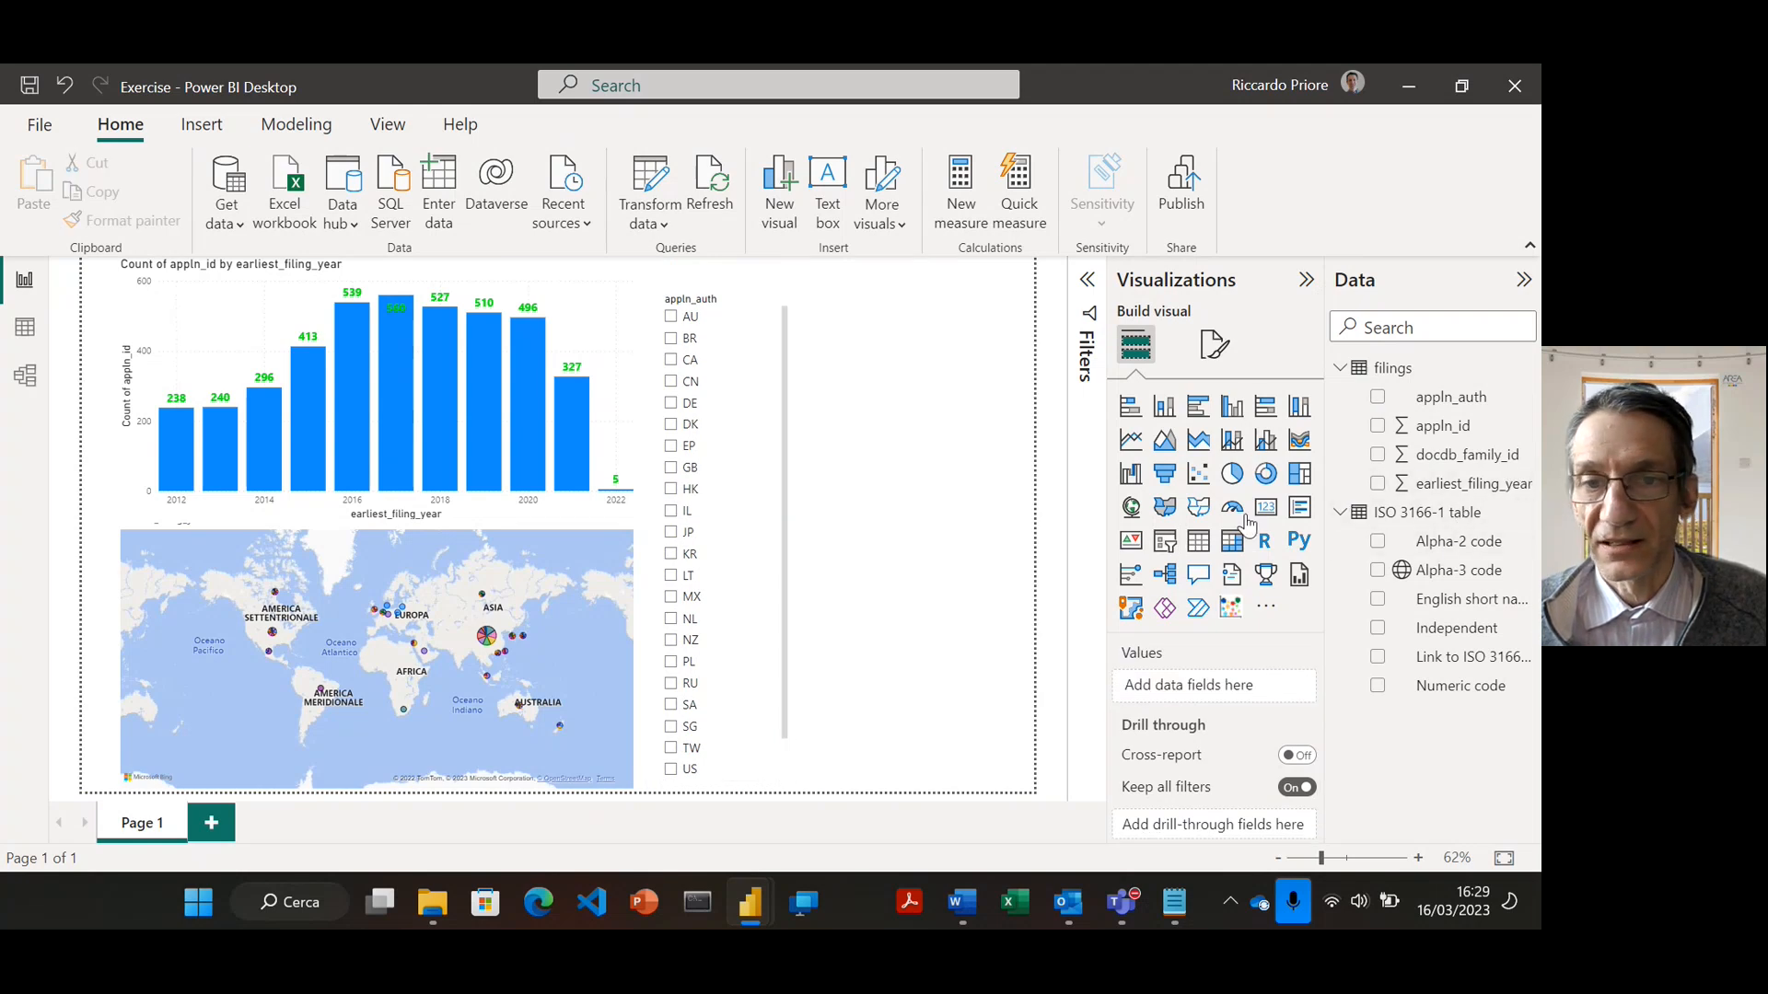
{"action": "left_click", "coordinate": [1164, 541]}
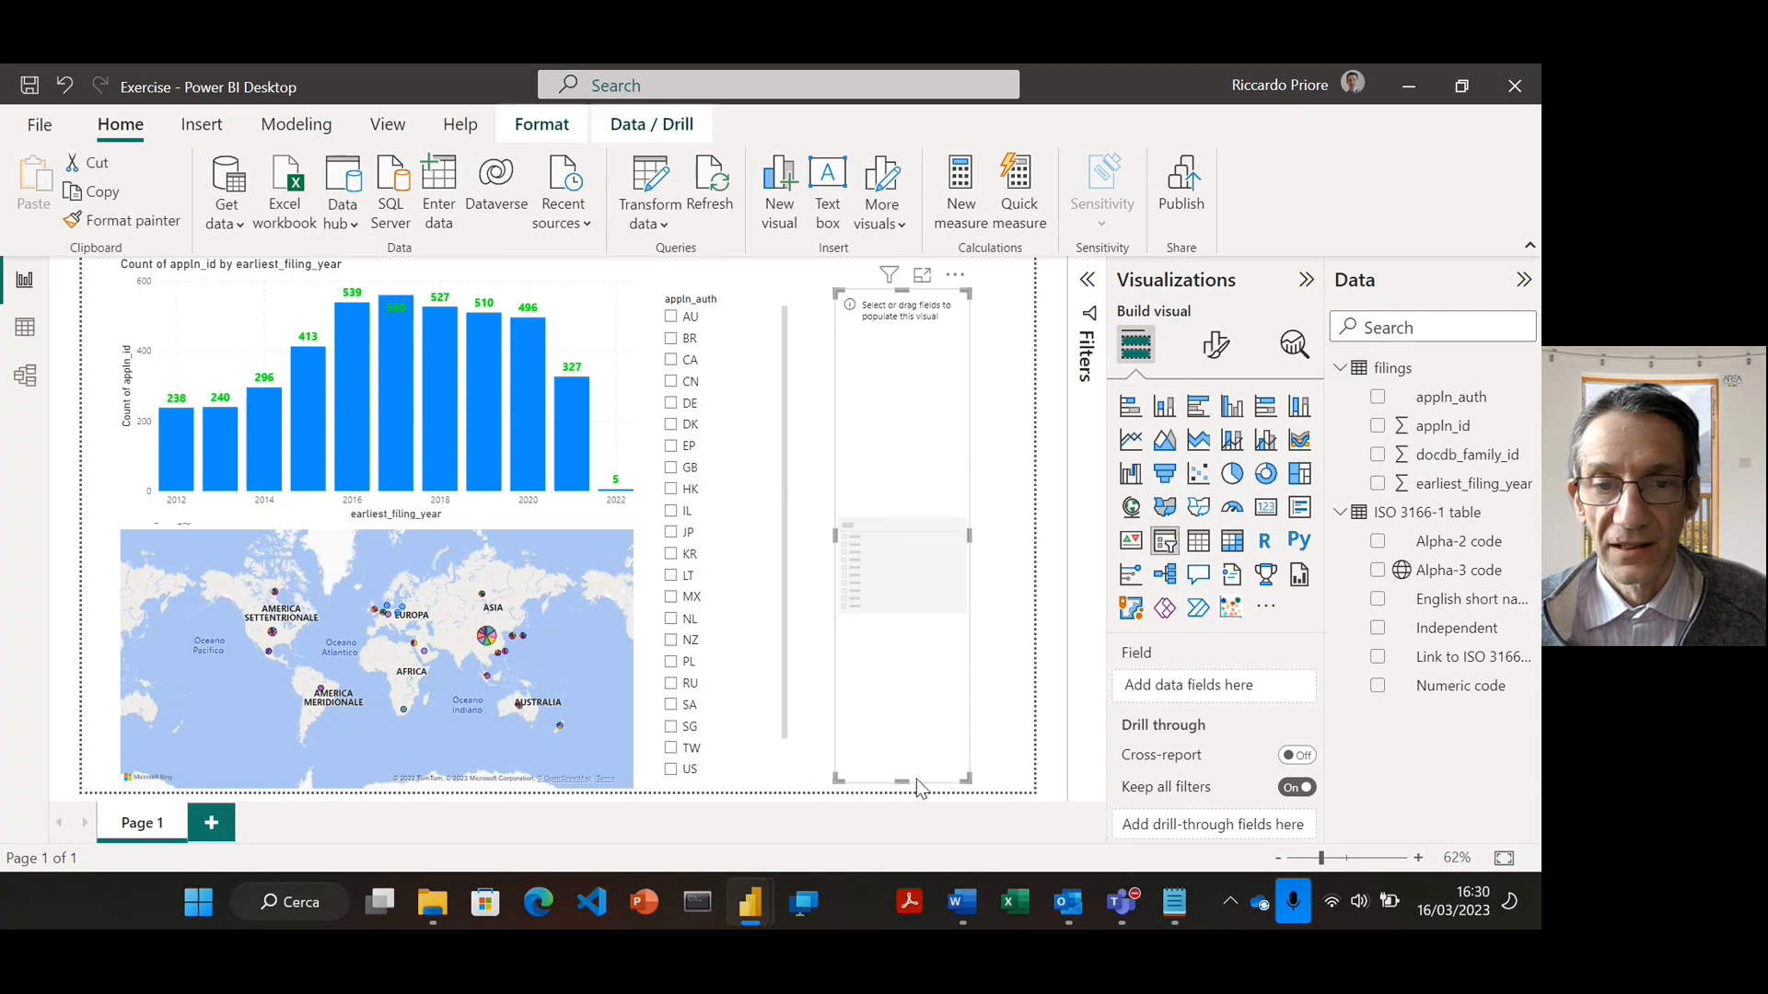
{"action": "left_click_drag", "start_coordinate": [898, 782], "coordinate": [886, 583]}
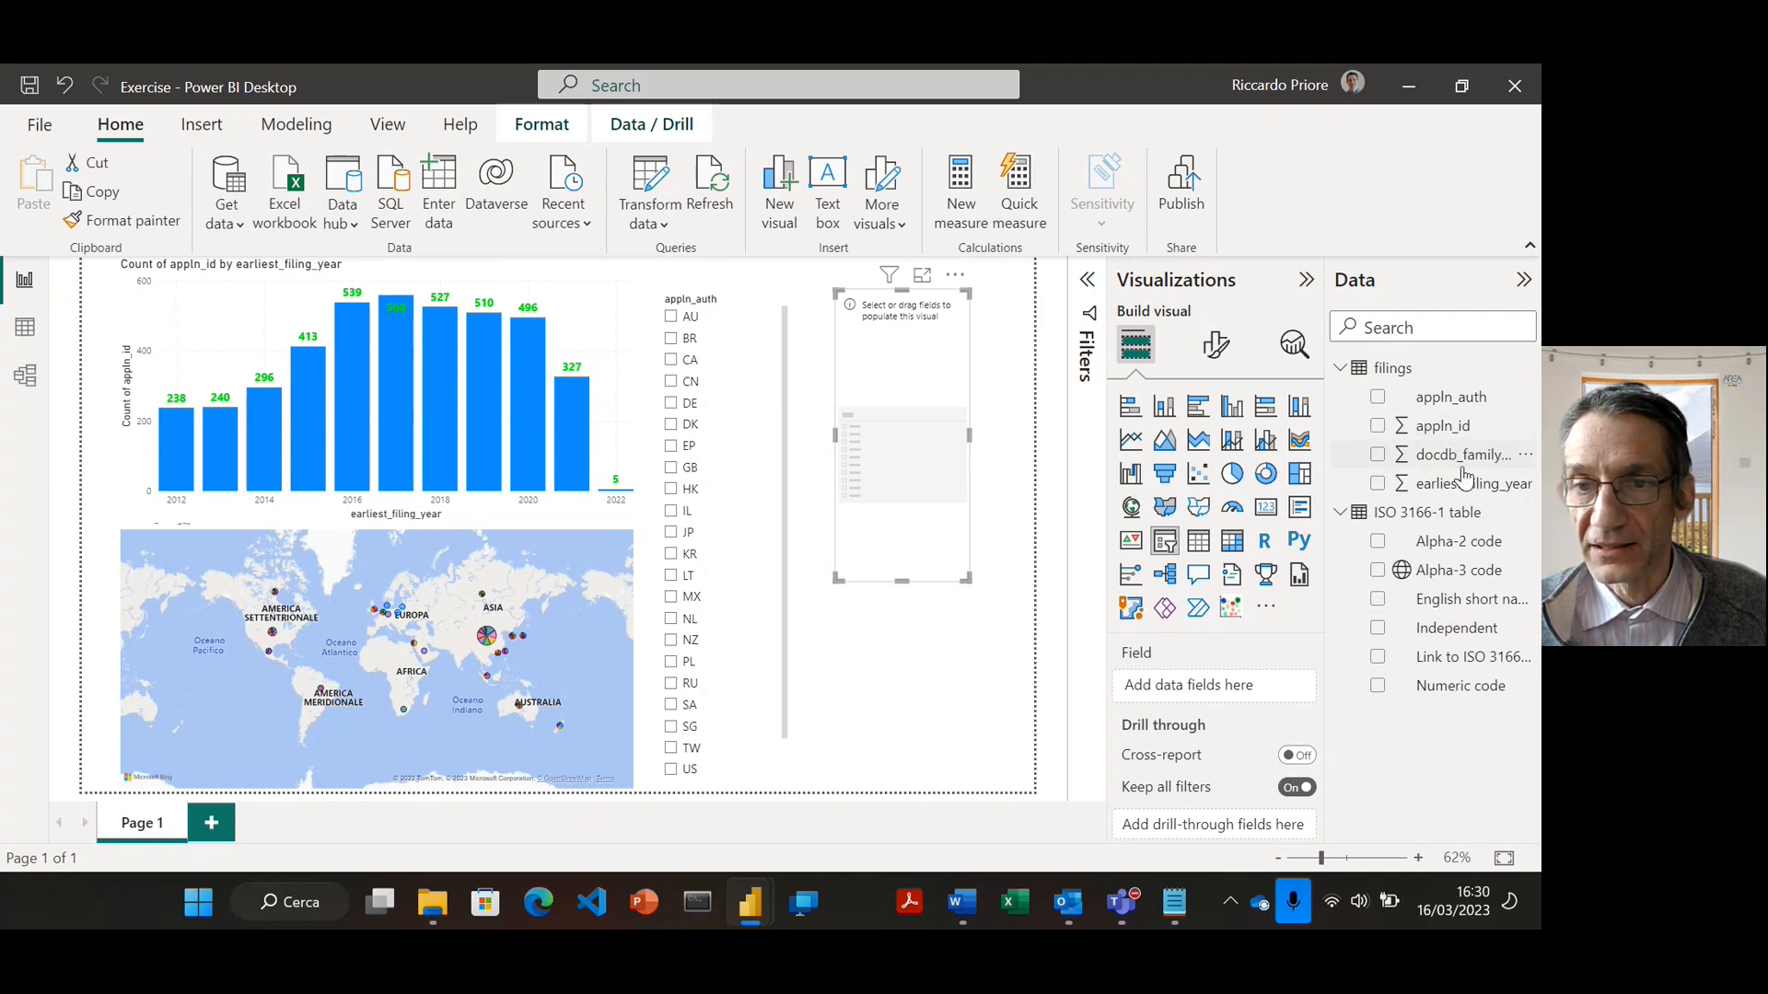
Set the second slicer's field to earliest_filing_year from filings and change its style to Vertical list
{"action": "left_click_drag", "start_coordinate": [1466, 486], "coordinate": [1245, 685]}
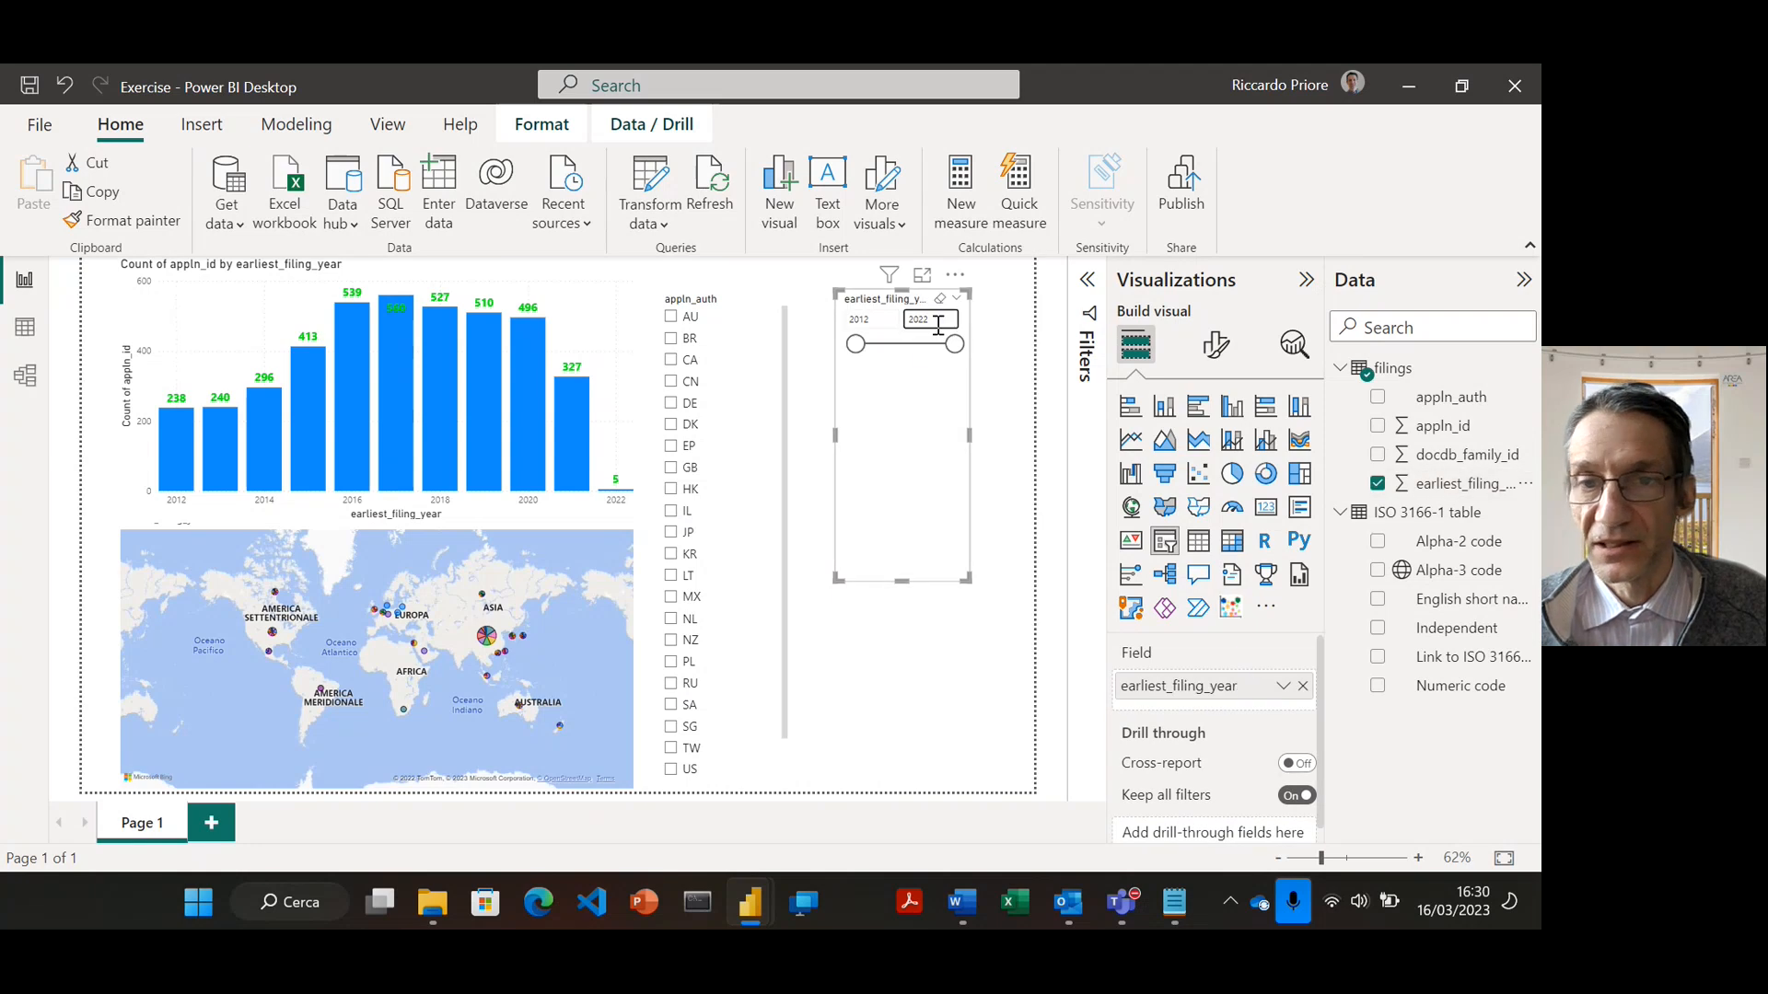
{"action": "left_click", "coordinate": [1227, 357]}
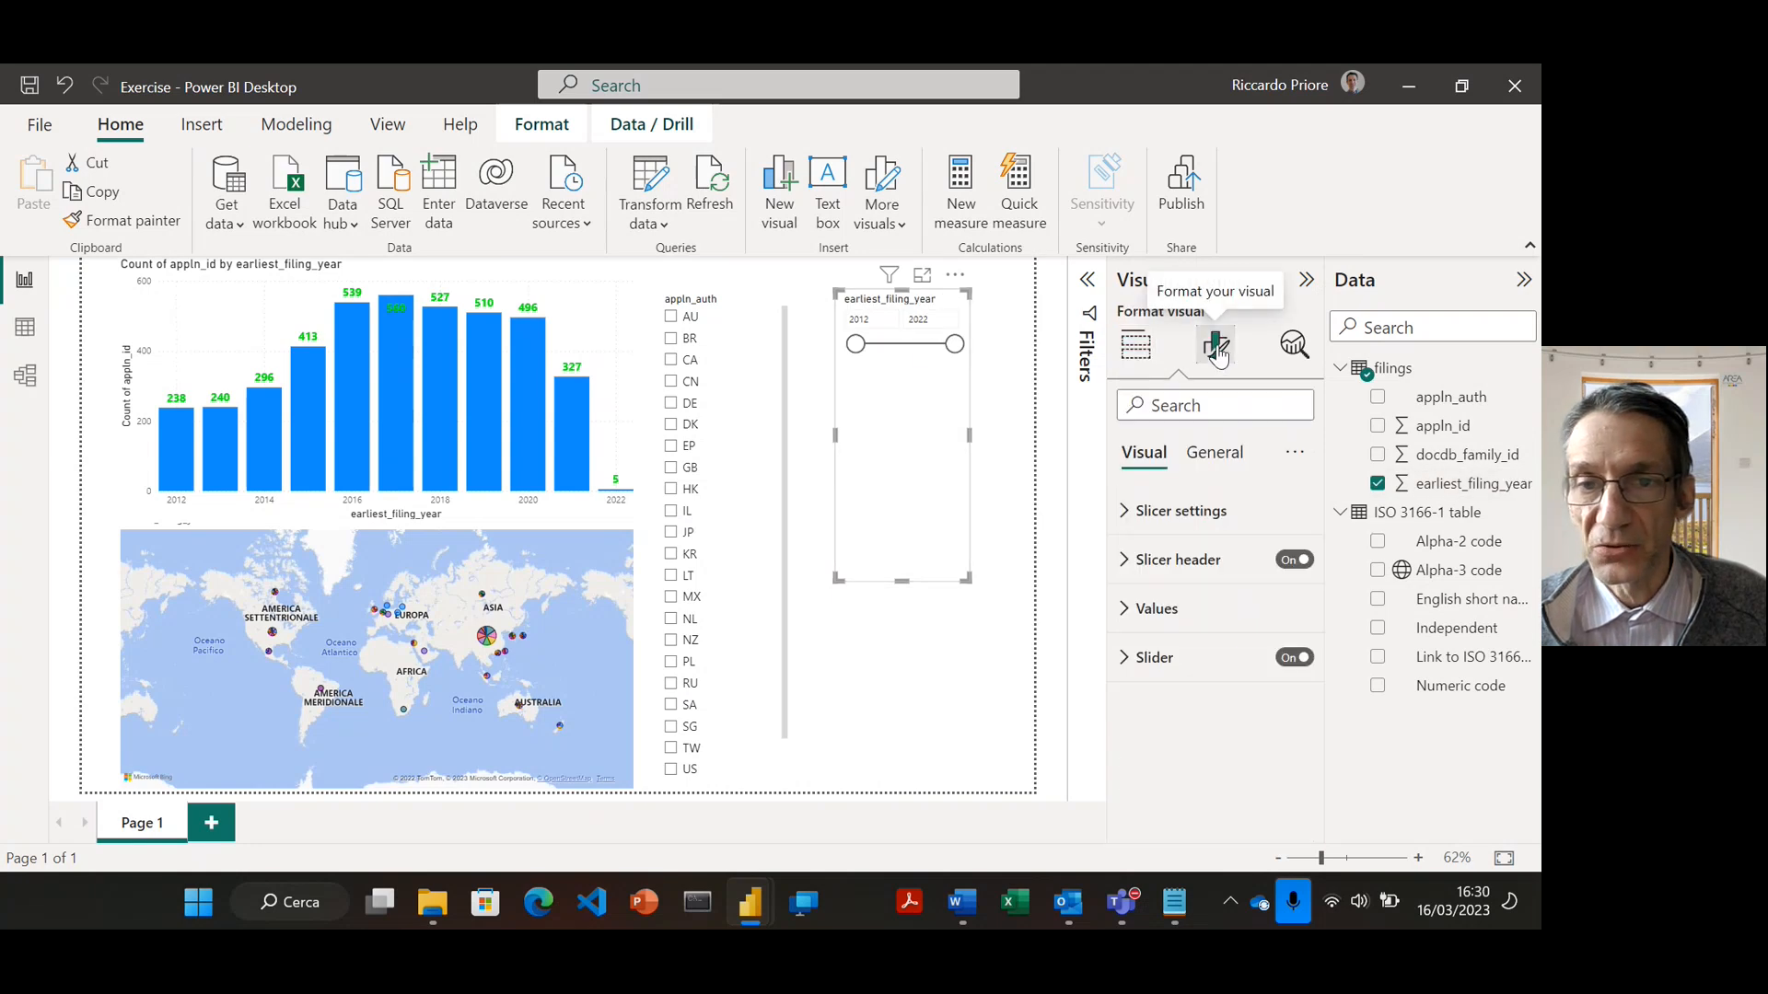
{"action": "left_click", "coordinate": [1129, 516]}
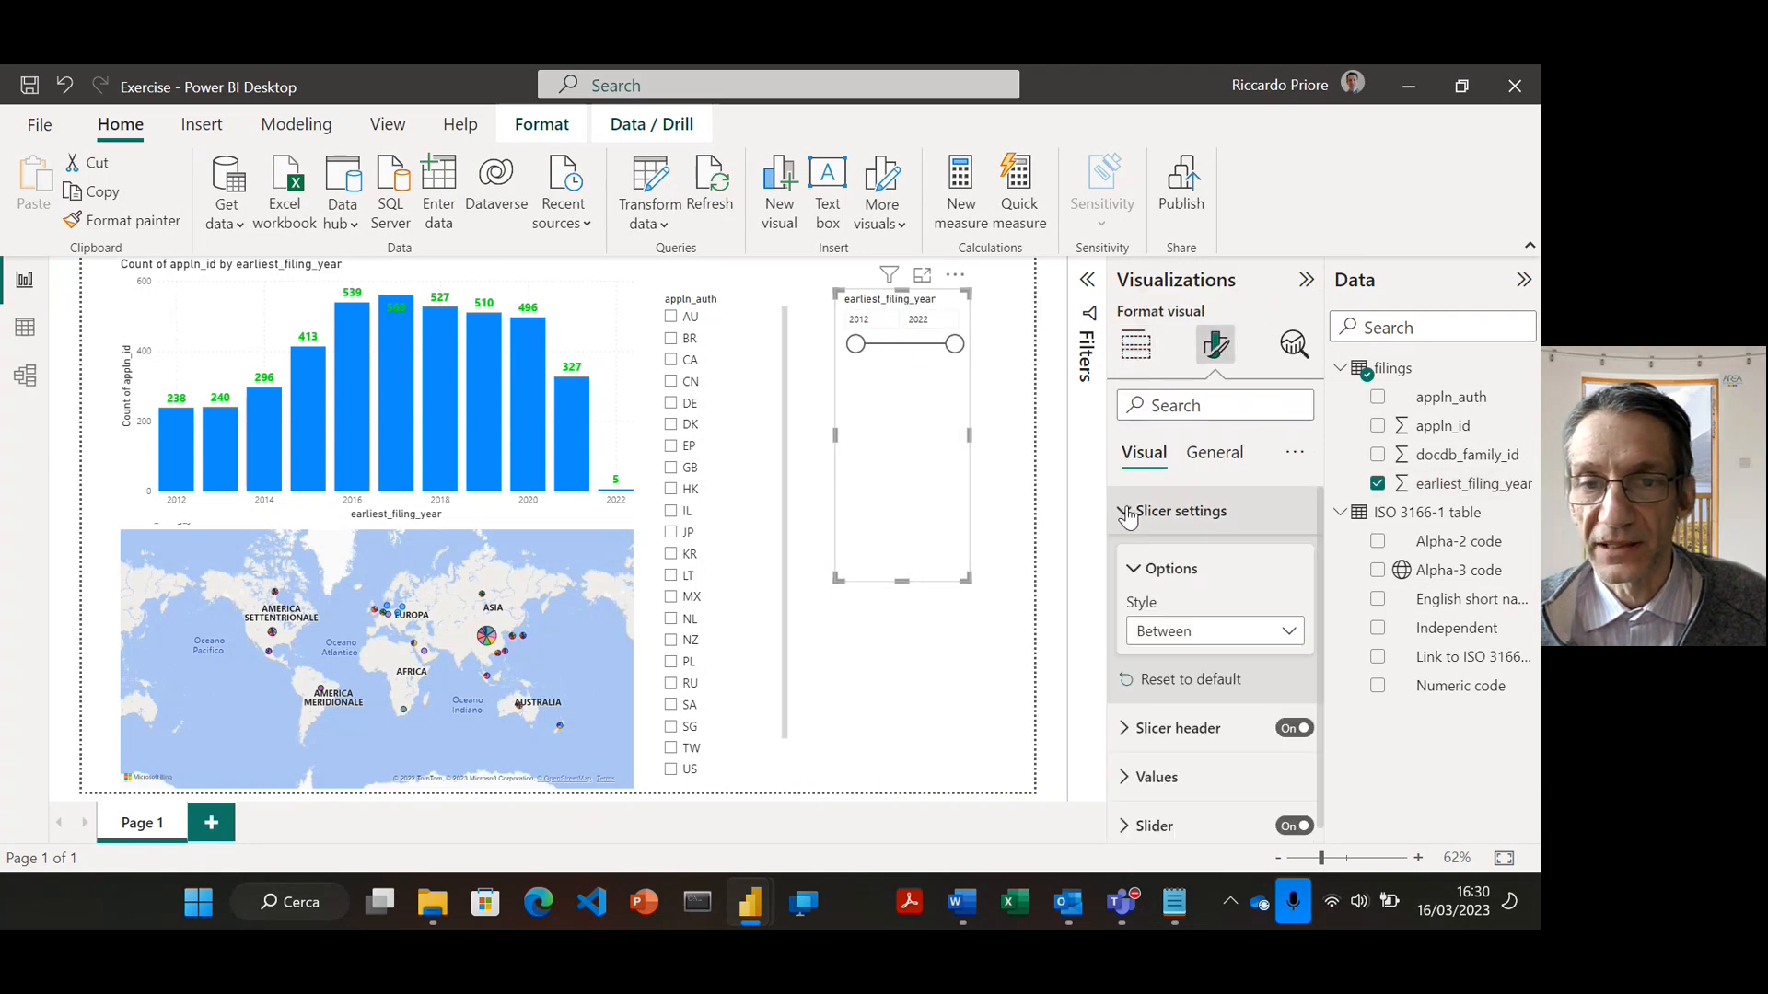
{"action": "left_click", "coordinate": [1290, 631]}
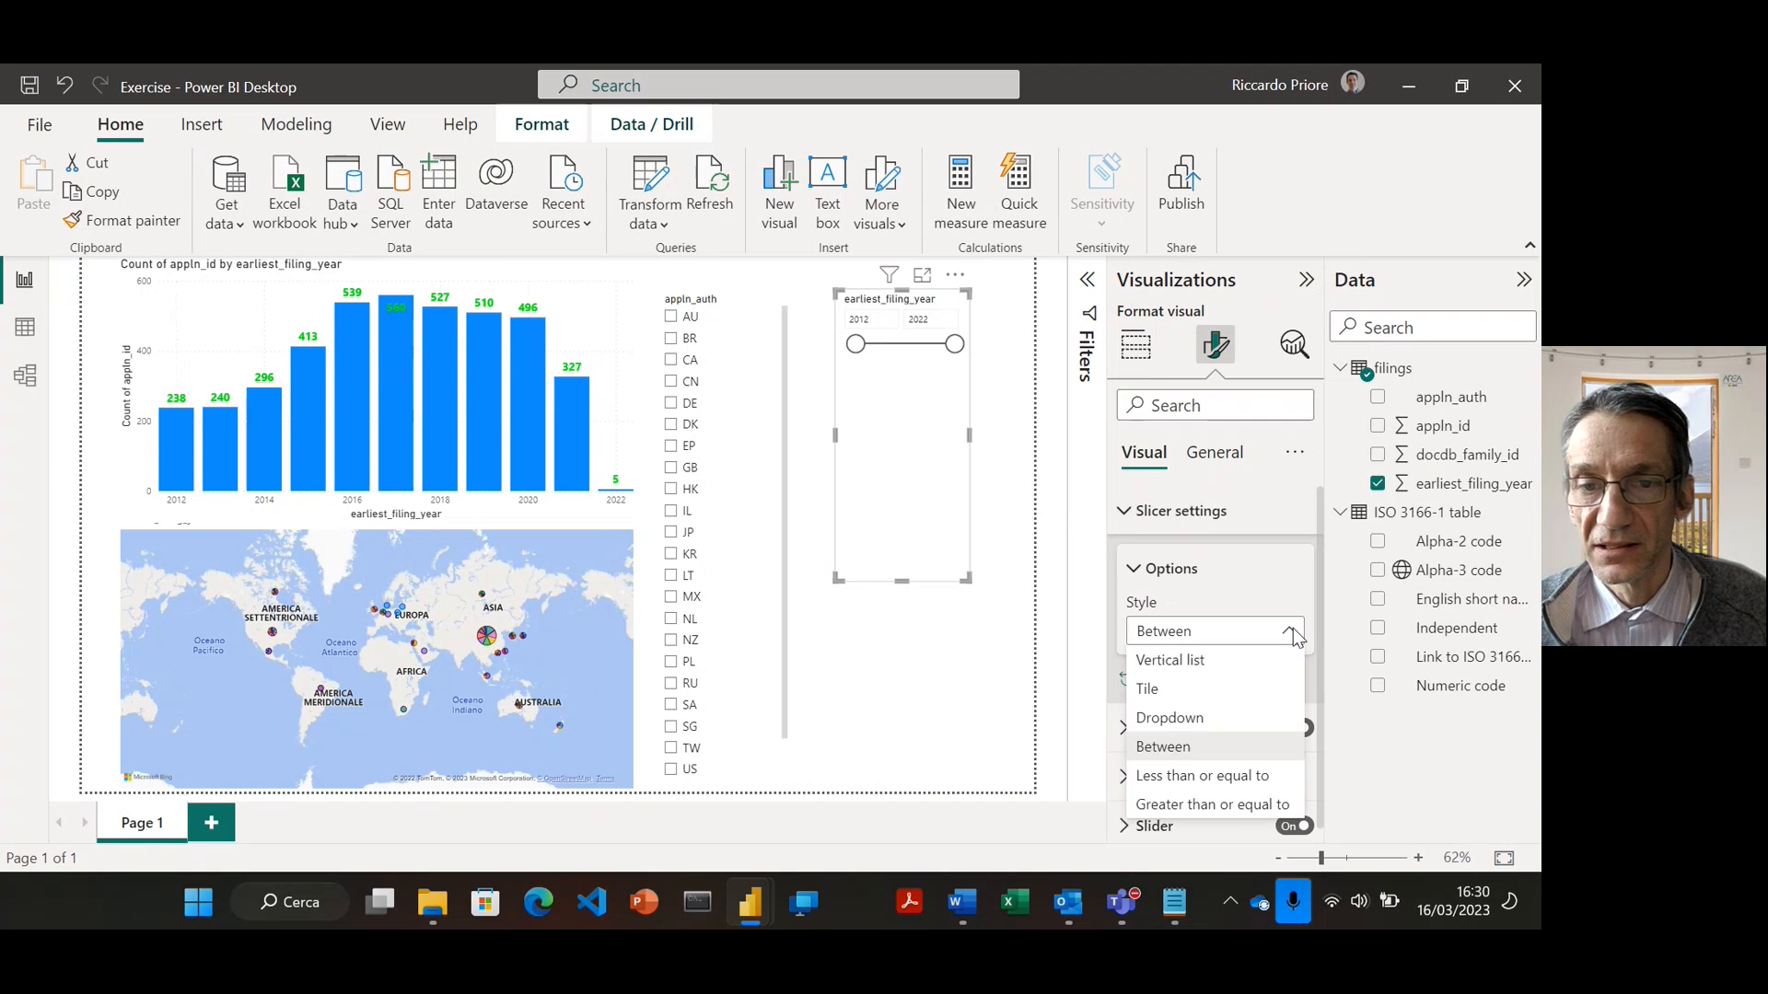
{"action": "left_click", "coordinate": [1213, 665]}
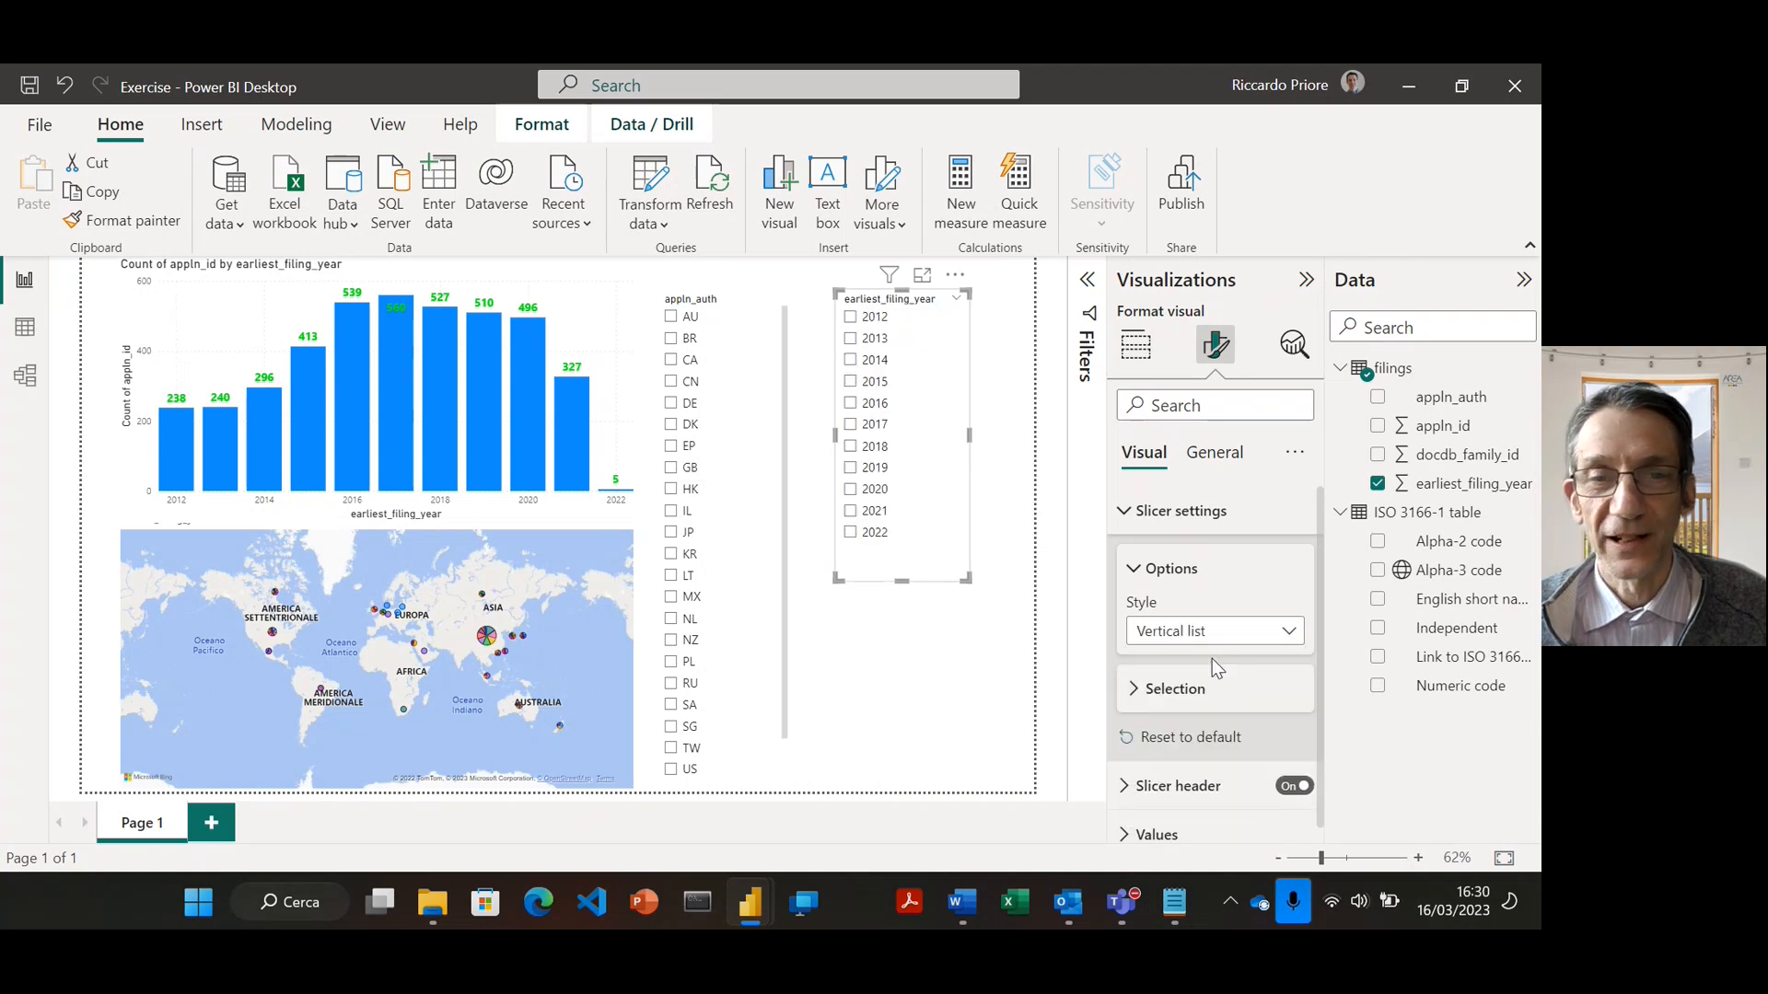
Add a card below the earliest_filing_year slicer, shorten it and show the distinct count of appln_id in it
{"action": "left_click", "coordinate": [917, 694]}
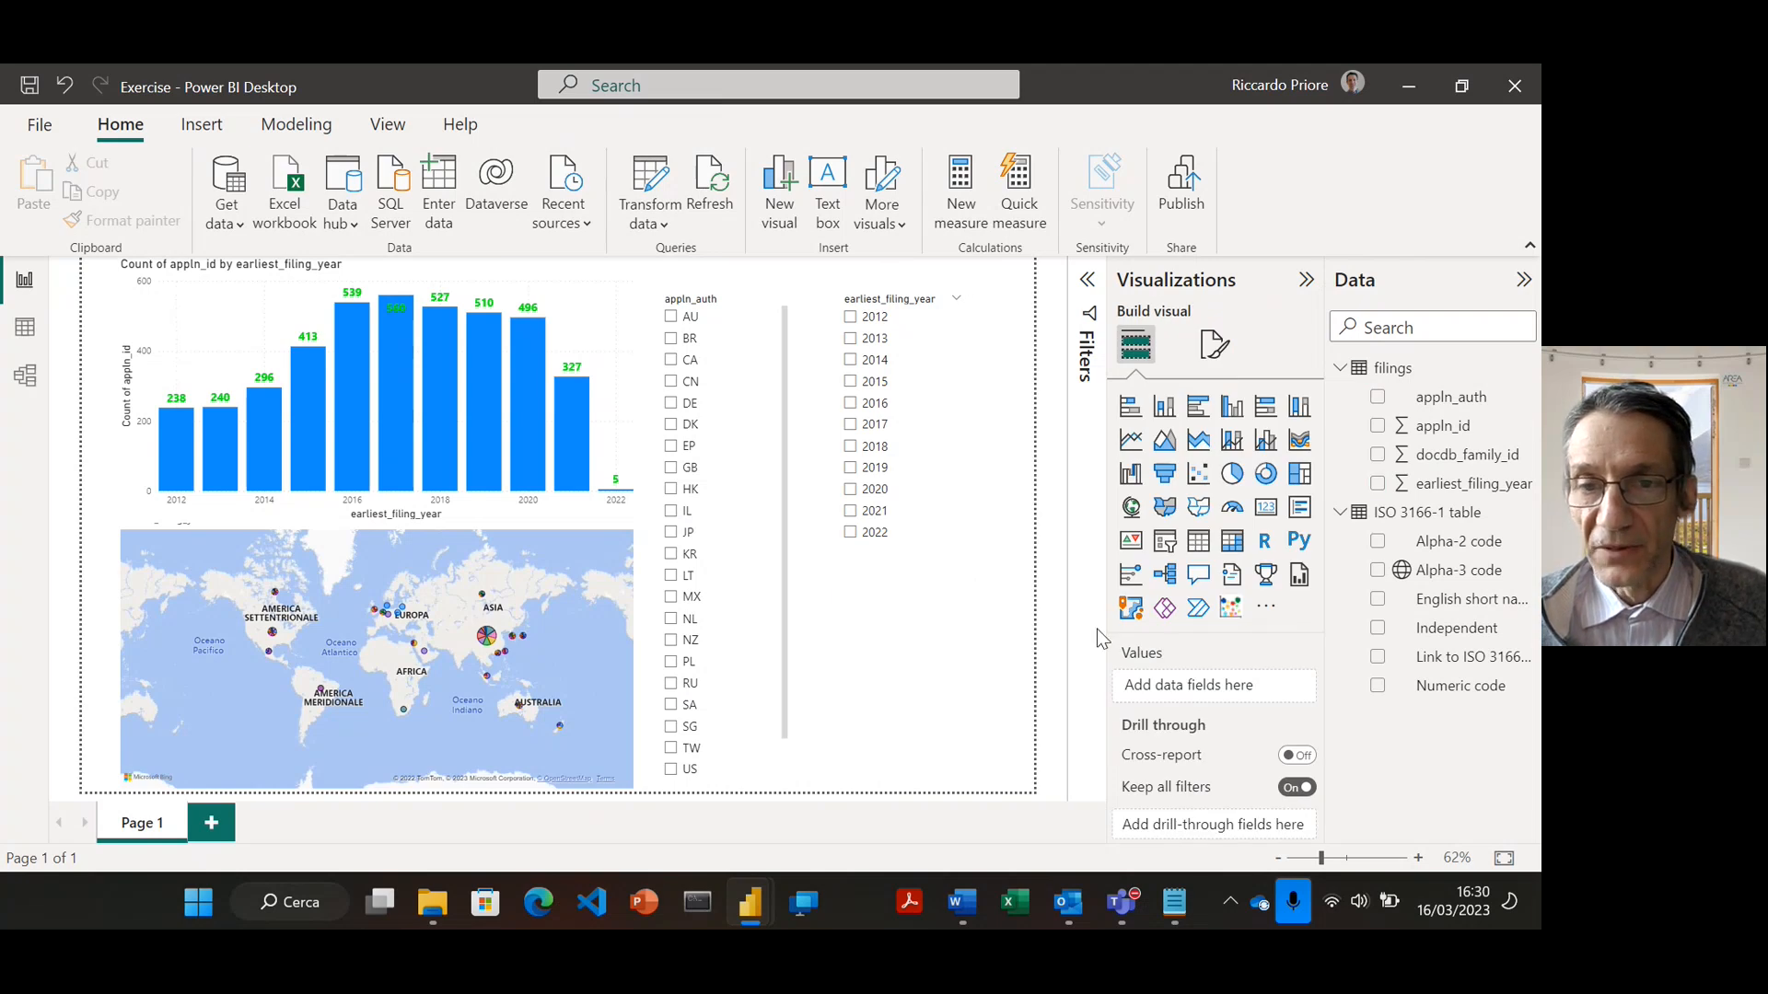
{"action": "left_click", "coordinate": [1274, 515]}
{"action": "left_click_drag", "start_coordinate": [903, 782], "coordinate": [904, 682]}
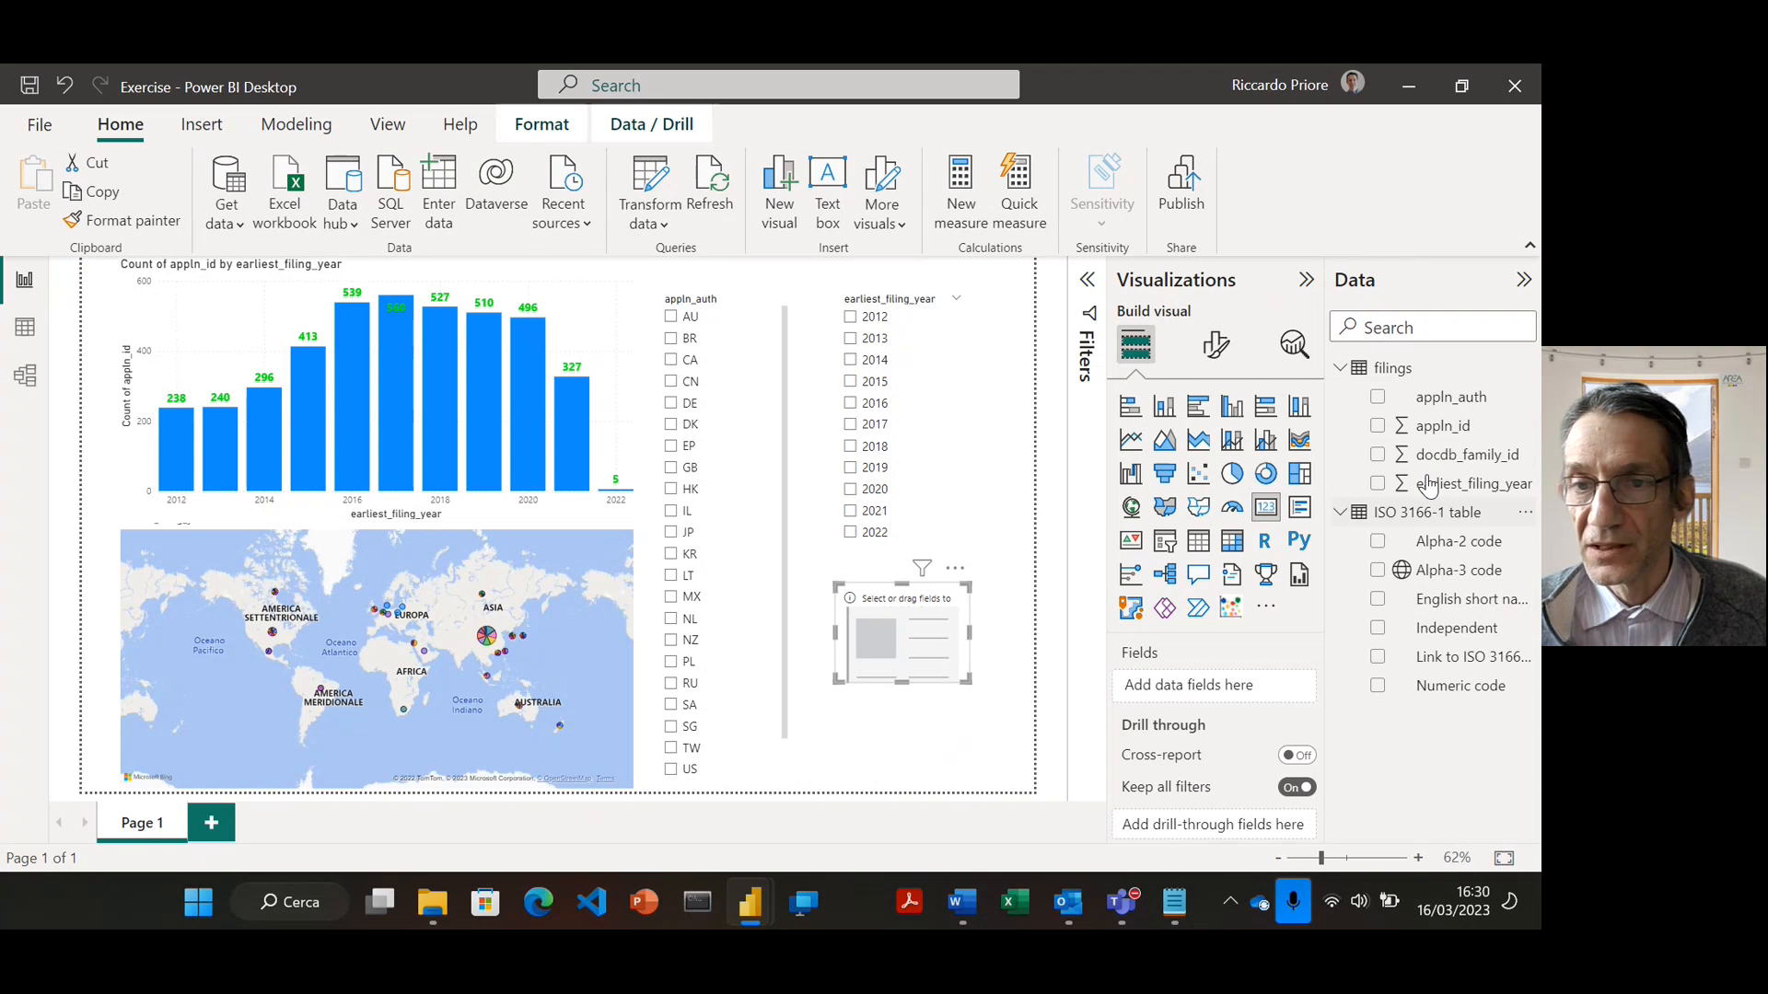
{"action": "left_click_drag", "start_coordinate": [1462, 435], "coordinate": [1236, 692]}
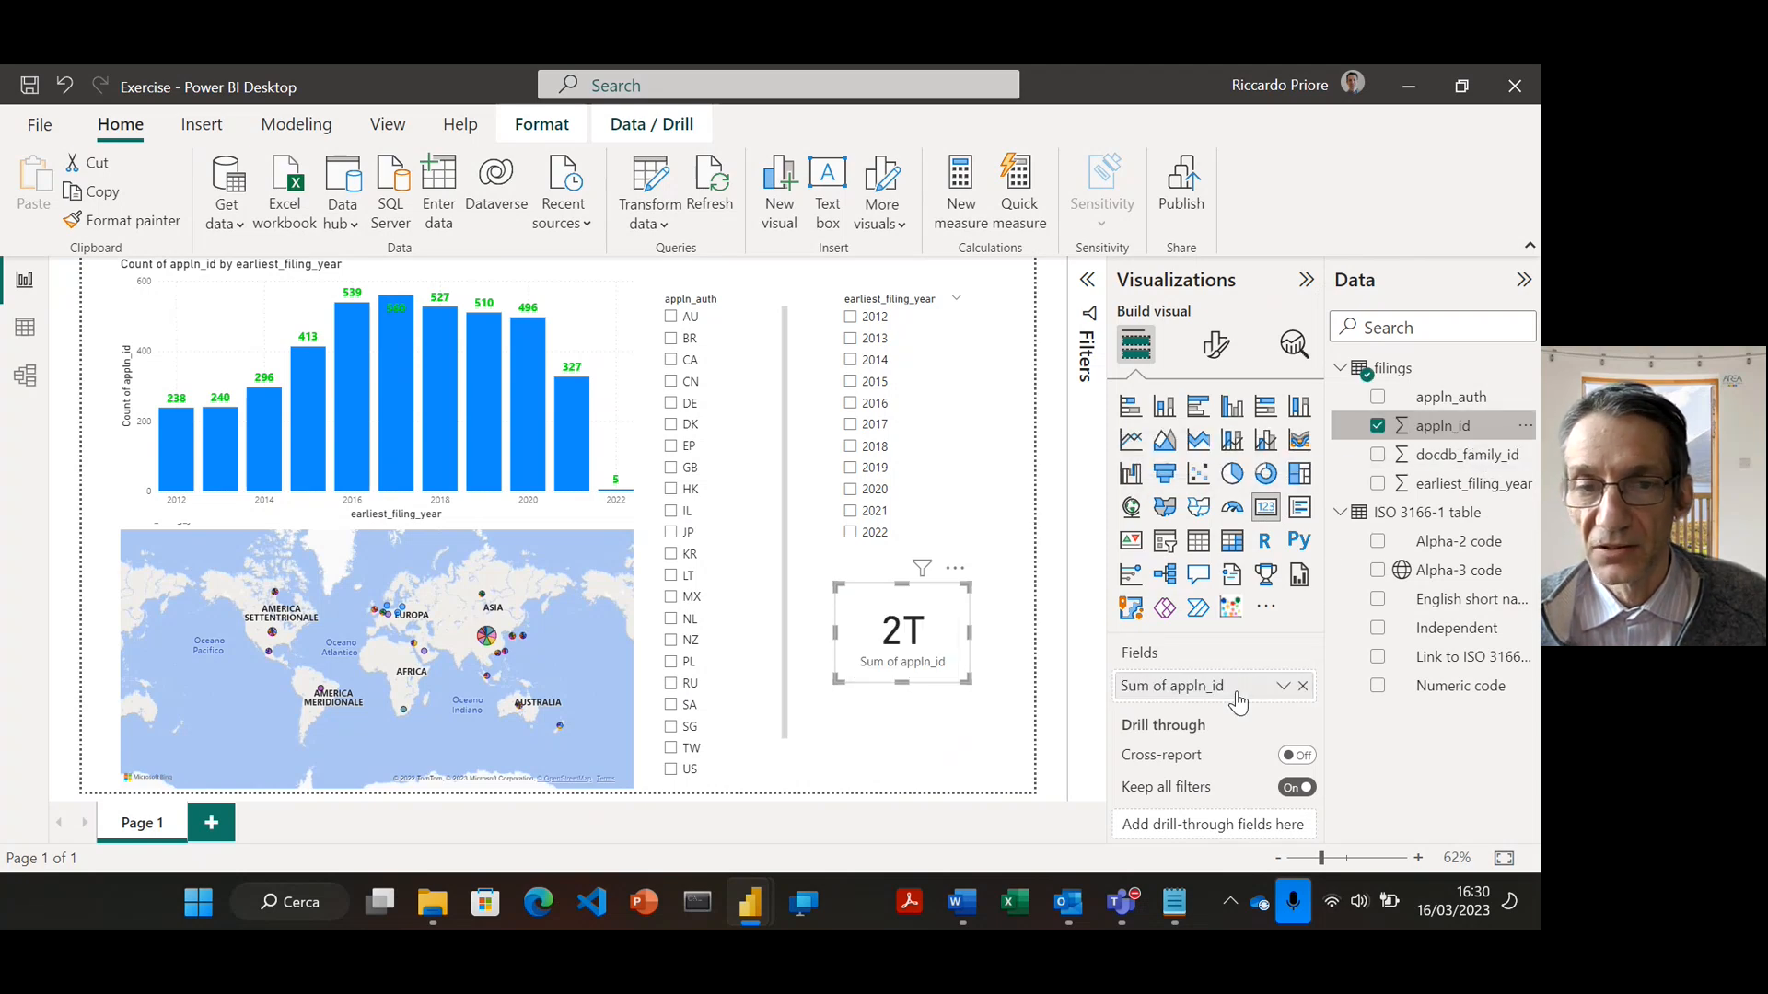
{"action": "left_click", "coordinate": [1283, 686]}
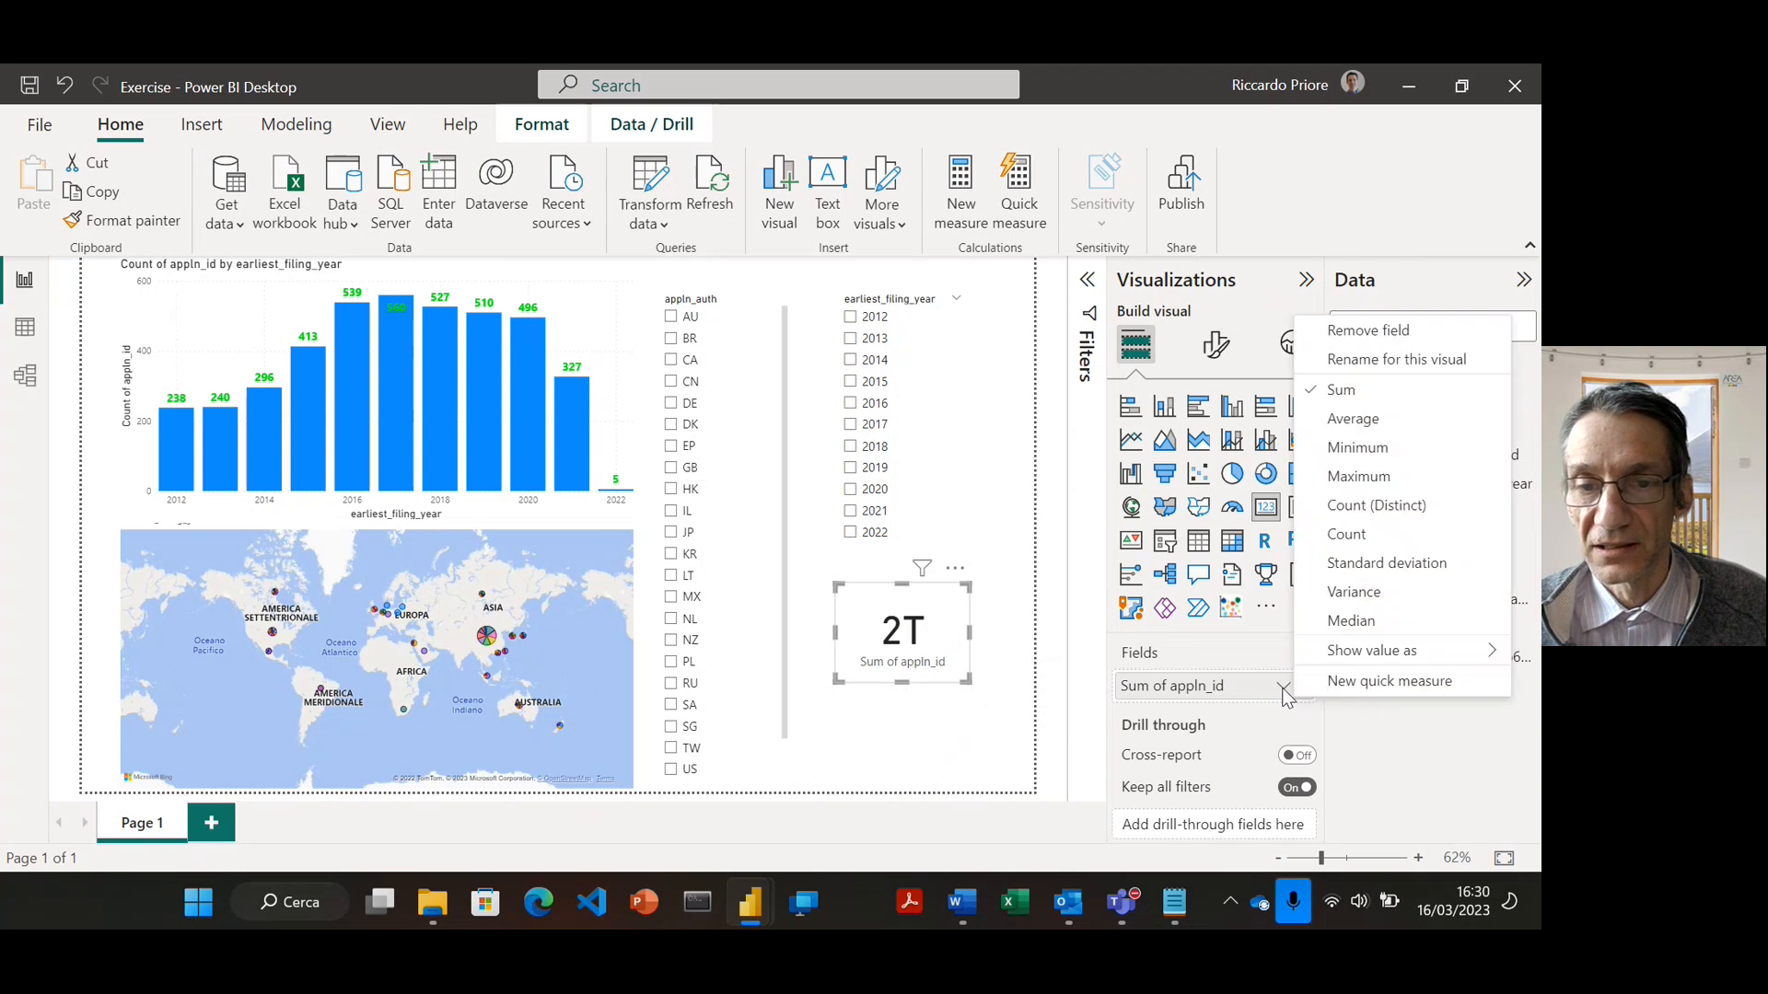
{"action": "left_click", "coordinate": [1381, 509]}
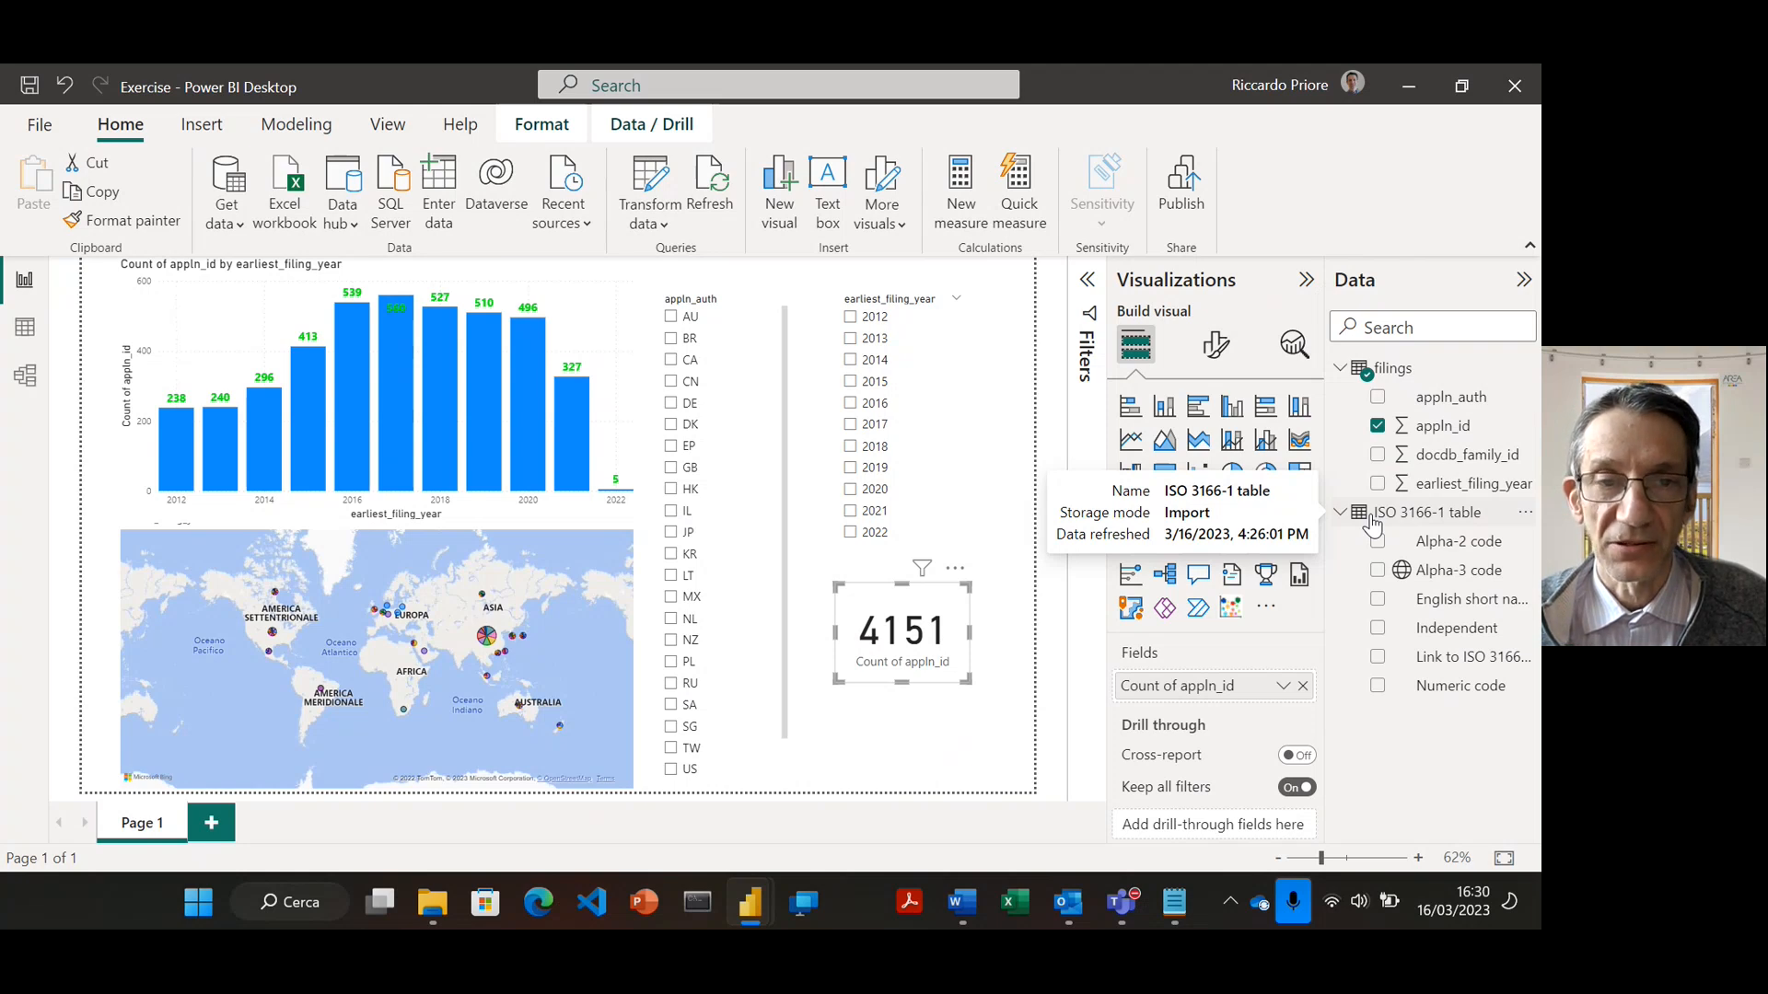
Test the appln_auth slicer by filtering the report to CN and EP in turn, and clear the selection
{"action": "left_click", "coordinate": [672, 383]}
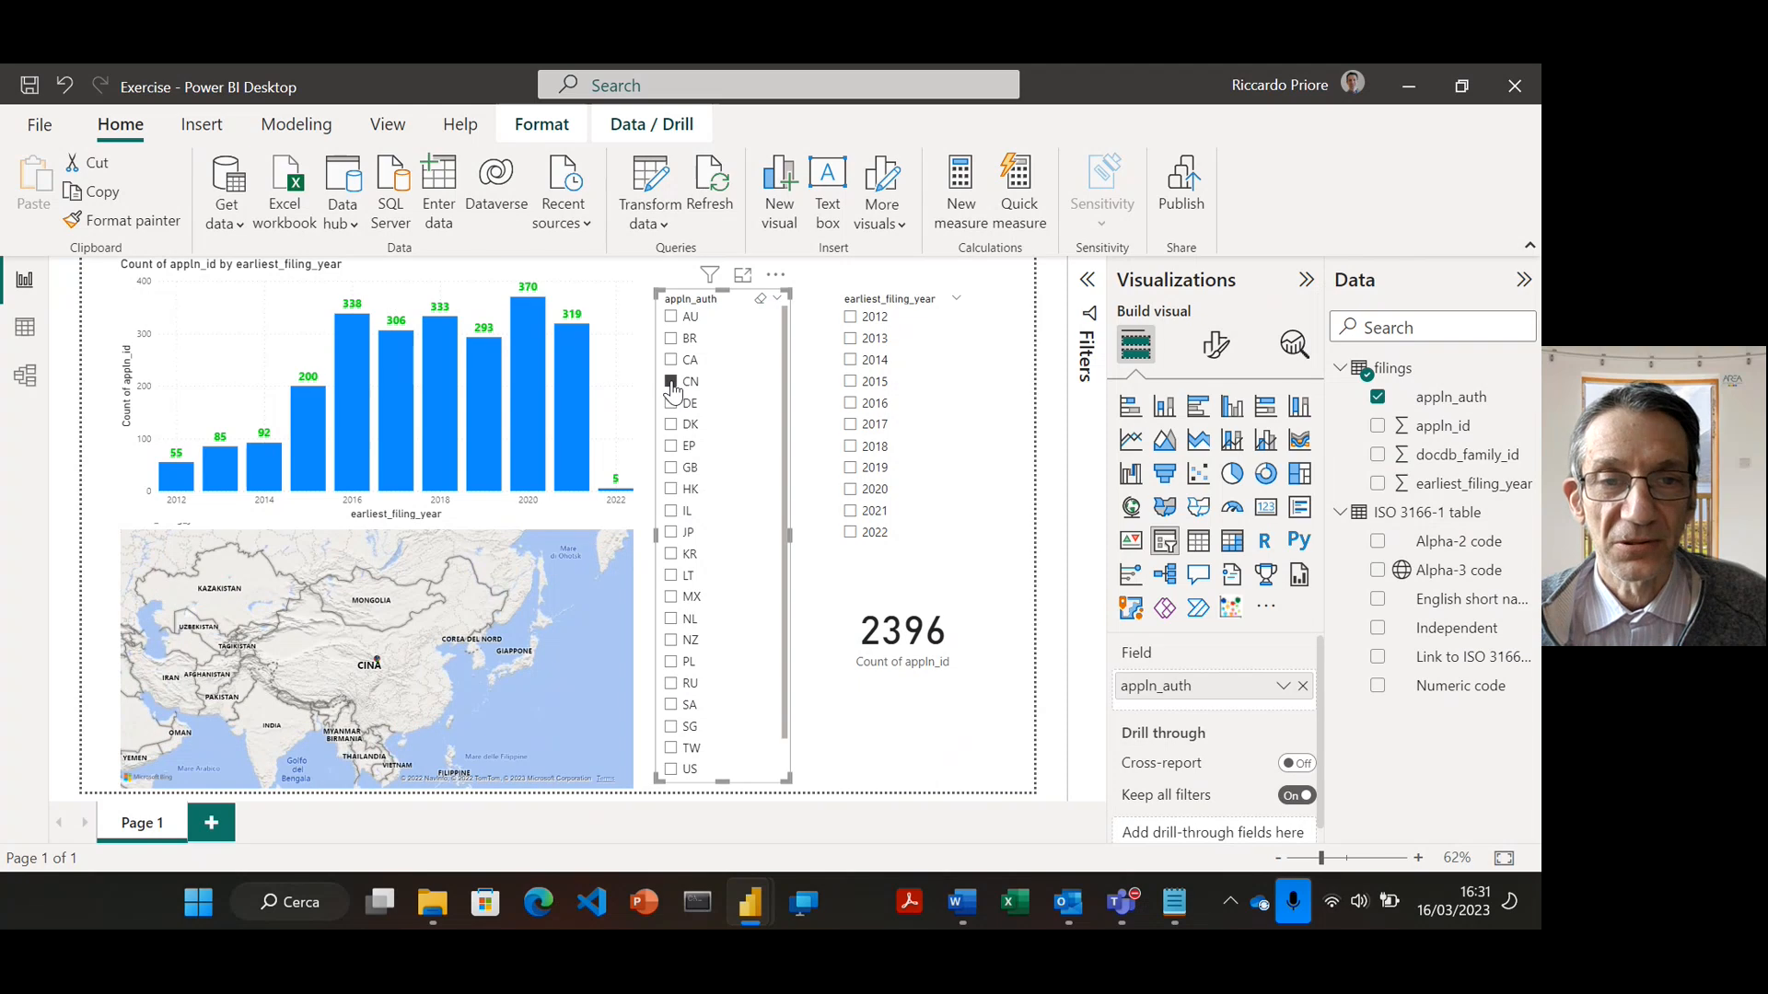
{"action": "left_click", "coordinate": [672, 447]}
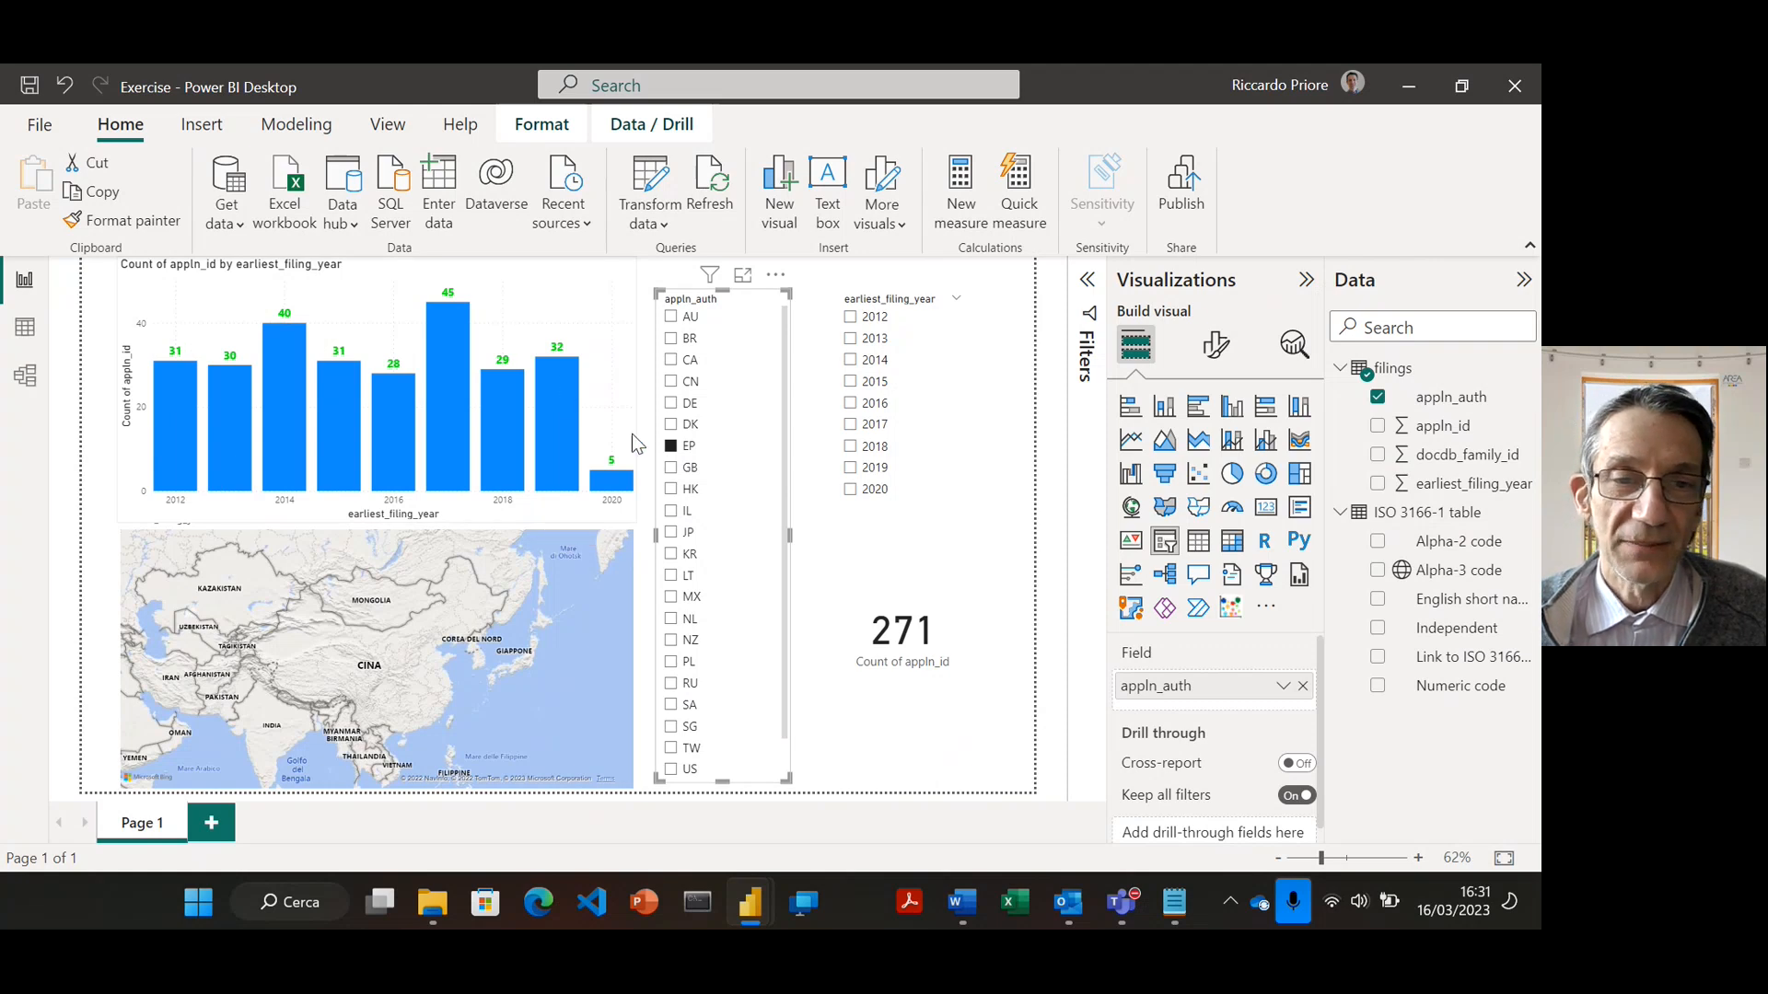
{"action": "left_click", "coordinate": [671, 448]}
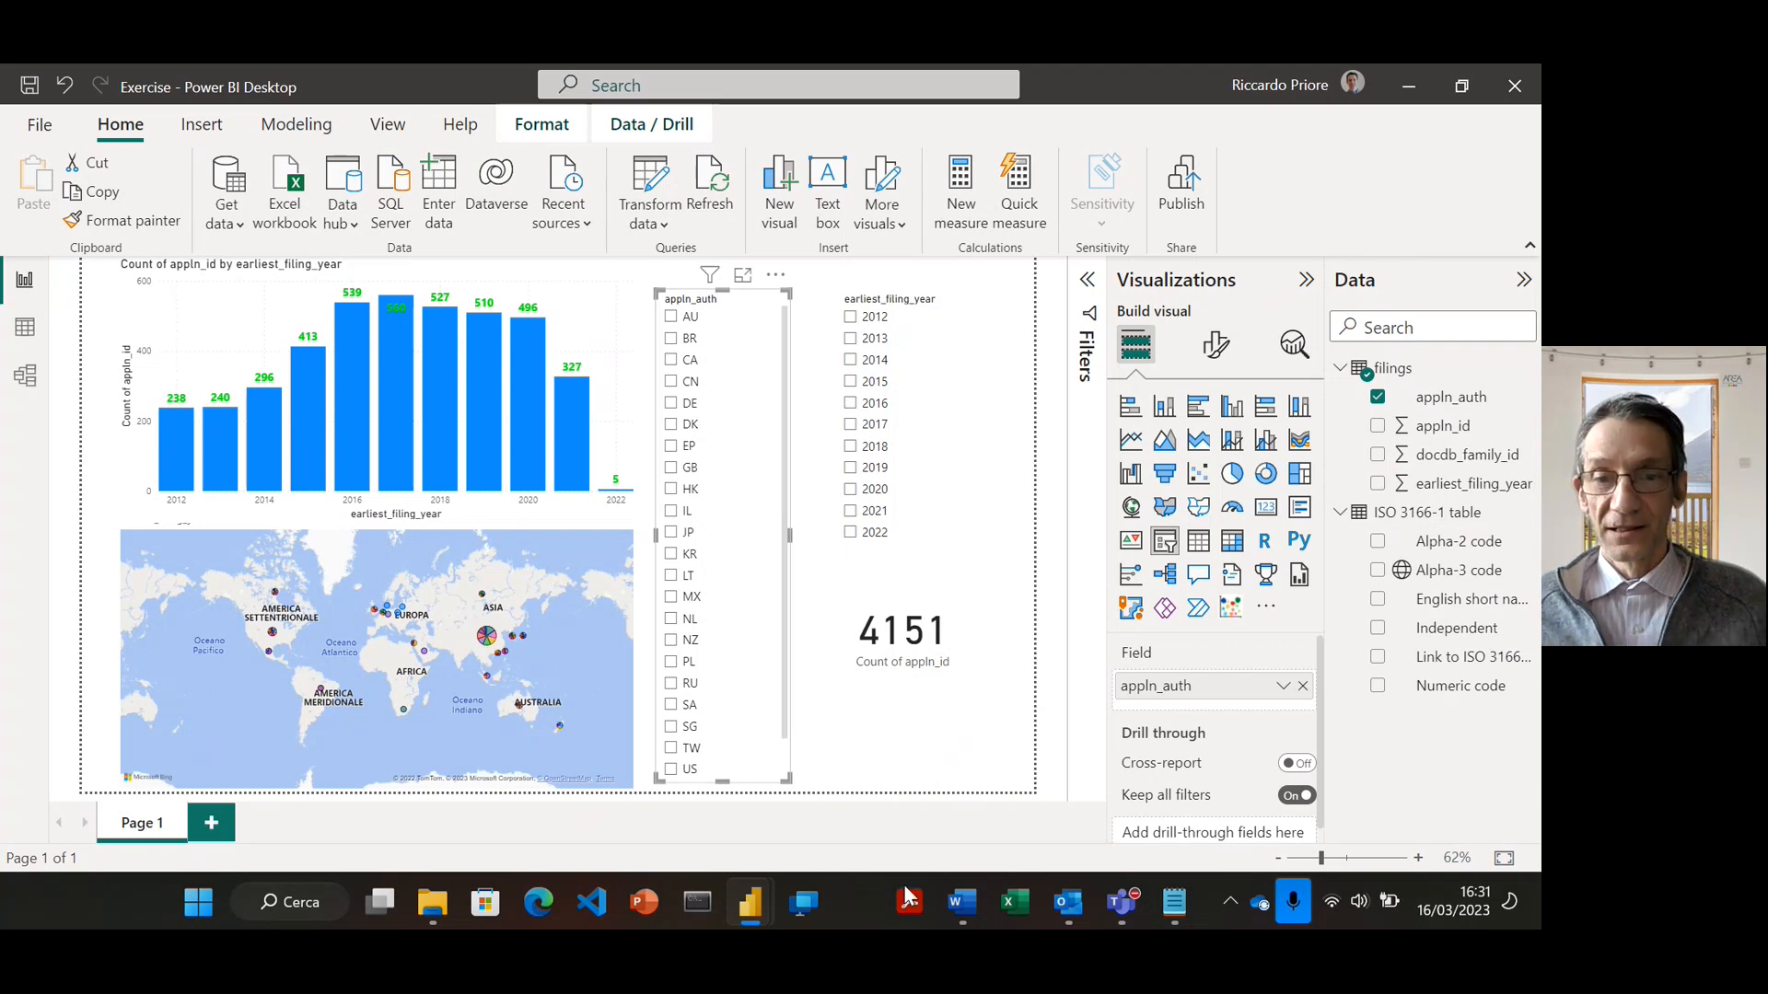
{"action": "mouse_move", "coordinate": [1130, 903]}
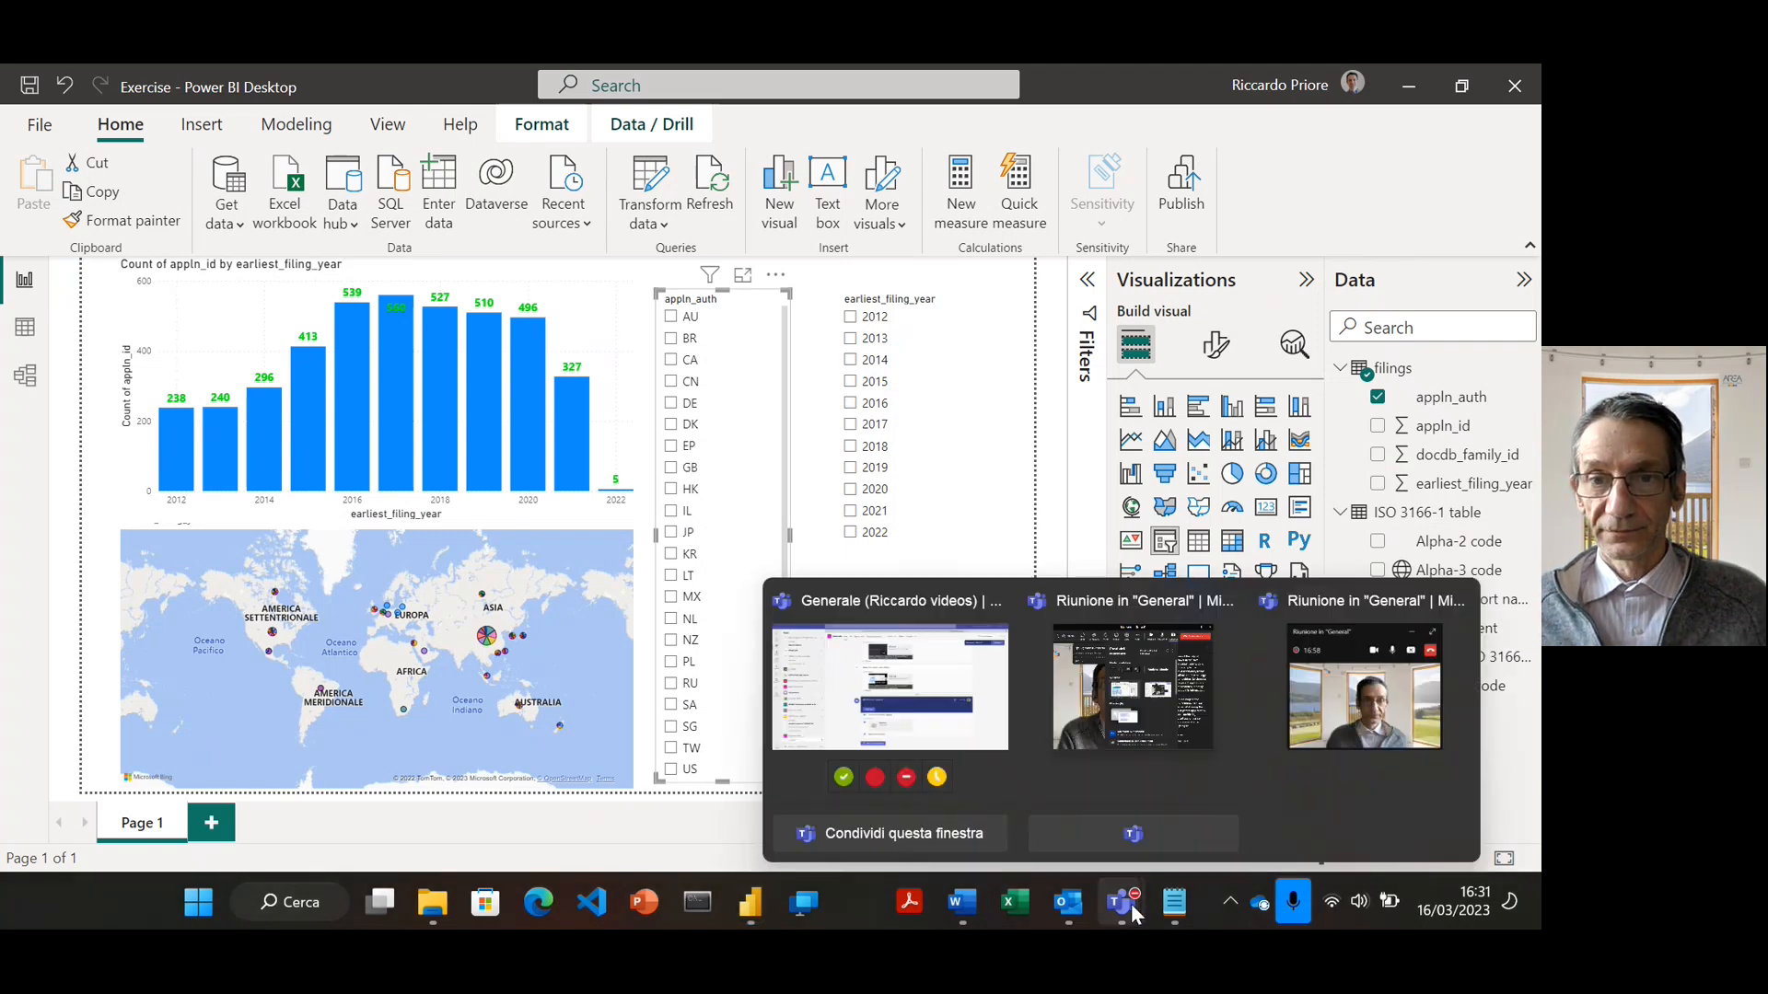